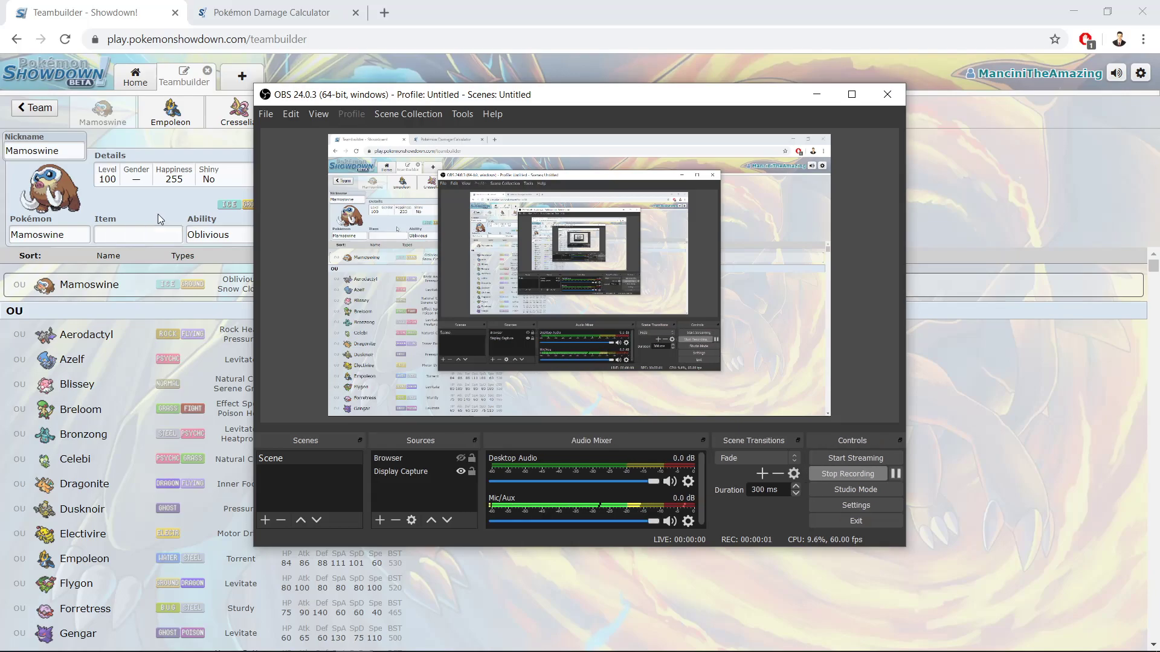
Switch to the Pokémon Showdown teambuilder and look through the moves available to Mamoswine.
{"action": "key", "text": "alt+Tab"}
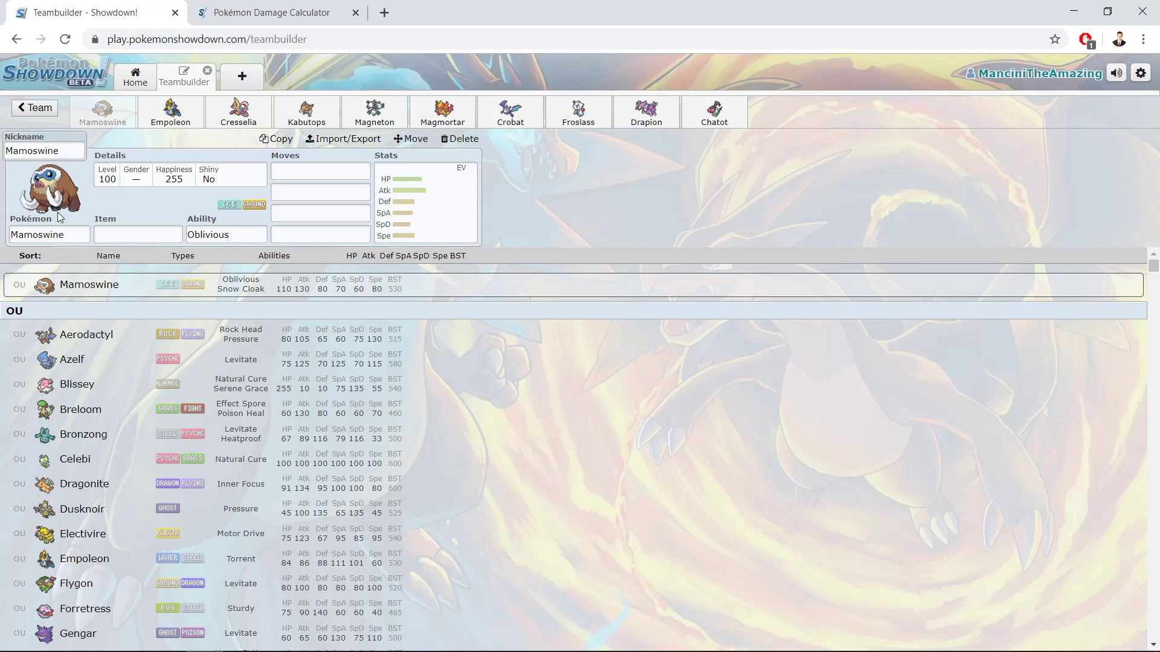
{"action": "left_click", "coordinate": [124, 221]}
{"action": "left_click", "coordinate": [290, 171]}
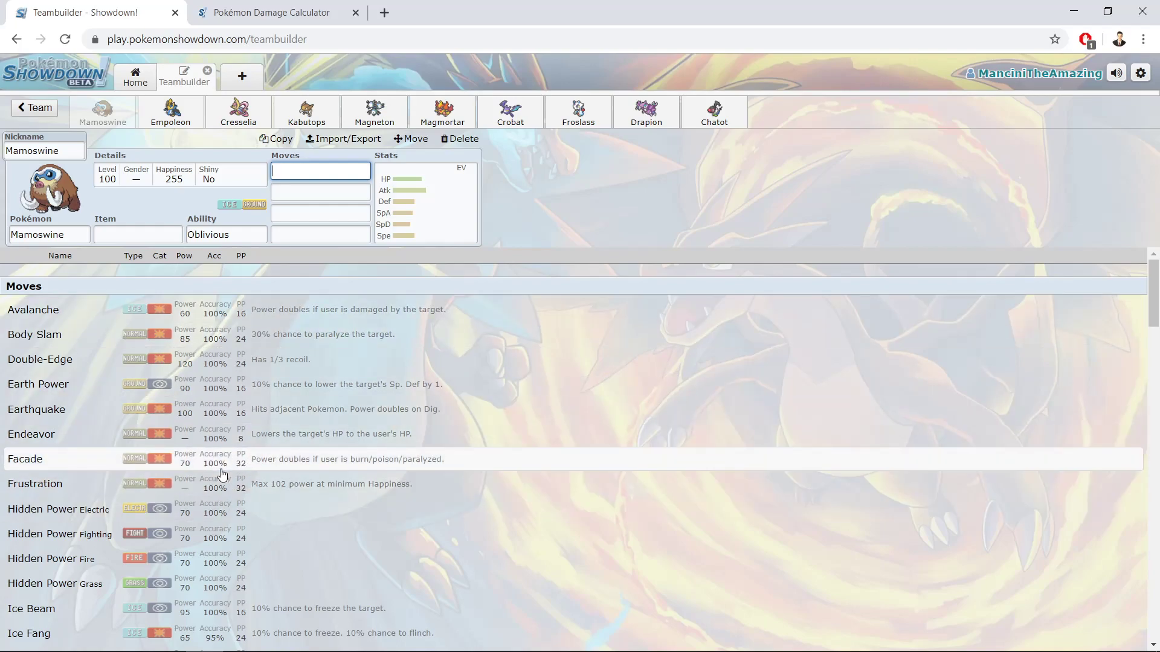
{"action": "scroll", "coordinate": [208, 354], "scroll_direction": "down", "scroll_amount": 5}
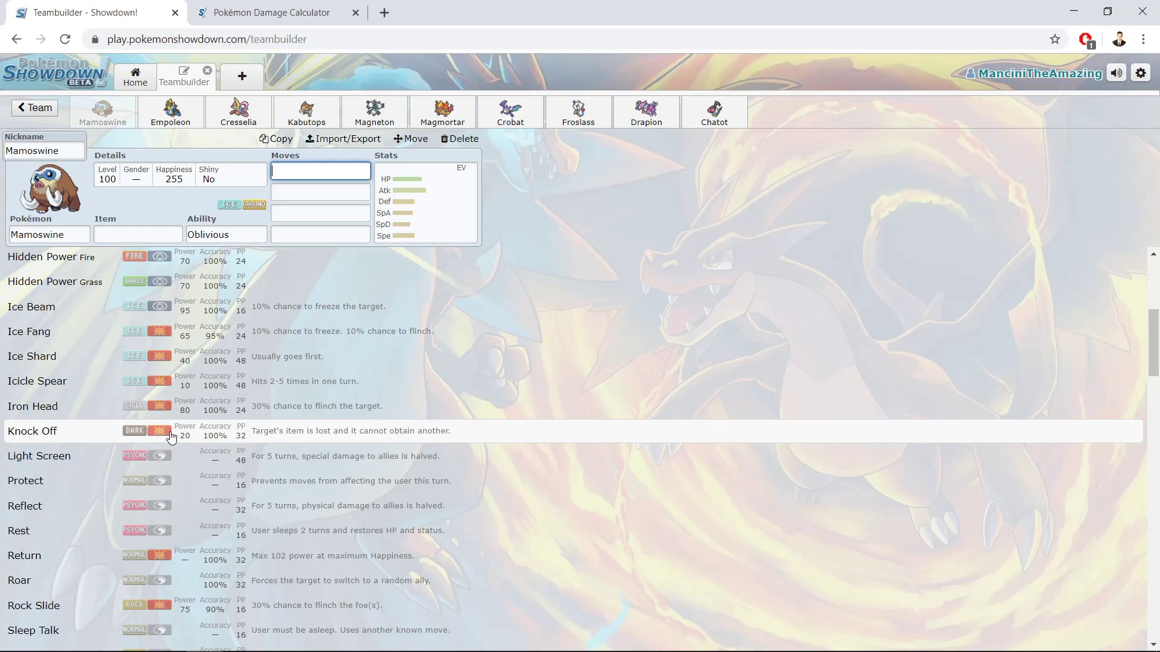
{"action": "scroll", "coordinate": [171, 436], "scroll_direction": "down", "scroll_amount": 2}
{"action": "scroll", "coordinate": [172, 438], "scroll_direction": "up", "scroll_amount": 2}
{"action": "scroll", "coordinate": [171, 438], "scroll_direction": "up", "scroll_amount": 5}
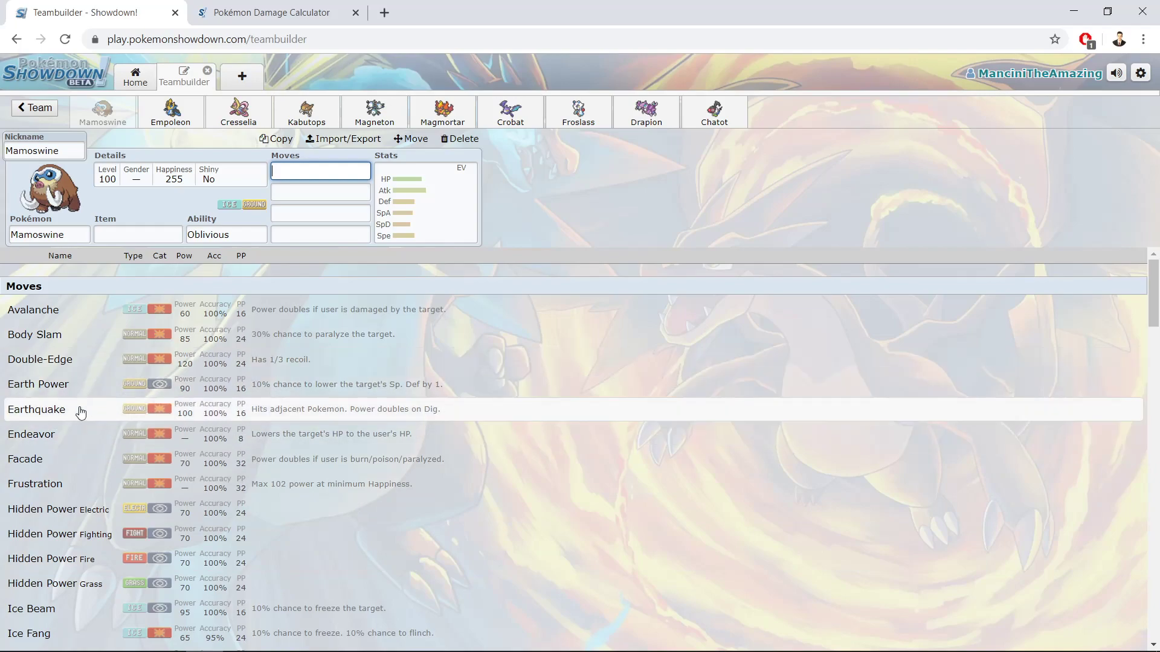
Examine Mamoswine's base stats in its EV and IV spread, focusing on the Attack stat.
{"action": "left_click", "coordinate": [398, 227]}
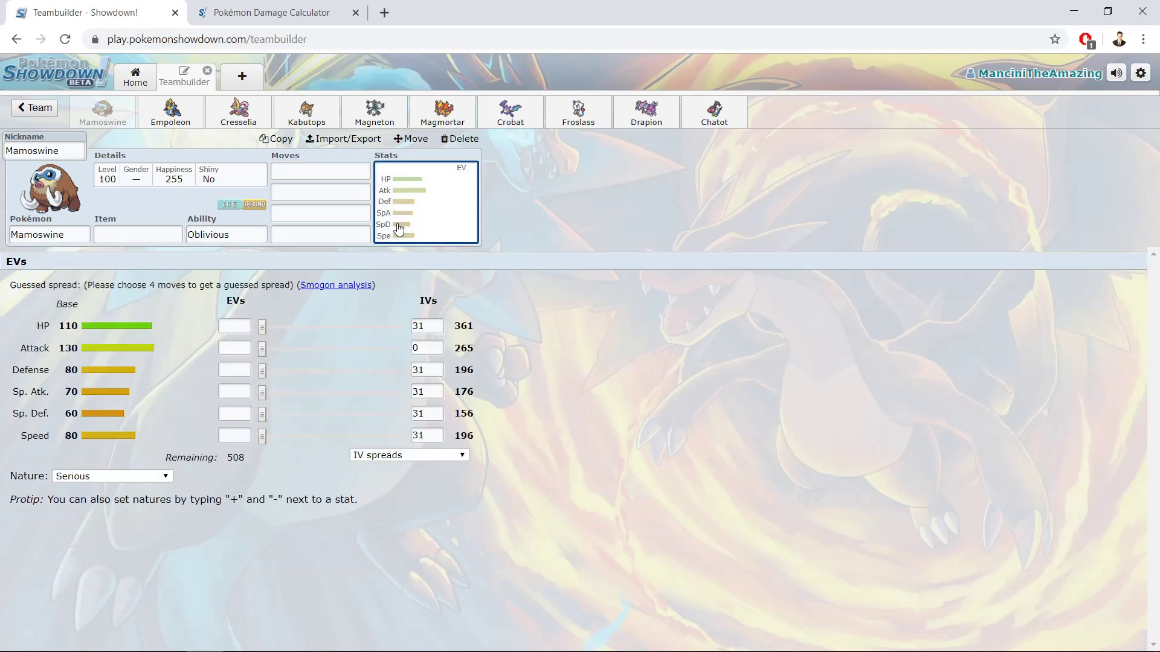
{"action": "left_click", "coordinate": [133, 455]}
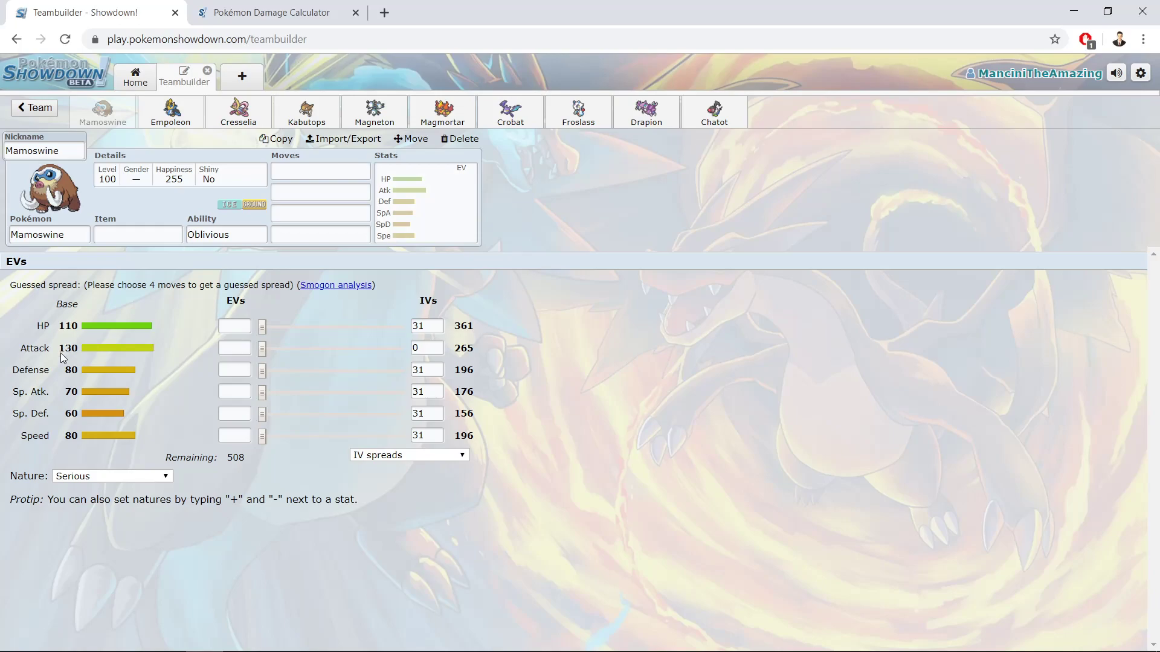
{"action": "left_click_drag", "start_coordinate": [63, 354], "coordinate": [32, 349]}
{"action": "left_click", "coordinate": [114, 360]}
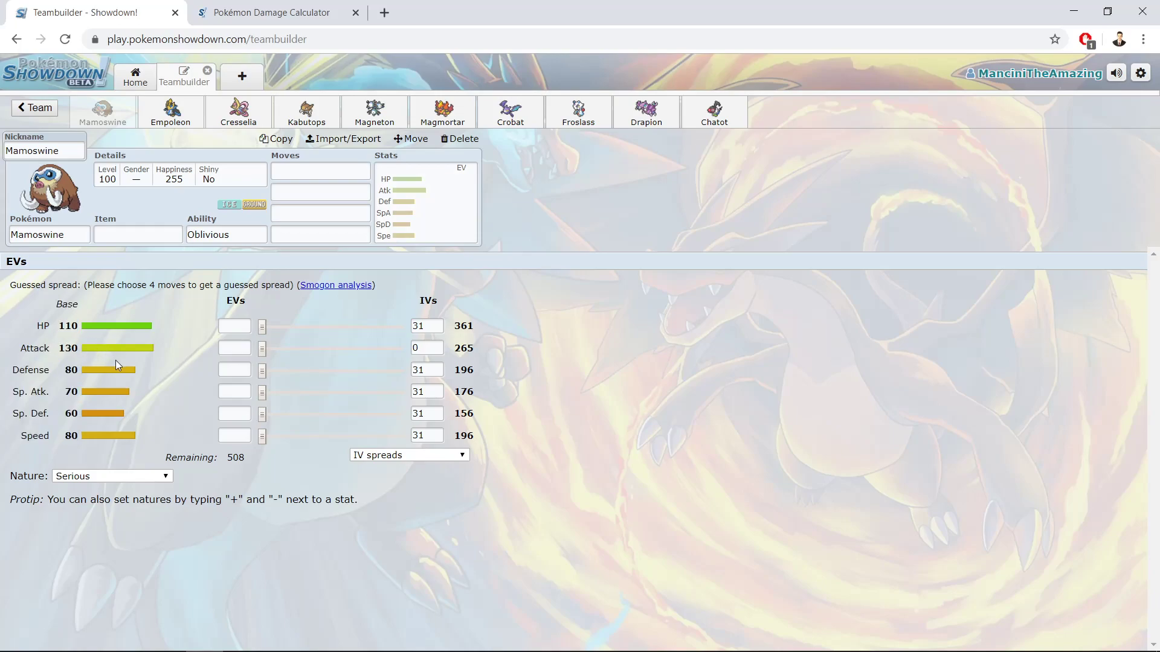
{"action": "double_click", "coordinate": [69, 345]}
{"action": "left_click", "coordinate": [70, 343]}
Browse the OU and UU Pokémon lists to compare other species' base stats with Mamoswine's.
{"action": "left_click", "coordinate": [87, 238]}
{"action": "scroll", "coordinate": [69, 433], "scroll_direction": "down", "scroll_amount": 8}
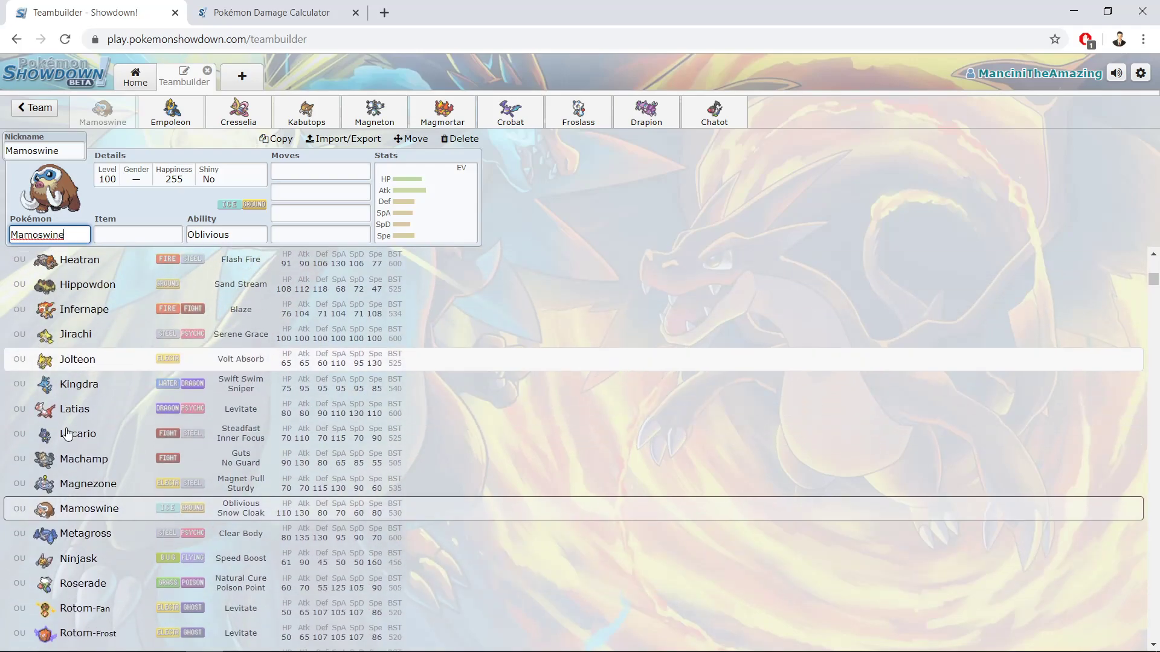
{"action": "scroll", "coordinate": [71, 432], "scroll_direction": "down", "scroll_amount": 1}
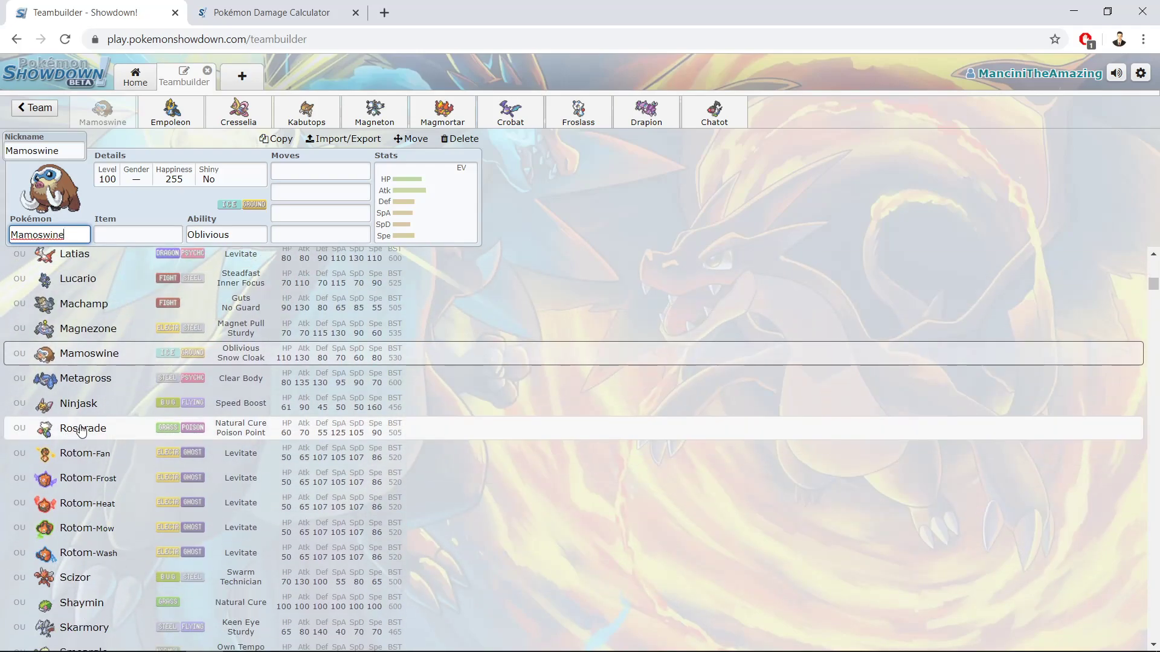
{"action": "scroll", "coordinate": [72, 432], "scroll_direction": "down", "scroll_amount": 15}
{"action": "scroll", "coordinate": [82, 430], "scroll_direction": "down", "scroll_amount": 14}
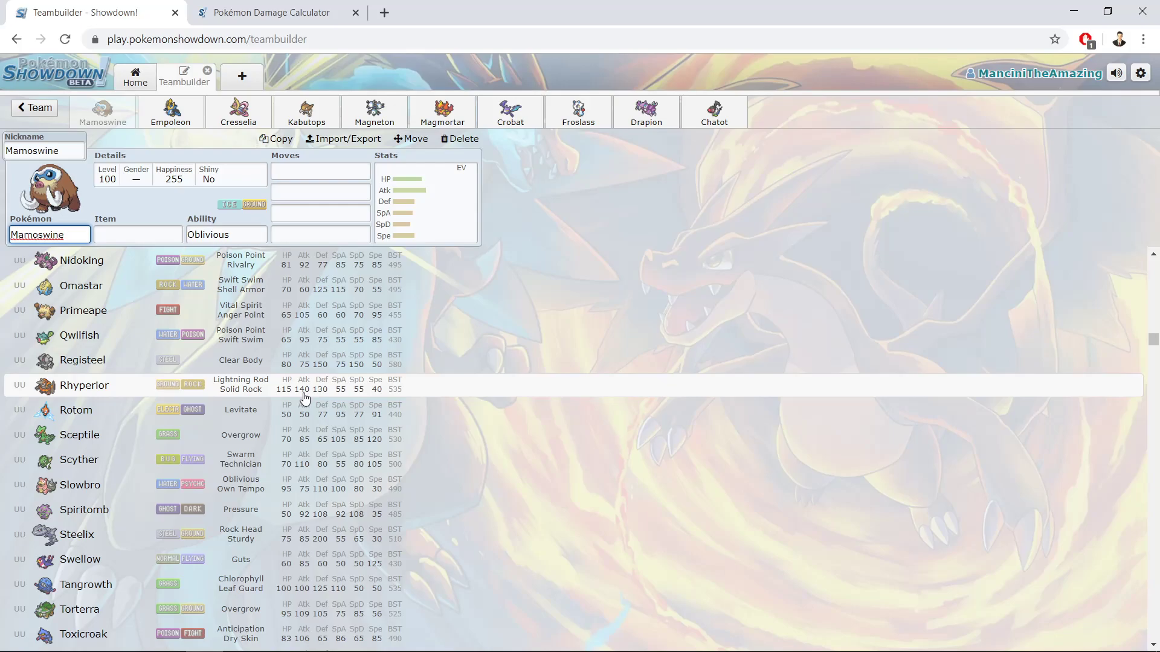
{"action": "scroll", "coordinate": [305, 399], "scroll_direction": "up", "scroll_amount": 20}
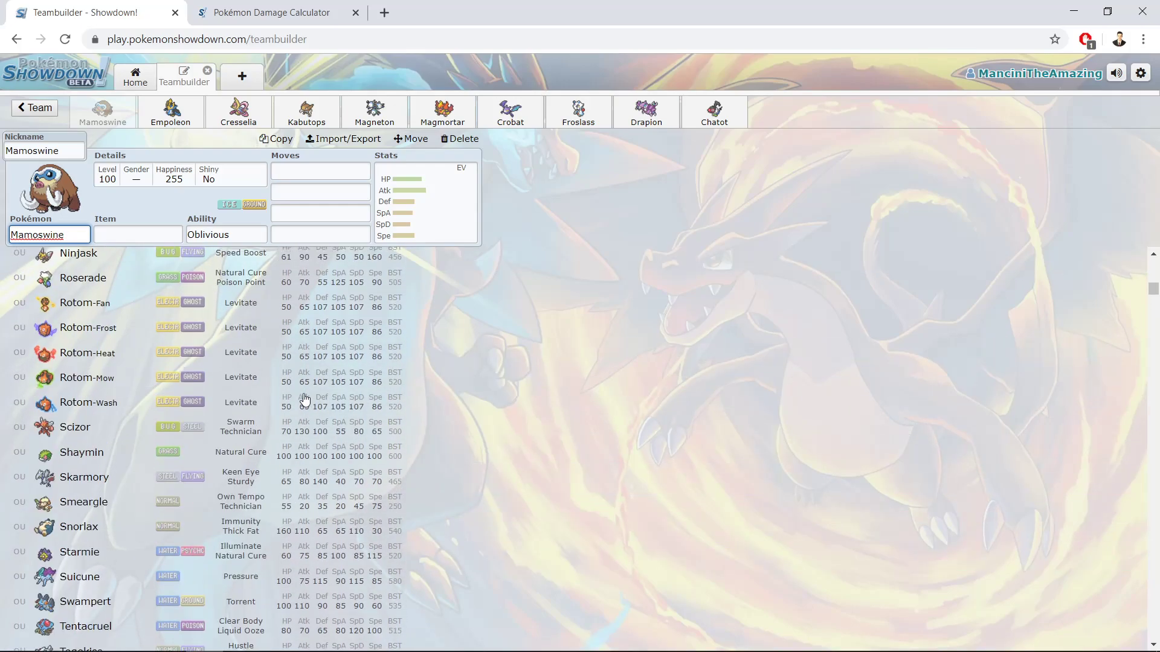
{"action": "scroll", "coordinate": [305, 399], "scroll_direction": "up", "scroll_amount": 10}
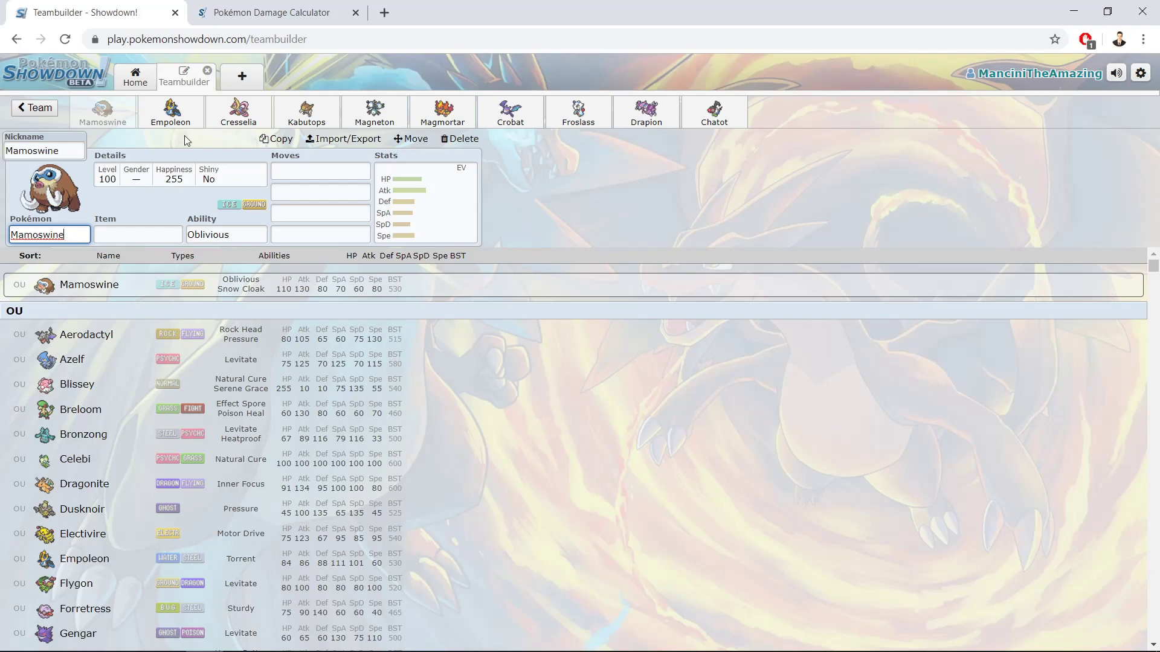
Review Mamoswine's ability options and the held items it can carry.
{"action": "left_click", "coordinate": [205, 233]}
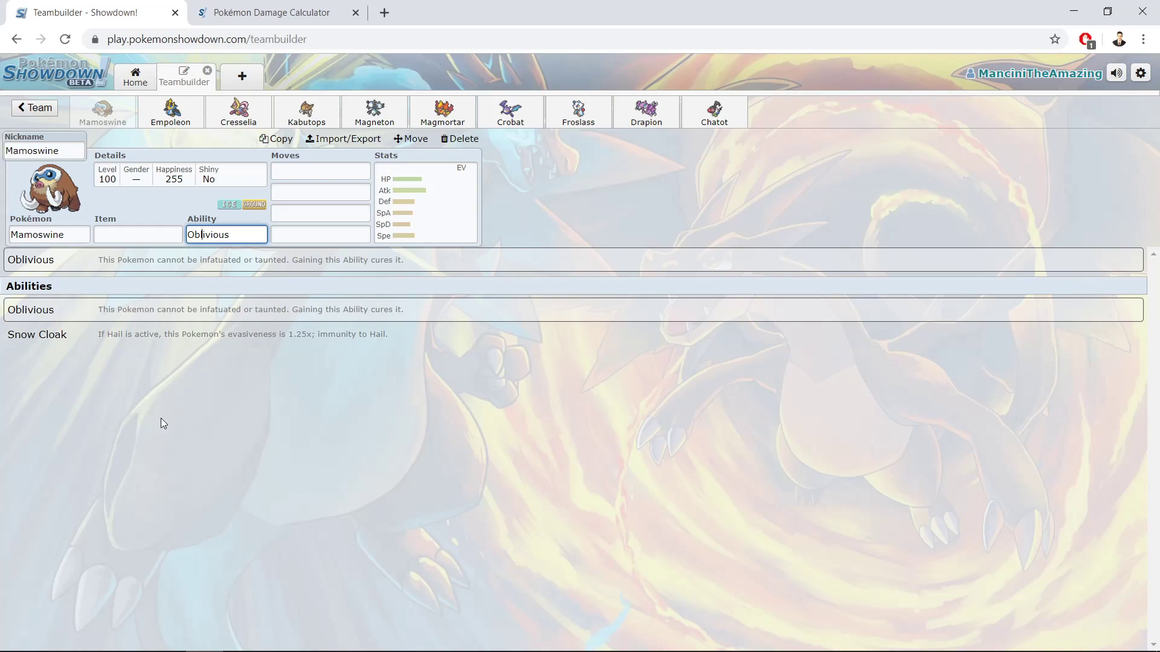
{"action": "left_click", "coordinate": [164, 235]}
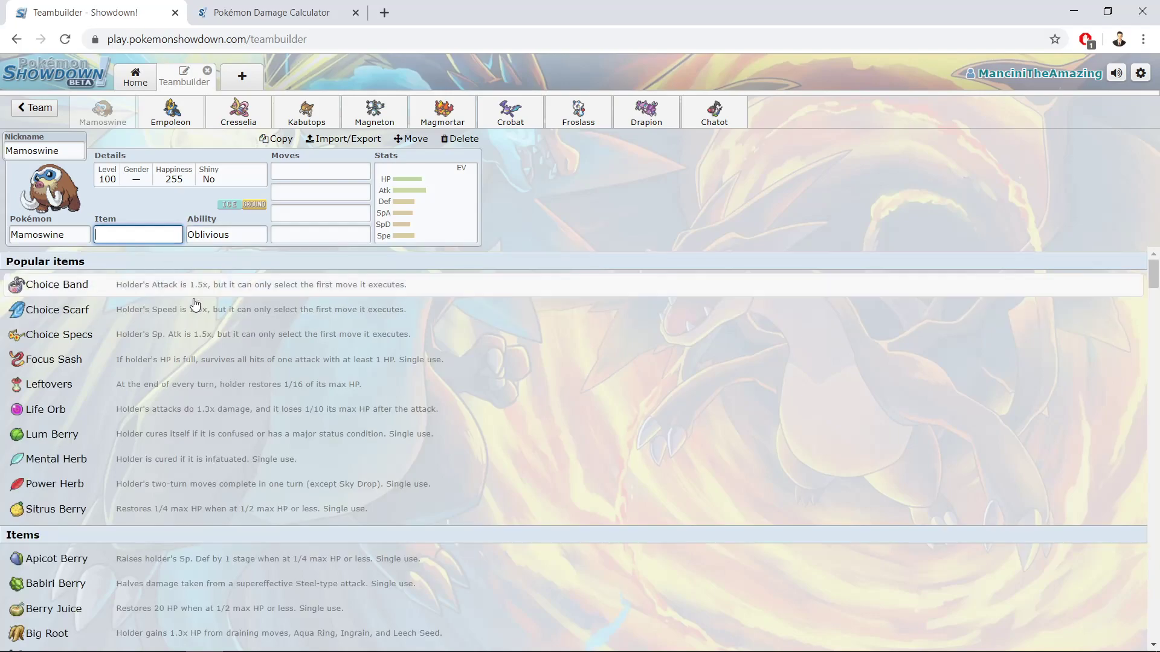
{"action": "scroll", "coordinate": [2, 409], "scroll_direction": "down", "scroll_amount": 7}
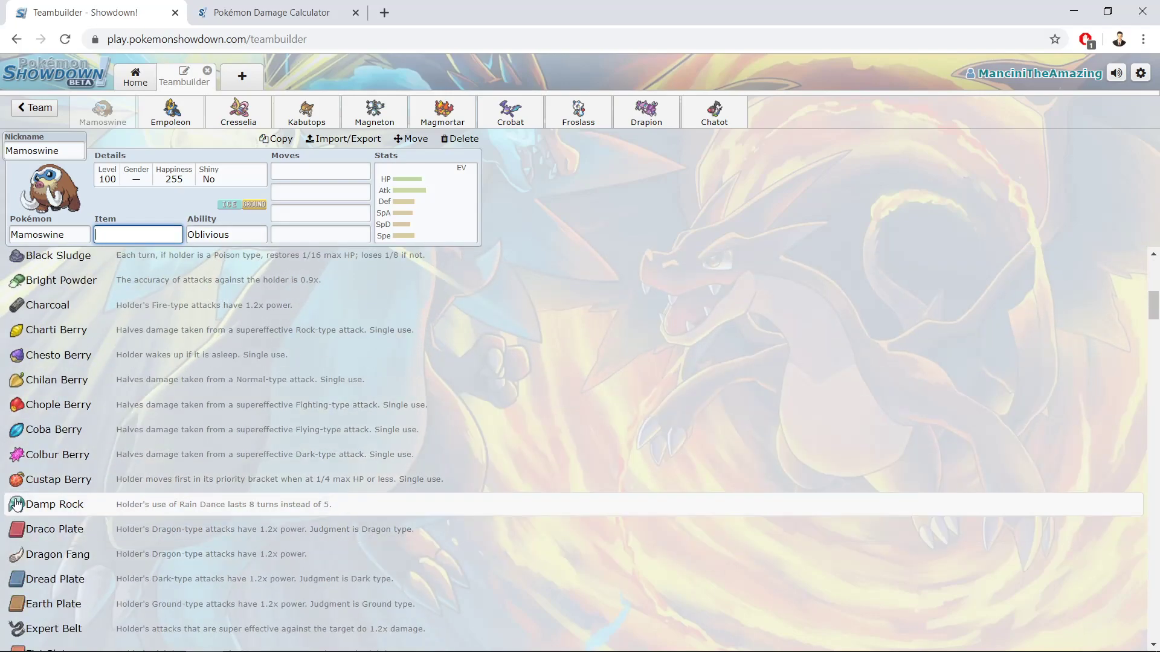
{"action": "scroll", "coordinate": [12, 514], "scroll_direction": "up", "scroll_amount": 8}
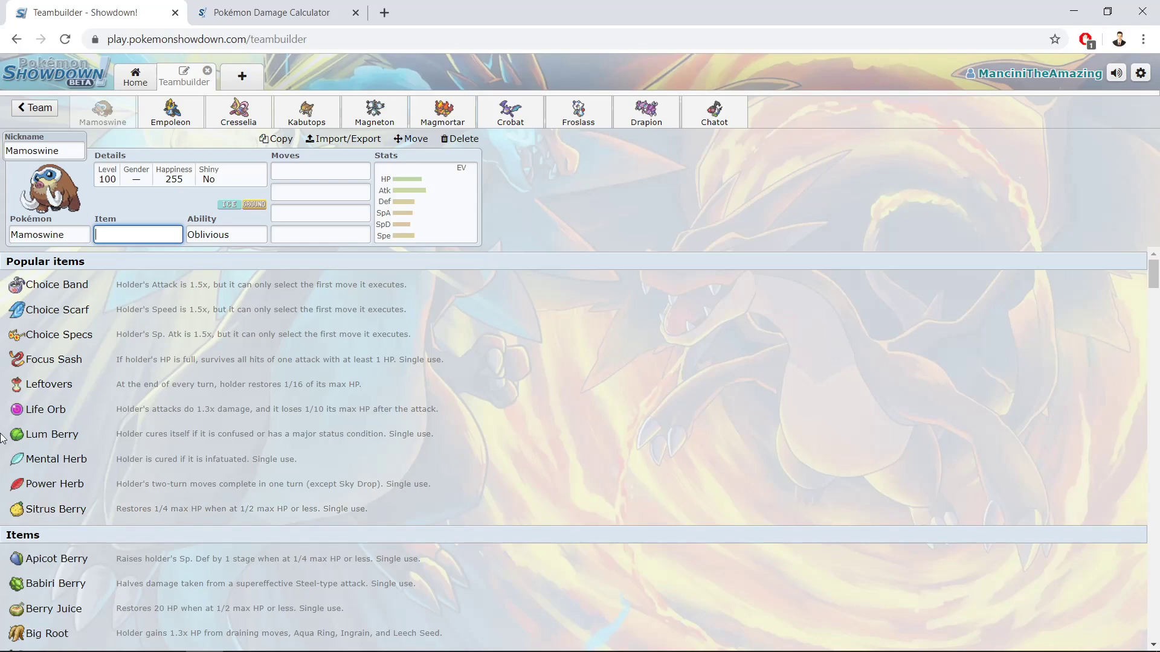
Open Empoleon's set and look through its whole move list, including the usually useless moves.
{"action": "left_click", "coordinate": [171, 112]}
{"action": "left_click", "coordinate": [335, 164]}
{"action": "left_click", "coordinate": [224, 234]}
{"action": "left_click", "coordinate": [309, 168]}
{"action": "scroll", "coordinate": [14, 342], "scroll_direction": "down", "scroll_amount": 15}
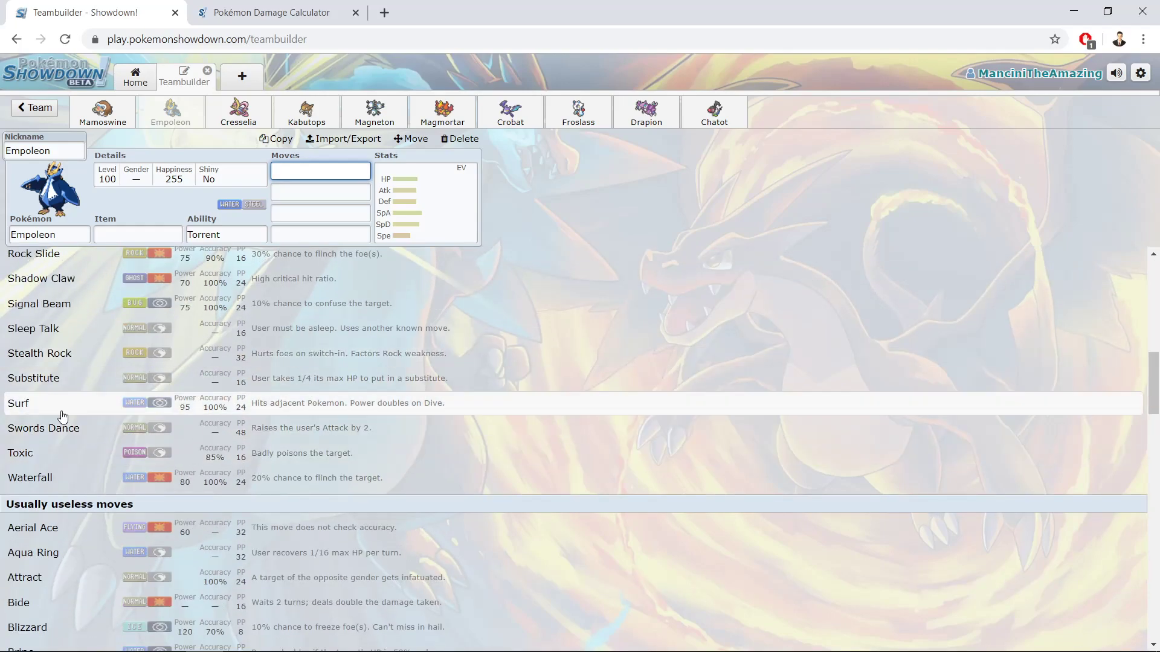
{"action": "scroll", "coordinate": [75, 371], "scroll_direction": "up", "scroll_amount": 6}
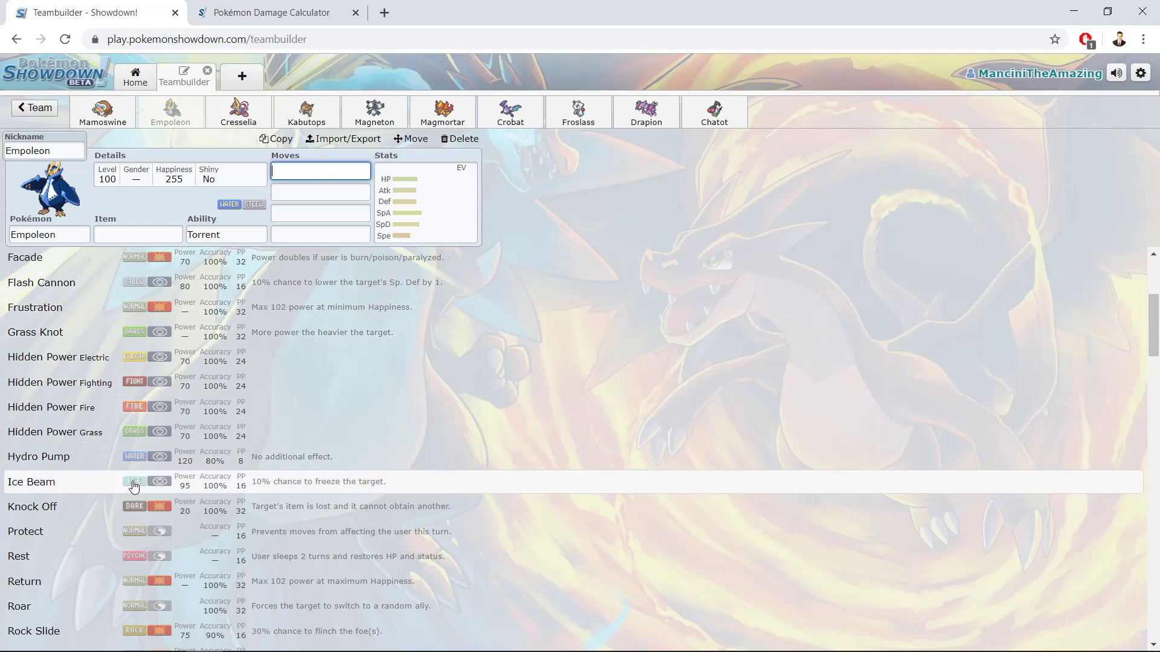
{"action": "scroll", "coordinate": [129, 459], "scroll_direction": "up", "scroll_amount": 4}
{"action": "scroll", "coordinate": [129, 478], "scroll_direction": "down", "scroll_amount": 6}
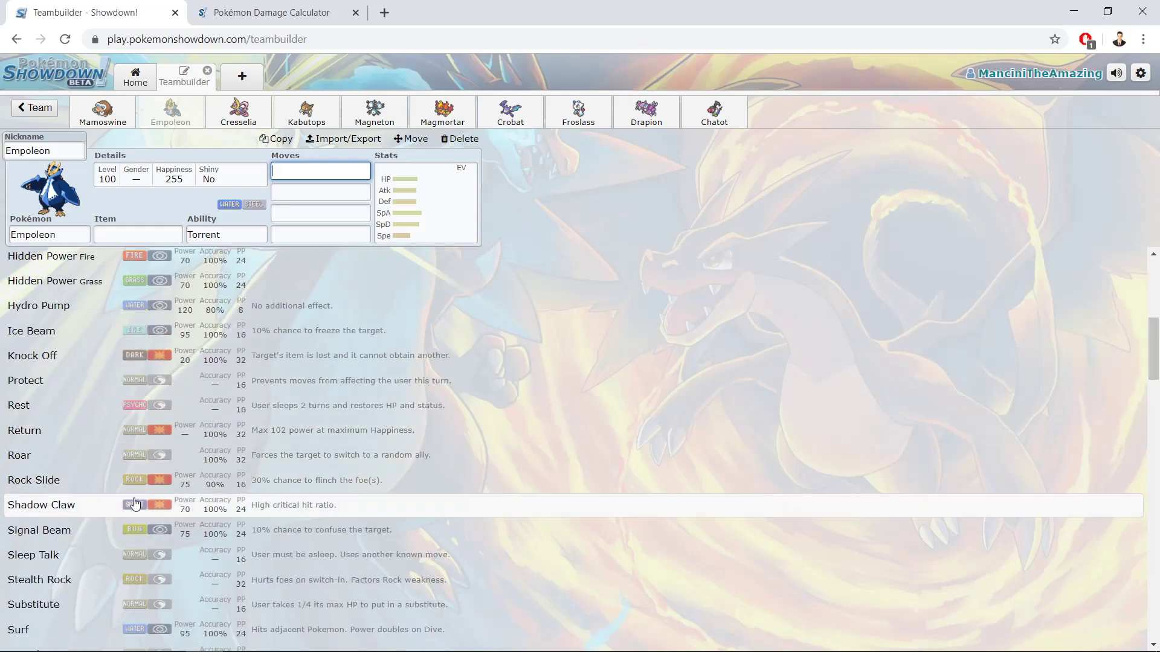
{"action": "scroll", "coordinate": [118, 535], "scroll_direction": "down", "scroll_amount": 1}
{"action": "scroll", "coordinate": [27, 518], "scroll_direction": "down", "scroll_amount": 10}
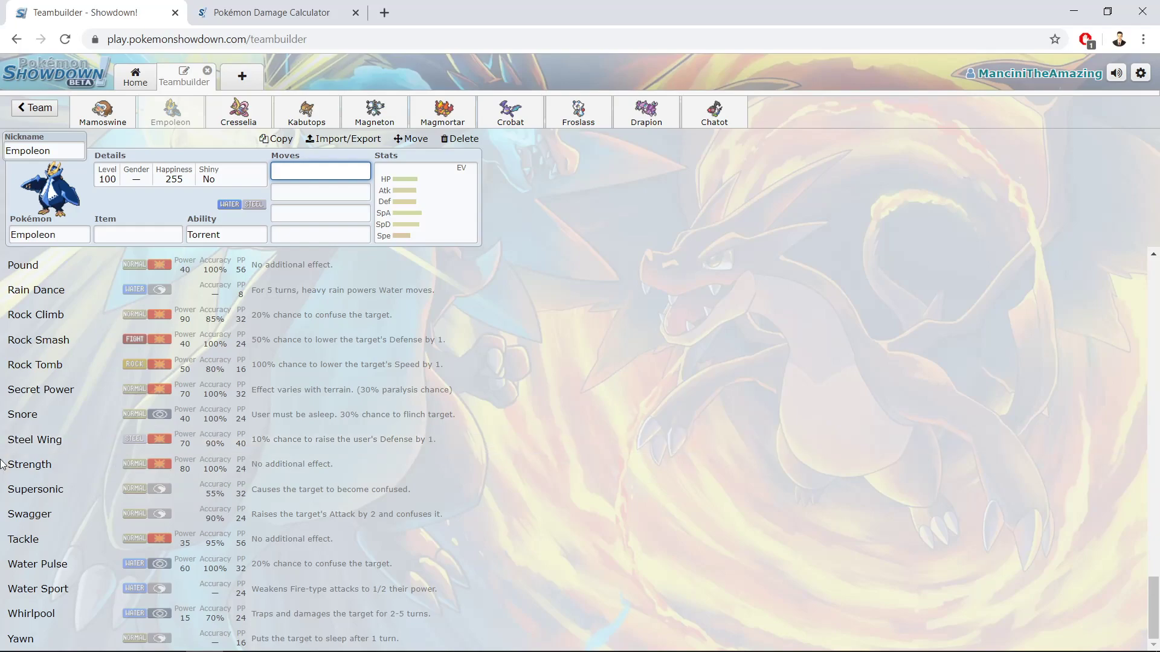
{"action": "scroll", "coordinate": [24, 453], "scroll_direction": "up", "scroll_amount": 20}
{"action": "scroll", "coordinate": [2, 460], "scroll_direction": "up", "scroll_amount": 3}
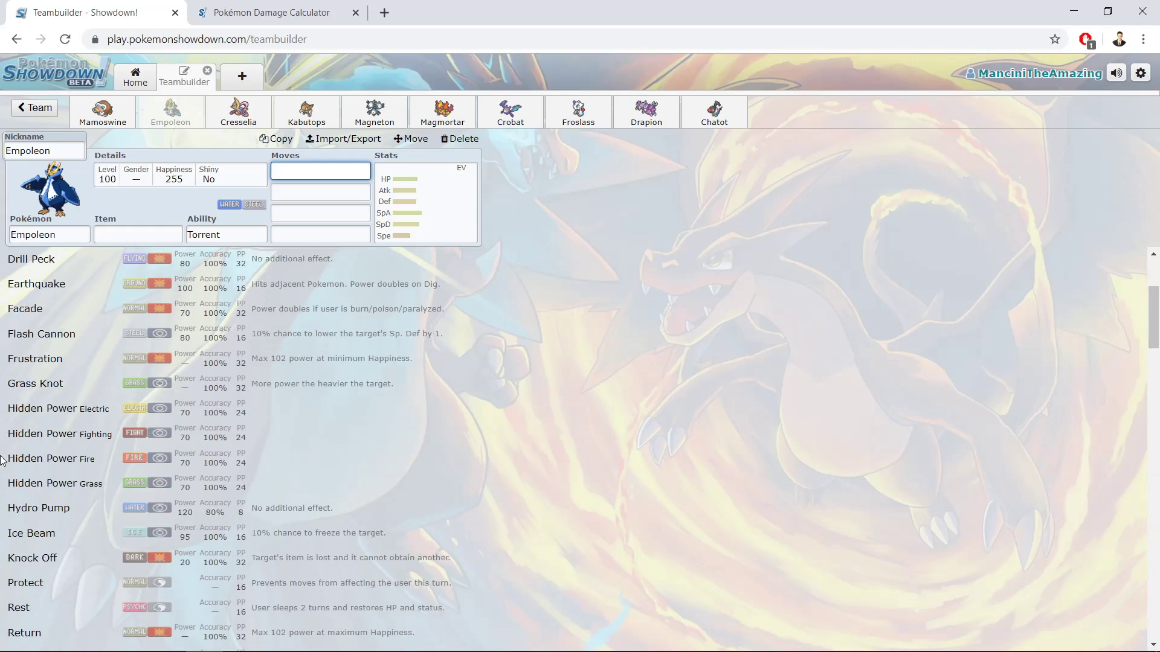
{"action": "scroll", "coordinate": [2, 460], "scroll_direction": "up", "scroll_amount": 3}
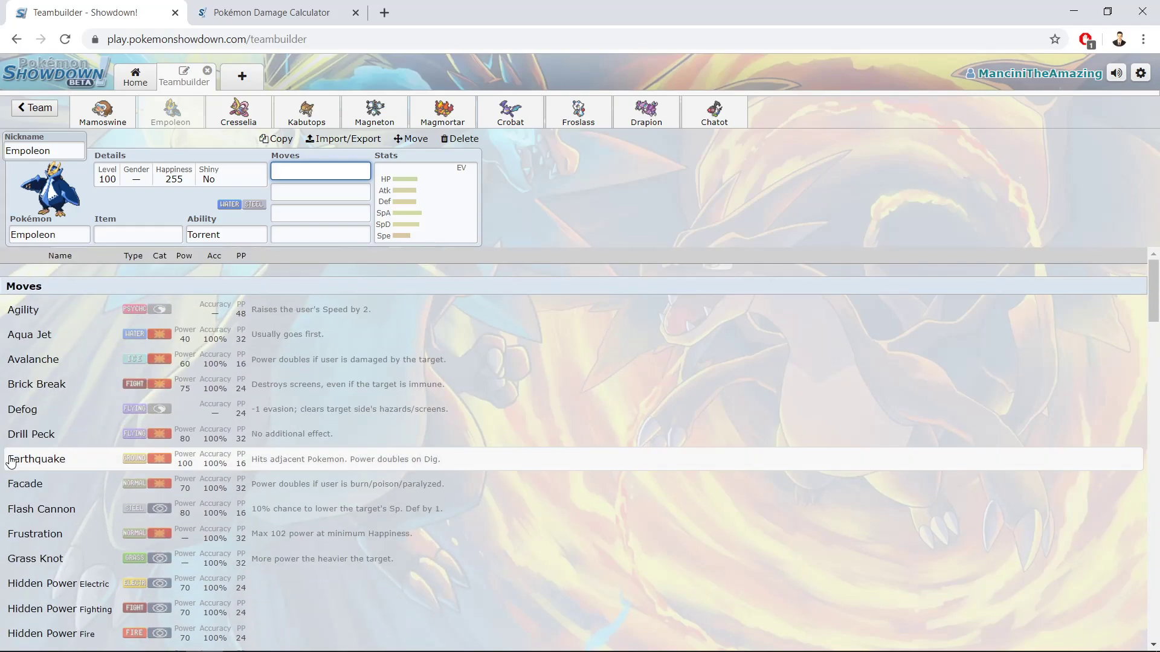
{"action": "scroll", "coordinate": [85, 479], "scroll_direction": "down", "scroll_amount": 3}
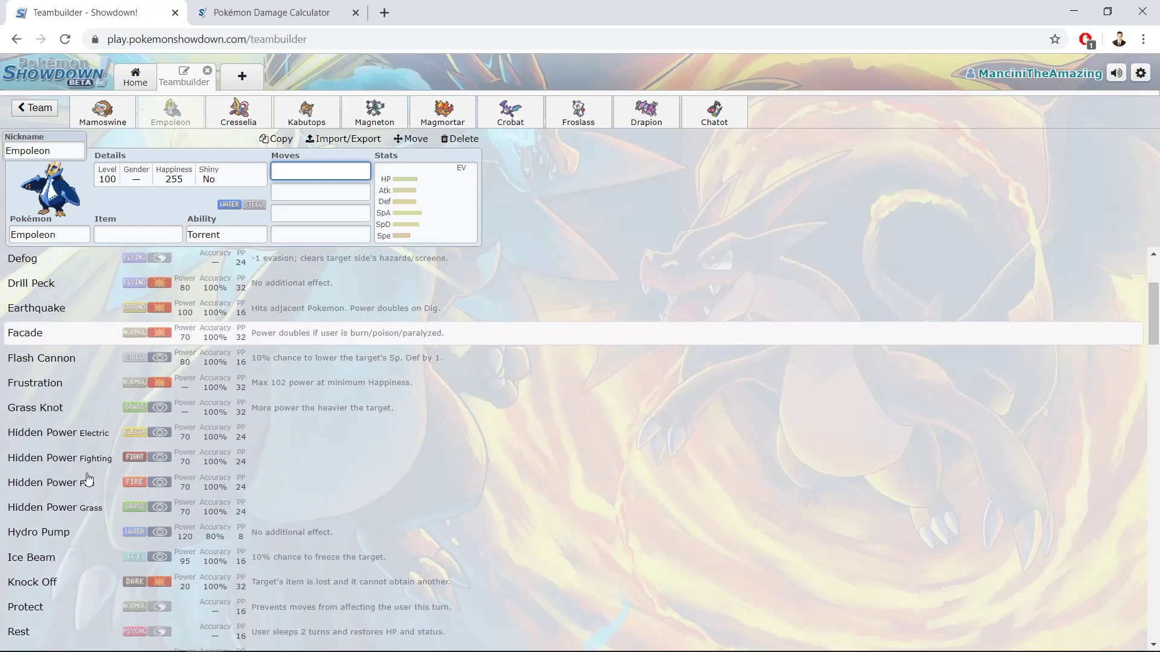
{"action": "scroll", "coordinate": [107, 436], "scroll_direction": "down", "scroll_amount": 9}
{"action": "scroll", "coordinate": [124, 329], "scroll_direction": "up", "scroll_amount": 4}
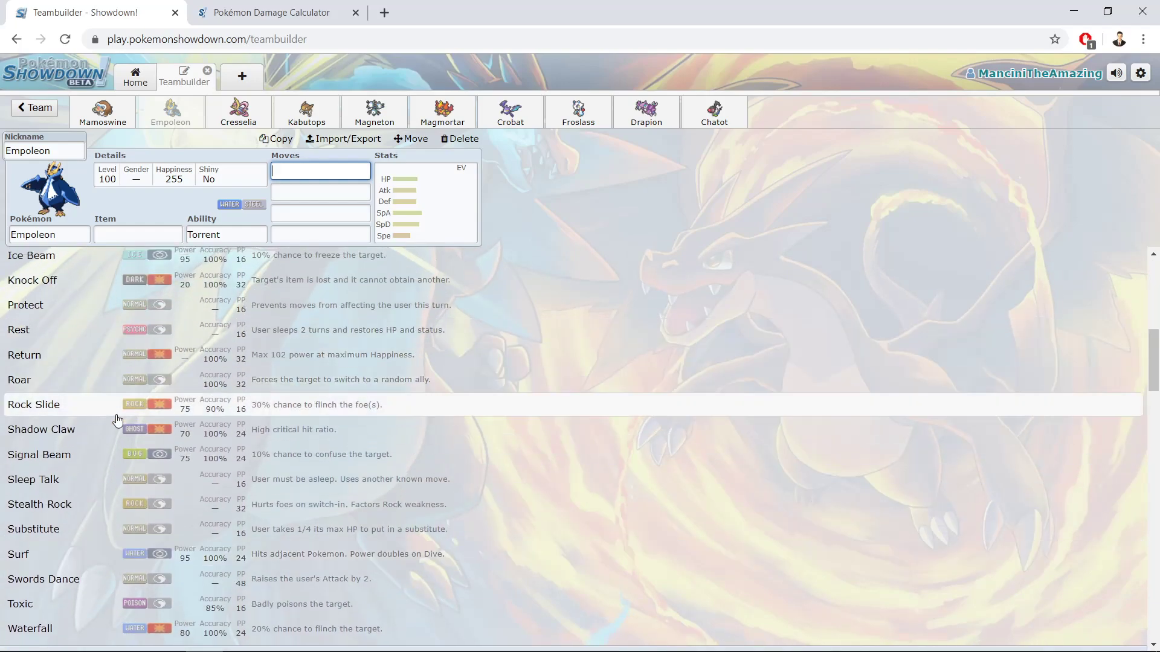
{"action": "scroll", "coordinate": [123, 367], "scroll_direction": "up", "scroll_amount": 1}
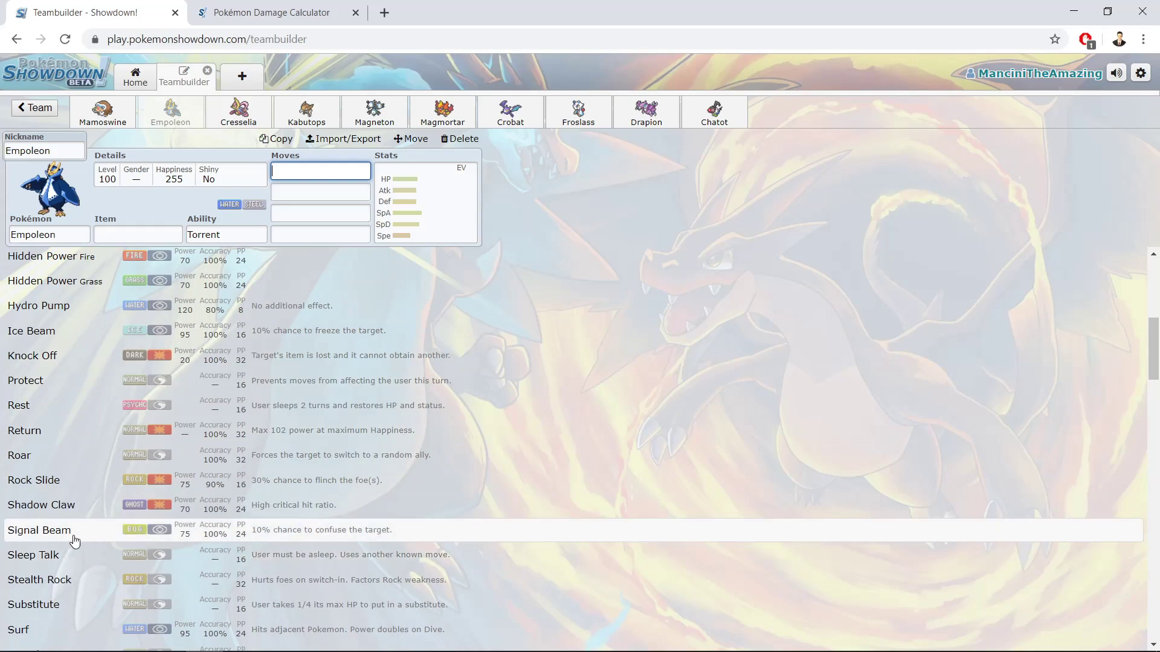
{"action": "scroll", "coordinate": [935, 463], "scroll_direction": "up", "scroll_amount": 7}
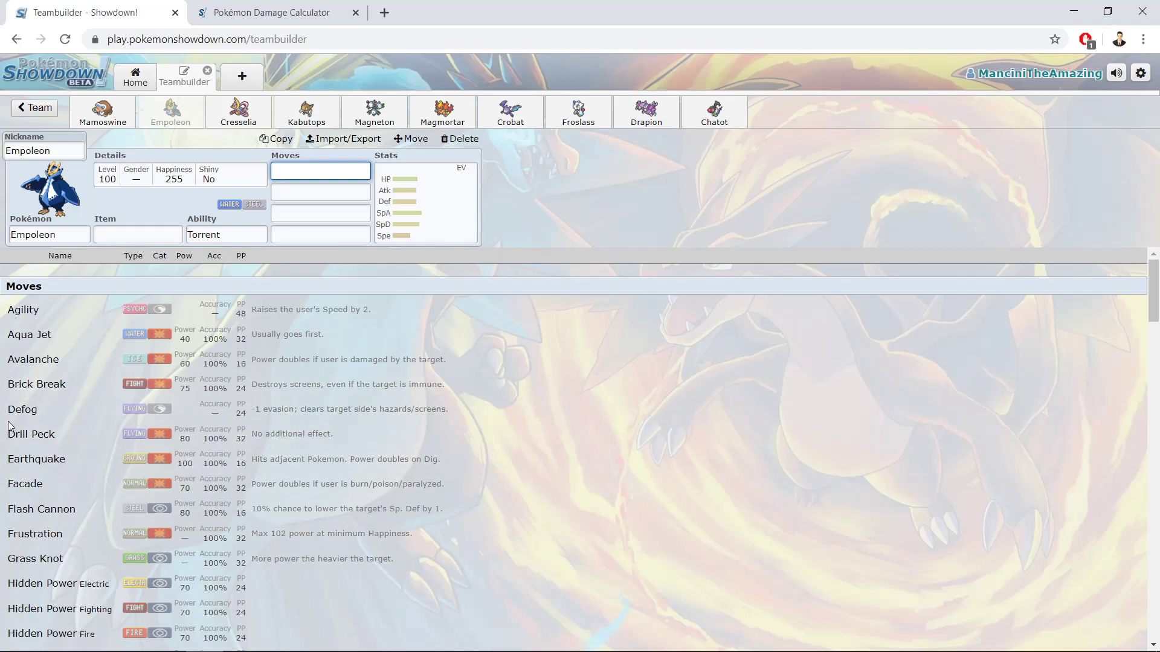
{"action": "scroll", "coordinate": [8, 426], "scroll_direction": "down", "scroll_amount": 5}
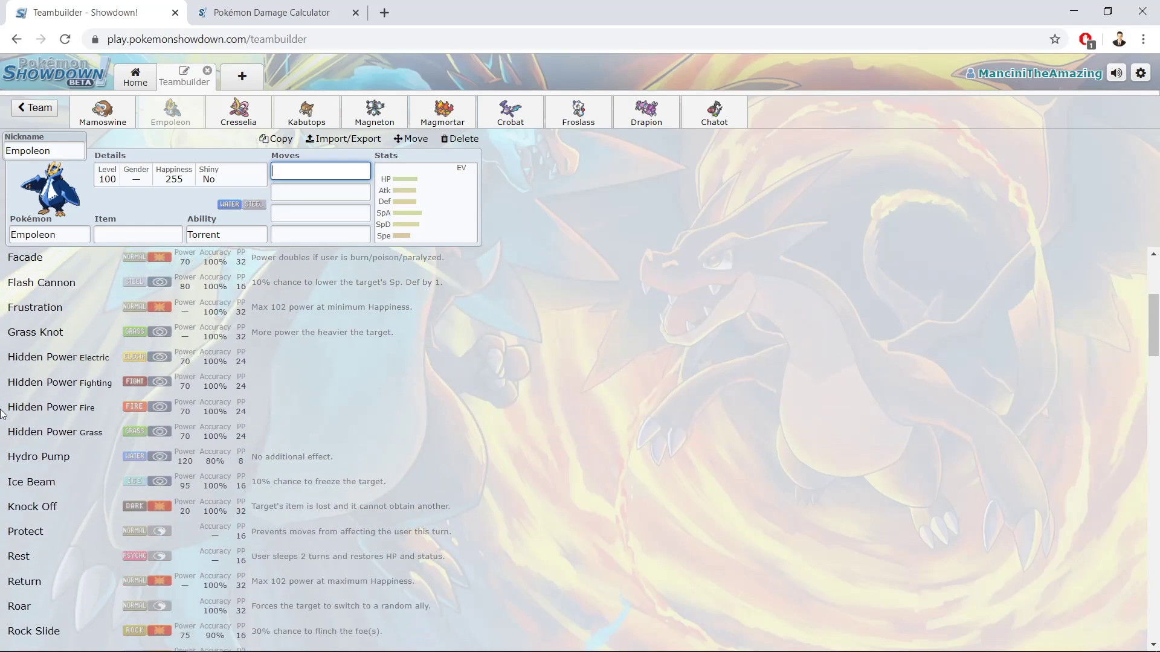
{"action": "scroll", "coordinate": [3, 413], "scroll_direction": "down", "scroll_amount": 1}
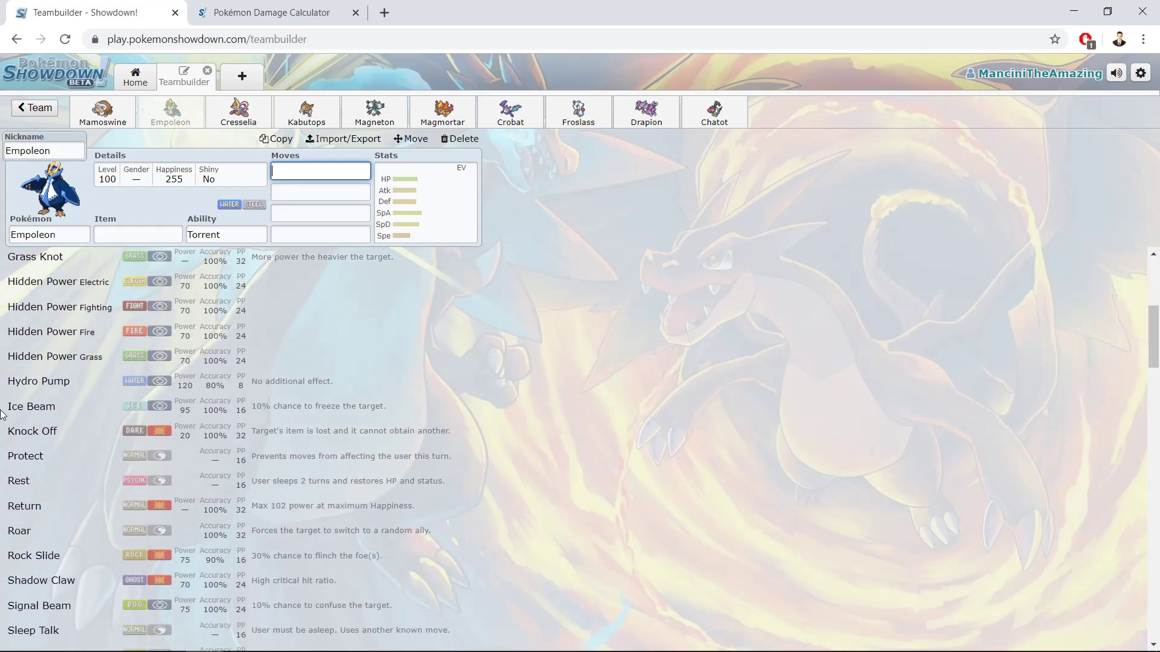
Examine Empoleon's species entry and base stats alongside its available moves.
{"action": "left_click", "coordinate": [54, 235]}
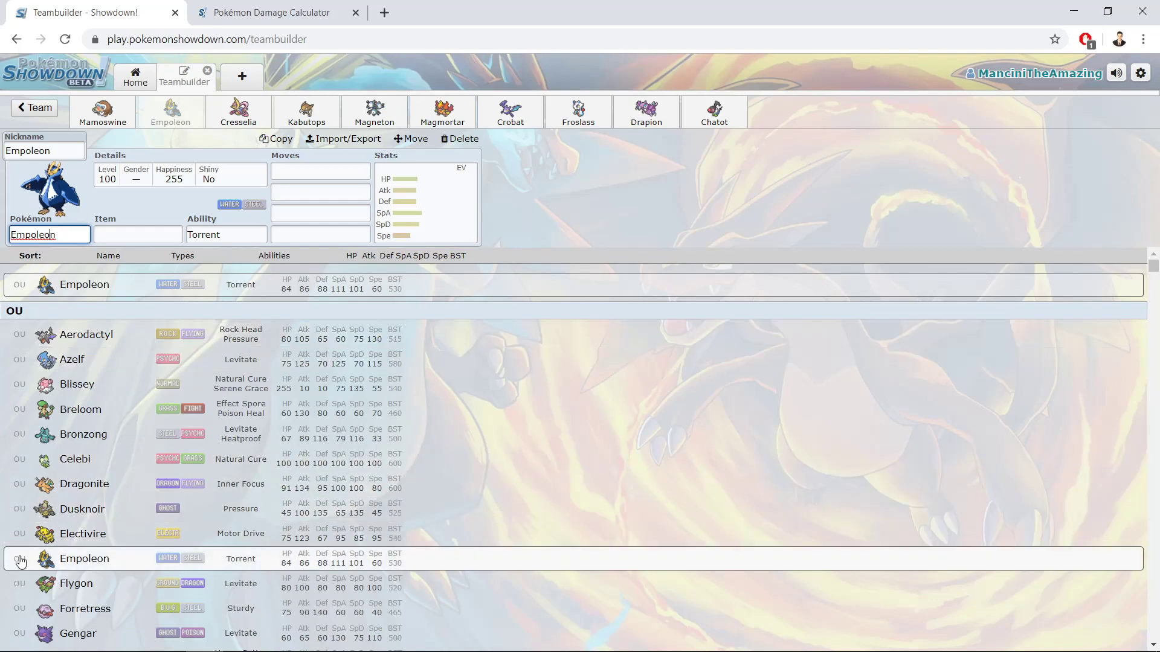
{"action": "left_click", "coordinate": [339, 176]}
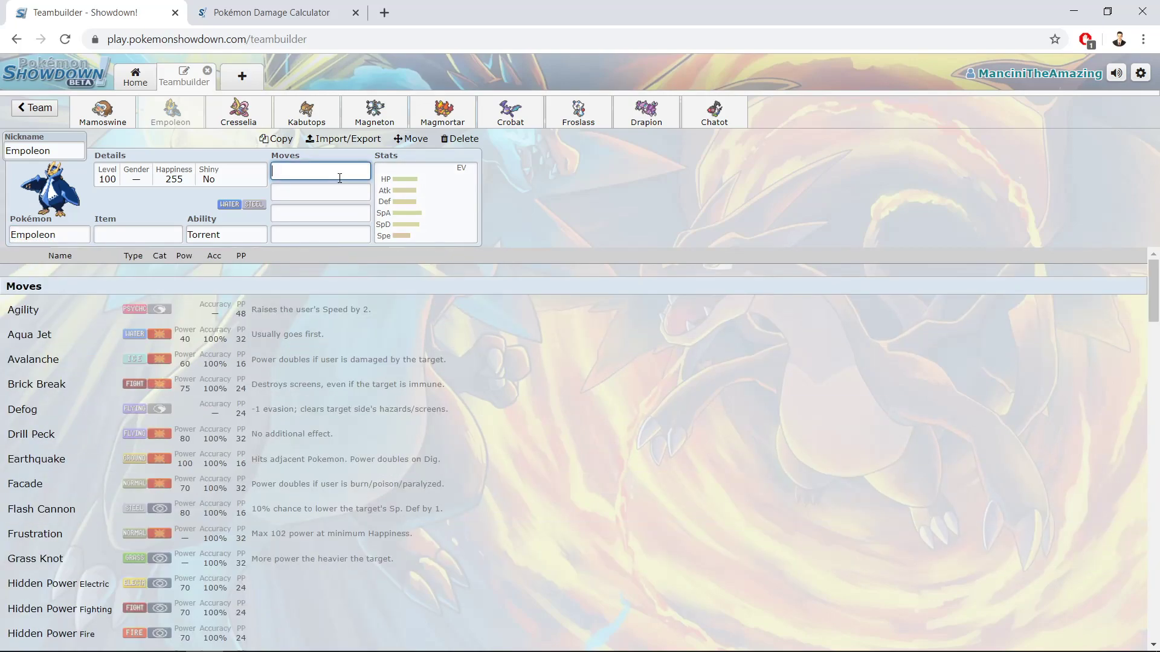
{"action": "left_click", "coordinate": [422, 199]}
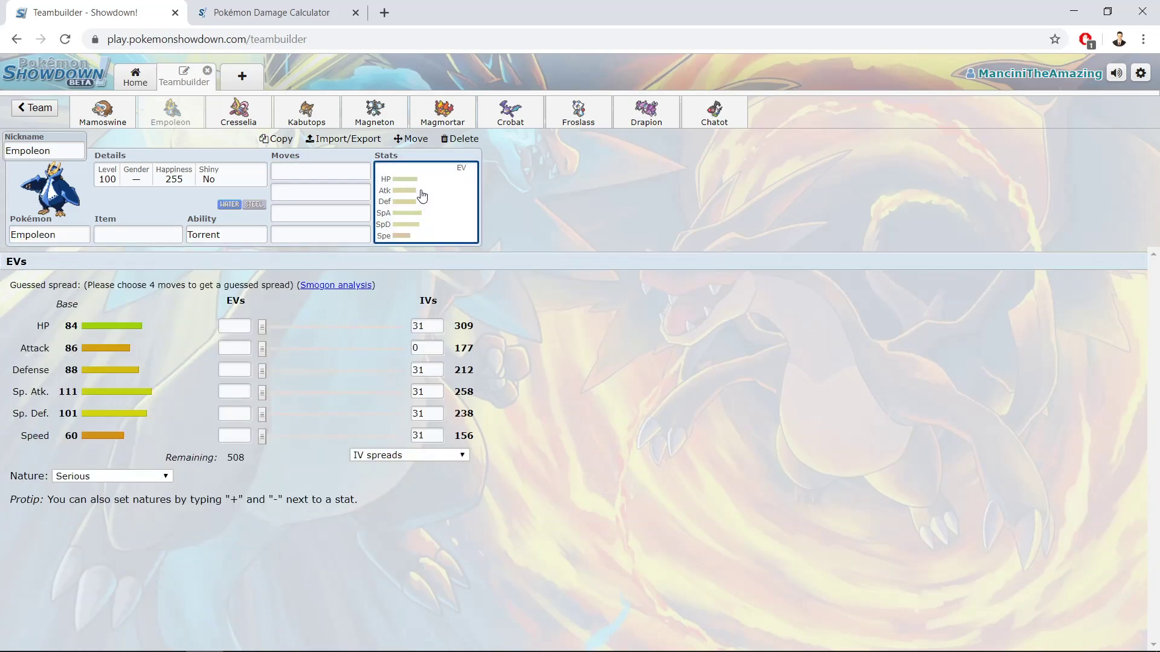
{"action": "left_click", "coordinate": [321, 170]}
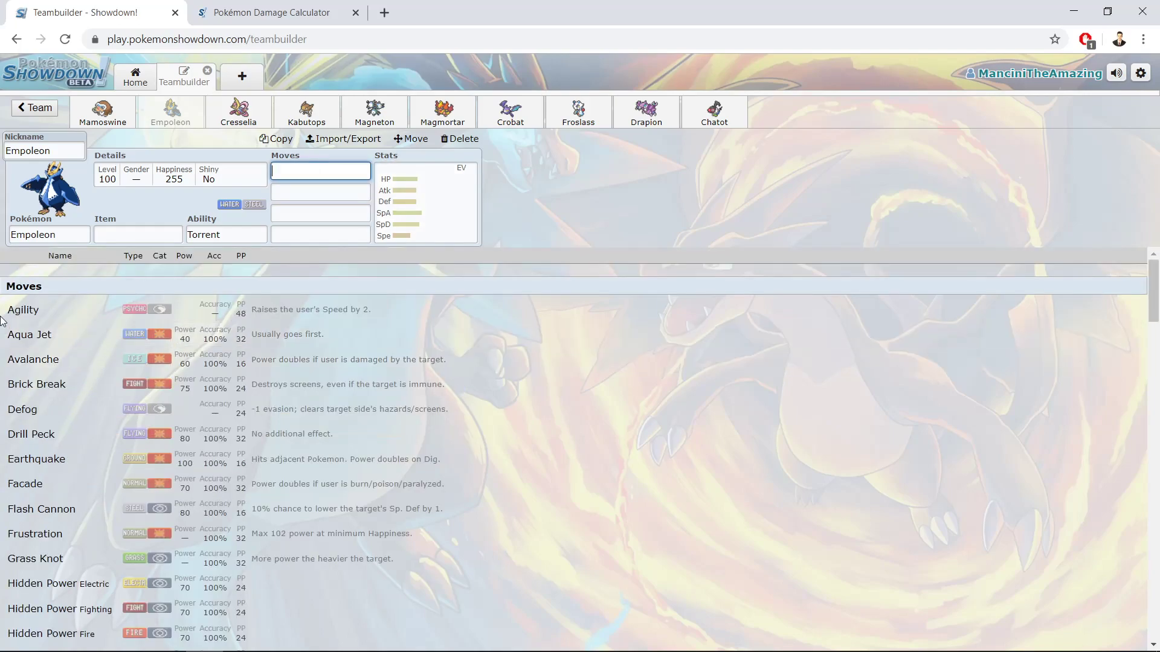
{"action": "left_click", "coordinate": [441, 216]}
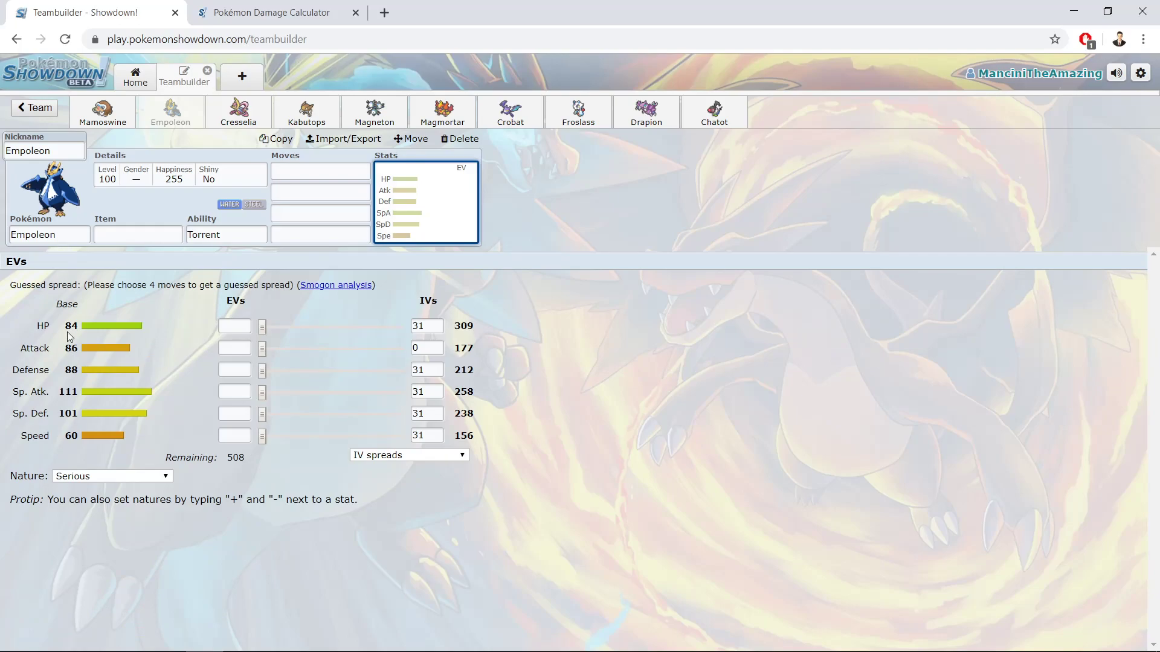
{"action": "mouse_move", "coordinate": [64, 326]}
{"action": "left_mouse_down"}
{"action": "mouse_move", "coordinate": [69, 427]}
{"action": "mouse_move", "coordinate": [81, 365]}
{"action": "mouse_move", "coordinate": [64, 333]}
{"action": "left_mouse_up"}
{"action": "left_click", "coordinate": [80, 440]}
{"action": "left_click", "coordinate": [105, 333]}
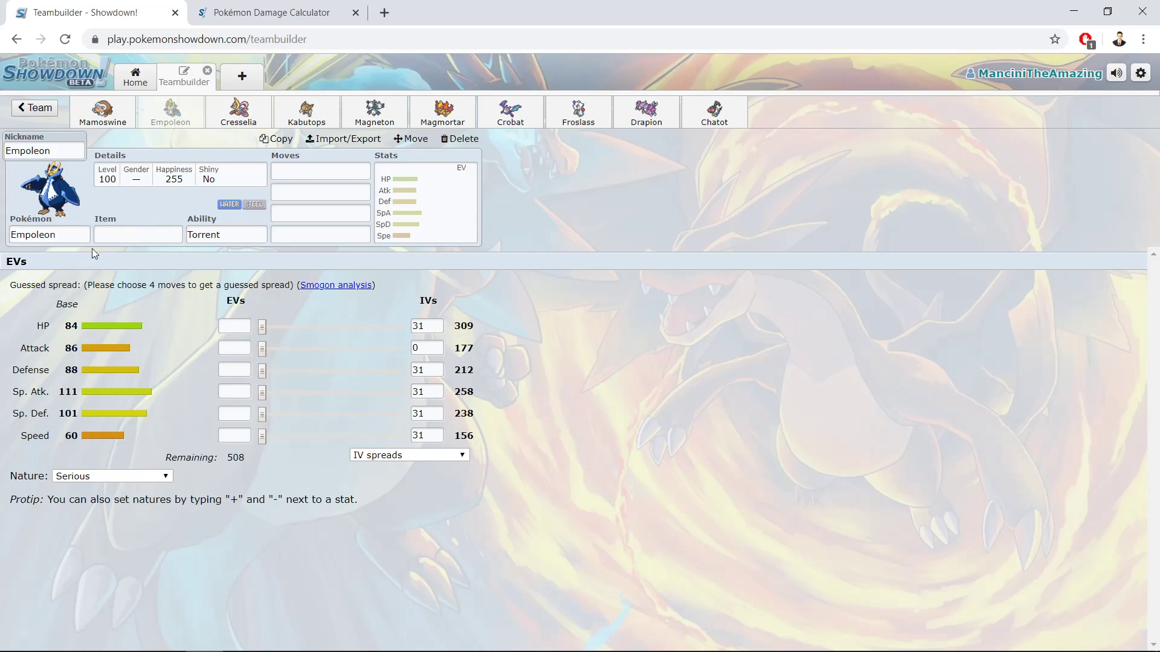
{"action": "left_click", "coordinate": [317, 175]}
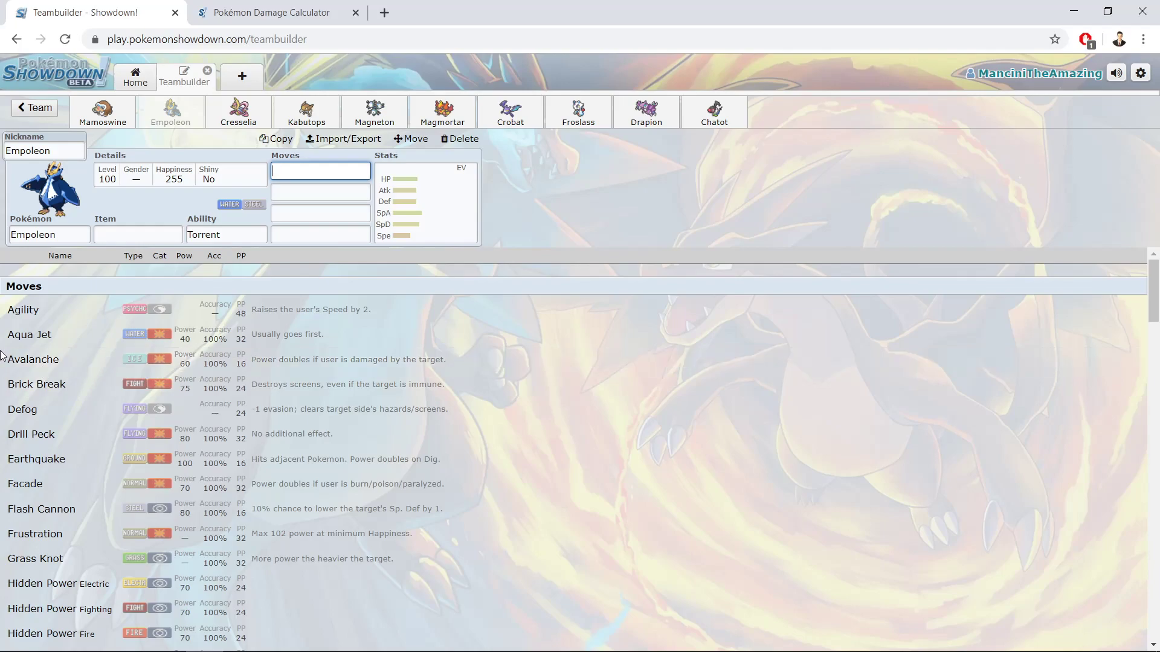
Look further through Empoleon's standard moves and compare them briefly with Mamoswine's move list.
{"action": "scroll", "coordinate": [2, 356], "scroll_direction": "down", "scroll_amount": 3}
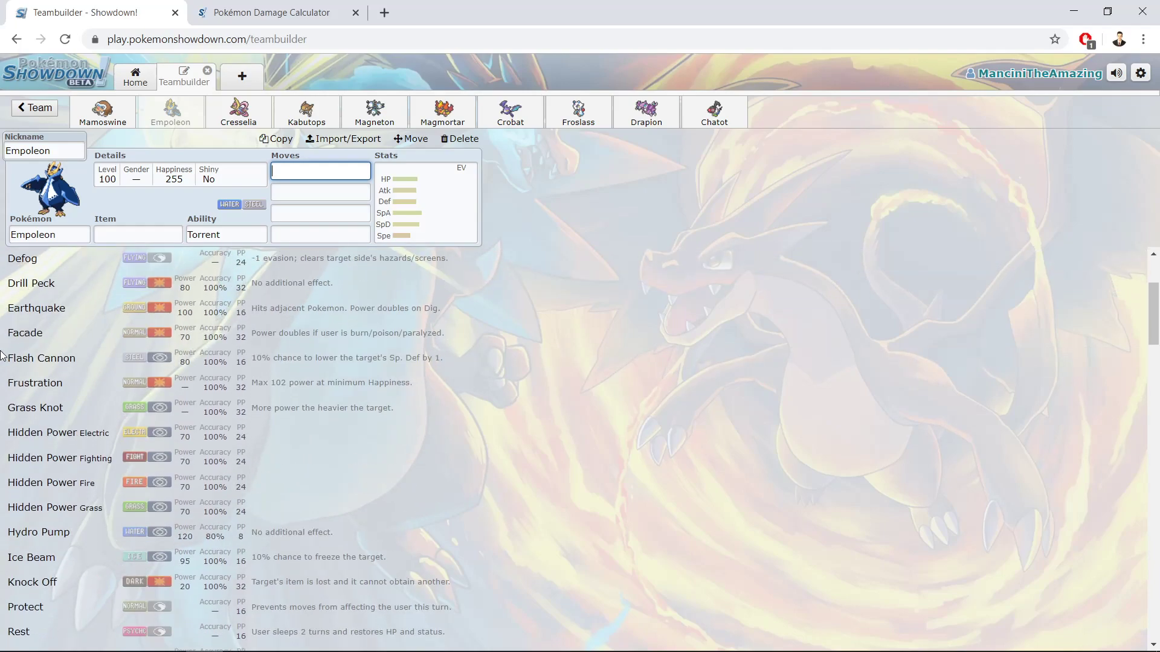
{"action": "scroll", "coordinate": [2, 357], "scroll_direction": "down", "scroll_amount": 3}
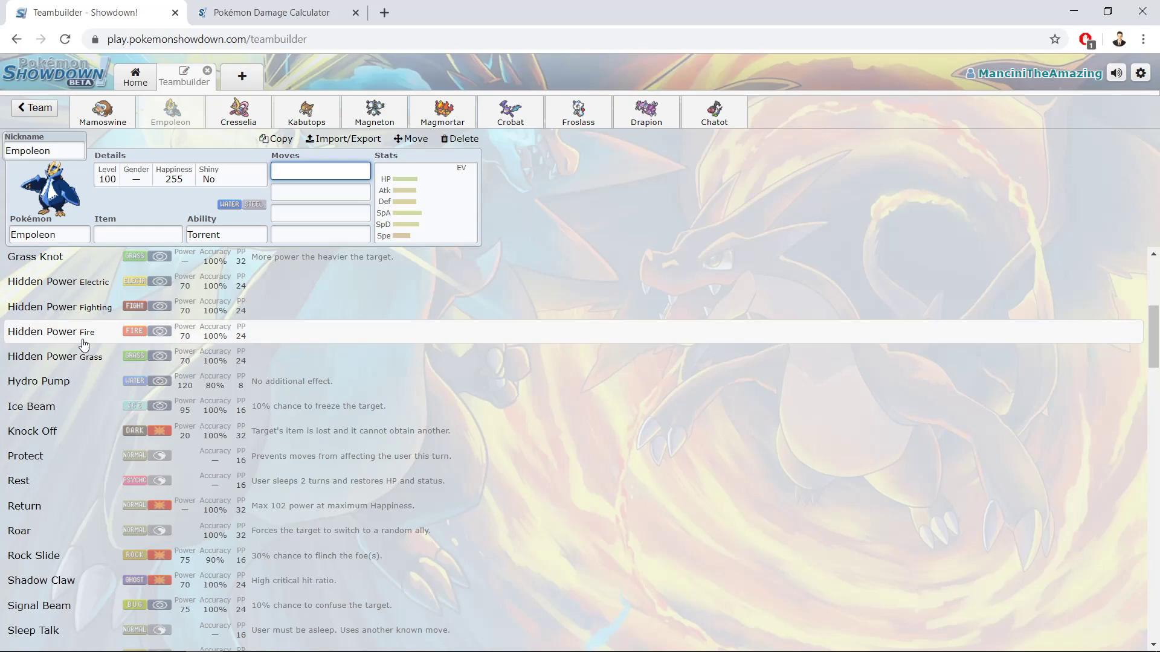
{"action": "left_click", "coordinate": [111, 110]}
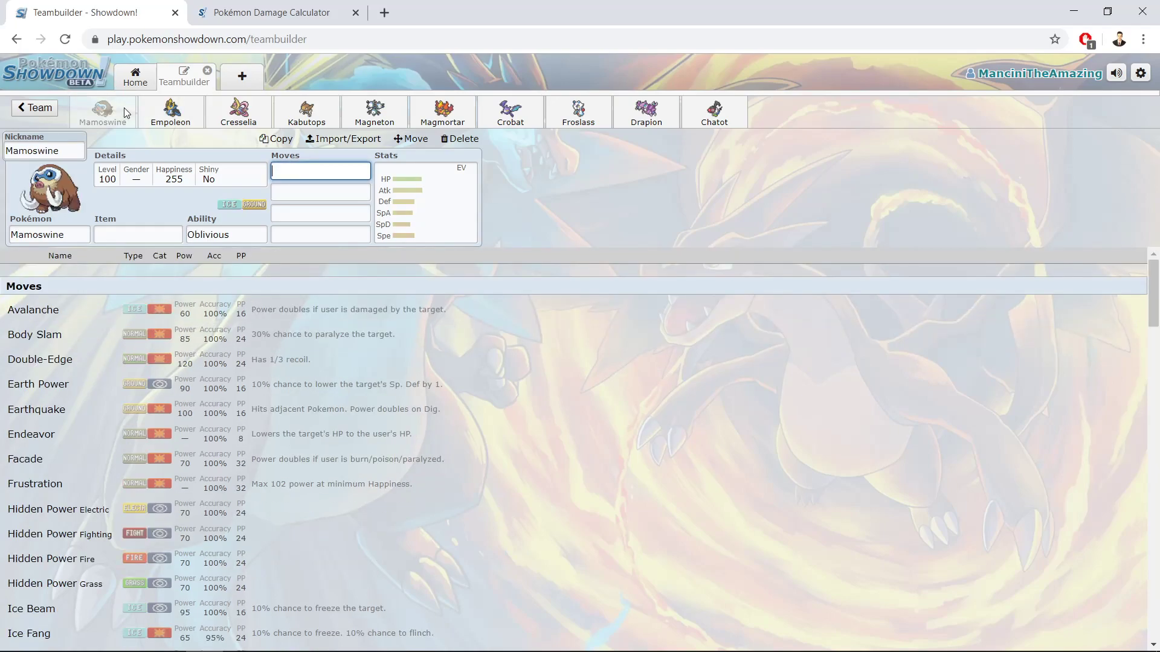
{"action": "left_click", "coordinate": [164, 112]}
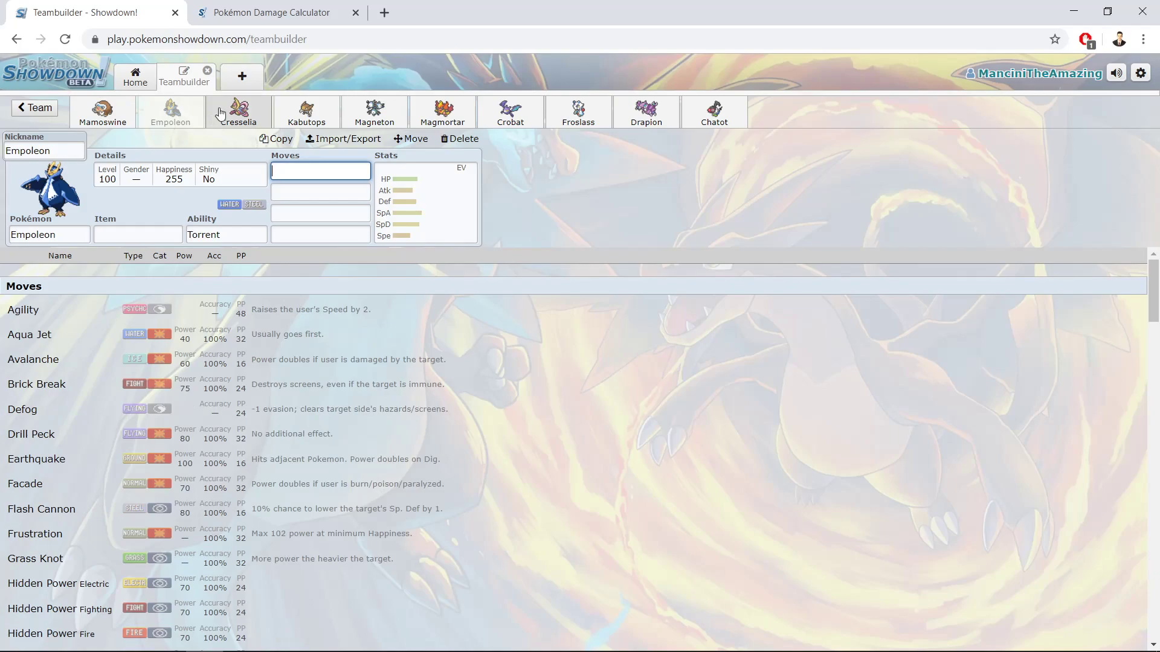
Open Kabutops' set and examine its available moves and its base stats.
{"action": "left_click", "coordinate": [323, 109]}
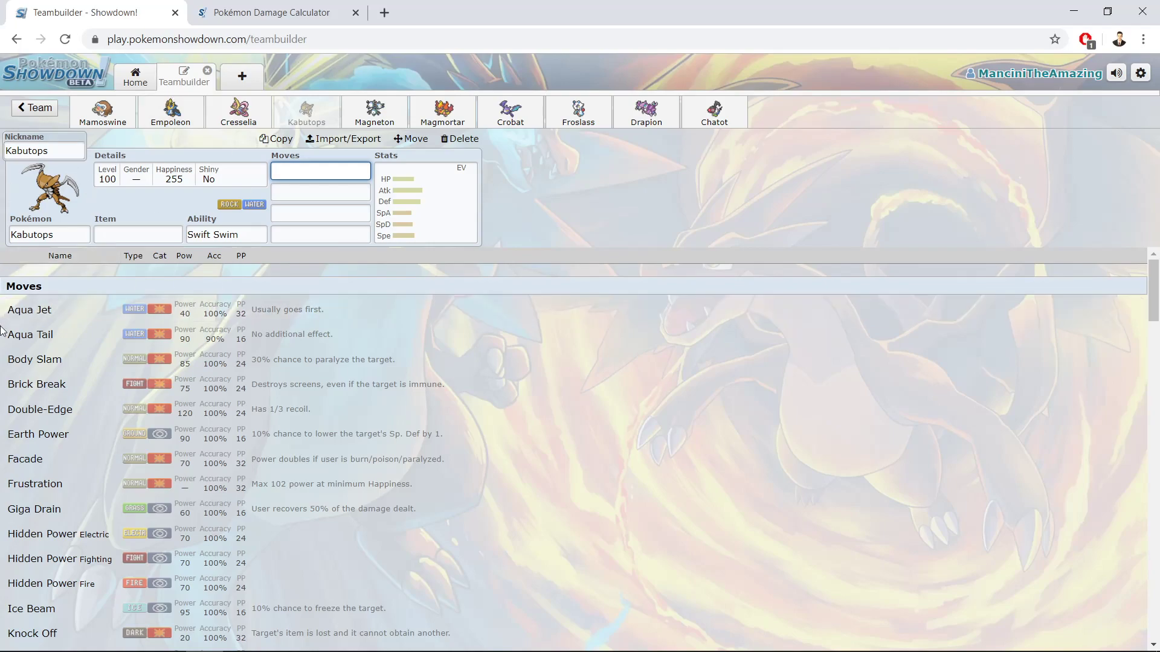
{"action": "scroll", "coordinate": [30, 393], "scroll_direction": "down", "scroll_amount": 5}
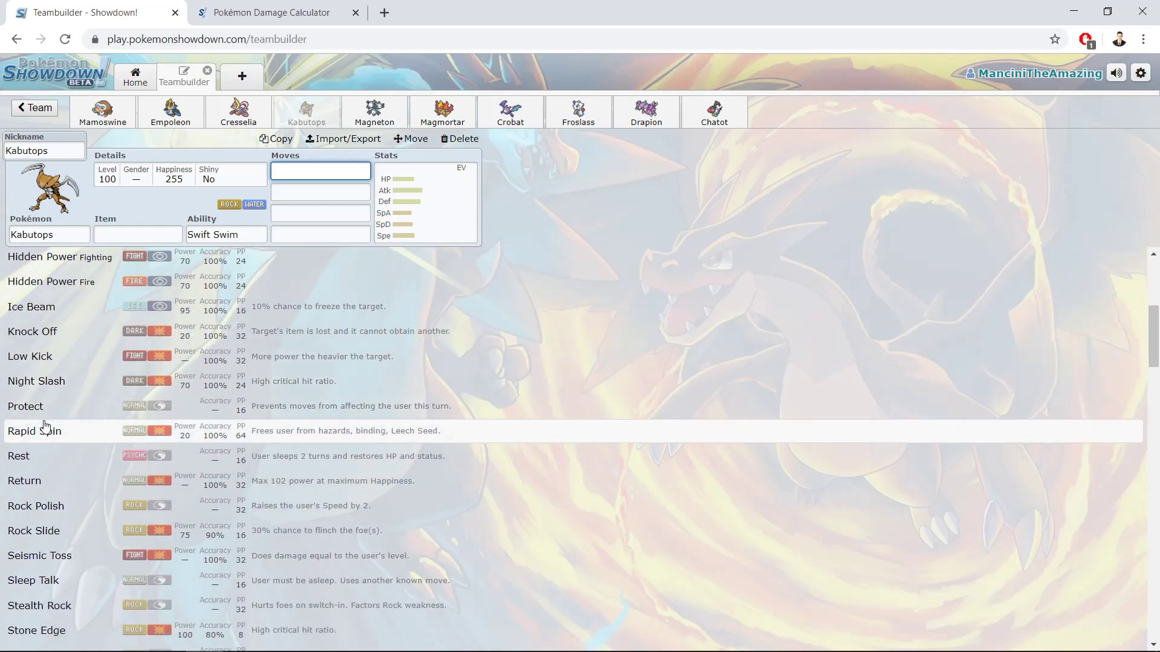
{"action": "left_click", "coordinate": [390, 229]}
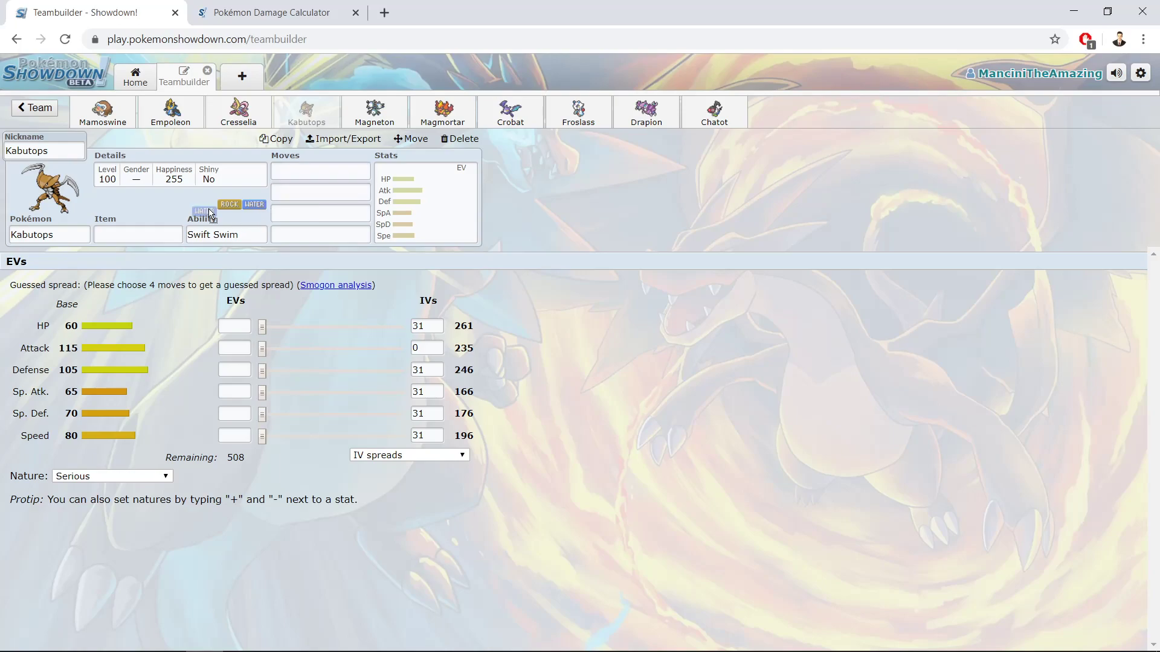
Browse the species list from OU through UUBL into UU to compare other Pokémon with Kabutops.
{"action": "left_click", "coordinate": [49, 234]}
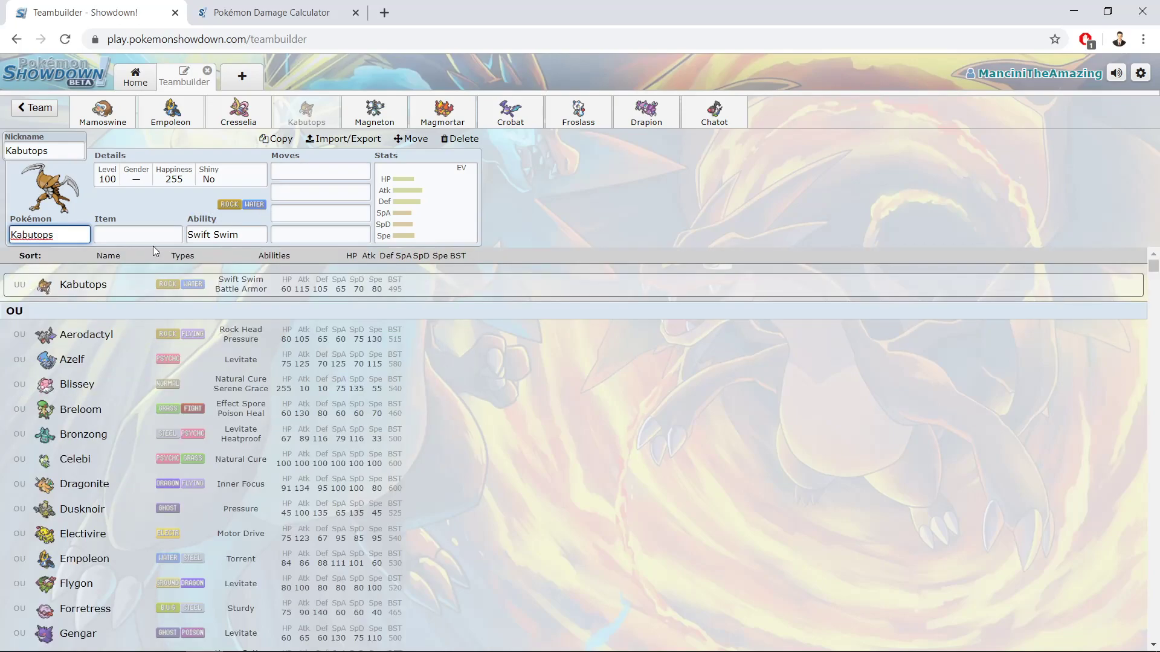
{"action": "scroll", "coordinate": [3, 334], "scroll_direction": "down", "scroll_amount": 15}
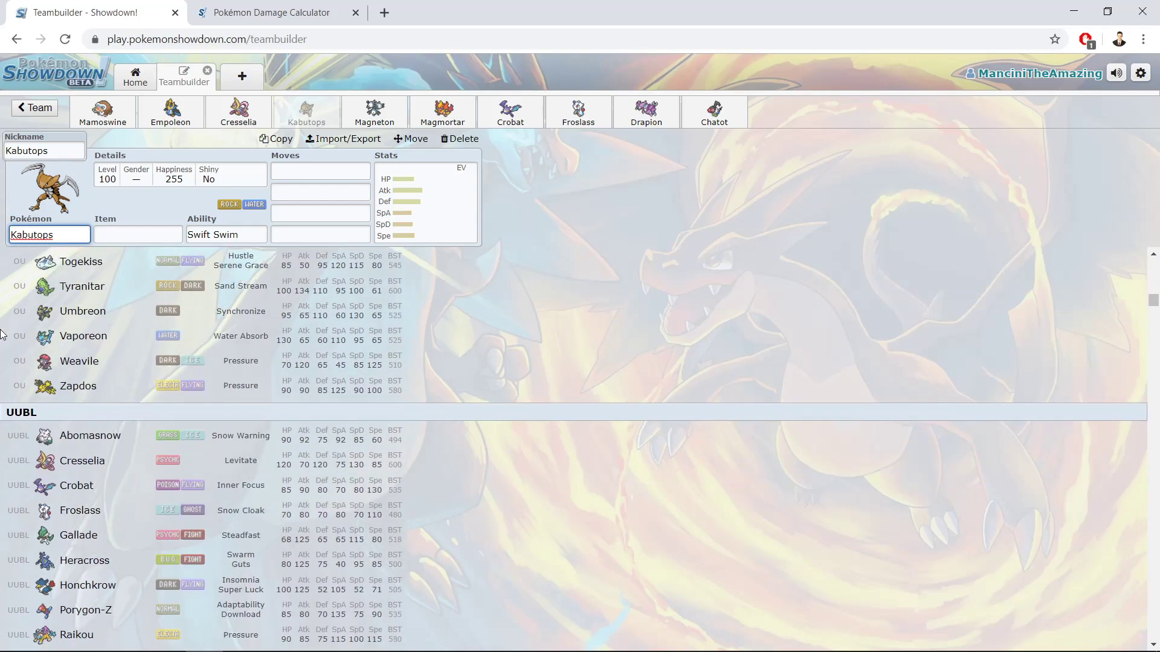
{"action": "scroll", "coordinate": [3, 334], "scroll_direction": "down", "scroll_amount": 6}
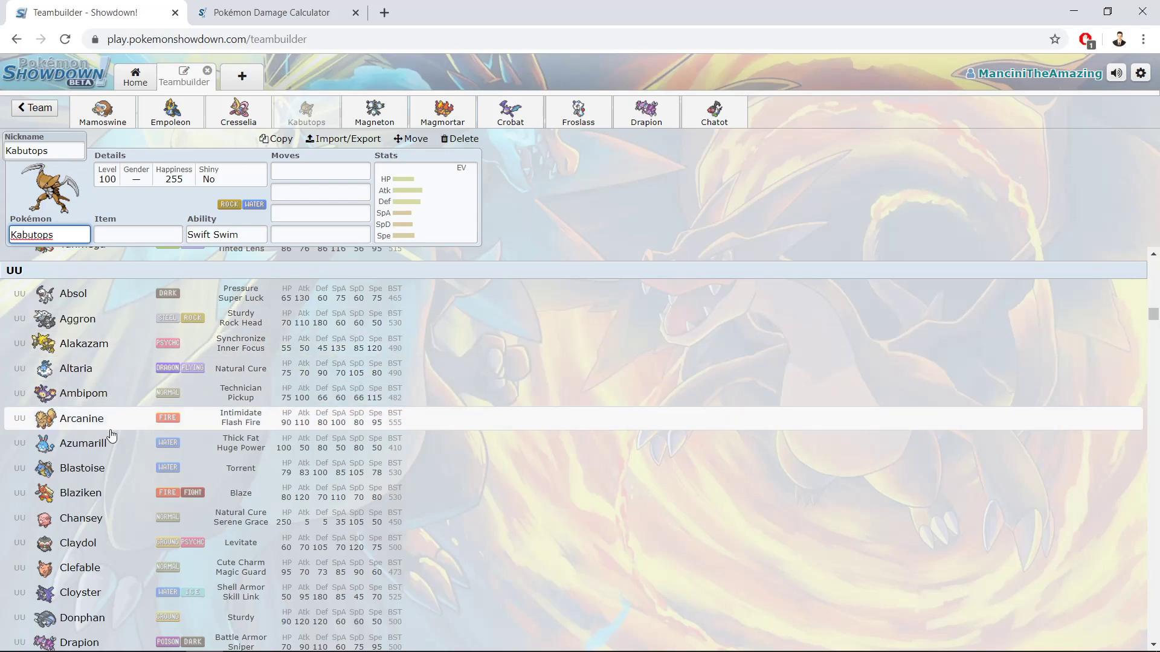
{"action": "scroll", "coordinate": [2, 427], "scroll_direction": "down", "scroll_amount": 3}
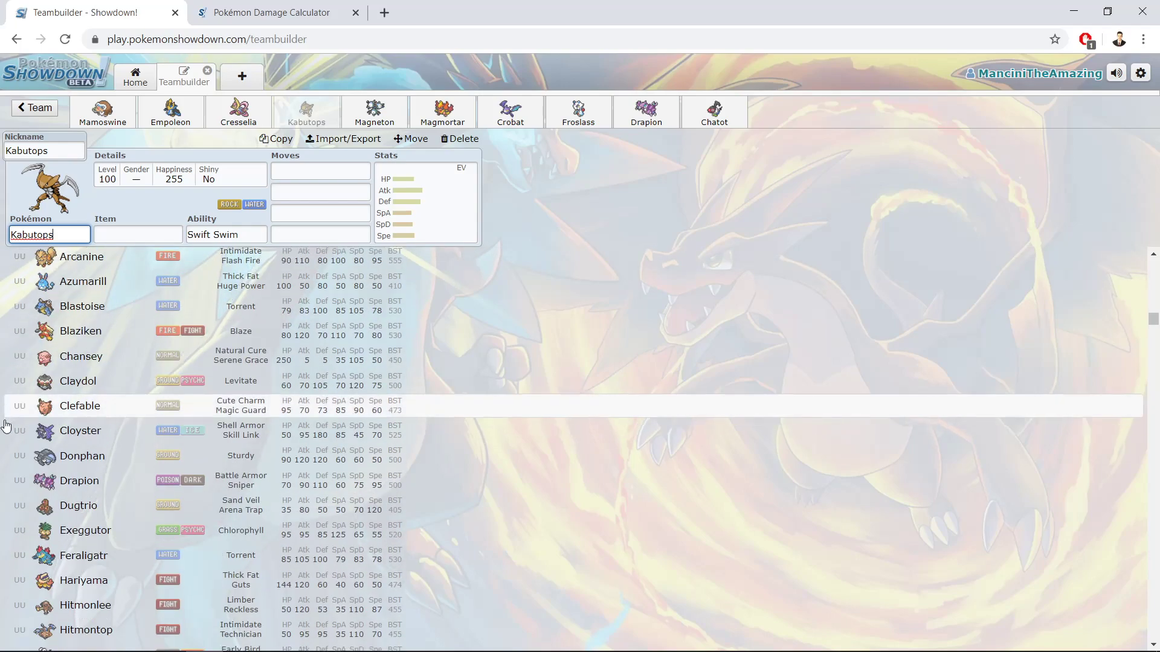
{"action": "scroll", "coordinate": [4, 411], "scroll_direction": "down", "scroll_amount": 3}
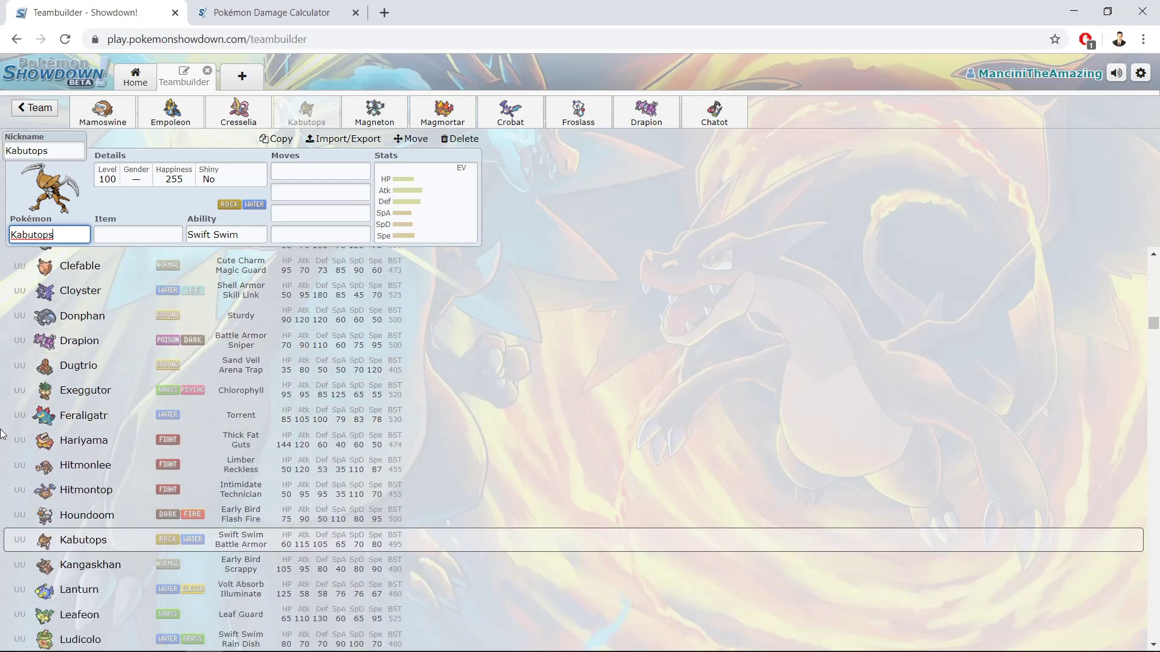
{"action": "scroll", "coordinate": [4, 423], "scroll_direction": "down", "scroll_amount": 3}
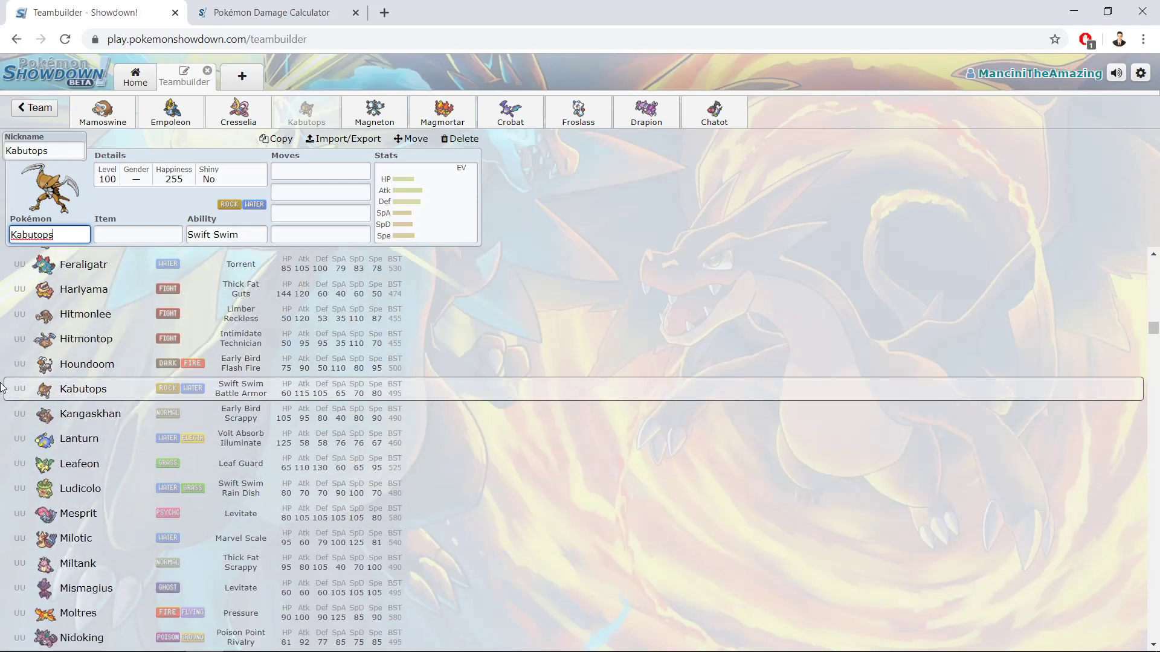
{"action": "scroll", "coordinate": [24, 364], "scroll_direction": "down", "scroll_amount": 3}
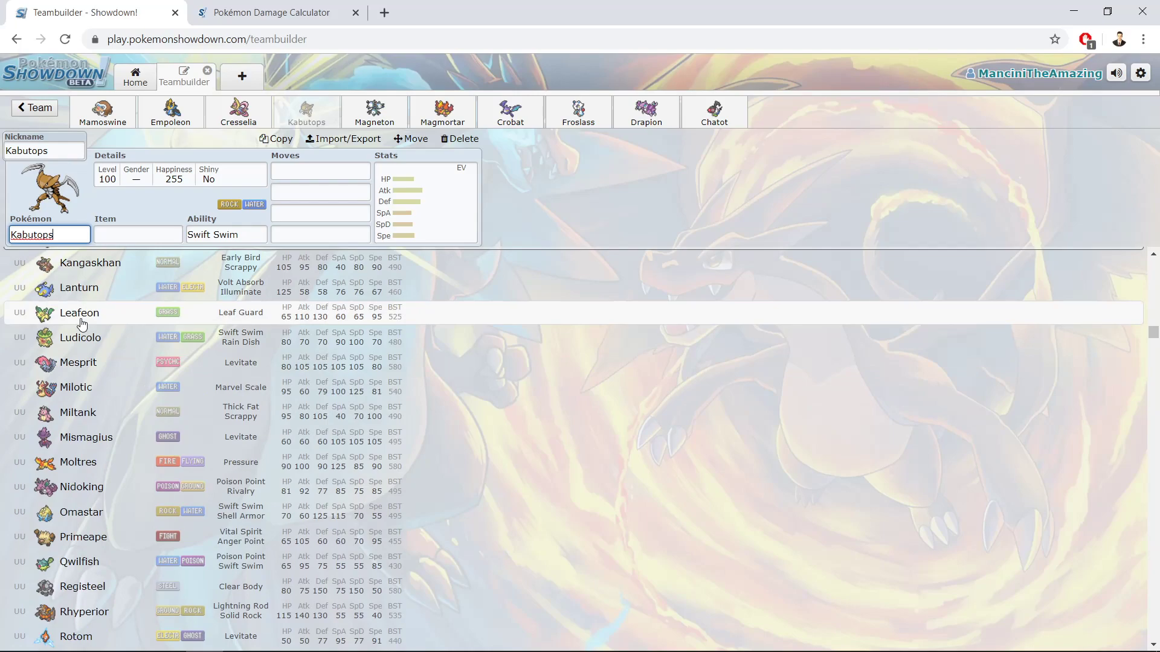
Review Kabutops' full move list, down to the start of the usually useless moves.
{"action": "left_click", "coordinate": [312, 167]}
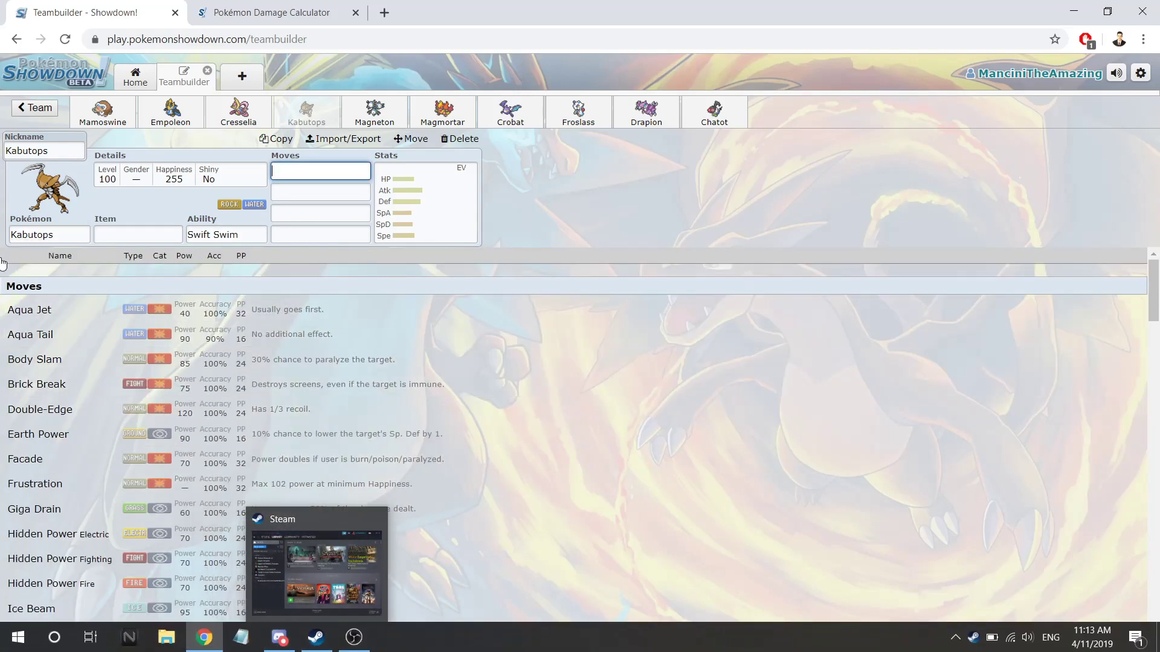
{"action": "left_click", "coordinate": [2, 287]}
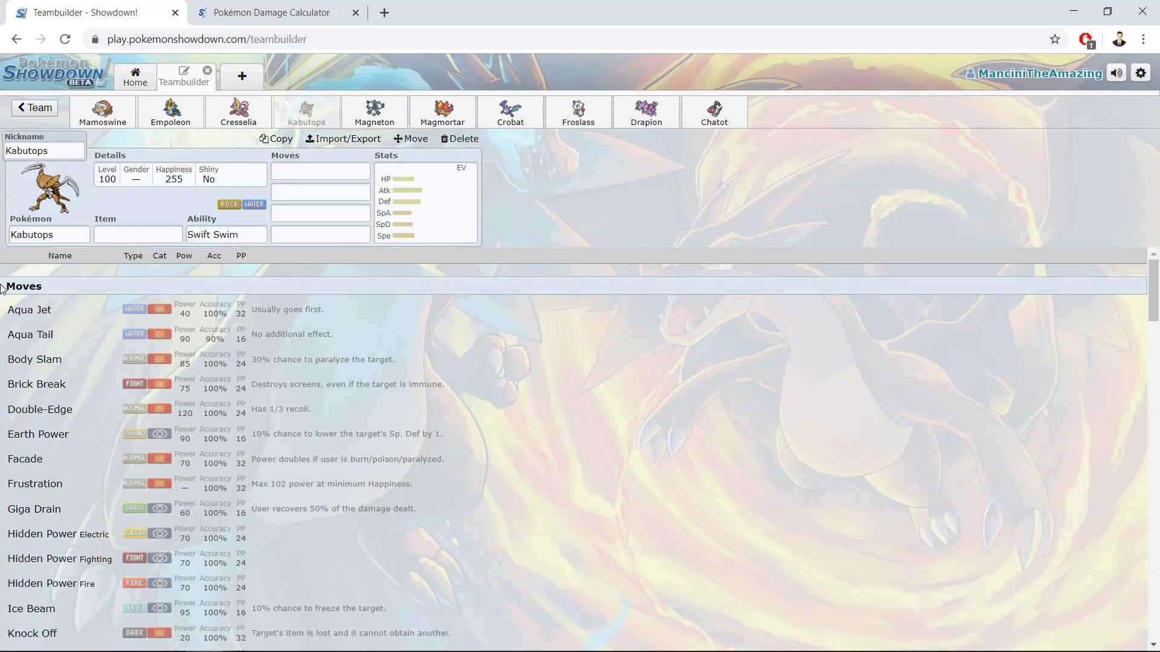
{"action": "scroll", "coordinate": [26, 343], "scroll_direction": "down", "scroll_amount": 2}
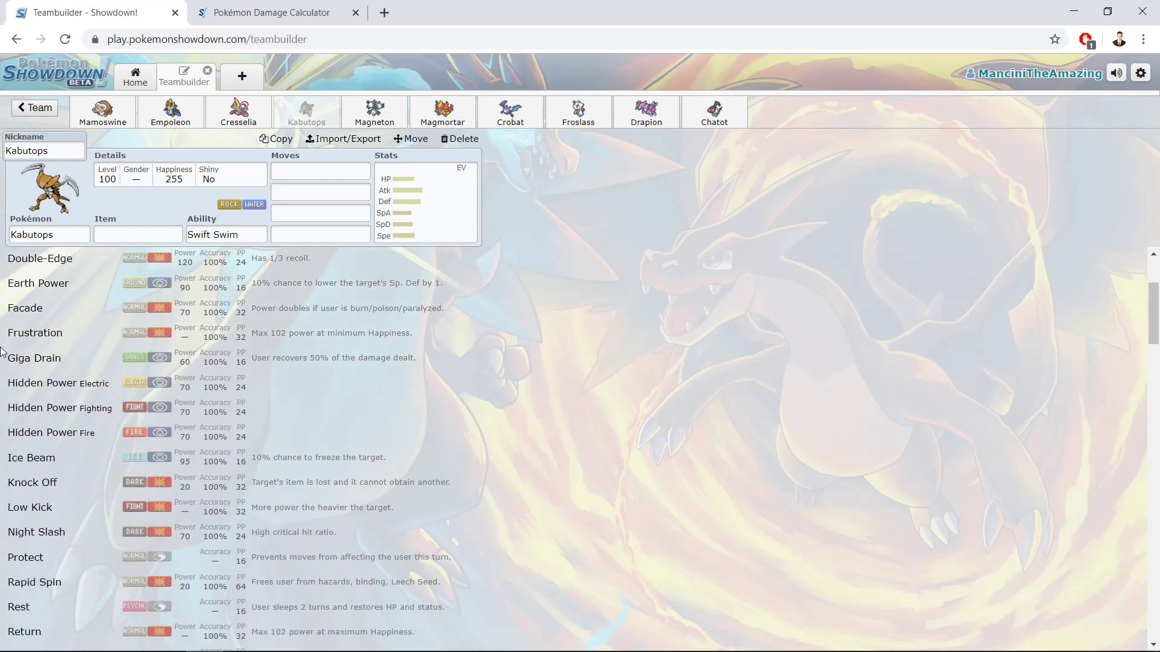
{"action": "scroll", "coordinate": [21, 358], "scroll_direction": "down", "scroll_amount": 5}
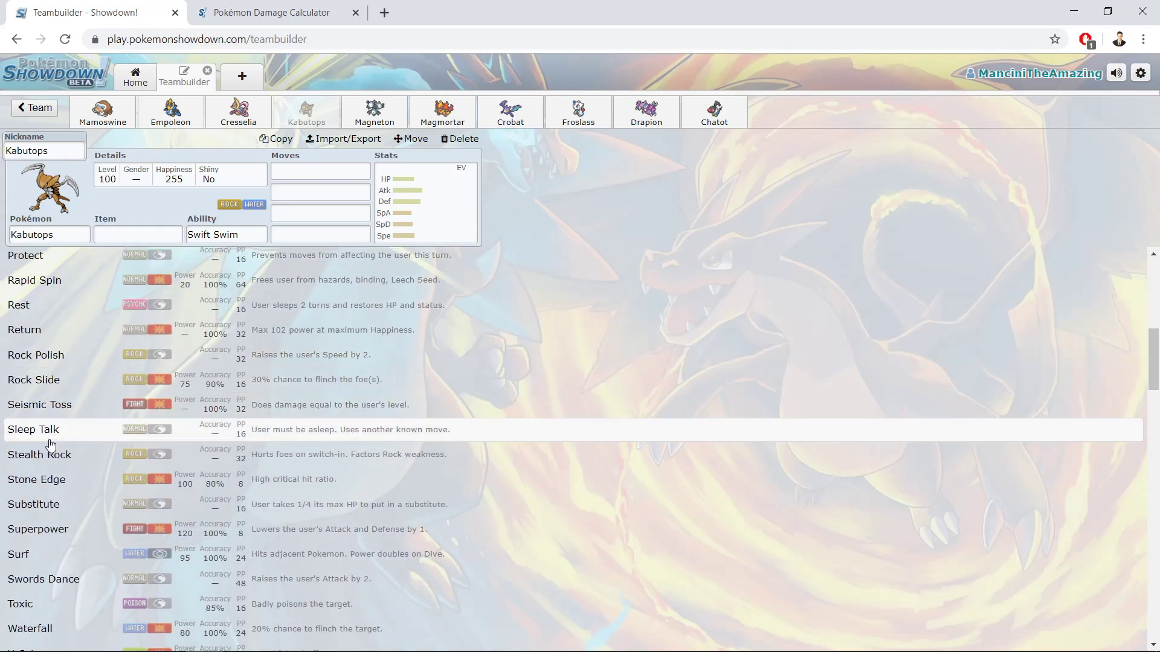
{"action": "scroll", "coordinate": [64, 471], "scroll_direction": "up", "scroll_amount": 2}
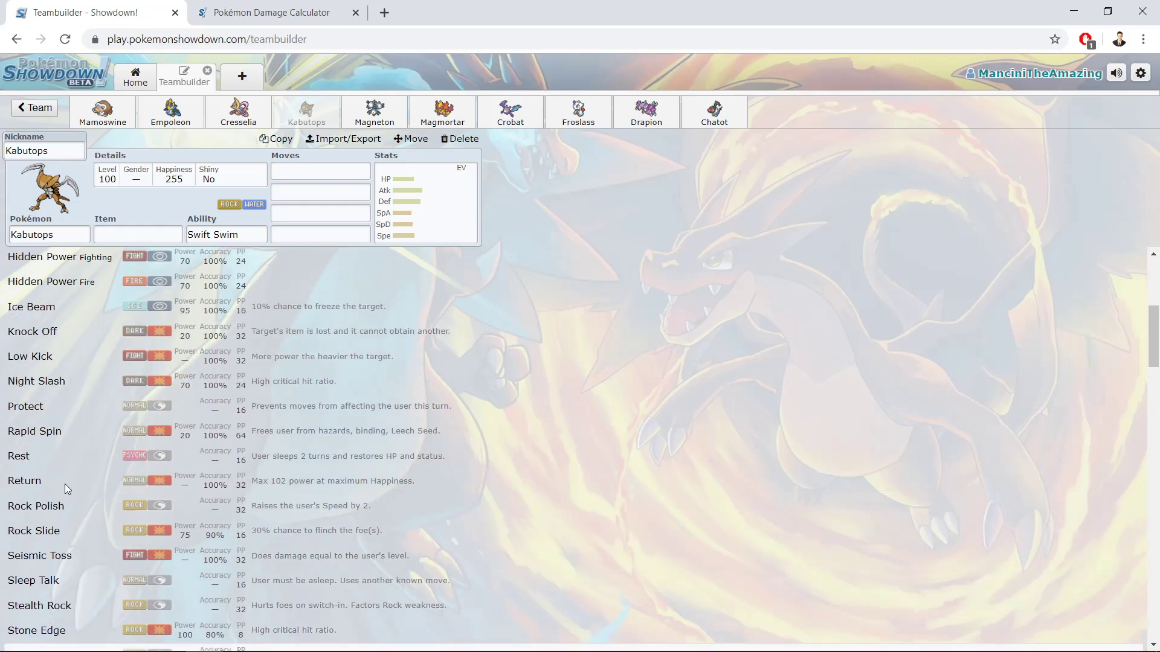
{"action": "scroll", "coordinate": [178, 370], "scroll_direction": "up", "scroll_amount": 5}
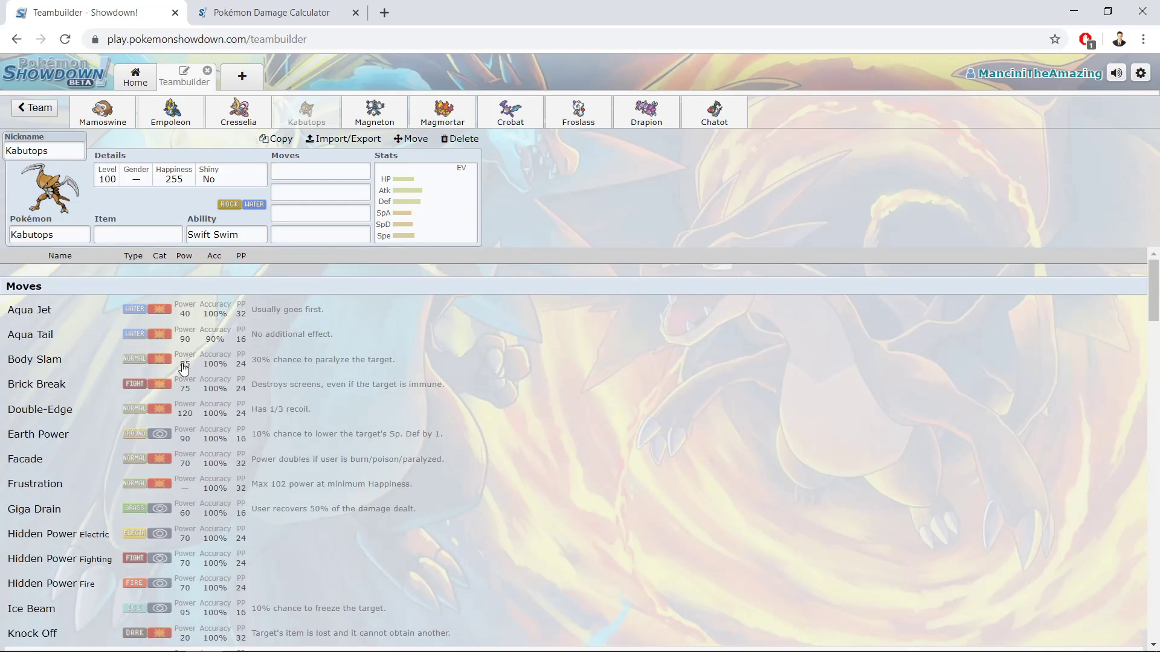
{"action": "scroll", "coordinate": [124, 344], "scroll_direction": "down", "scroll_amount": 15}
{"action": "scroll", "coordinate": [124, 423], "scroll_direction": "up", "scroll_amount": 5}
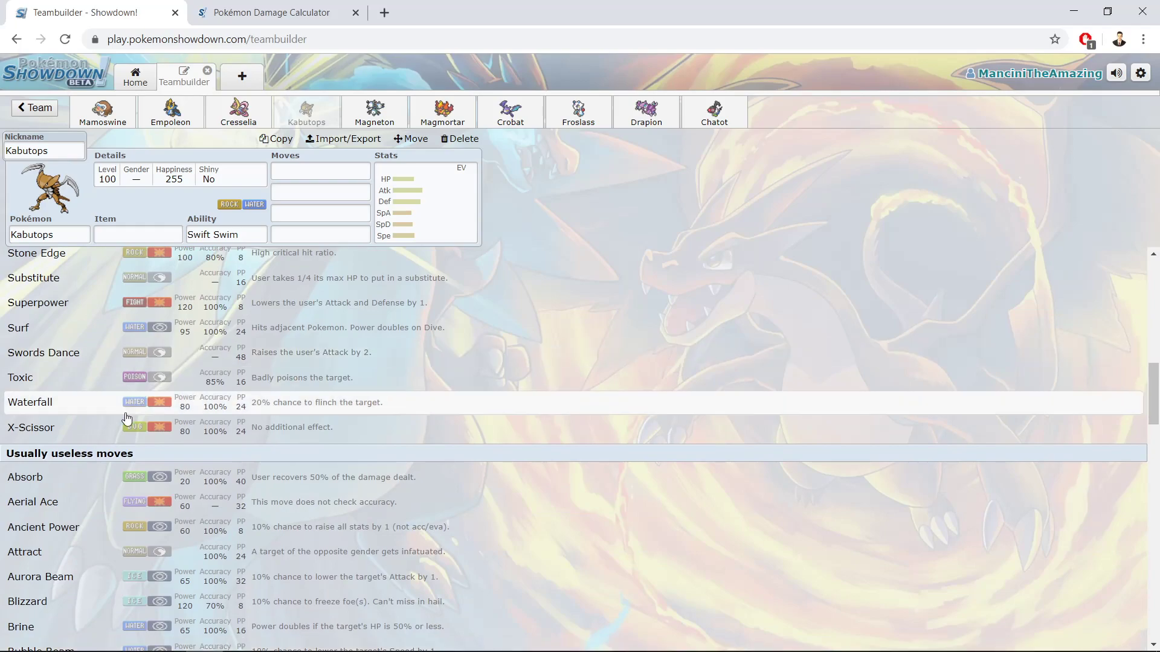
{"action": "scroll", "coordinate": [91, 444], "scroll_direction": "up", "scroll_amount": 1}
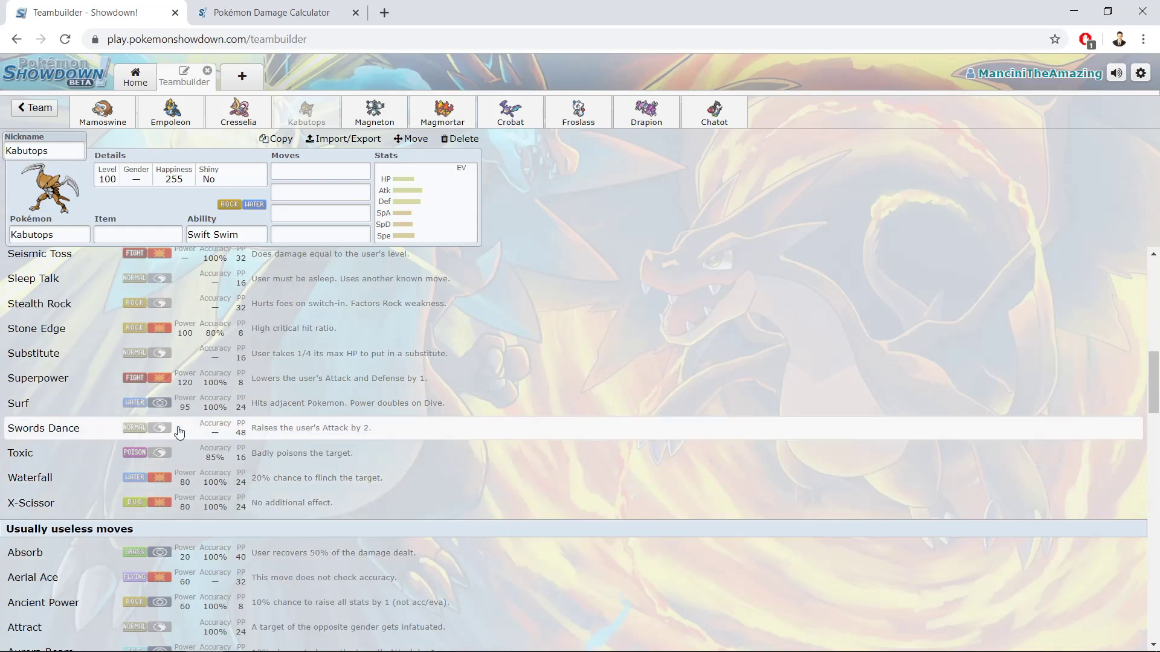
Put Kabutops back as the fourth slot's species in place of the mistakenly chosen Azelf.
{"action": "left_click", "coordinate": [63, 240]}
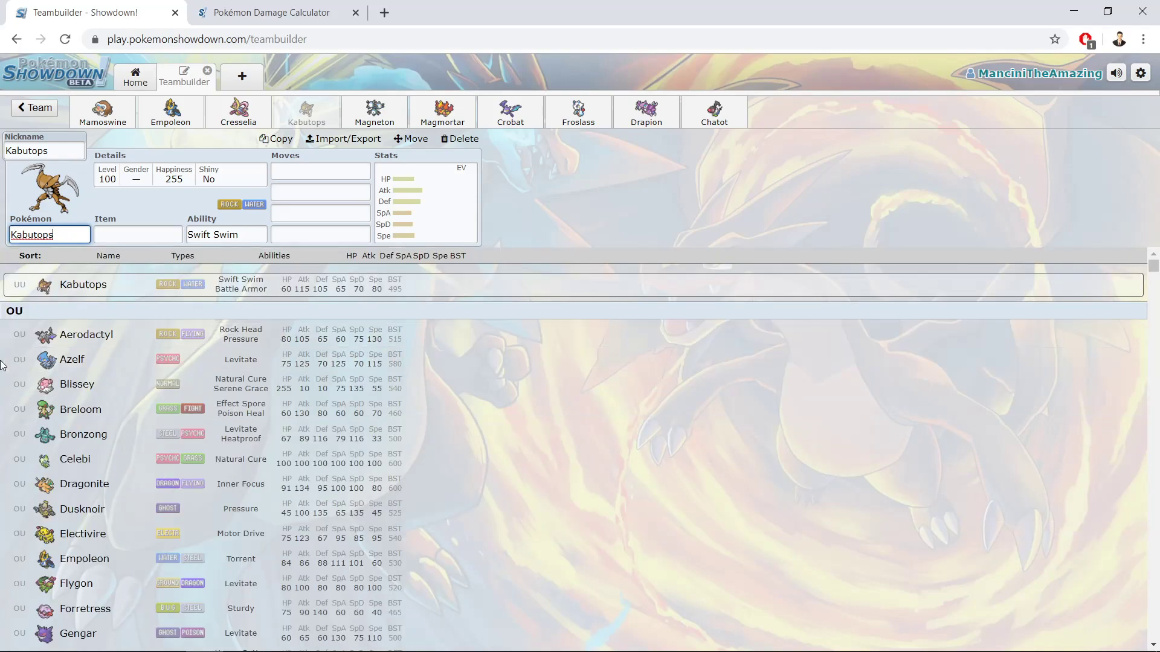
{"action": "left_click", "coordinate": [5, 361]}
{"action": "left_click", "coordinate": [21, 235]}
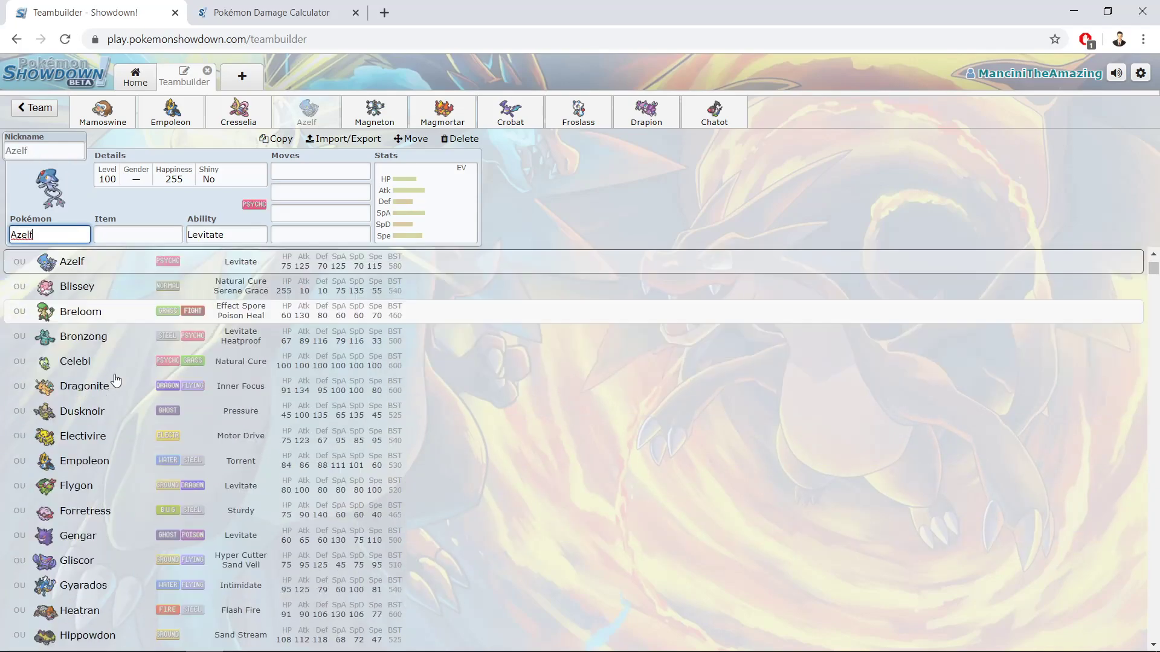
{"action": "scroll", "coordinate": [118, 382], "scroll_direction": "down", "scroll_amount": 20}
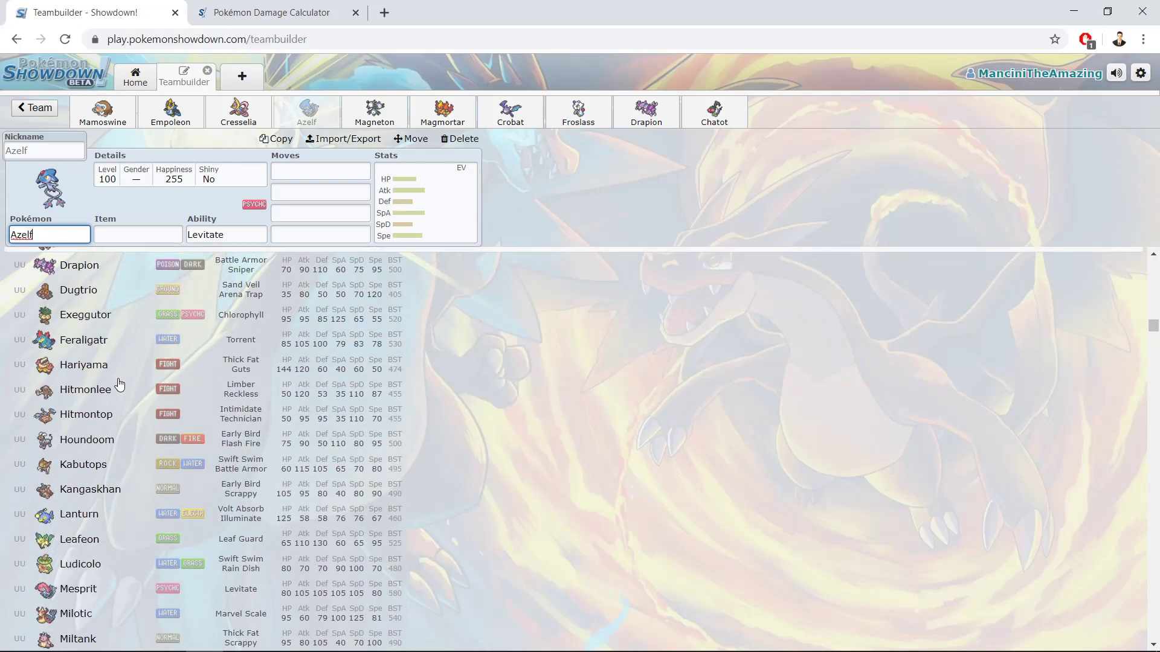
{"action": "left_click", "coordinate": [77, 462]}
Examine the typings, abilities and base stats of the whole UU tier, from Absol to Weezing, against Kabutops.
{"action": "left_click", "coordinate": [35, 236]}
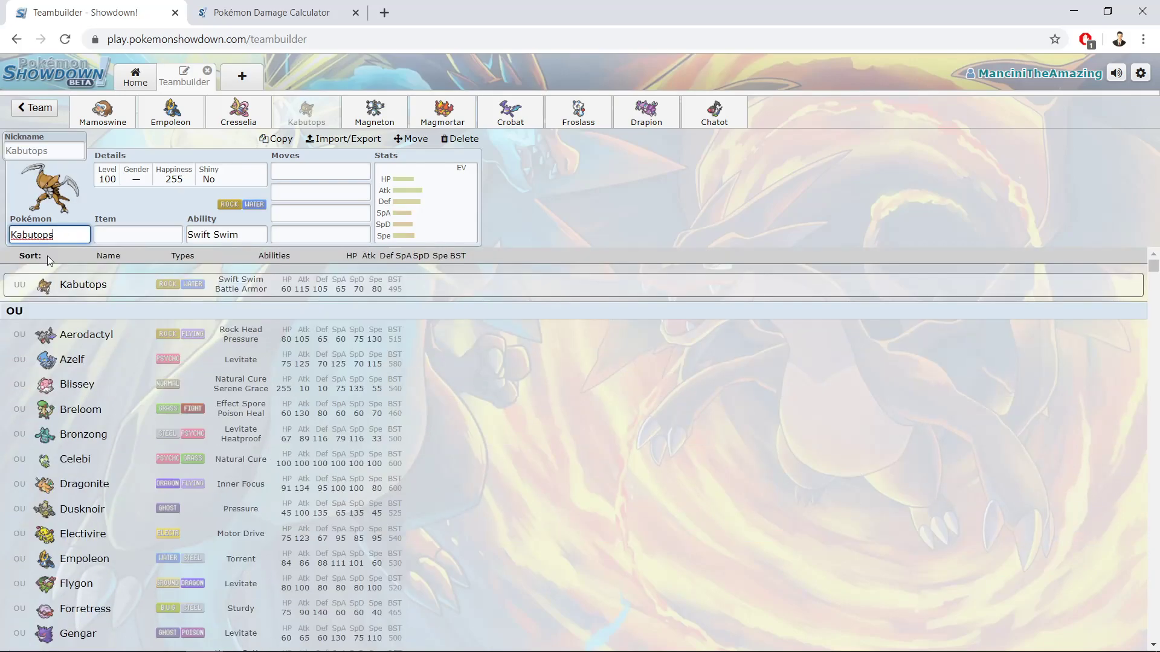
{"action": "scroll", "coordinate": [5, 360], "scroll_direction": "down", "scroll_amount": 15}
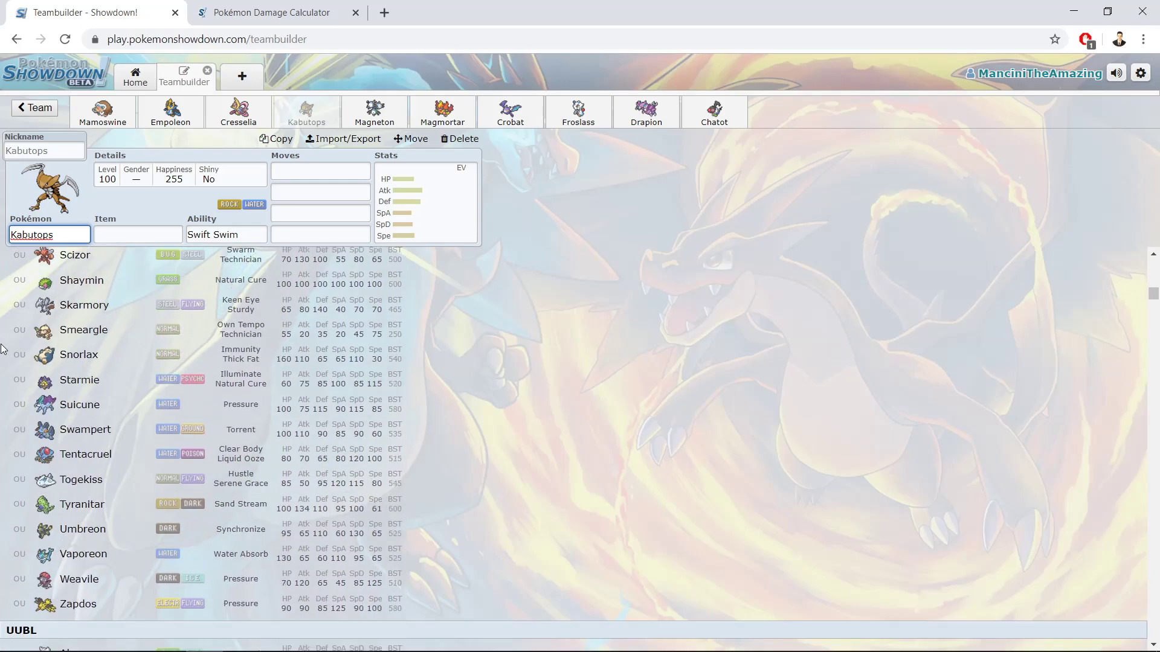
{"action": "scroll", "coordinate": [5, 352], "scroll_direction": "down", "scroll_amount": 15}
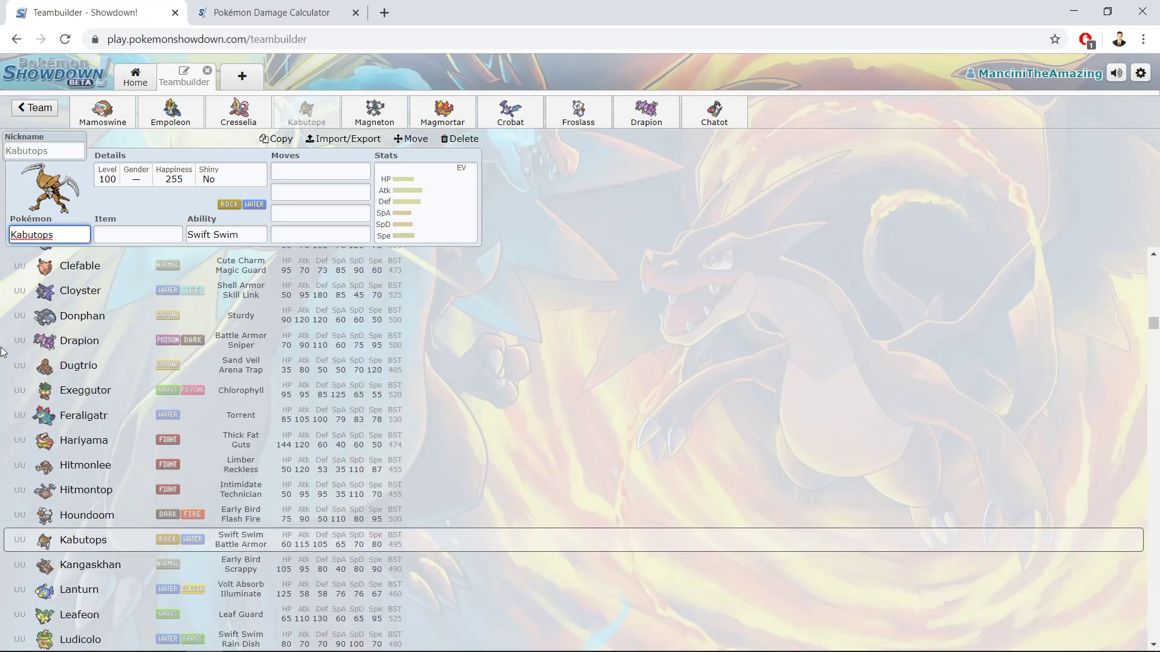
{"action": "scroll", "coordinate": [5, 345], "scroll_direction": "up", "scroll_amount": 5}
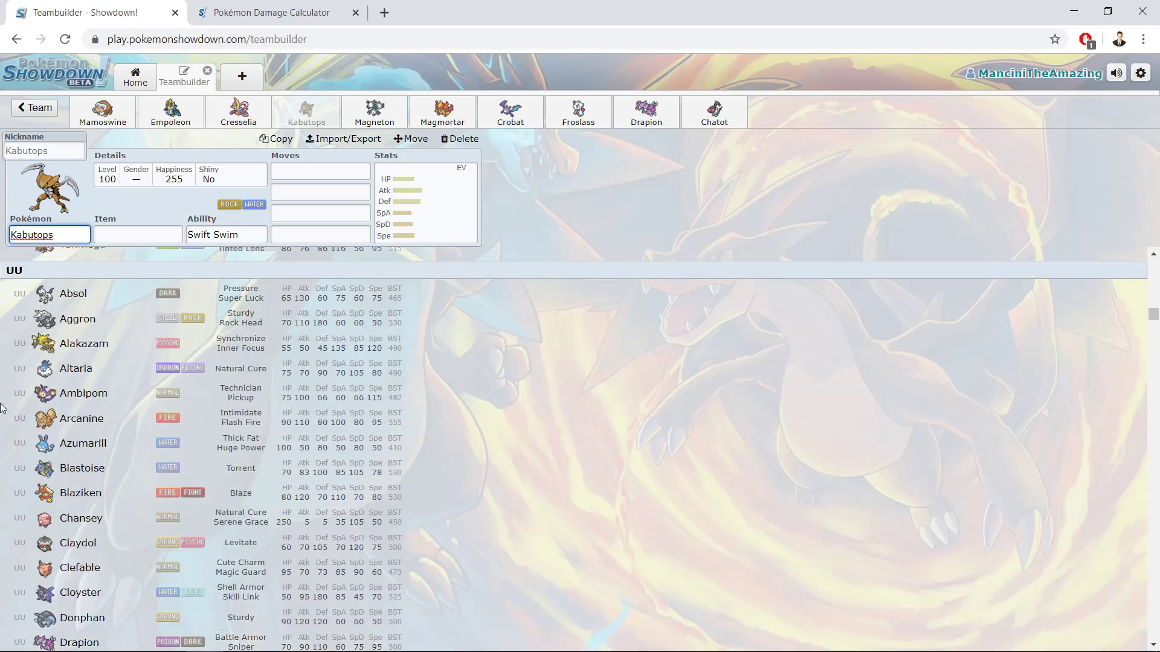
{"action": "left_click", "coordinate": [18, 267]}
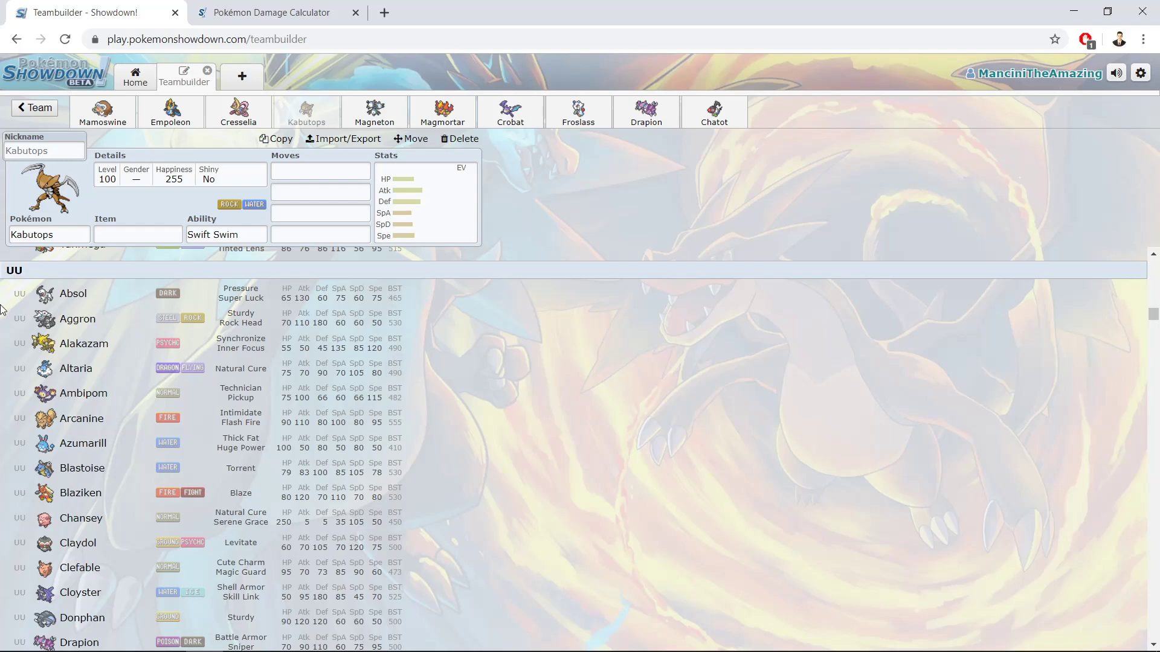
{"action": "scroll", "coordinate": [2, 309], "scroll_direction": "down", "scroll_amount": 5}
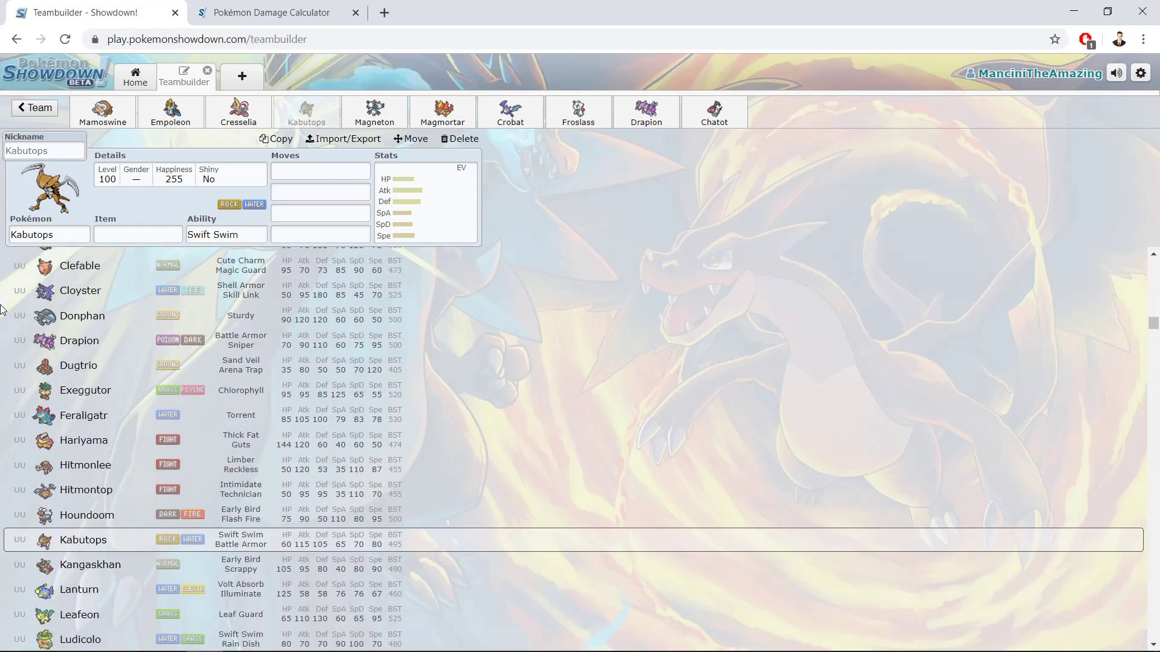
{"action": "scroll", "coordinate": [2, 310], "scroll_direction": "down", "scroll_amount": 3}
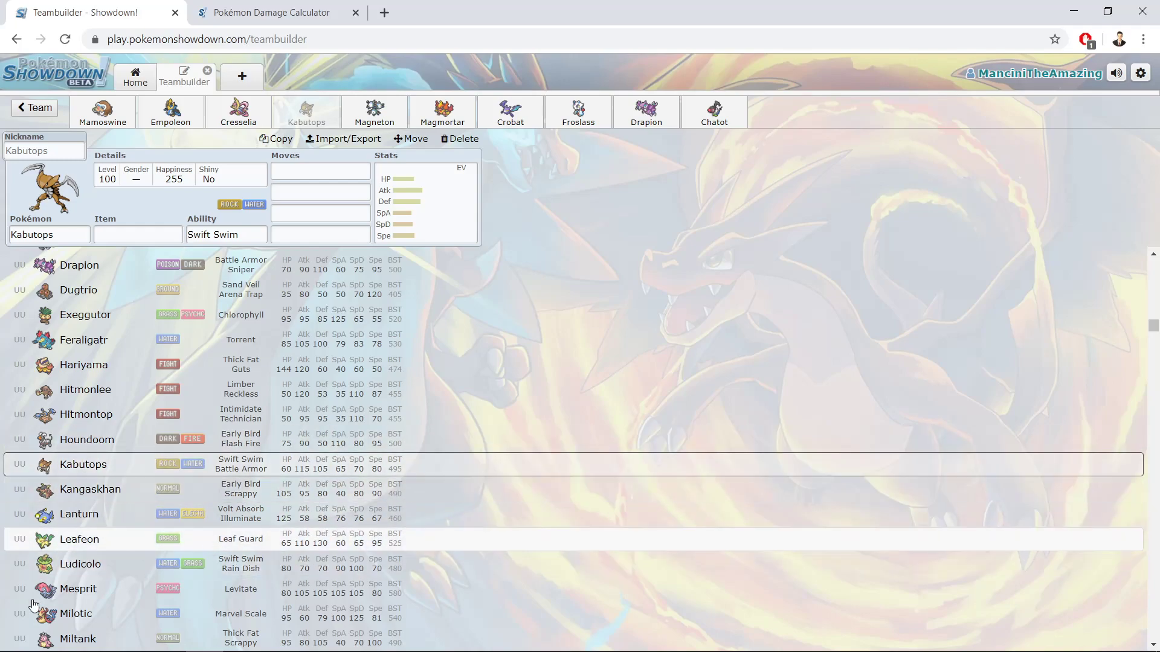
{"action": "scroll", "coordinate": [2, 551], "scroll_direction": "down", "scroll_amount": 3}
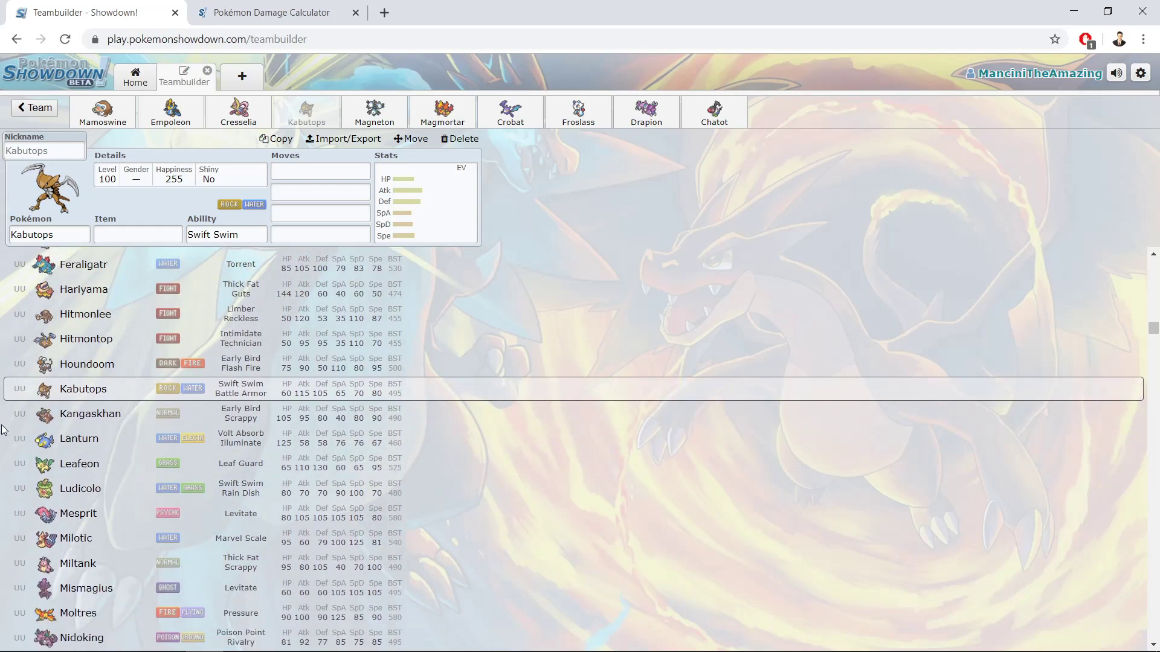
{"action": "scroll", "coordinate": [1, 499], "scroll_direction": "down", "scroll_amount": 5}
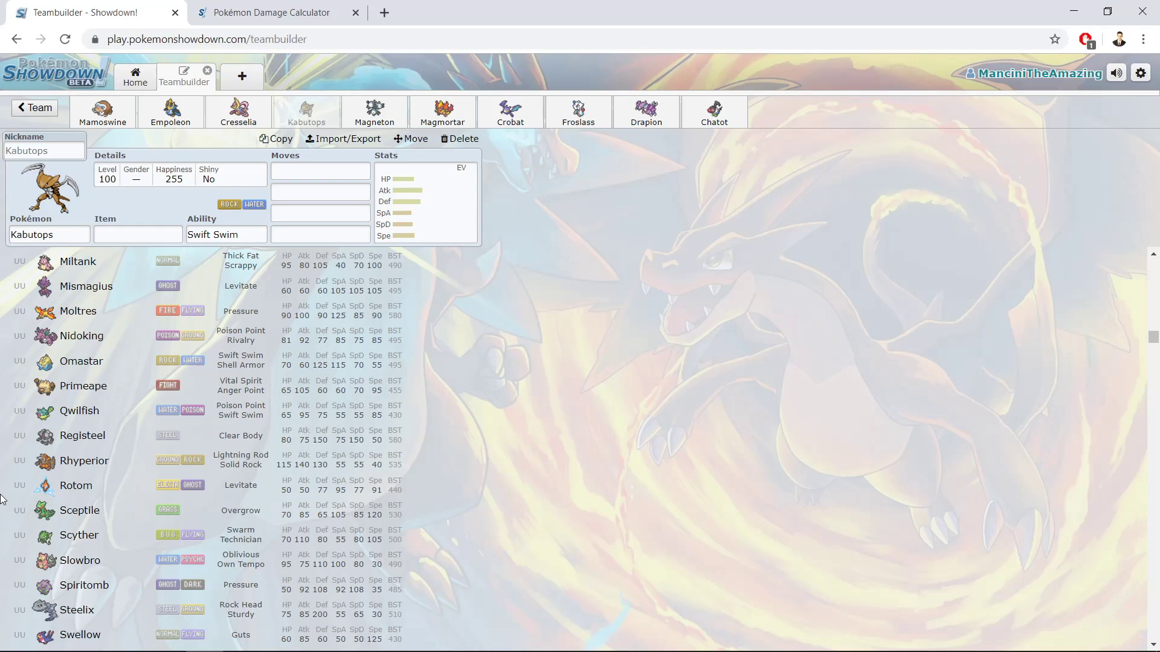
{"action": "scroll", "coordinate": [2, 499], "scroll_direction": "down", "scroll_amount": 3}
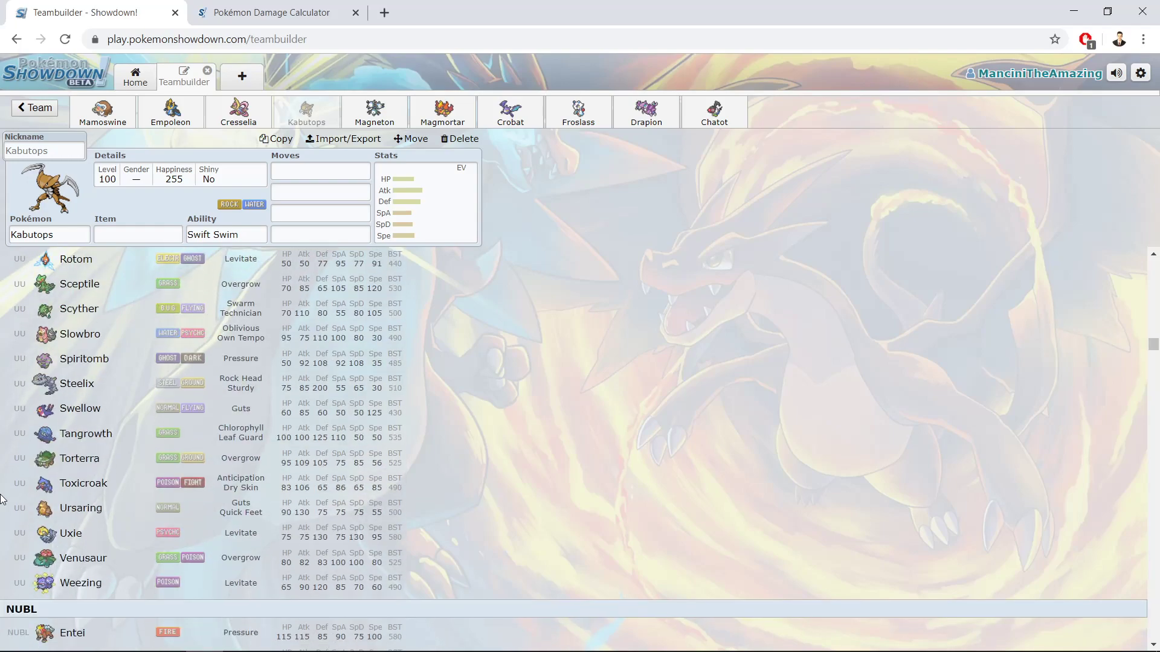
Return from the species list to Kabutops' own entry and examine its move list and base stats.
{"action": "scroll", "coordinate": [2, 499], "scroll_direction": "up", "scroll_amount": 20}
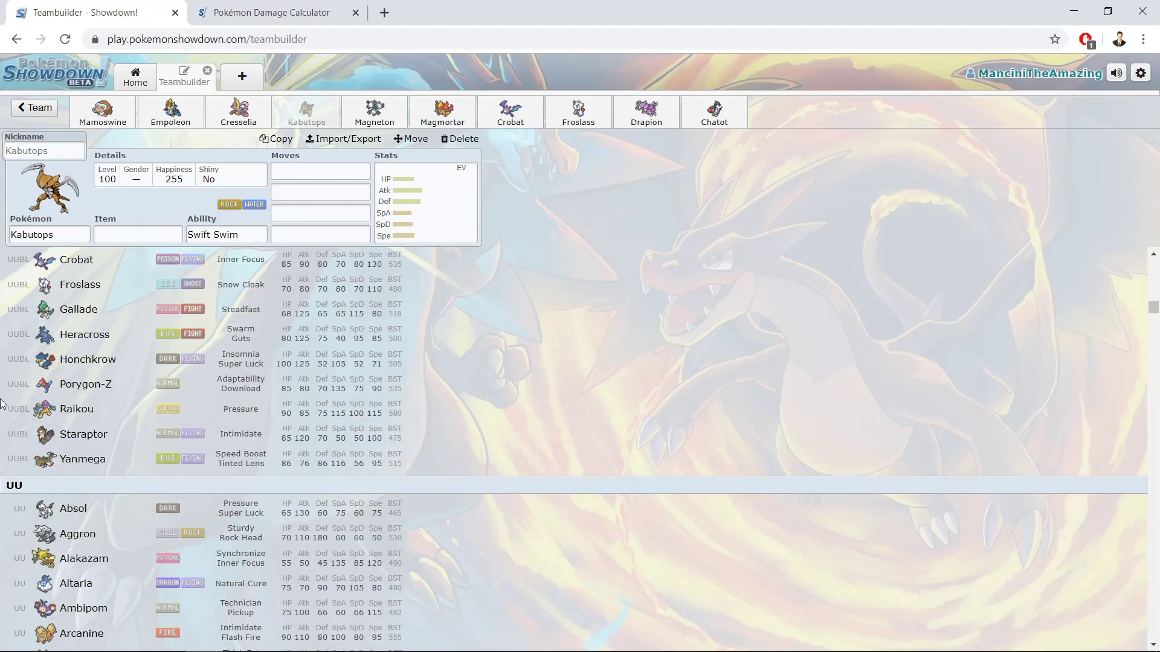
{"action": "scroll", "coordinate": [2, 404], "scroll_direction": "up", "scroll_amount": 15}
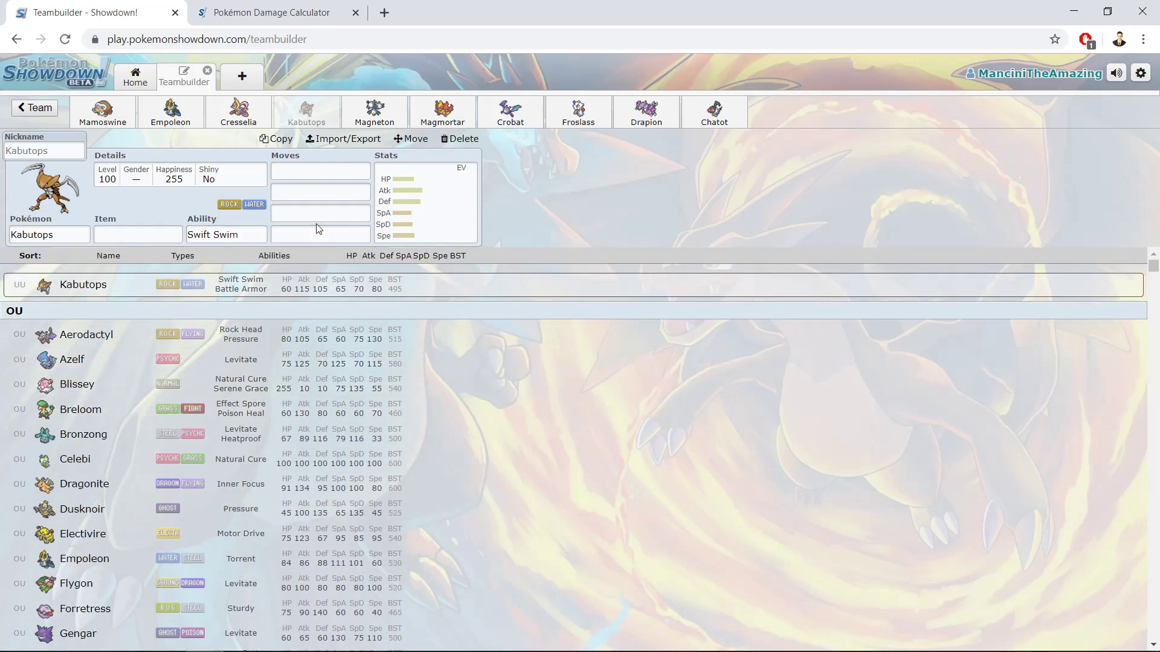
{"action": "left_click", "coordinate": [317, 215]}
{"action": "left_click", "coordinate": [419, 196]}
{"action": "left_click", "coordinate": [317, 171]}
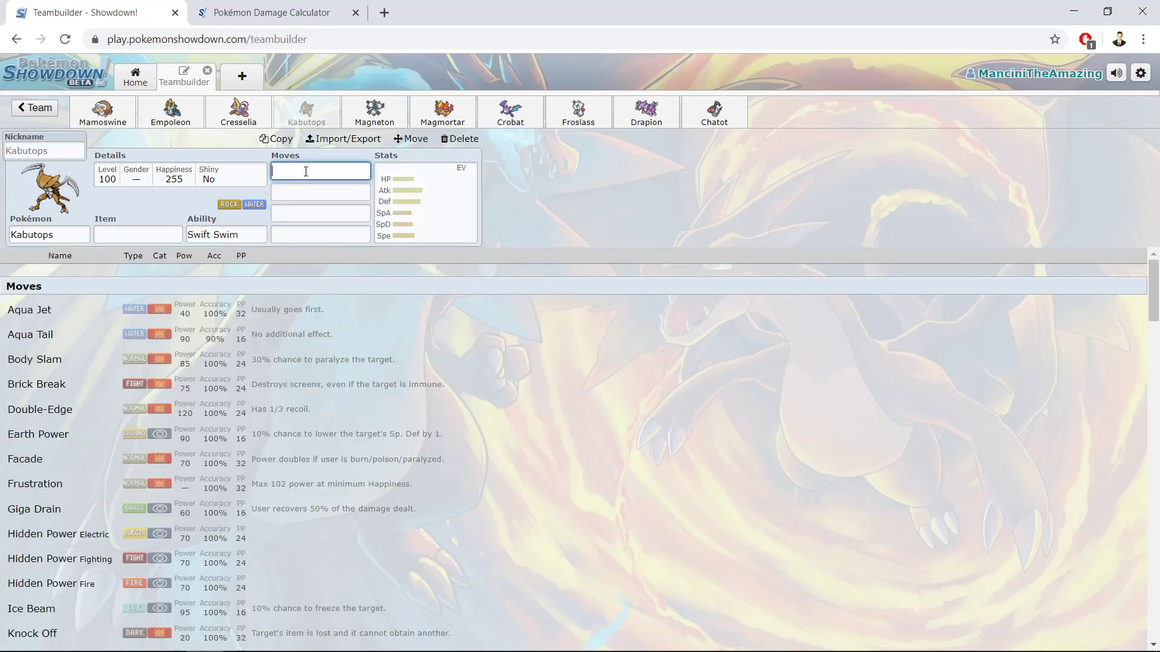
{"action": "left_click", "coordinate": [396, 184]}
{"action": "left_click_drag", "start_coordinate": [63, 303], "coordinate": [71, 422]}
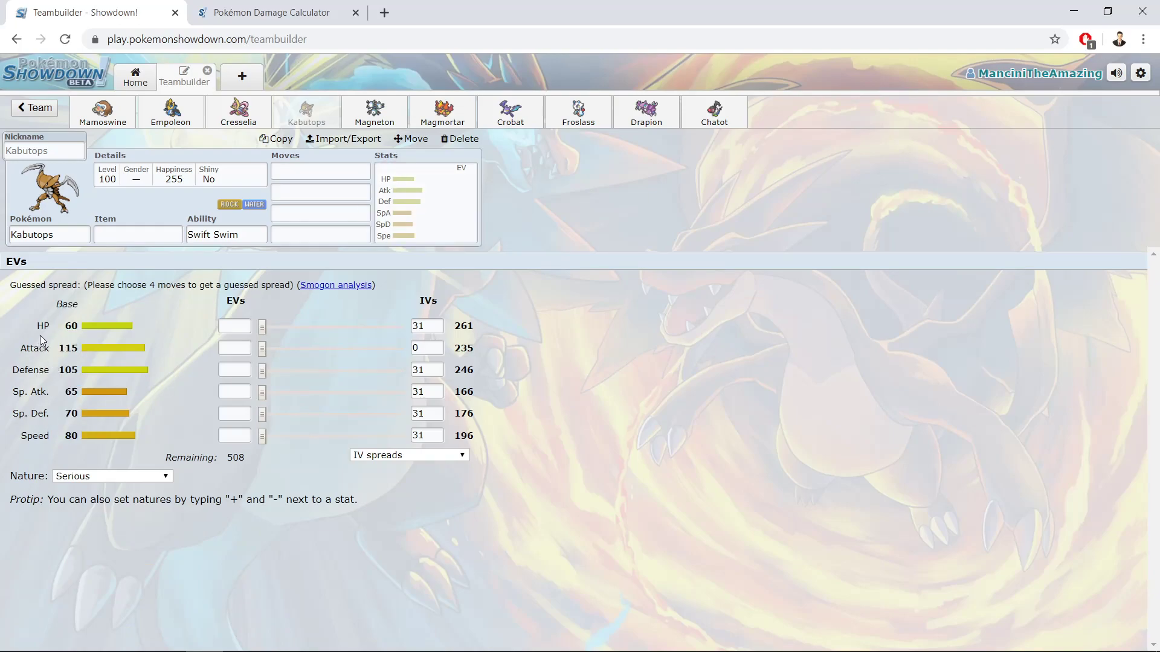
{"action": "left_click_drag", "start_coordinate": [56, 304], "coordinate": [86, 415]}
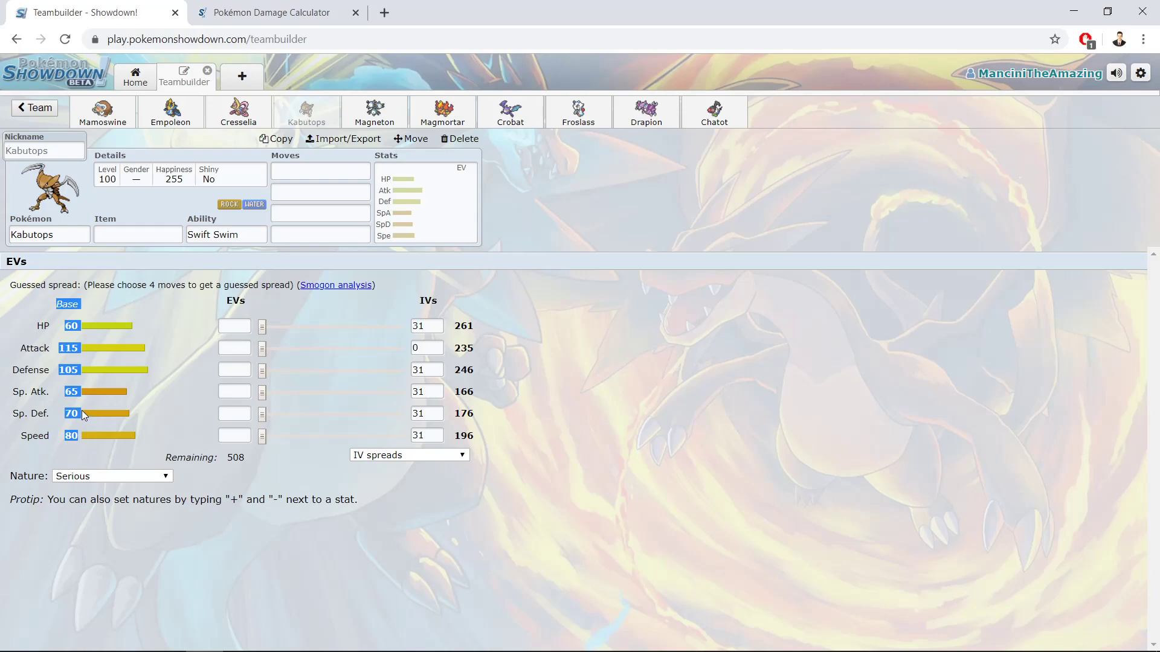
{"action": "left_click", "coordinate": [82, 408]}
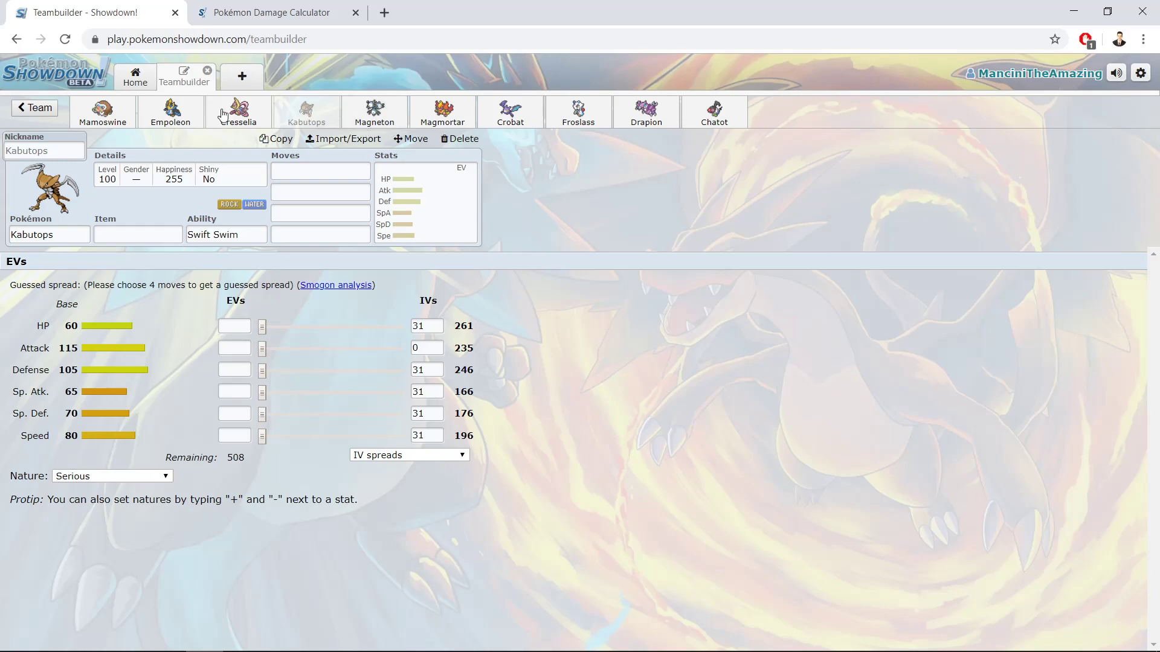
Compare Mamoswine and Kabutops by switching back and forth between their base stats.
{"action": "left_click", "coordinate": [103, 113]}
{"action": "left_click", "coordinate": [286, 123]}
{"action": "left_click", "coordinate": [102, 115]}
{"action": "left_click", "coordinate": [299, 116]}
{"action": "left_click", "coordinate": [81, 115]}
{"action": "left_click", "coordinate": [306, 115]}
{"action": "left_click", "coordinate": [103, 115]}
{"action": "left_click", "coordinate": [288, 116]}
Examine Cresselia's base stats against Magneton's and check Cresselia's available ability.
{"action": "left_click", "coordinate": [267, 112]}
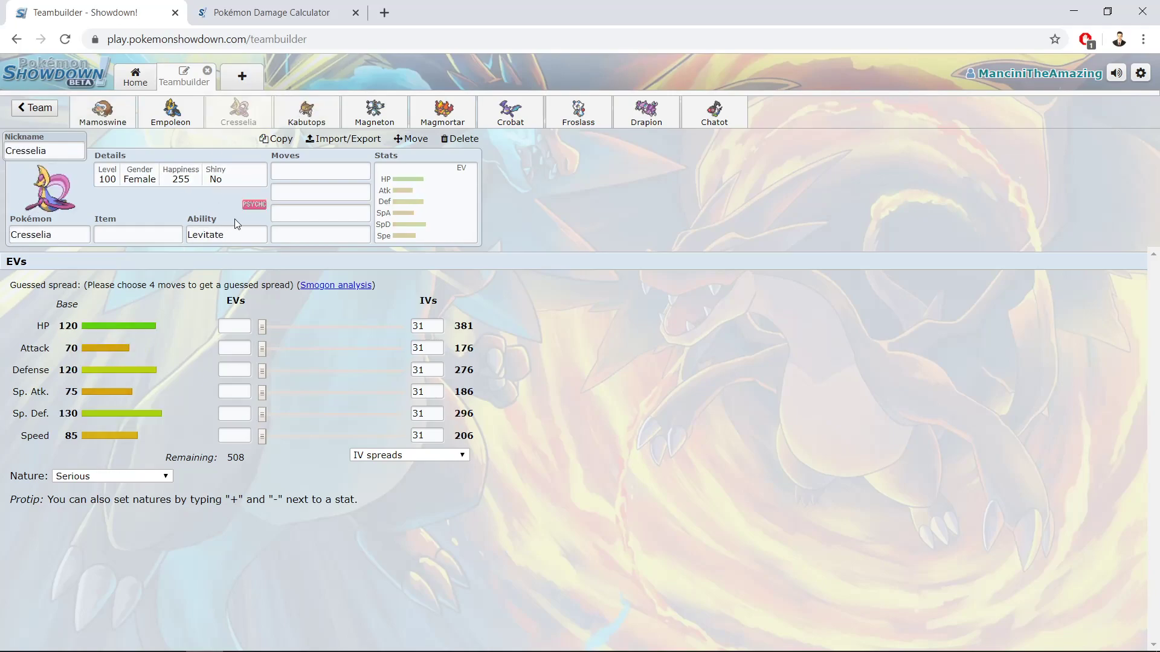
{"action": "left_click", "coordinate": [376, 113]}
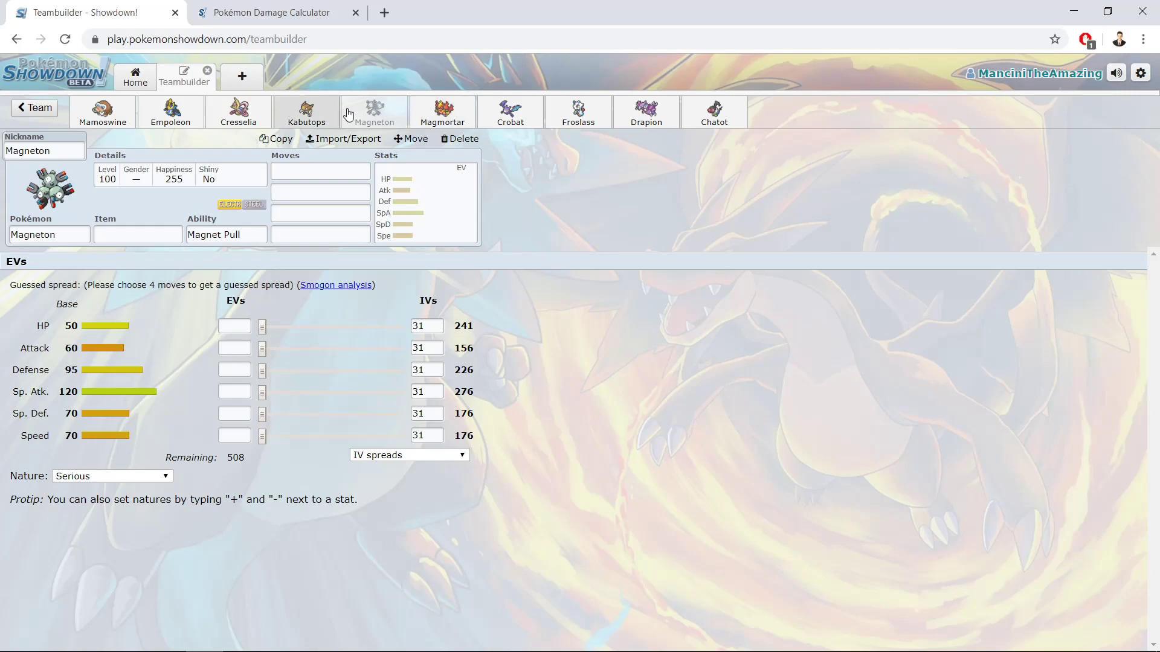
{"action": "left_click", "coordinate": [239, 109]}
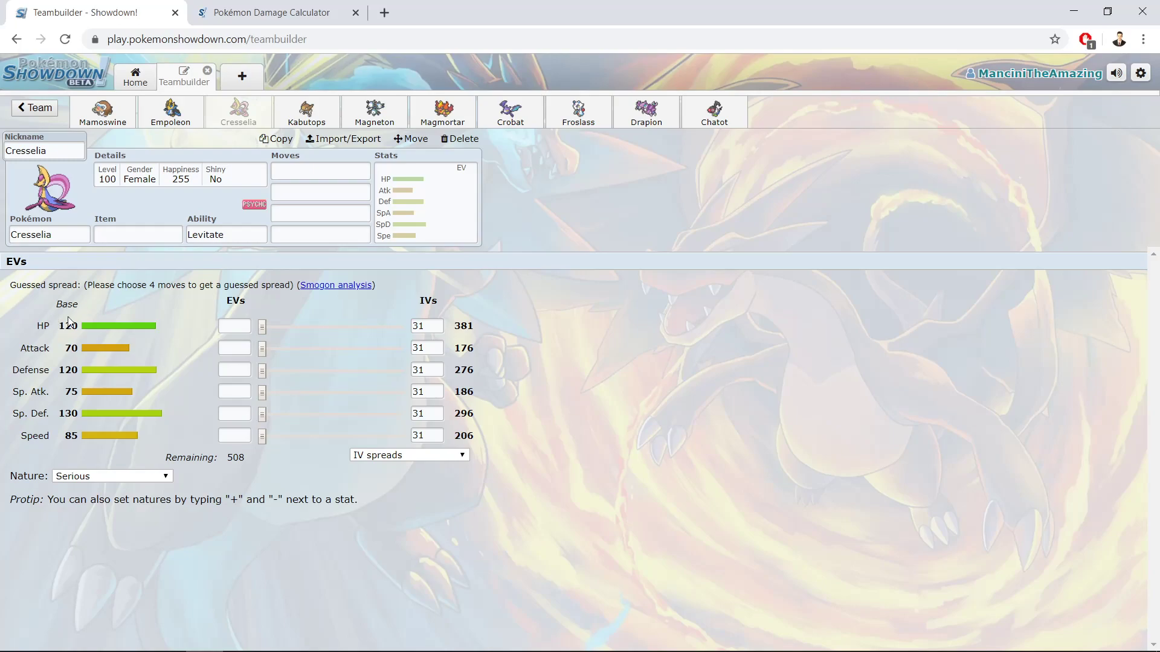
{"action": "left_click", "coordinate": [206, 236]}
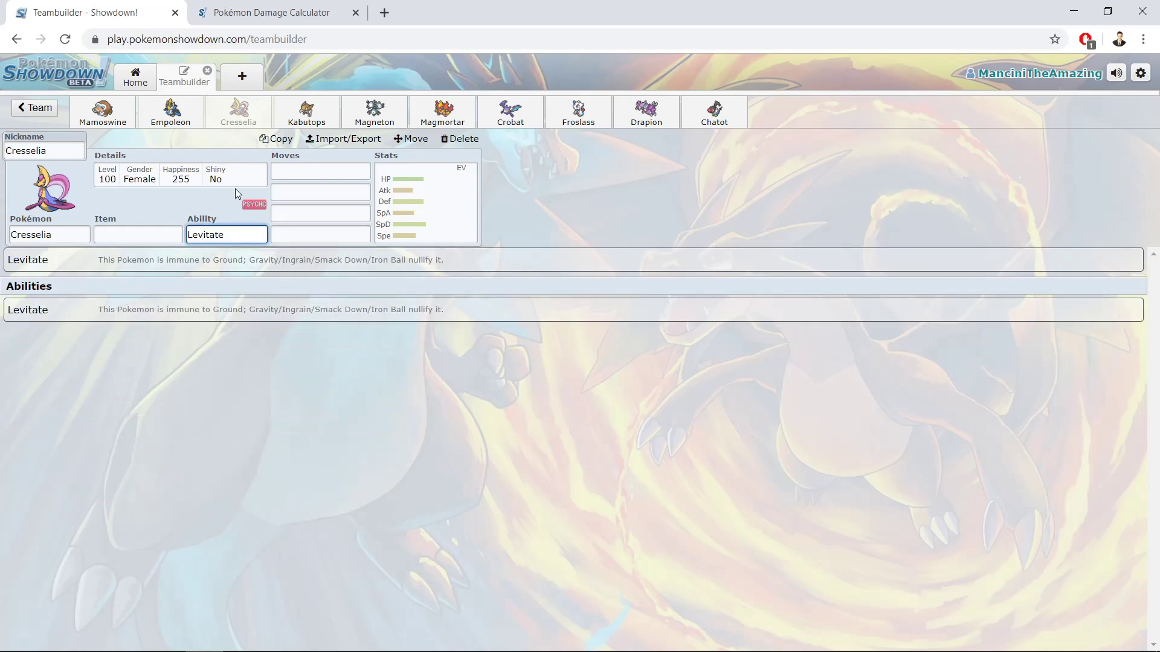
Review Cresselia's move list from Calm Mind down to the start of the usually useless moves.
{"action": "left_click", "coordinate": [338, 169]}
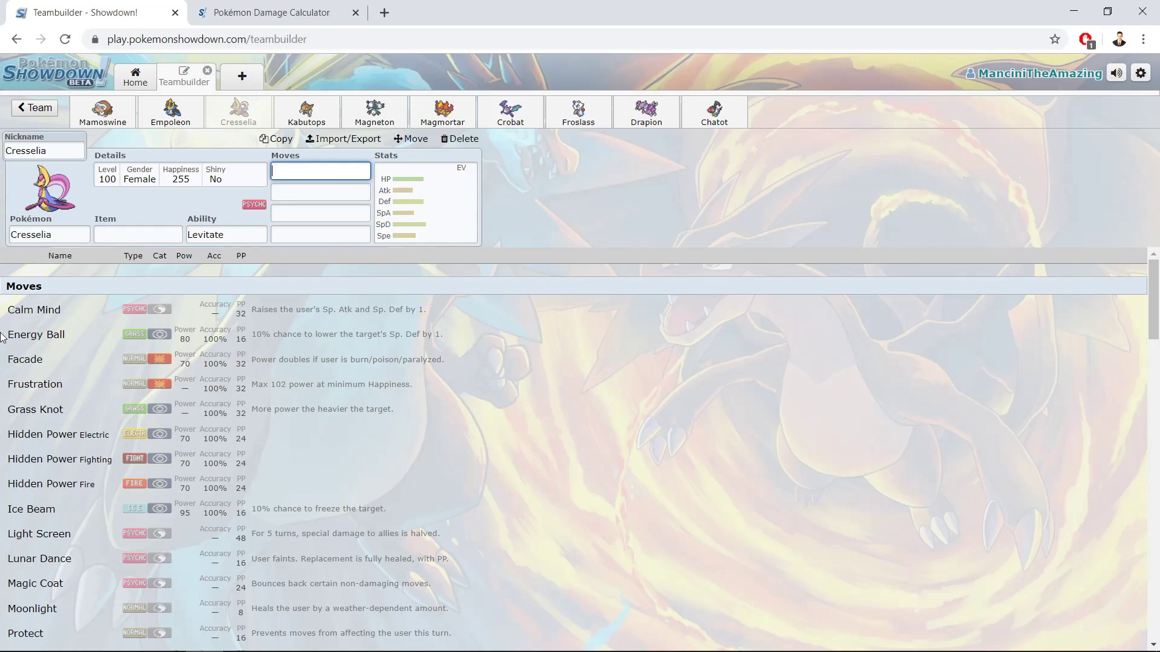
{"action": "scroll", "coordinate": [5, 335], "scroll_direction": "down", "scroll_amount": 4}
{"action": "scroll", "coordinate": [18, 333], "scroll_direction": "up", "scroll_amount": 4}
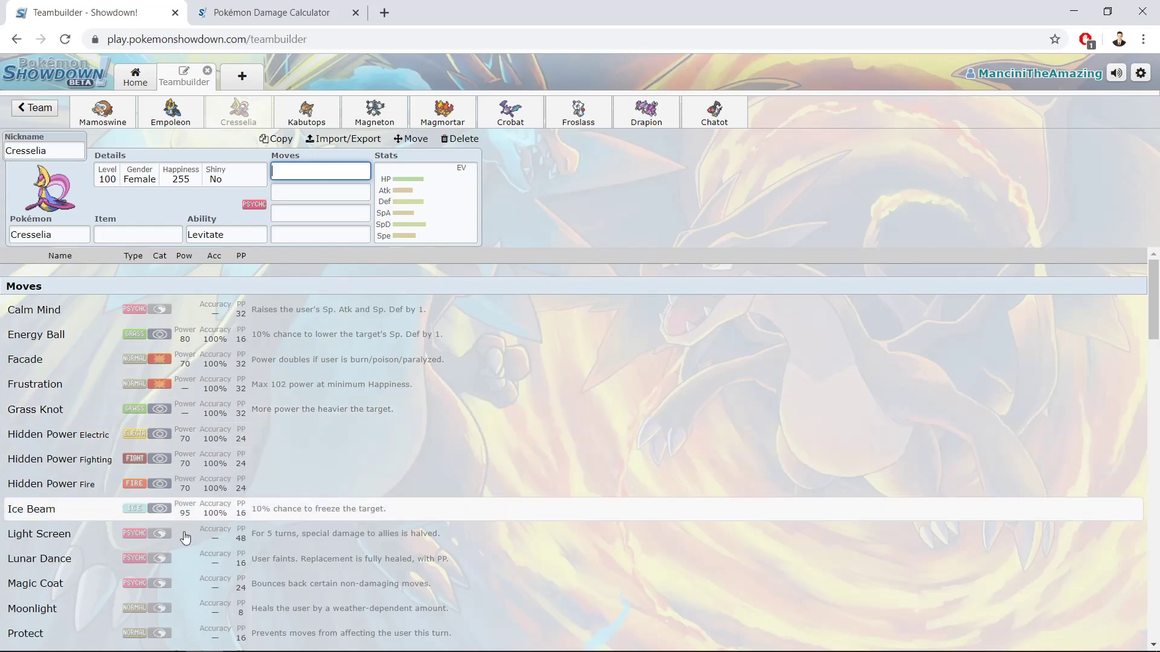
{"action": "scroll", "coordinate": [12, 511], "scroll_direction": "down", "scroll_amount": 1}
{"action": "scroll", "coordinate": [11, 514], "scroll_direction": "down", "scroll_amount": 2}
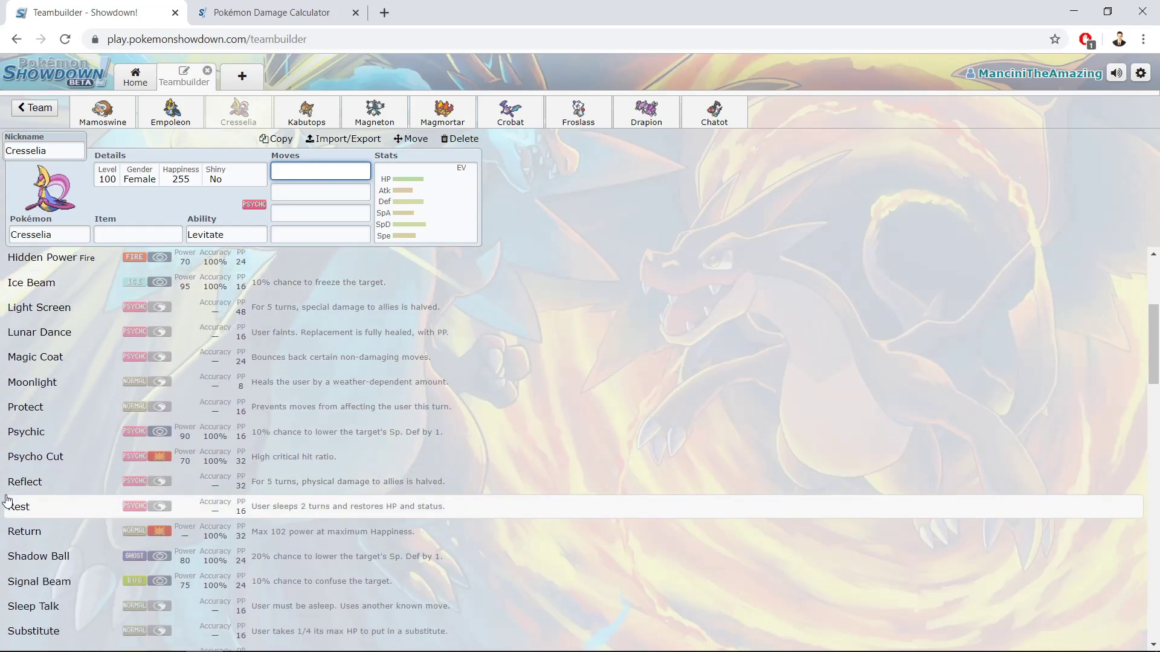
{"action": "scroll", "coordinate": [10, 504], "scroll_direction": "down", "scroll_amount": 3}
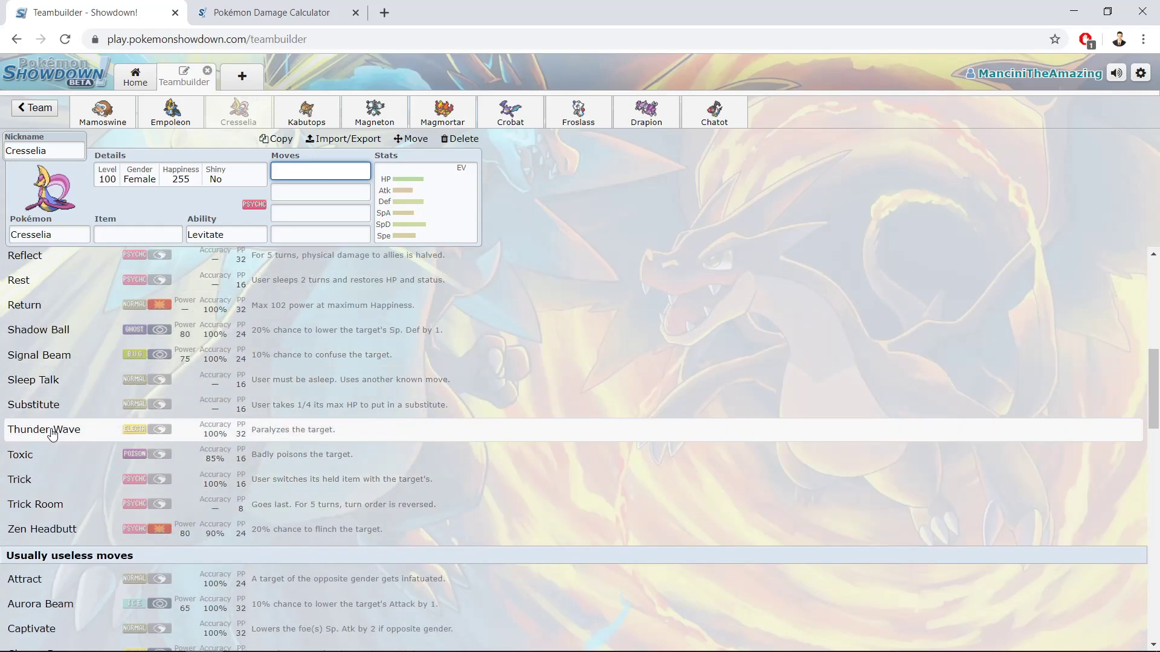
{"action": "scroll", "coordinate": [71, 359], "scroll_direction": "up", "scroll_amount": 3}
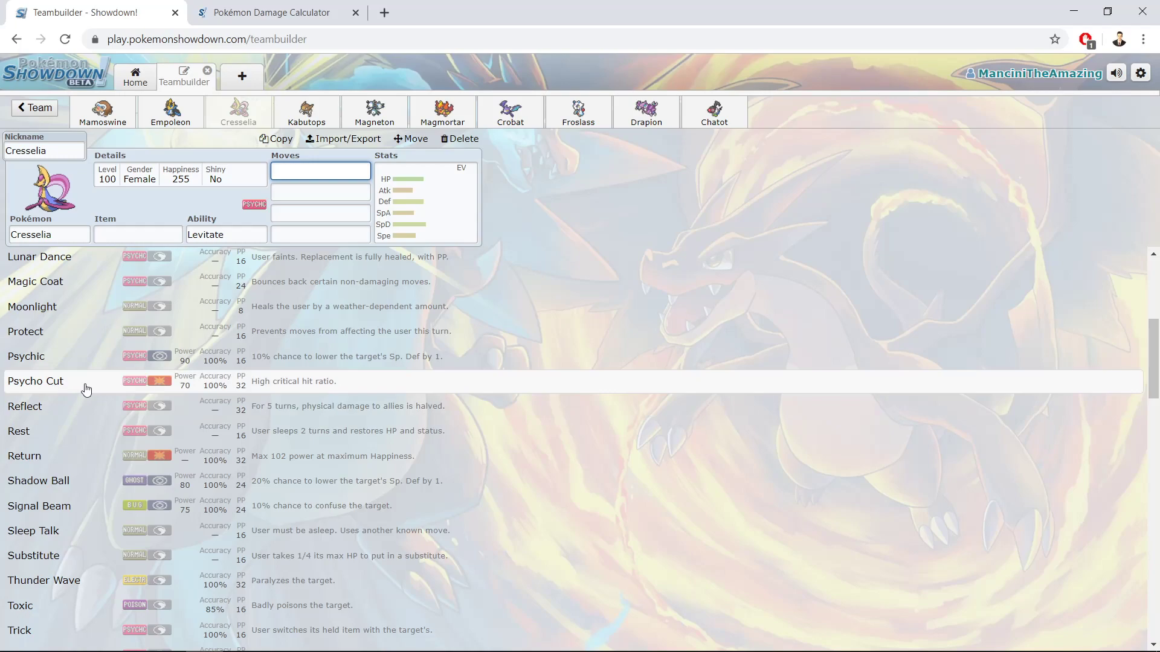
{"action": "scroll", "coordinate": [87, 390], "scroll_direction": "down", "scroll_amount": 1}
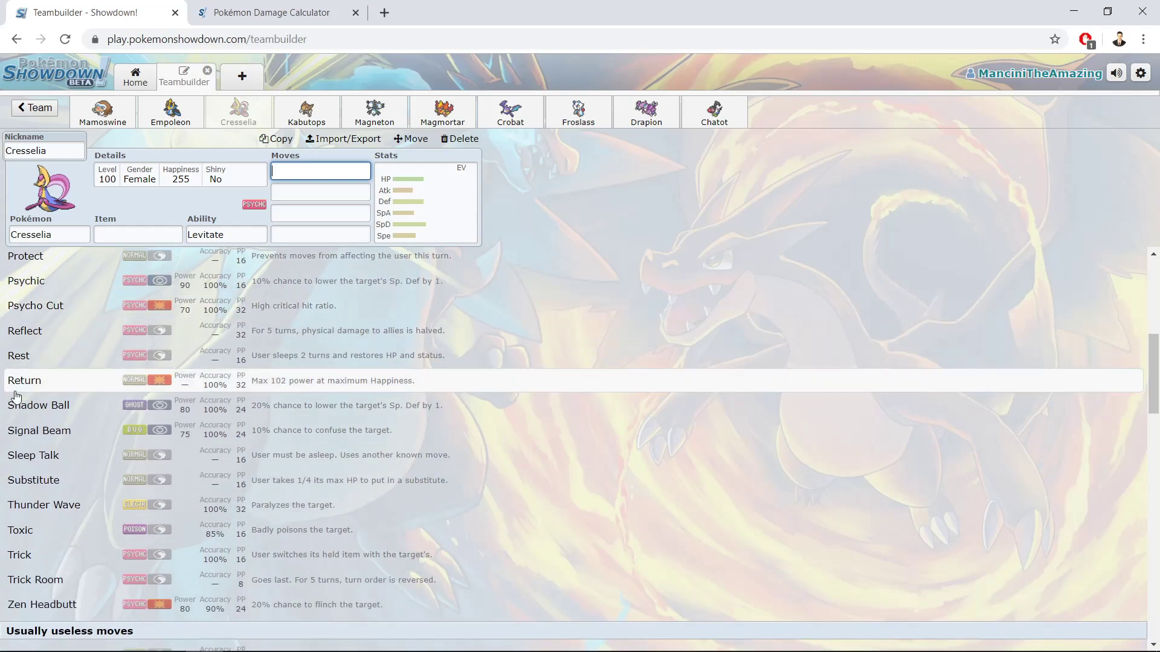
{"action": "scroll", "coordinate": [2, 427], "scroll_direction": "up", "scroll_amount": 2}
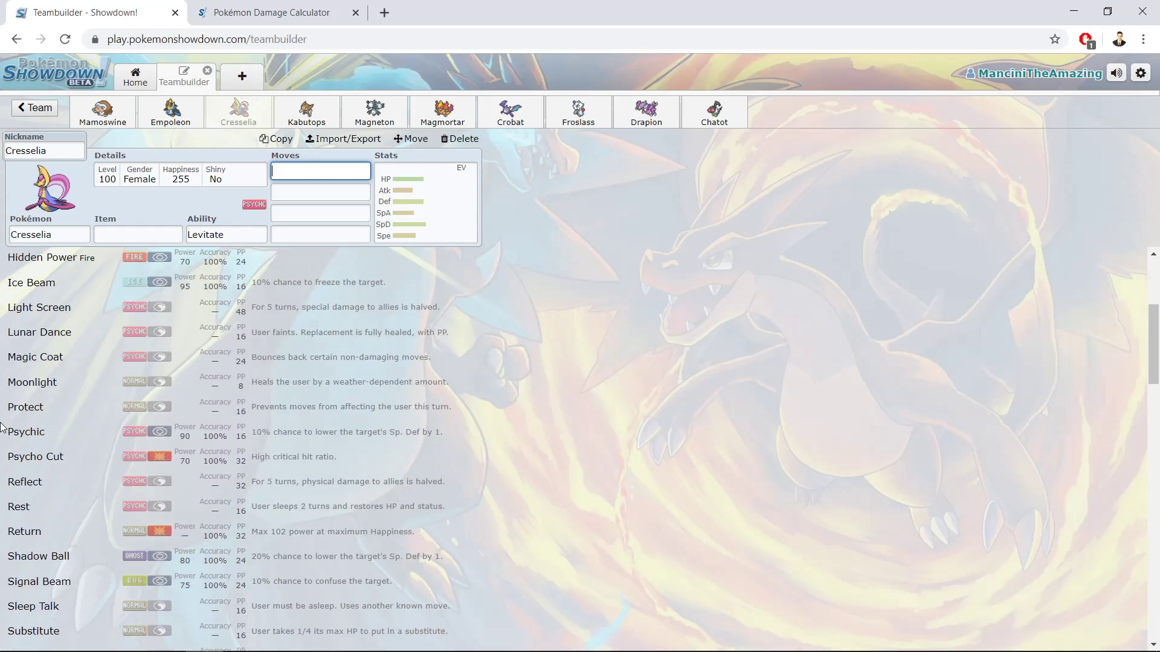
{"action": "scroll", "coordinate": [2, 427], "scroll_direction": "down", "scroll_amount": 3}
{"action": "scroll", "coordinate": [2, 430], "scroll_direction": "up", "scroll_amount": 4}
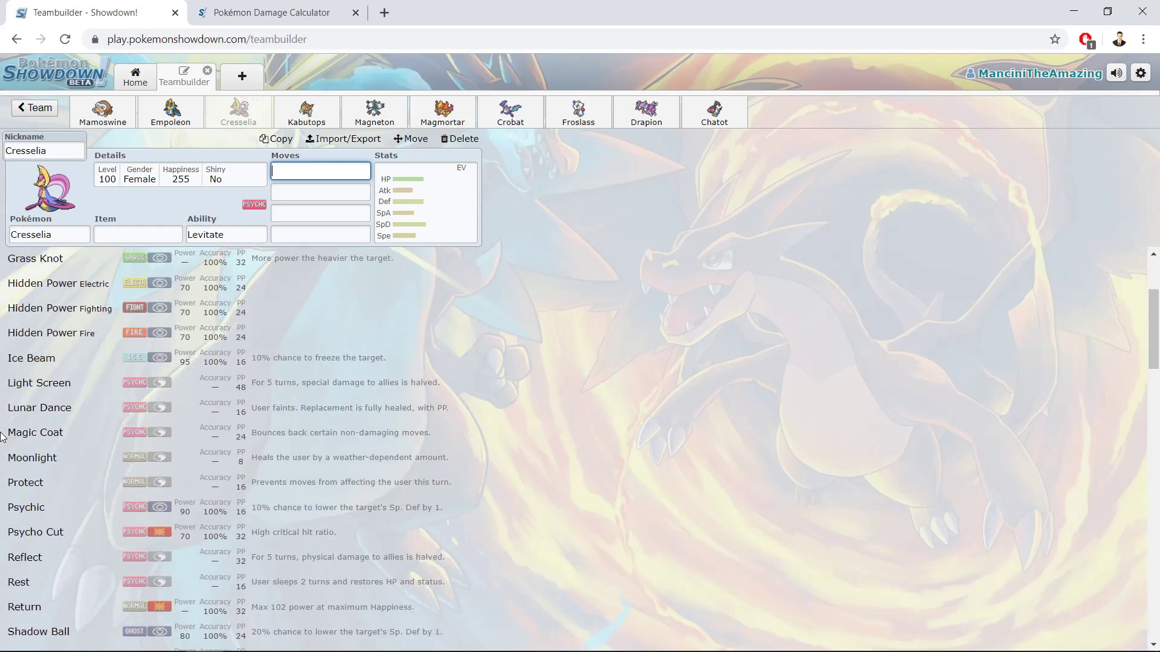
{"action": "scroll", "coordinate": [3, 436], "scroll_direction": "up", "scroll_amount": 2}
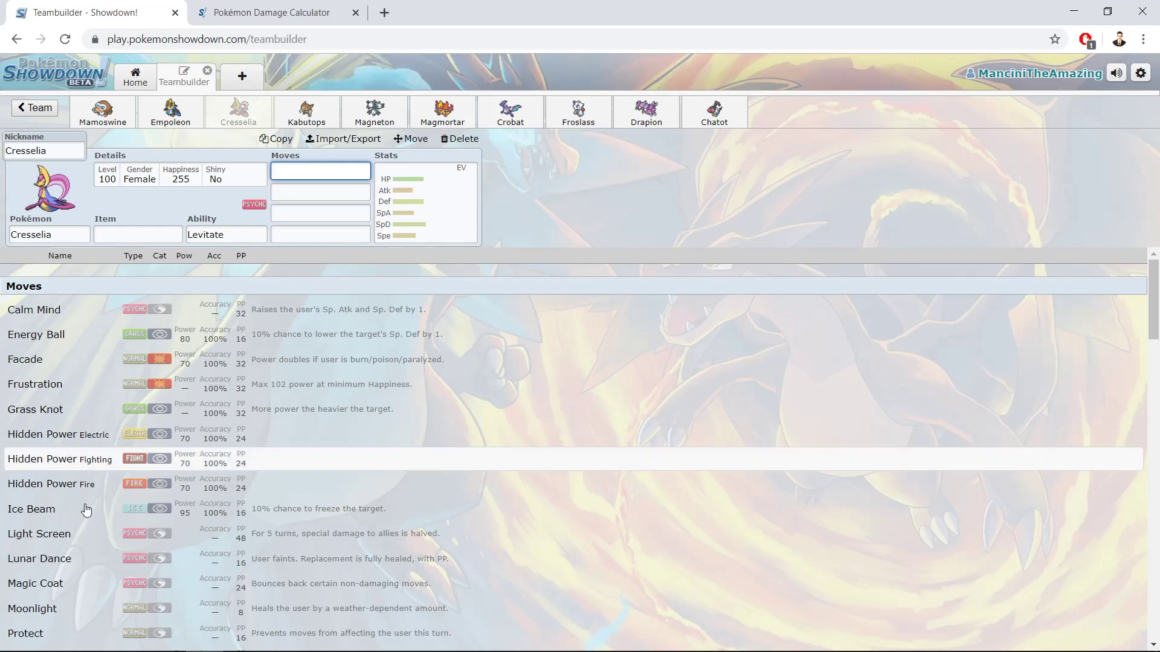
{"action": "scroll", "coordinate": [2, 531], "scroll_direction": "down", "scroll_amount": 2}
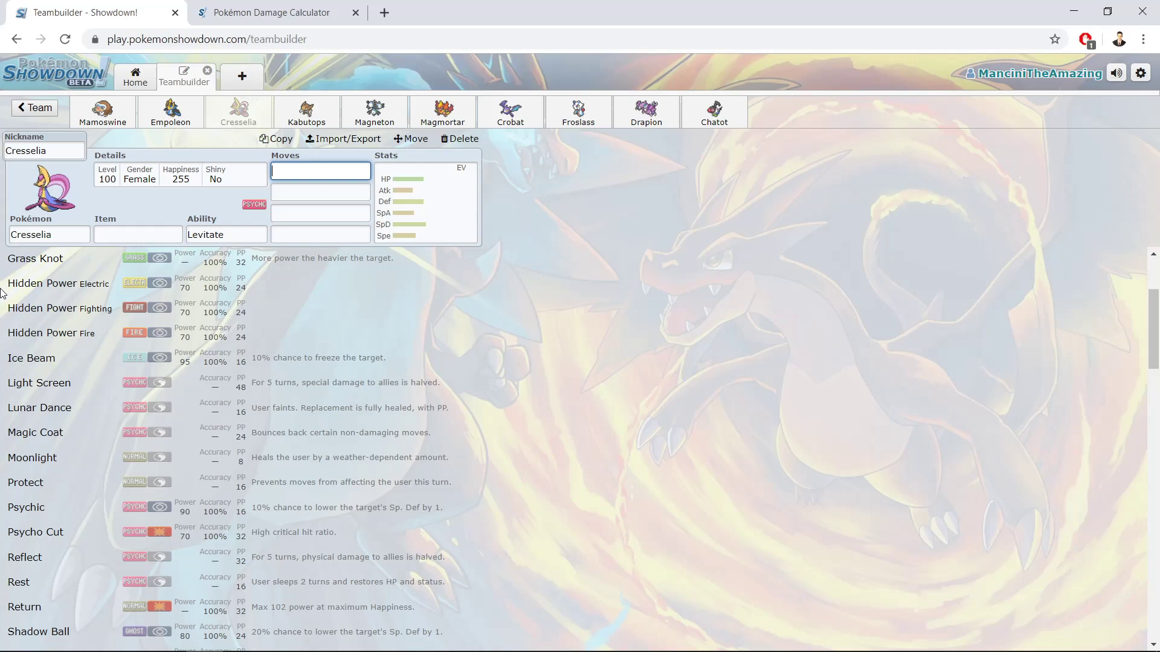
{"action": "scroll", "coordinate": [1, 295], "scroll_direction": "up", "scroll_amount": 1}
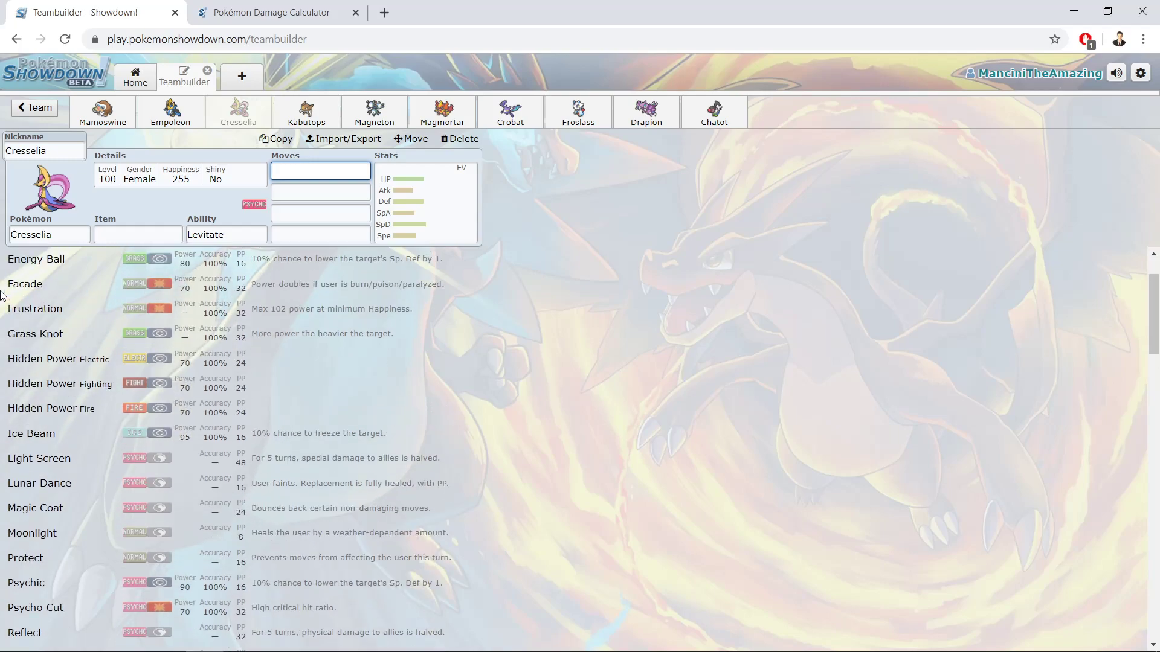
{"action": "scroll", "coordinate": [1, 294], "scroll_direction": "up", "scroll_amount": 1}
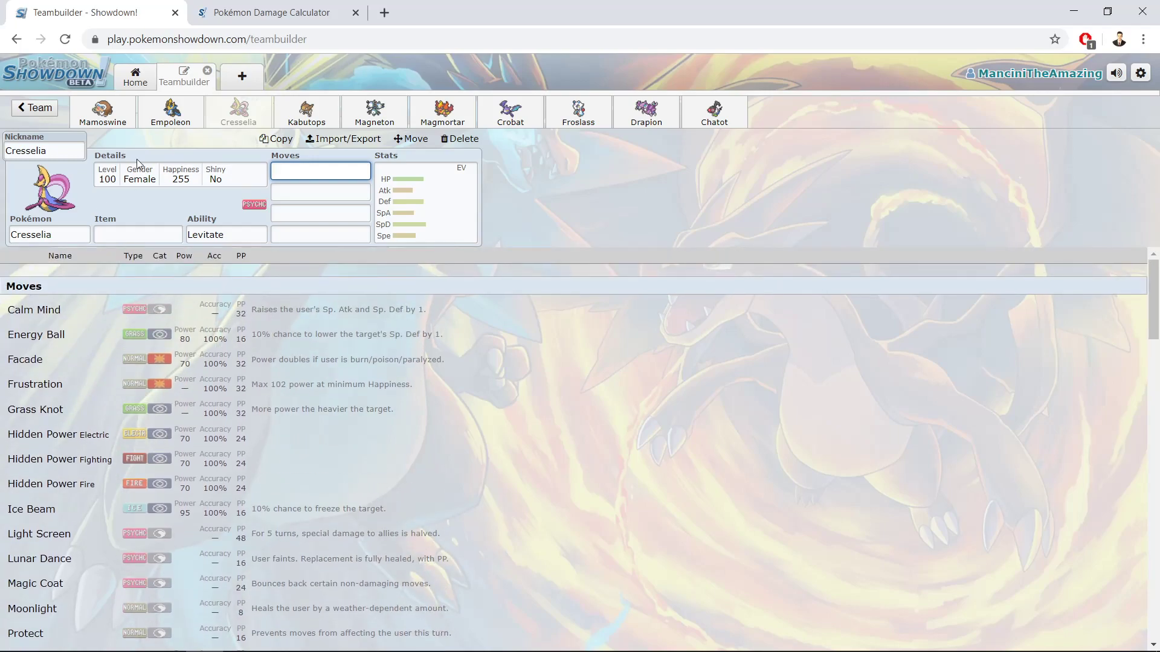
Compare Cresselia with Kabutops and Empoleon by viewing their sets, ending back on Cresselia.
{"action": "left_click", "coordinate": [296, 115]}
{"action": "left_click", "coordinate": [239, 113]}
{"action": "left_click", "coordinate": [171, 113]}
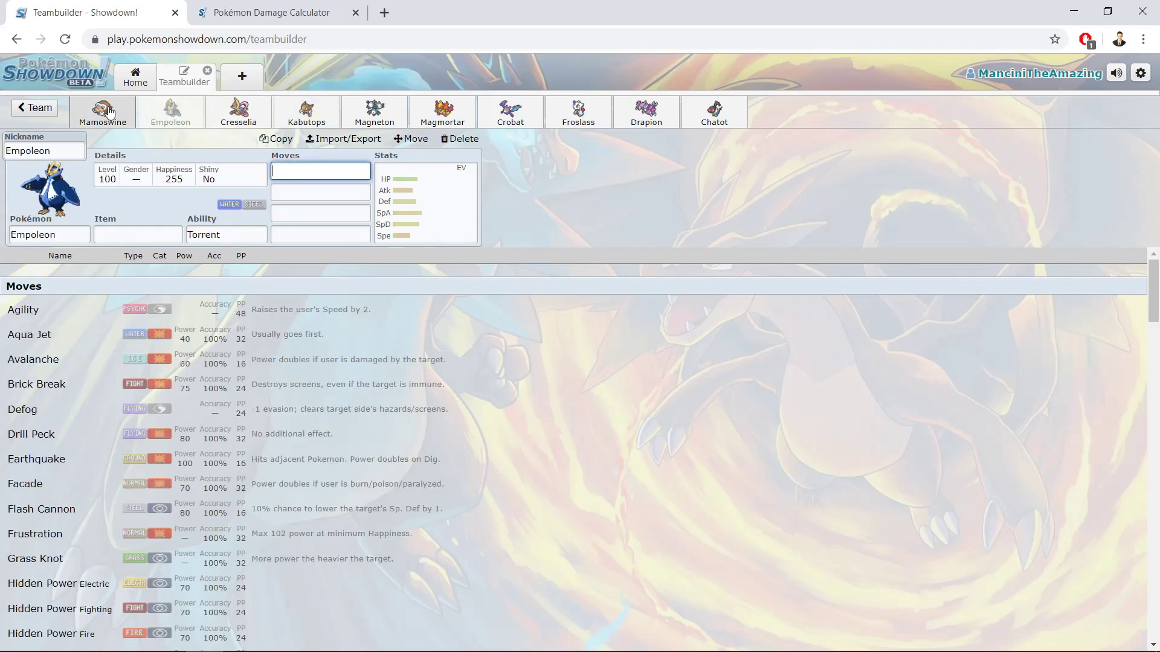
{"action": "left_click", "coordinate": [243, 108]}
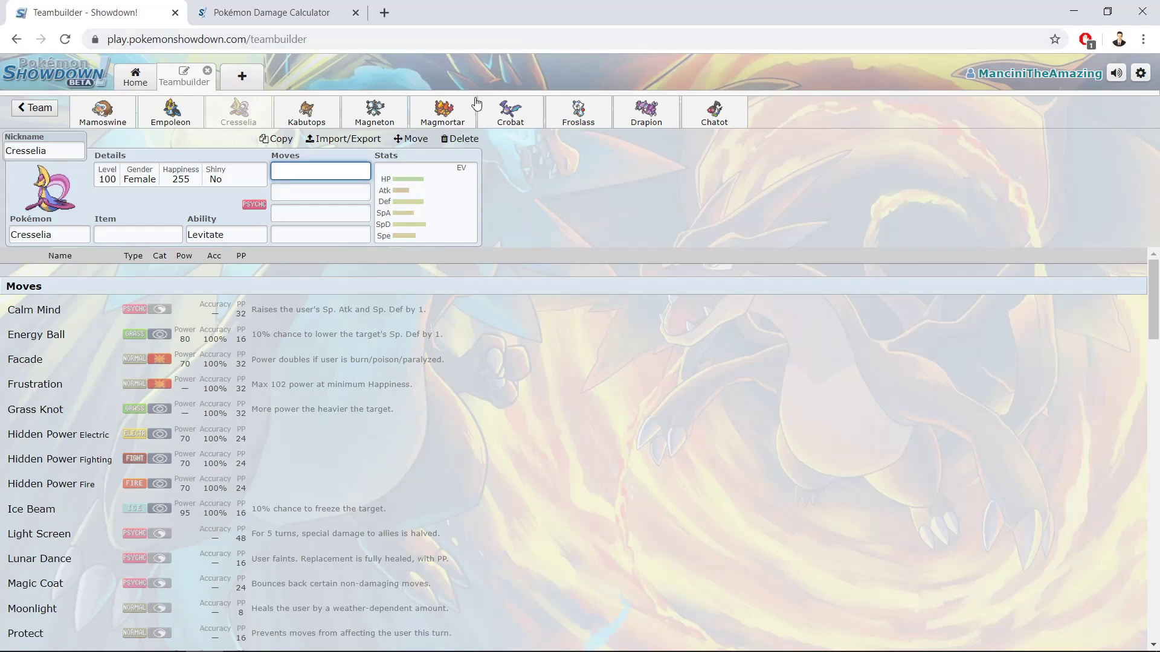
Open Crobat and examine its ability and base stats, especially Speed.
{"action": "left_click", "coordinate": [500, 111]}
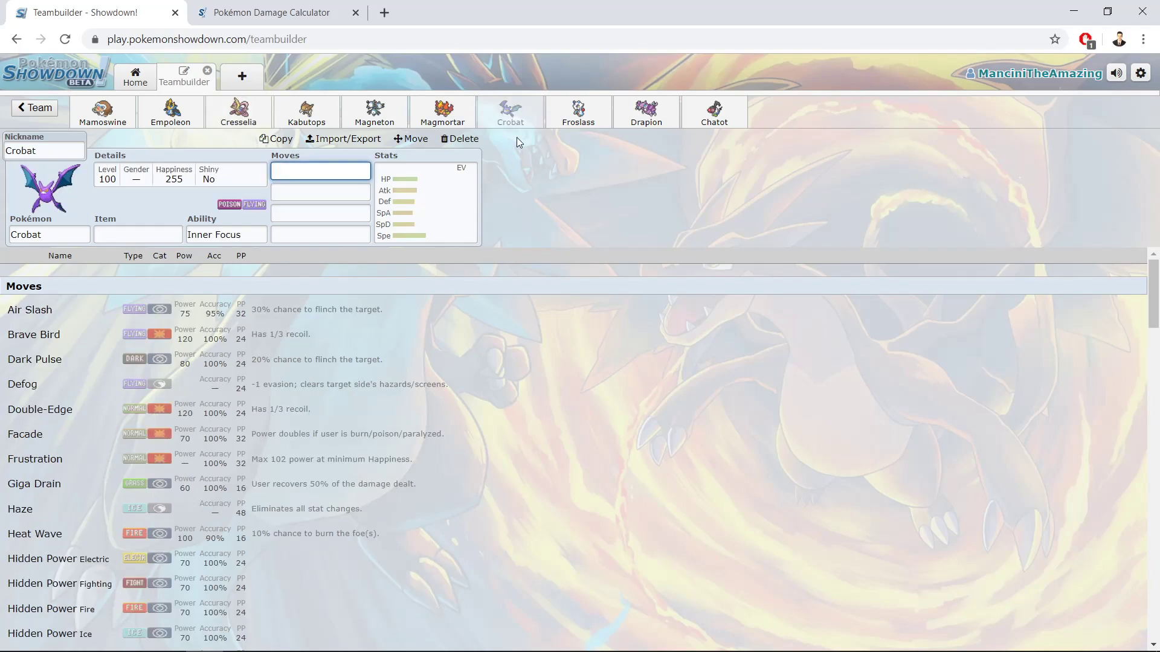
{"action": "left_click", "coordinate": [220, 235]}
{"action": "left_click", "coordinate": [440, 226]}
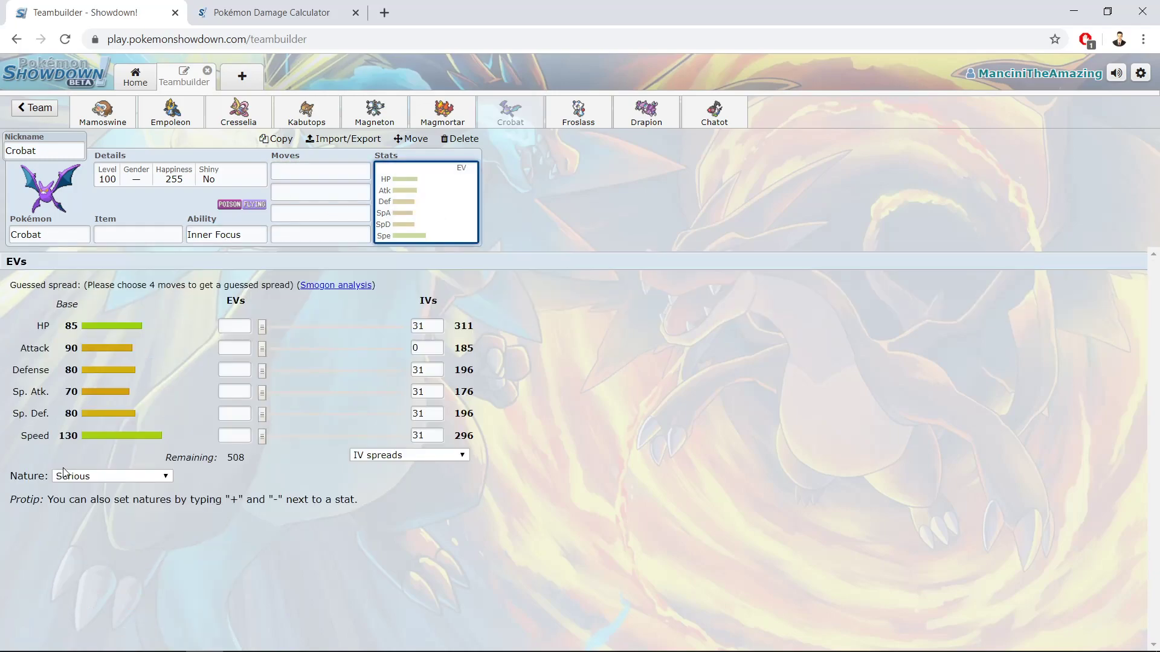
{"action": "left_click_drag", "start_coordinate": [74, 439], "coordinate": [40, 418]}
{"action": "left_click", "coordinate": [40, 418]}
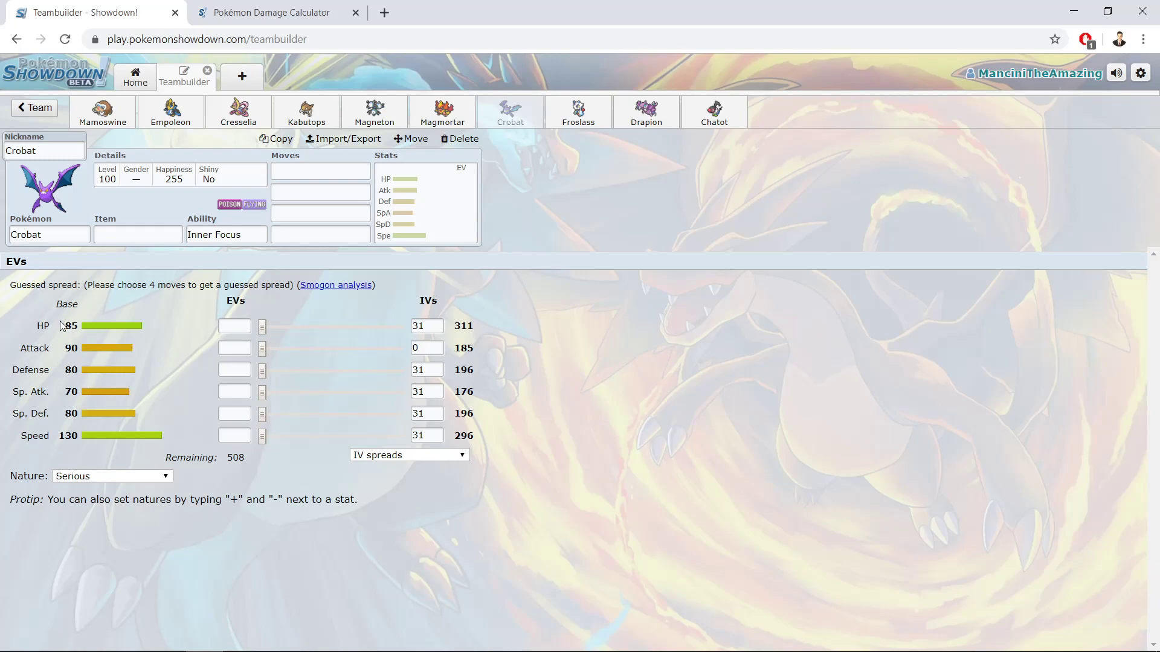
Review Crobat's typing and its move list down to the start of the usually useless moves.
{"action": "left_click", "coordinate": [320, 171]}
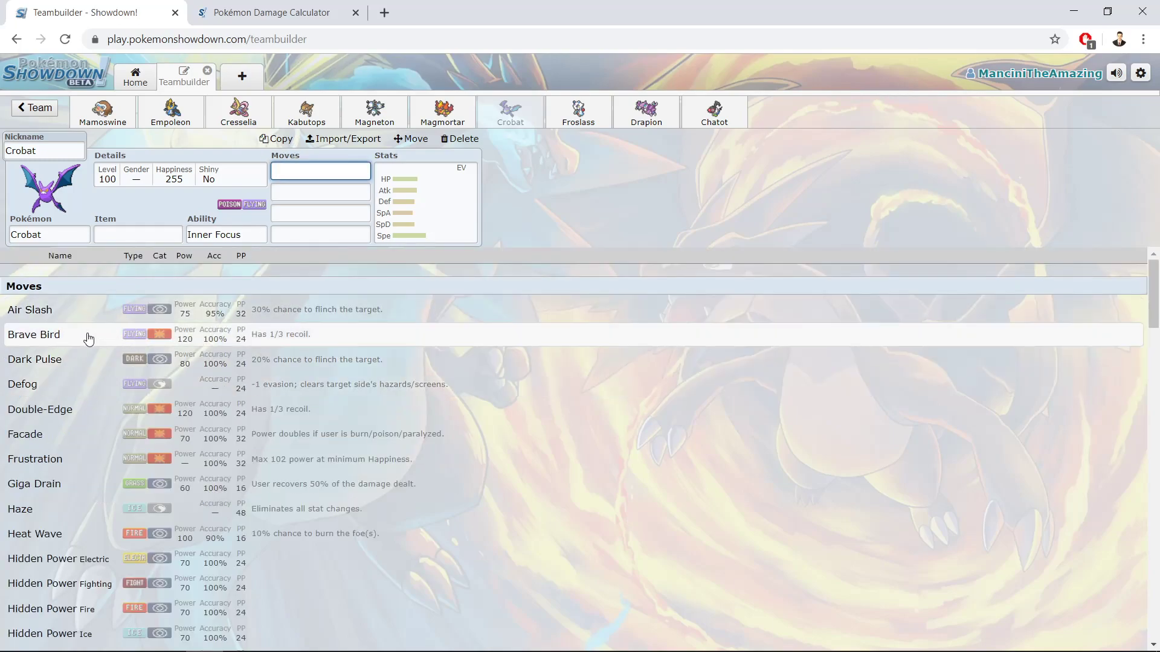
{"action": "scroll", "coordinate": [33, 362], "scroll_direction": "down", "scroll_amount": 7}
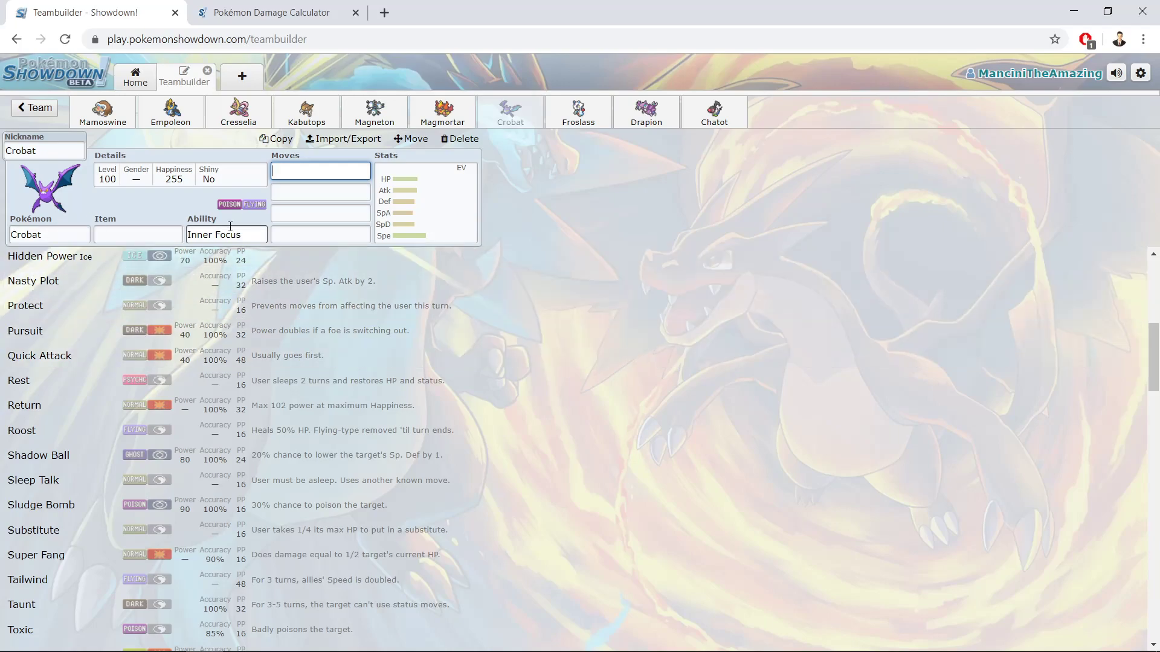
{"action": "double_click", "coordinate": [252, 208]}
{"action": "left_click", "coordinate": [2, 261]}
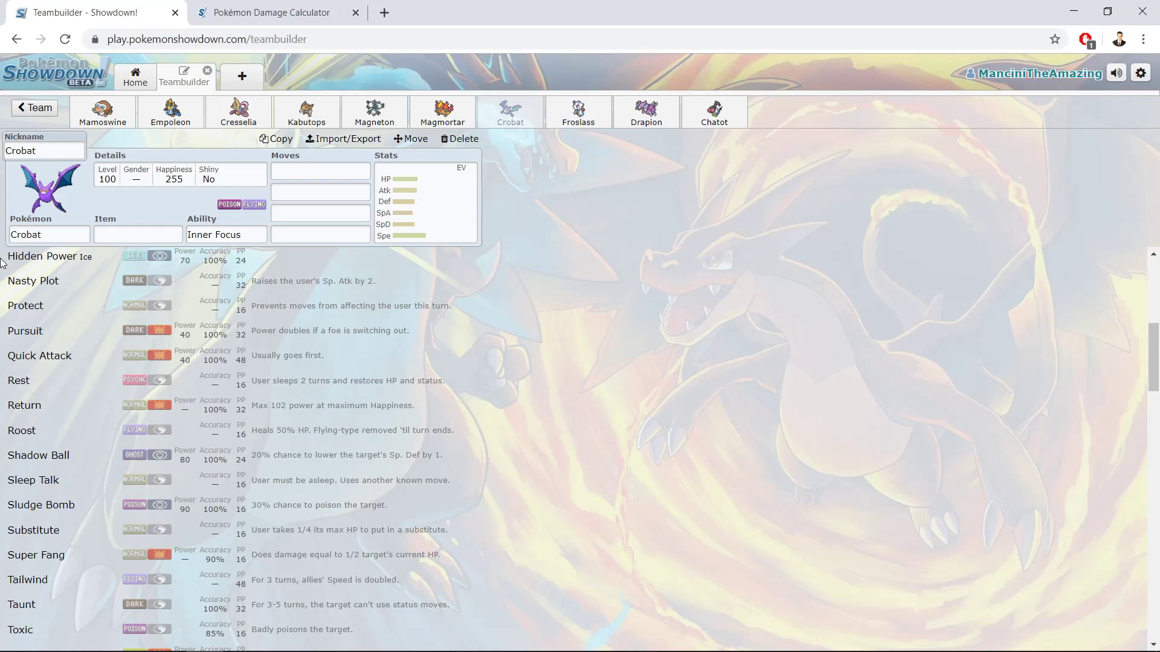
{"action": "scroll", "coordinate": [2, 282], "scroll_direction": "down", "scroll_amount": 3}
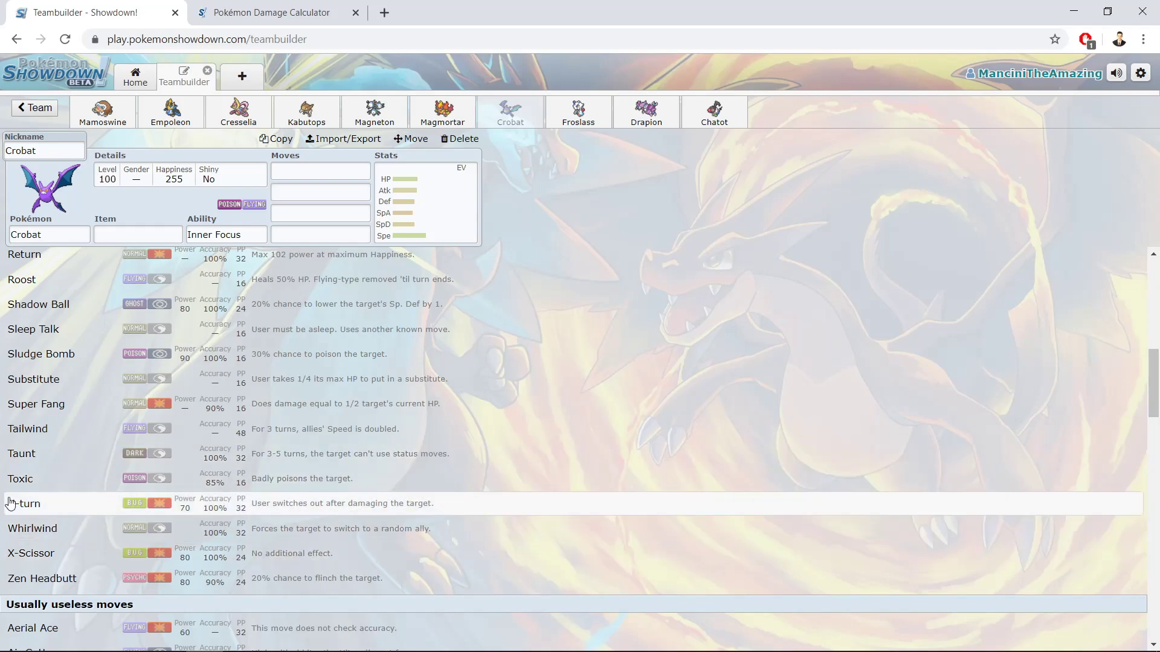
{"action": "mouse_move", "coordinate": [354, 640]}
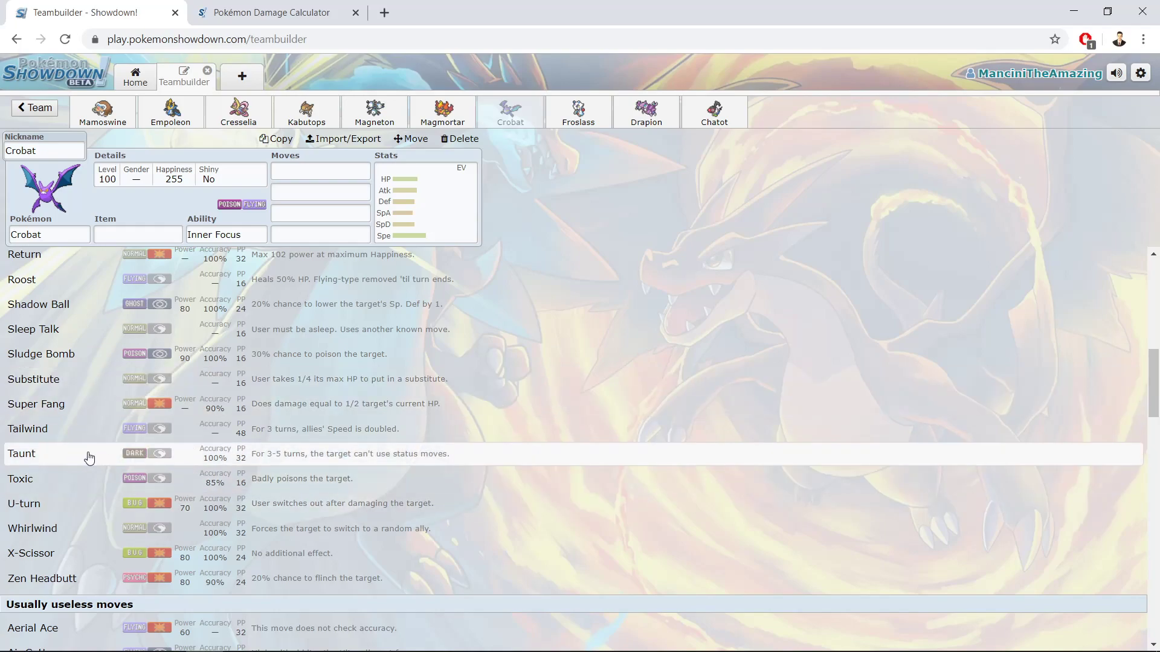
{"action": "scroll", "coordinate": [91, 454], "scroll_direction": "up", "scroll_amount": 12}
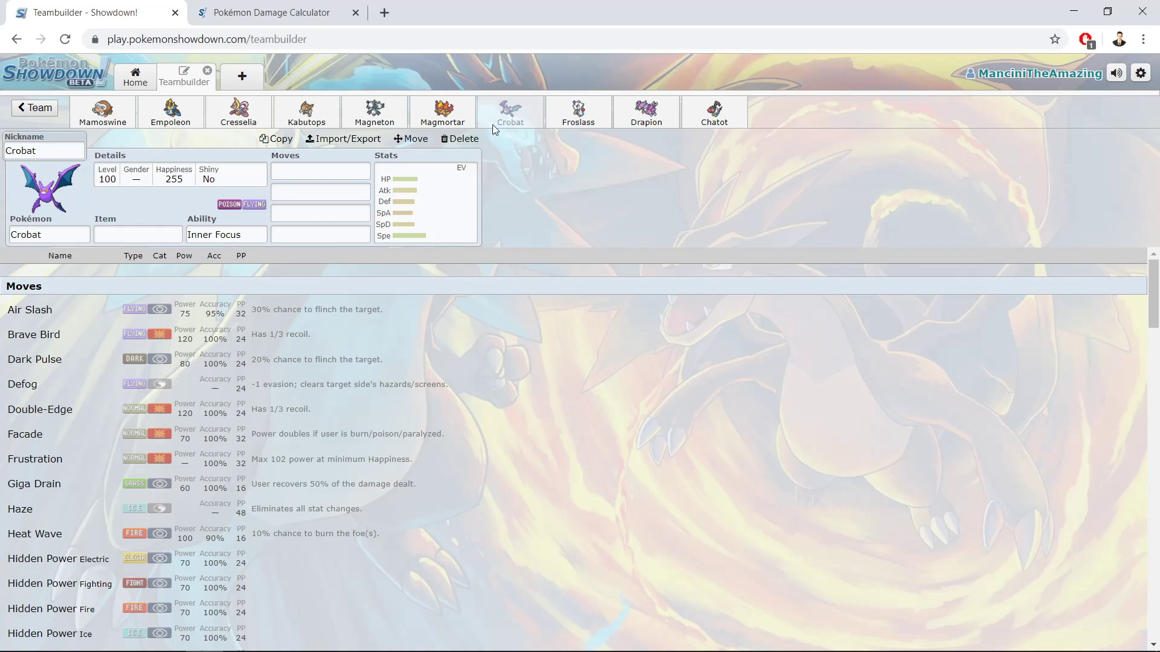
Open Magmortar and examine its base stats from HP to Speed.
{"action": "left_click", "coordinate": [452, 117]}
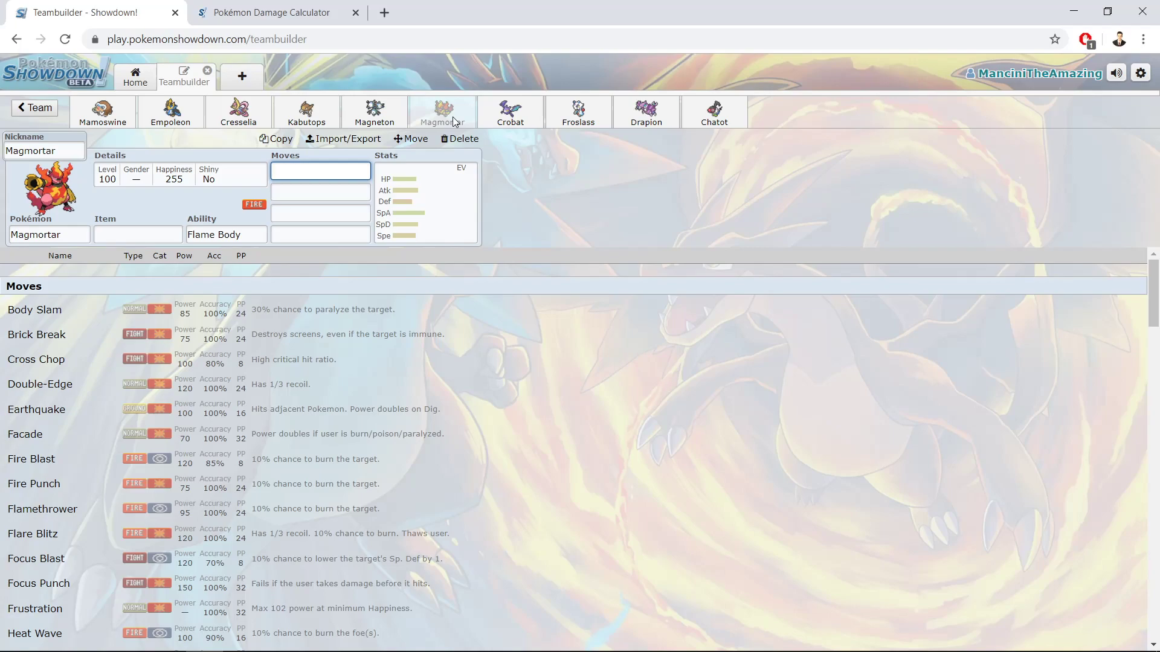
{"action": "left_click", "coordinate": [436, 209]}
{"action": "left_click_drag", "start_coordinate": [41, 347], "coordinate": [71, 349]}
{"action": "left_click", "coordinate": [71, 424]}
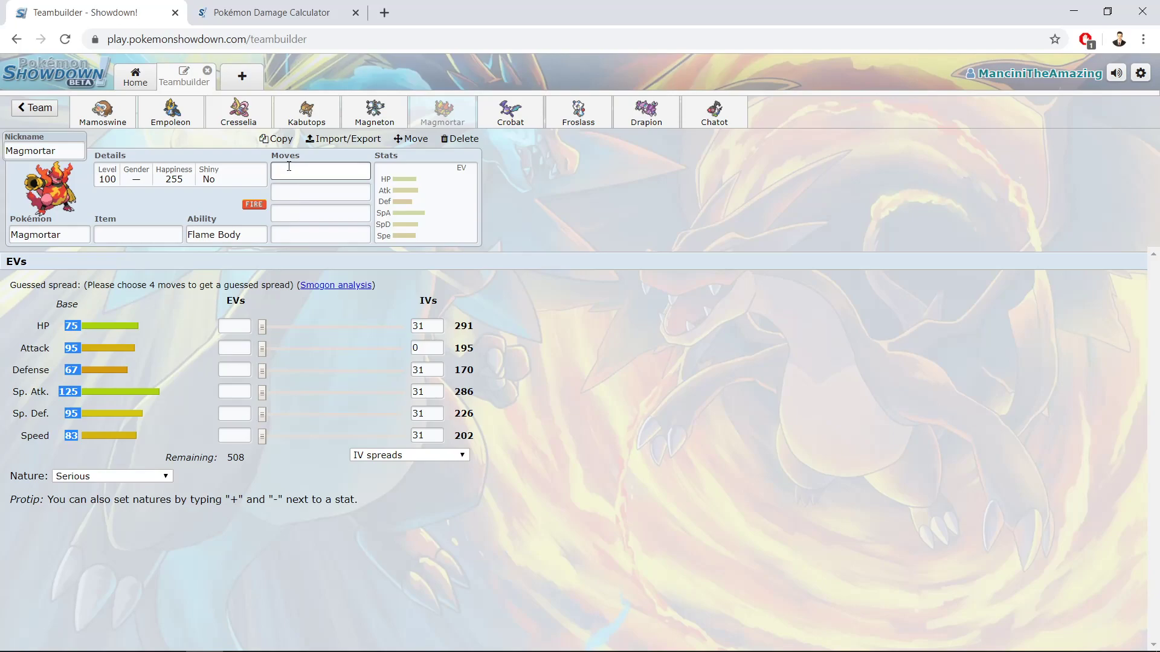
Compare Magmortar with Chatot, Cresselia and Kabutops by viewing their base stats, ending back on Magmortar.
{"action": "left_click", "coordinate": [149, 155]}
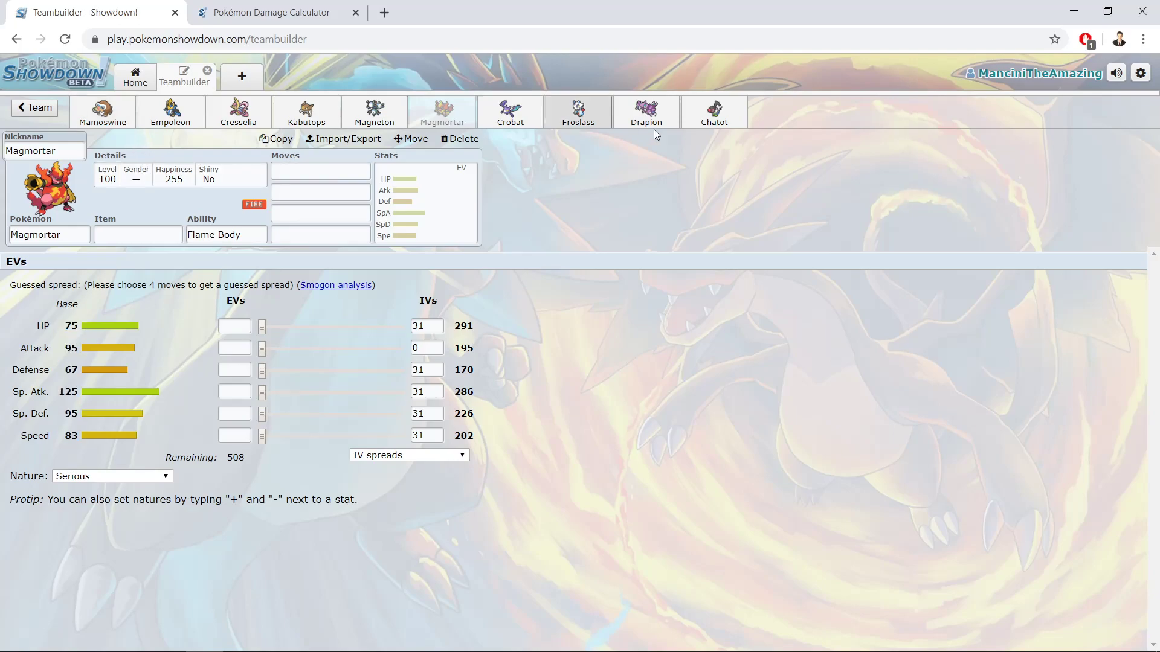
{"action": "left_click", "coordinate": [734, 118]}
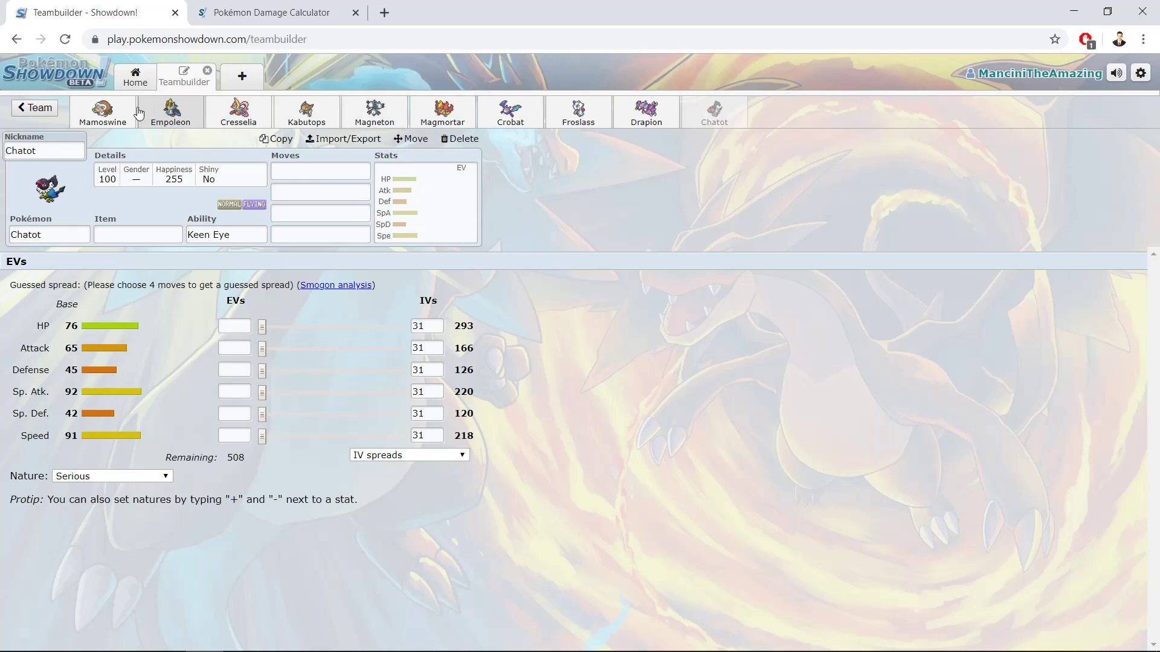
{"action": "left_click", "coordinate": [115, 112]}
{"action": "left_click", "coordinate": [239, 112]}
{"action": "left_click", "coordinate": [306, 112]}
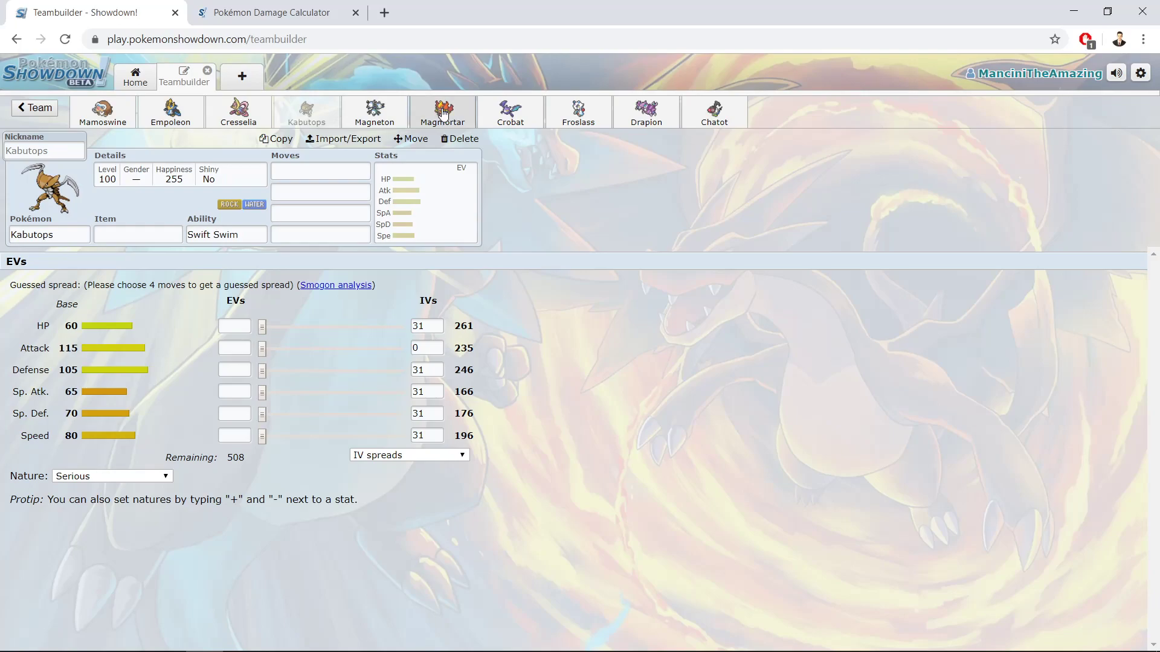
{"action": "left_click", "coordinate": [444, 113]}
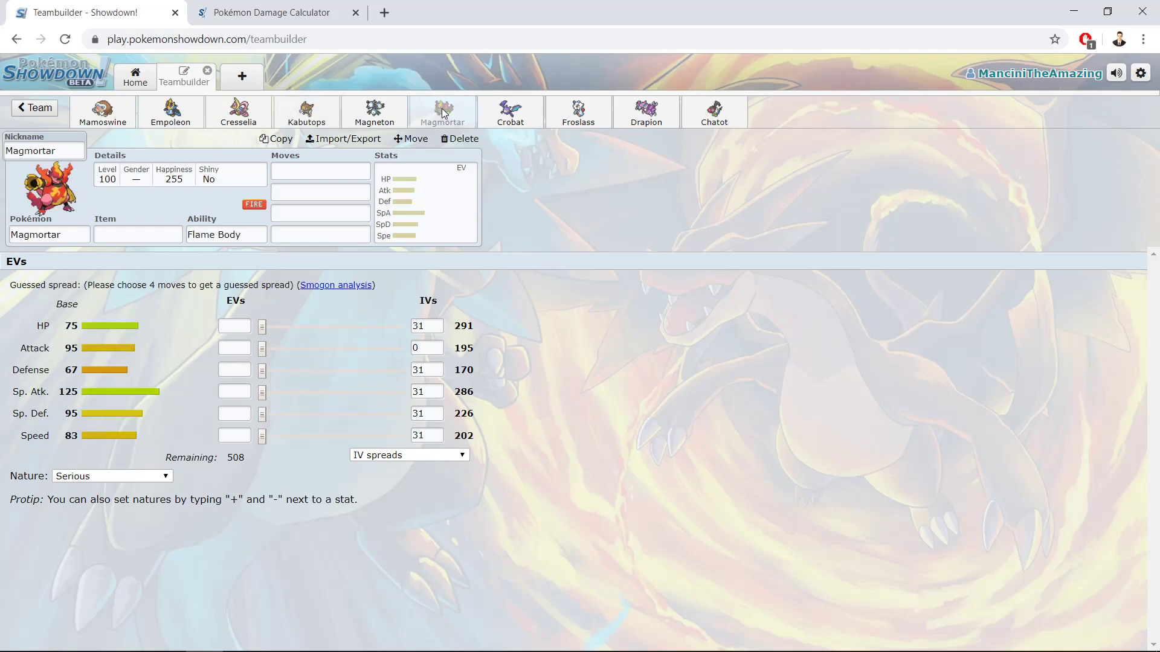
Examine Magmortar's available moves, including its Fire attacks and Hidden Power options.
{"action": "left_click", "coordinate": [275, 167]}
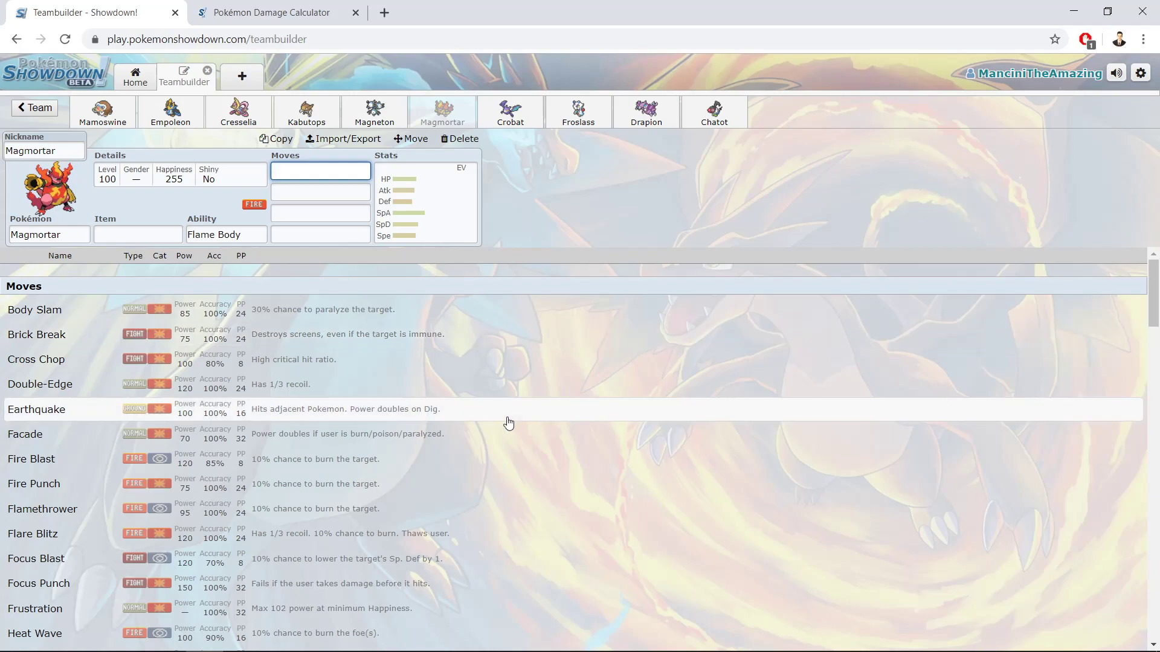
{"action": "scroll", "coordinate": [3, 314], "scroll_direction": "down", "scroll_amount": 3}
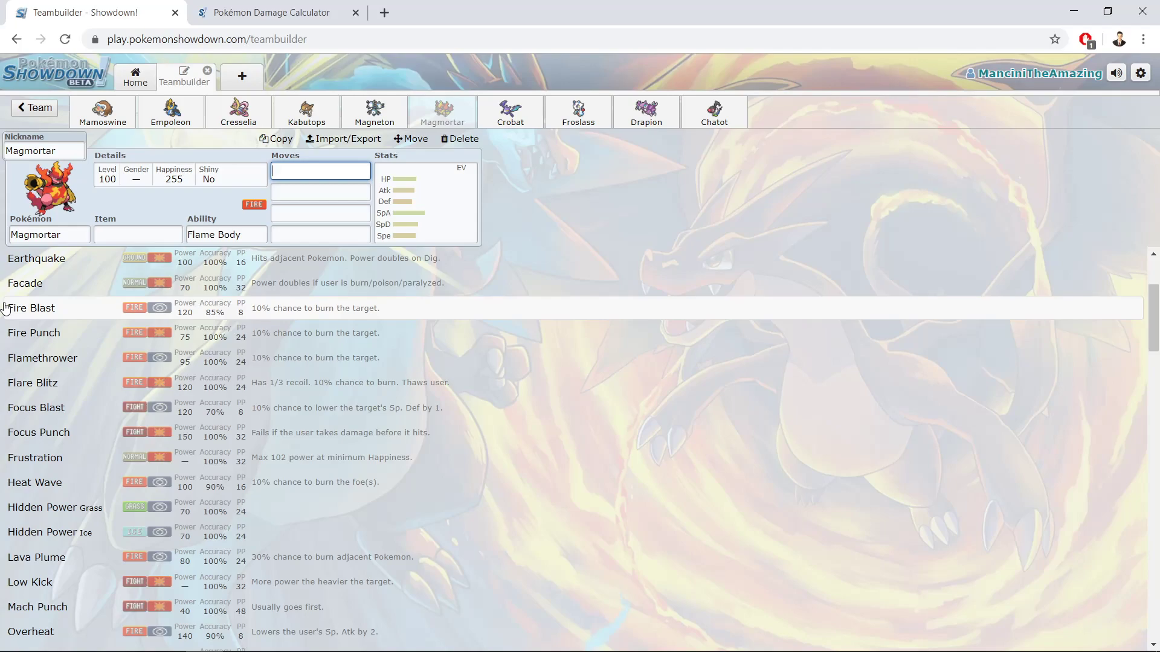
{"action": "scroll", "coordinate": [4, 311], "scroll_direction": "down", "scroll_amount": 3}
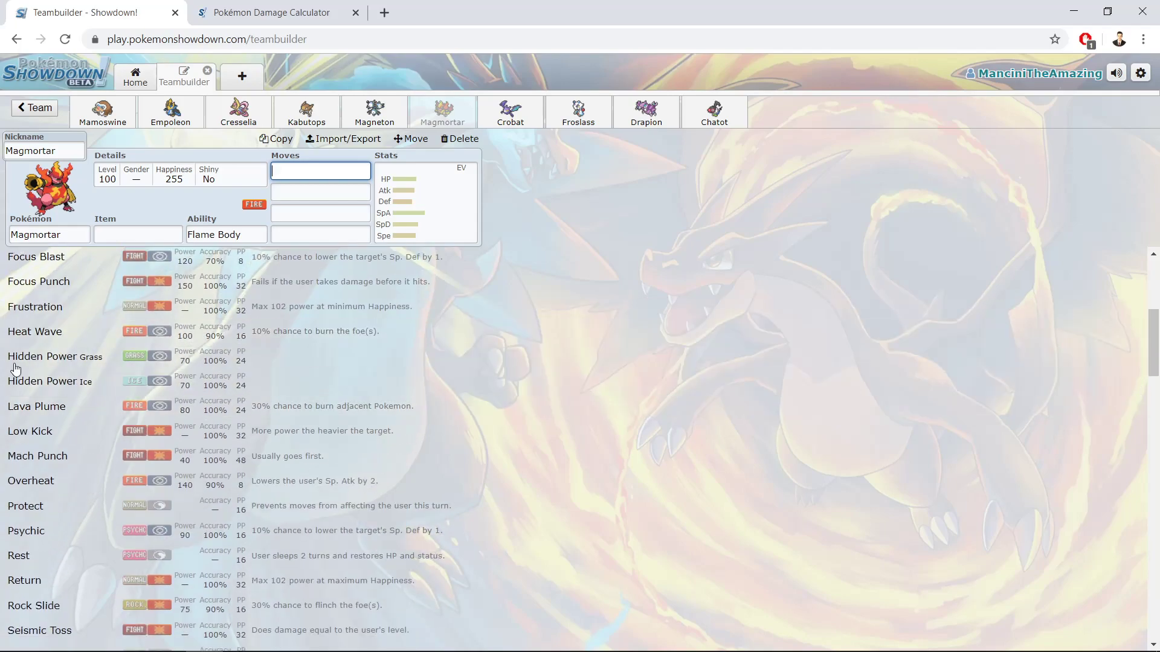
{"action": "scroll", "coordinate": [21, 366], "scroll_direction": "down", "scroll_amount": 5}
{"action": "scroll", "coordinate": [18, 375], "scroll_direction": "up", "scroll_amount": 10}
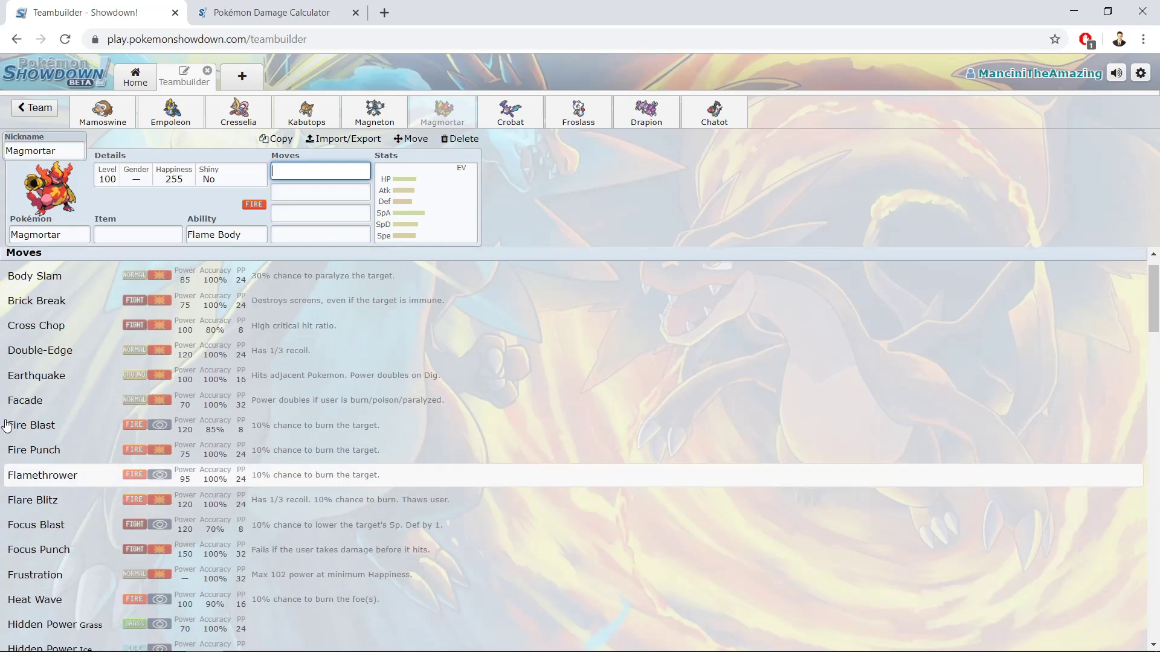
Set Magmortar's Attack IV to 31.
{"action": "left_click", "coordinate": [456, 223]}
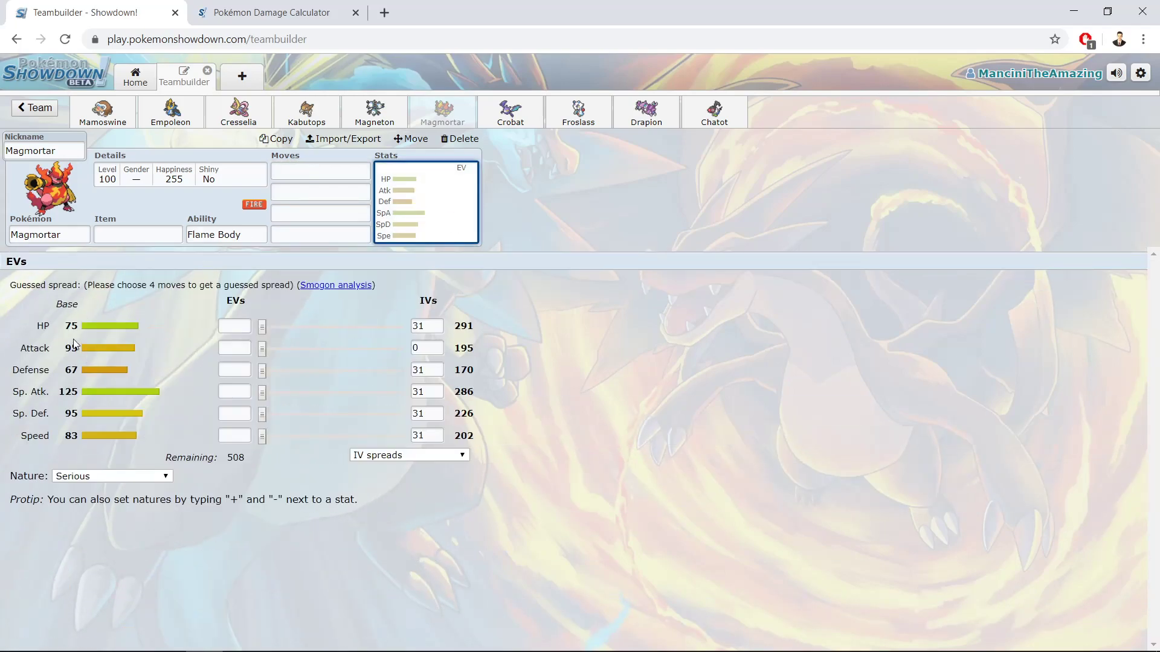
{"action": "left_click", "coordinate": [418, 349]}
{"action": "type", "text": "0333"}
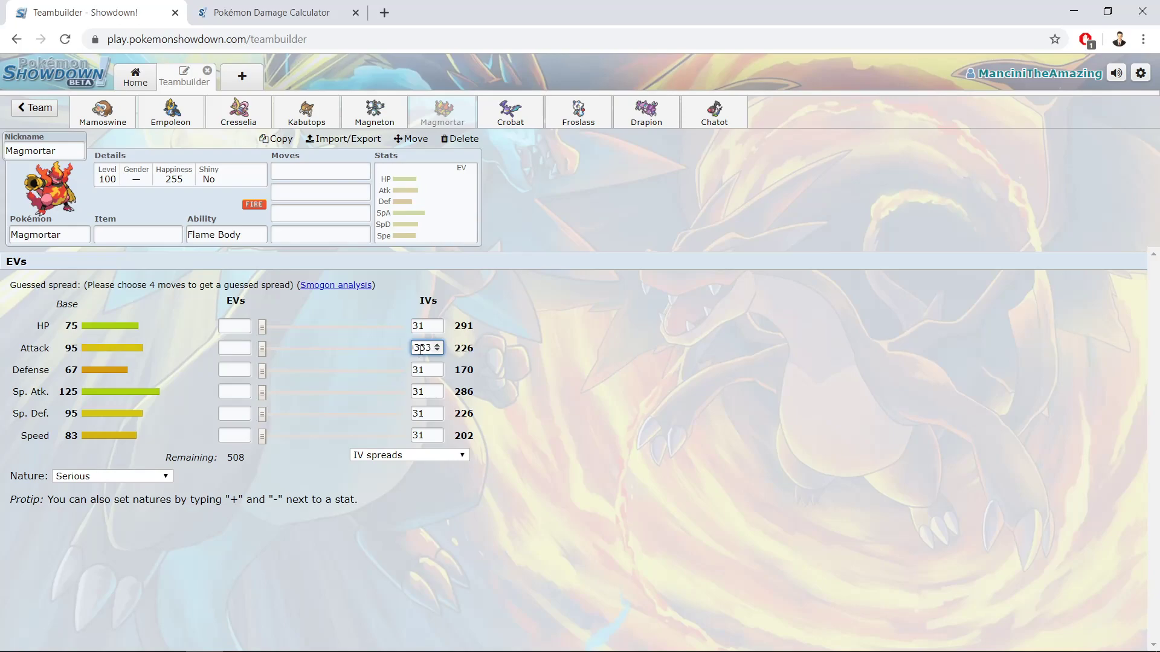
{"action": "key", "text": "BackSpace"}
{"action": "key", "text": "BackSpace"}
{"action": "key", "text": "BackSpace"}
{"action": "type", "text": "31"}
{"action": "left_click", "coordinate": [37, 402]}
Review Magmortar's full list of useful moves down to the start of the usually useless ones.
{"action": "key", "text": "Tab"}
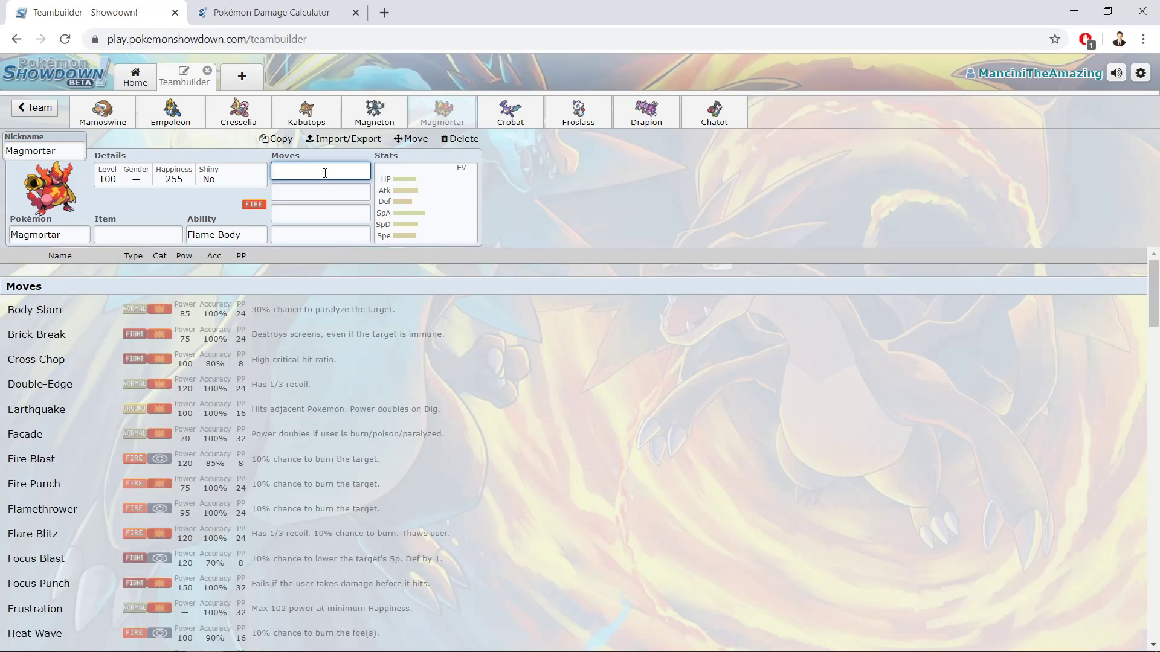
{"action": "scroll", "coordinate": [23, 489], "scroll_direction": "down", "scroll_amount": 8}
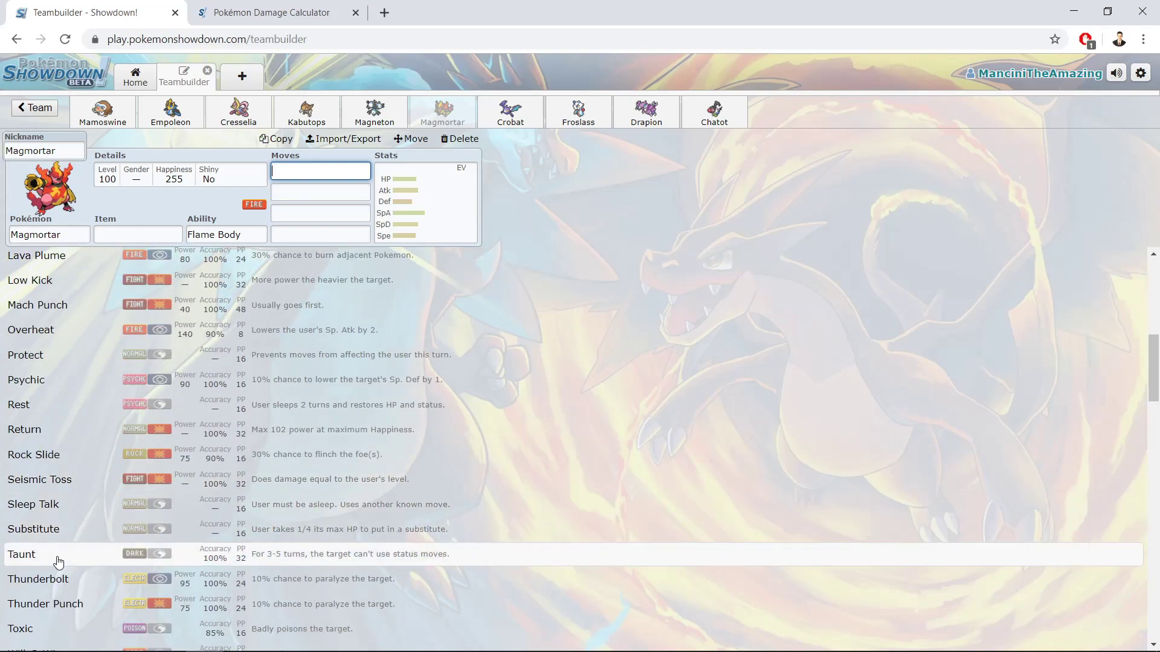
{"action": "scroll", "coordinate": [100, 507], "scroll_direction": "up", "scroll_amount": 9}
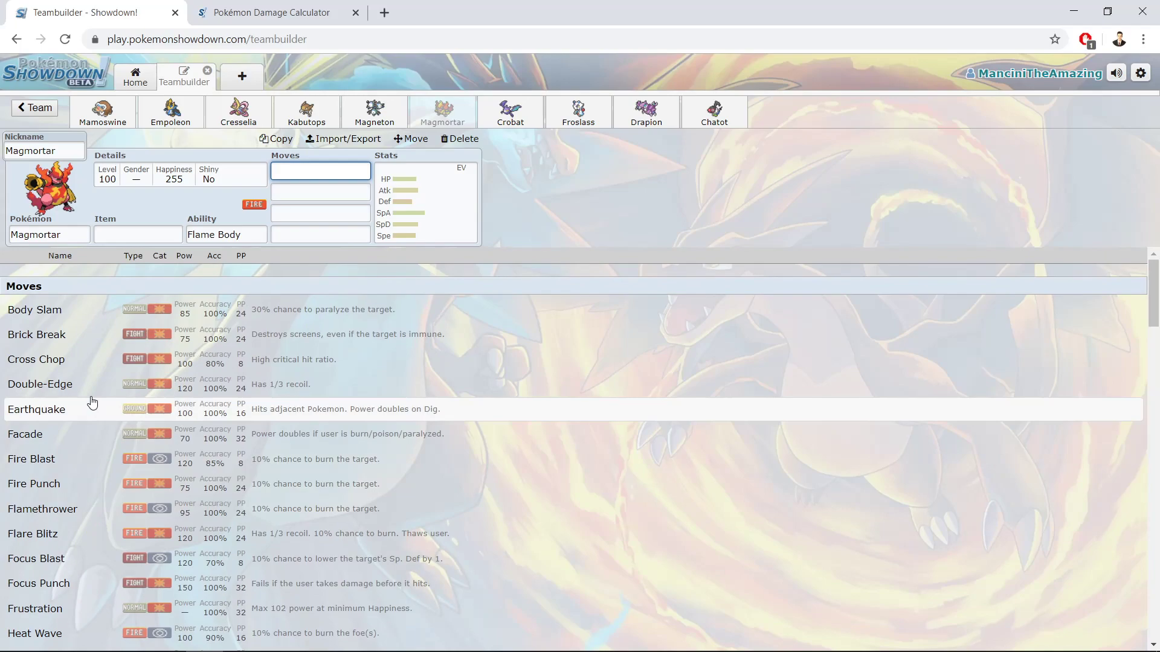
{"action": "scroll", "coordinate": [94, 404], "scroll_direction": "down", "scroll_amount": 11}
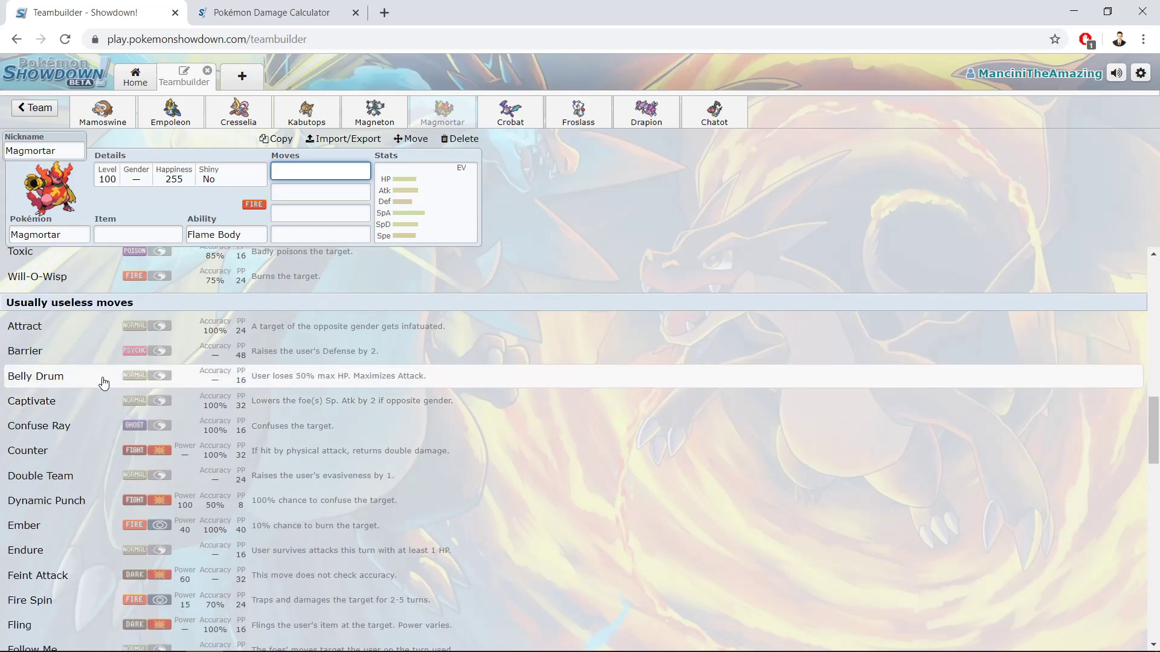
Look through the popular and other items available for Magmortar.
{"action": "left_click", "coordinate": [152, 234]}
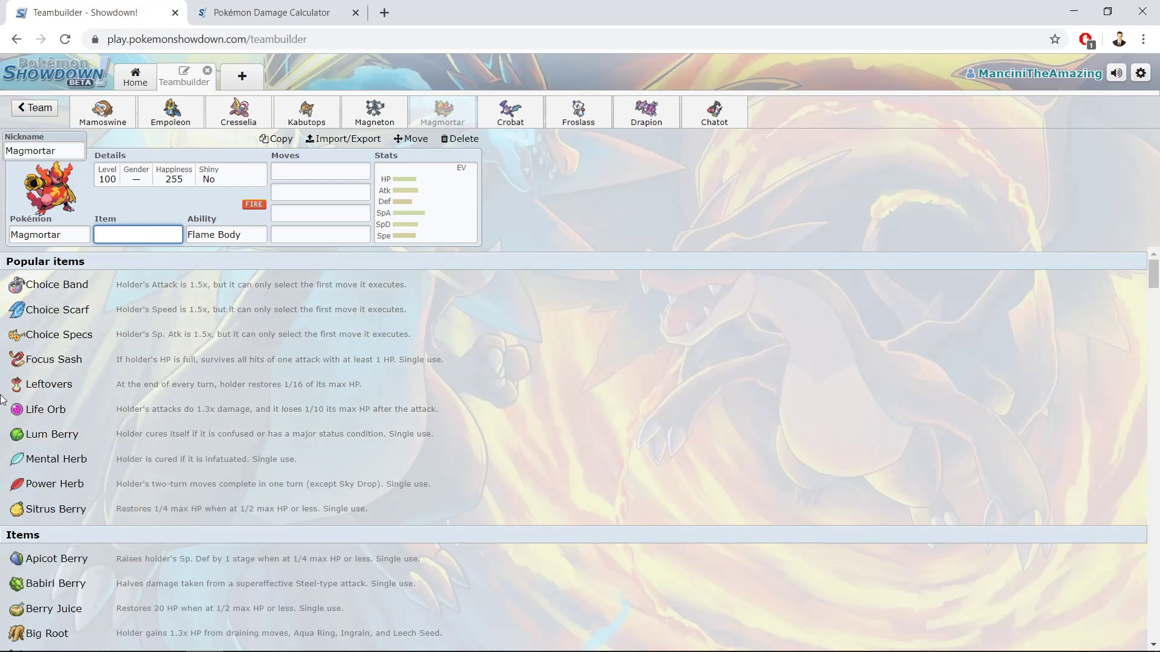
{"action": "scroll", "coordinate": [57, 430], "scroll_direction": "down", "scroll_amount": 4}
{"action": "scroll", "coordinate": [120, 363], "scroll_direction": "up", "scroll_amount": 4}
Go through Magmortar's move list once more, into the usually useless moves and back to the beginning.
{"action": "left_click", "coordinate": [293, 174]}
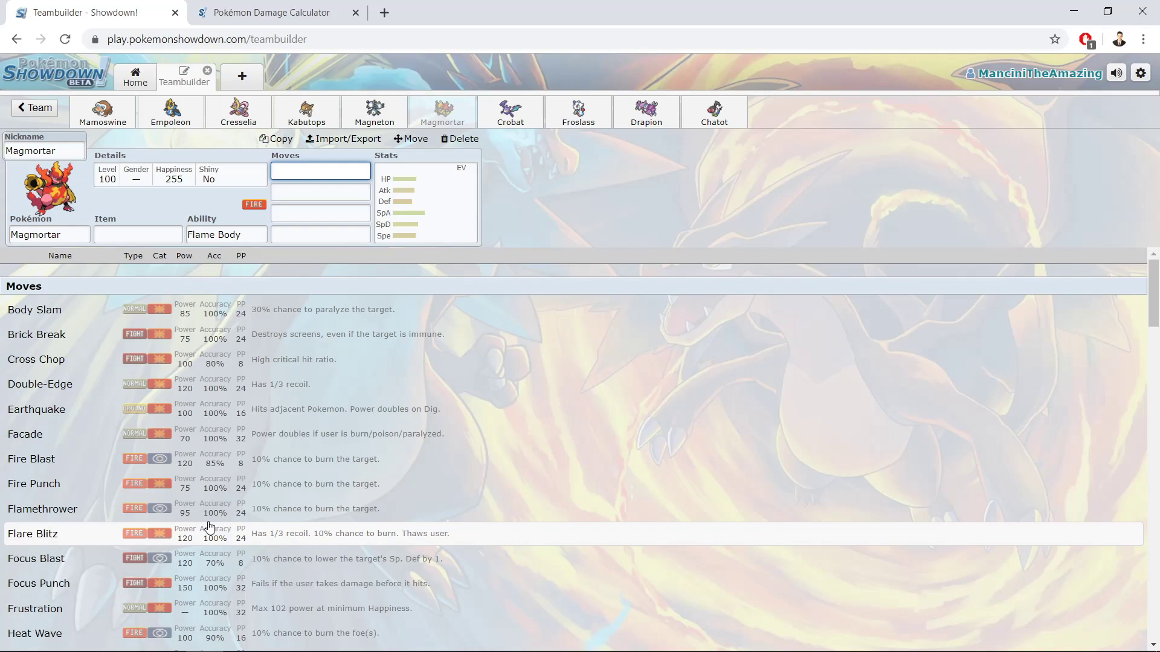
{"action": "scroll", "coordinate": [209, 529], "scroll_direction": "down", "scroll_amount": 15}
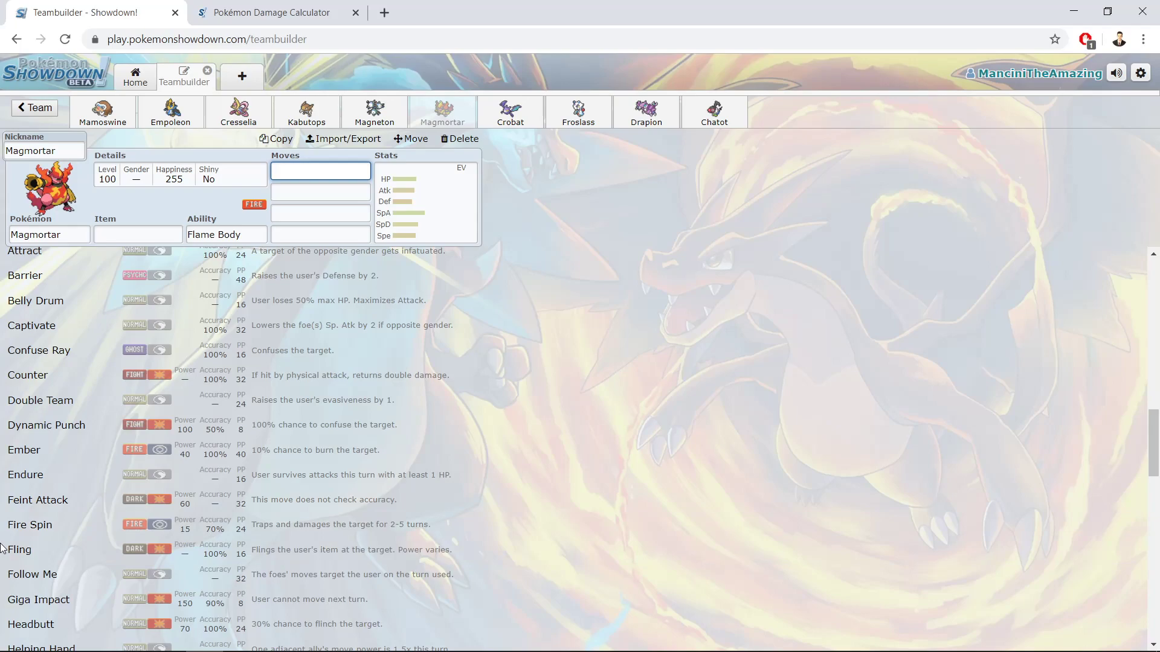
{"action": "scroll", "coordinate": [2, 547], "scroll_direction": "up", "scroll_amount": 5}
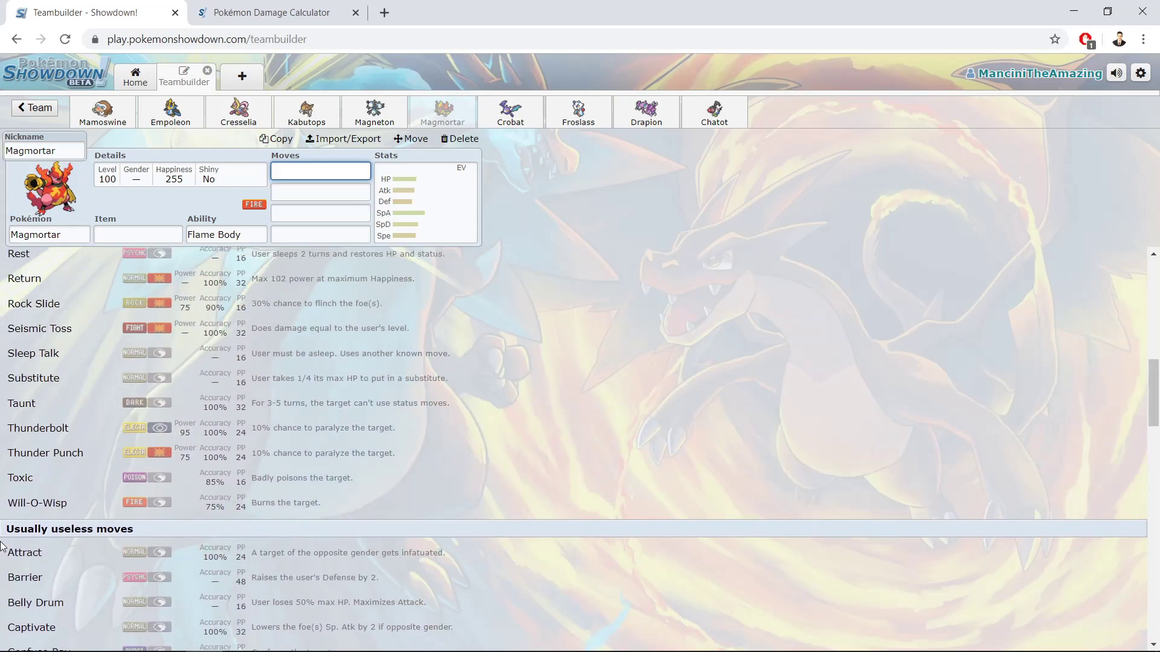
{"action": "scroll", "coordinate": [1, 544], "scroll_direction": "up", "scroll_amount": 7}
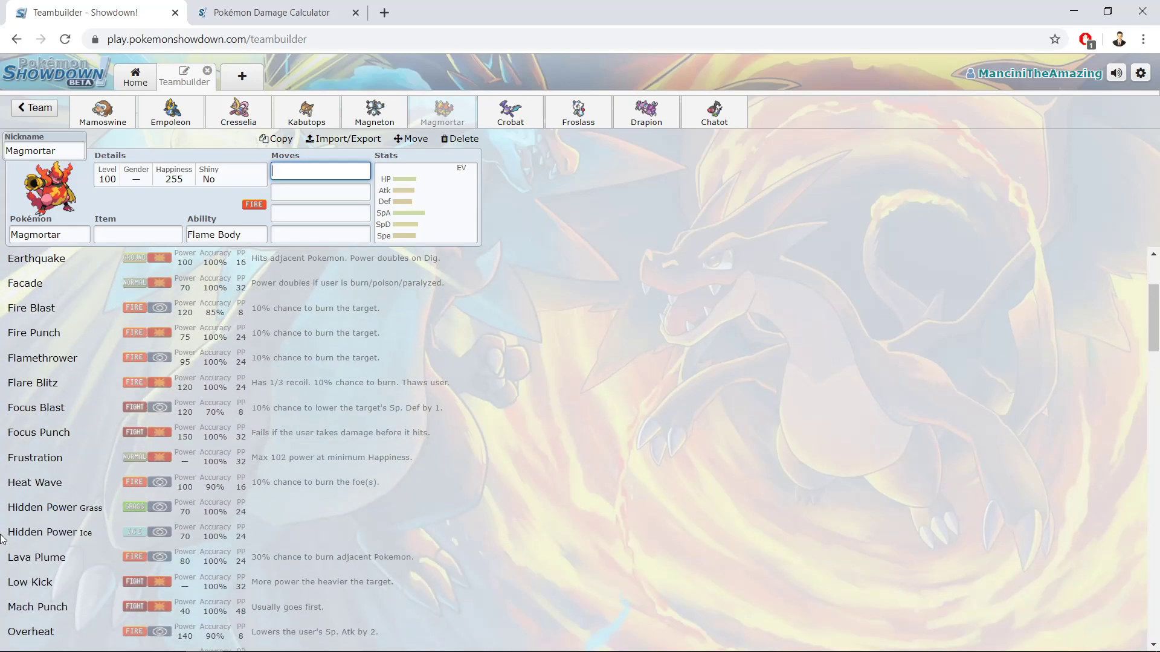
{"action": "scroll", "coordinate": [2, 537], "scroll_direction": "up", "scroll_amount": 3}
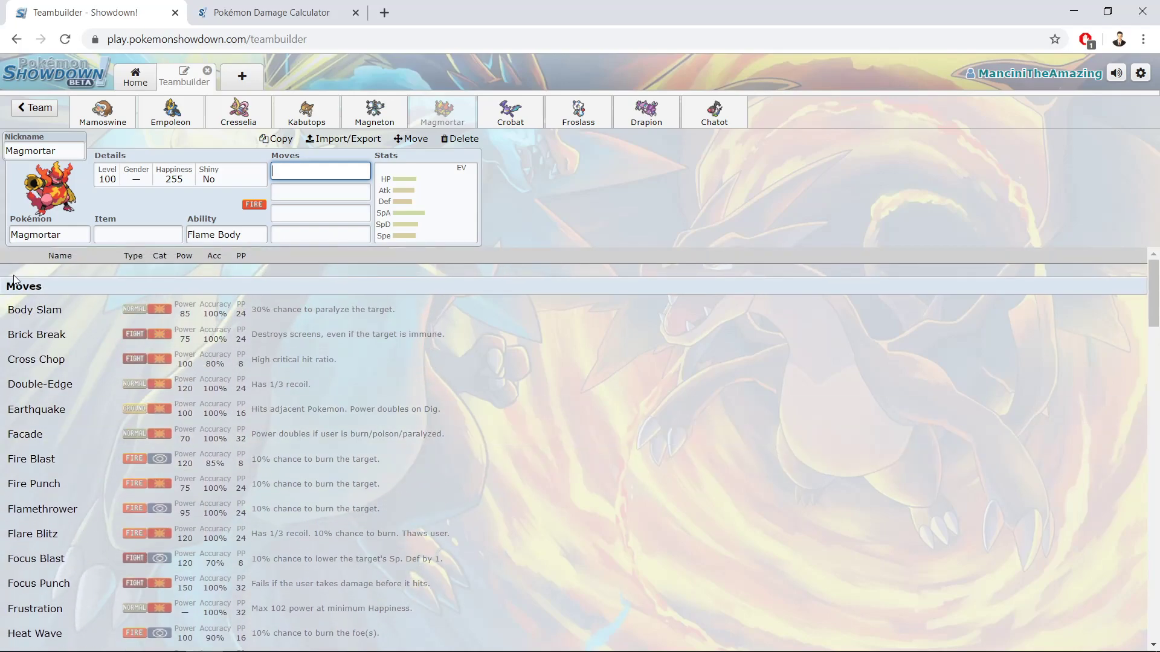
{"action": "double_click", "coordinate": [29, 290]}
{"action": "left_click", "coordinate": [55, 275]}
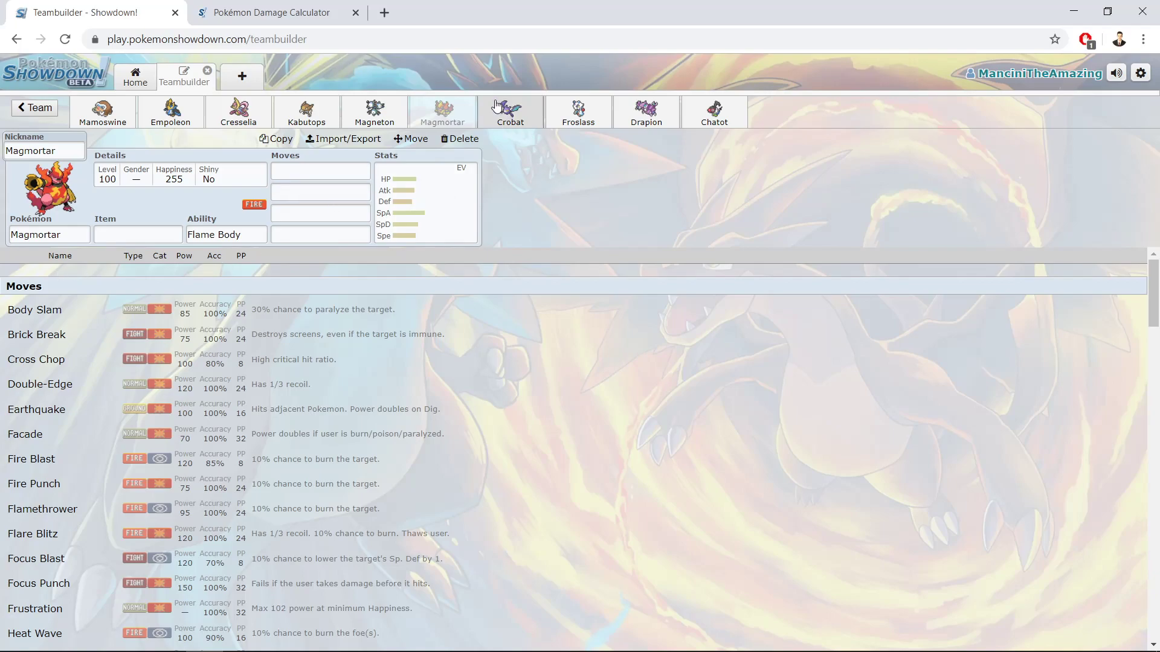
Open Froslass and examine its base stats, then bring up its move list.
{"action": "left_click", "coordinate": [570, 114]}
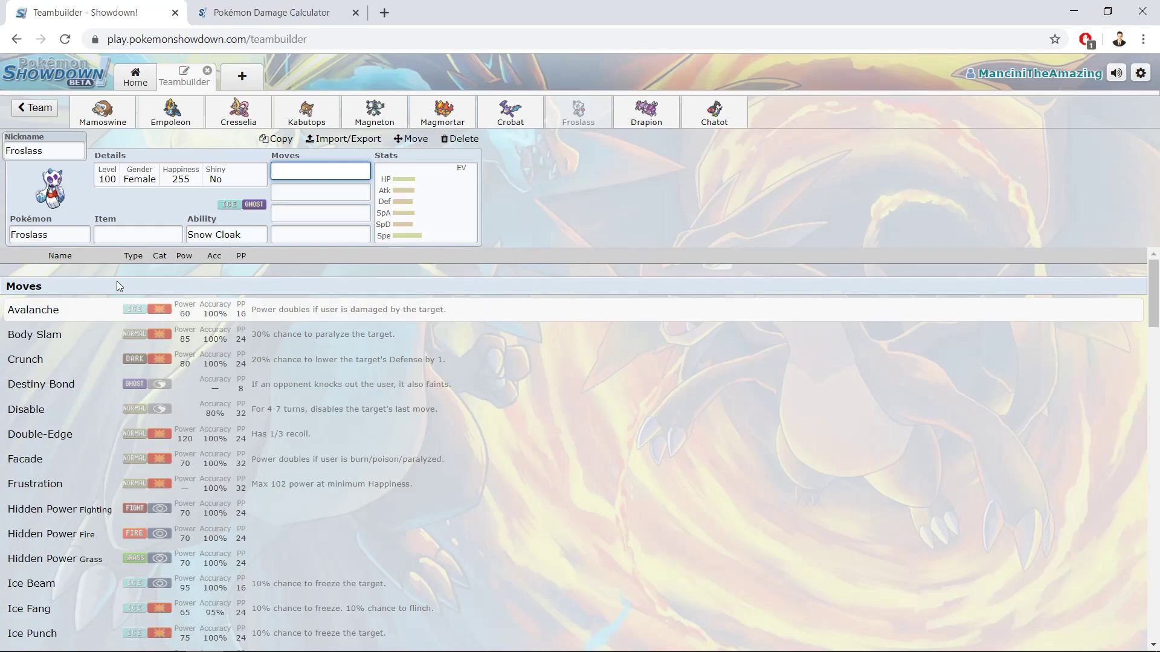
{"action": "left_click", "coordinate": [464, 207]}
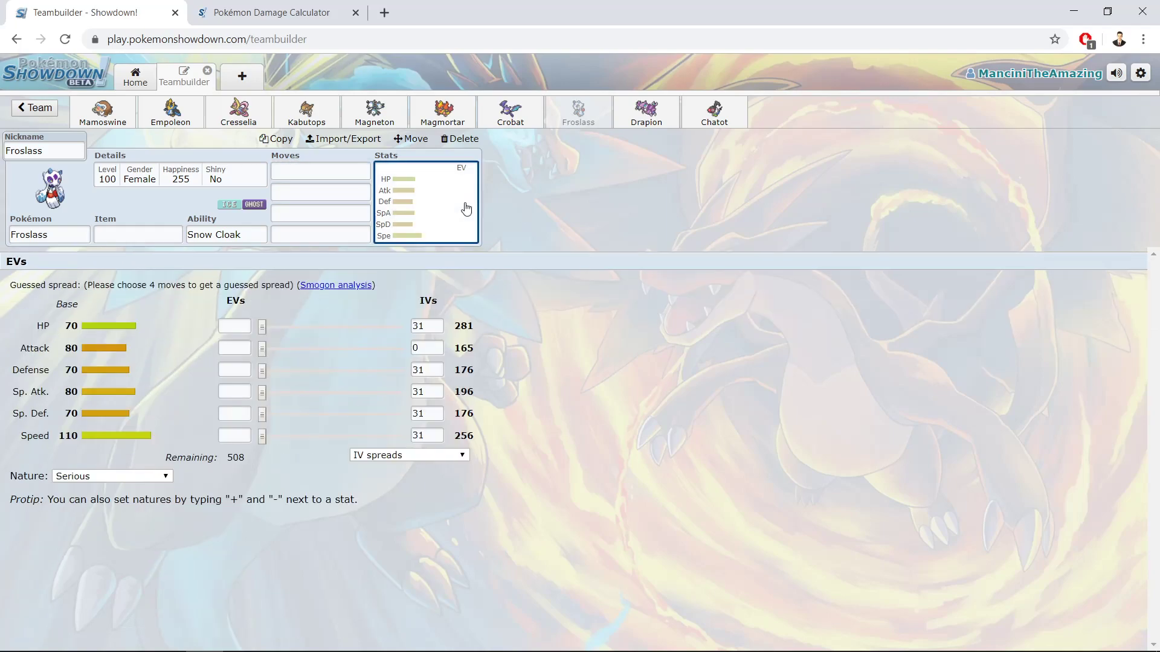
{"action": "left_click", "coordinate": [327, 169]}
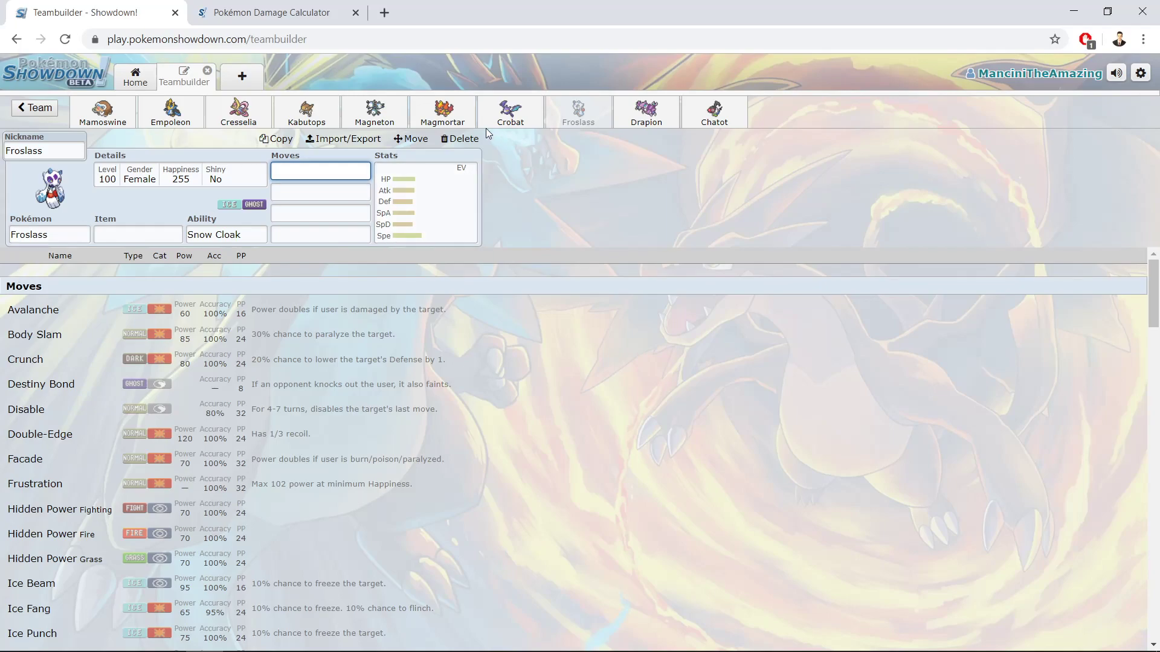
View Empoleon's base stats for comparison and return to Froslass's stats.
{"action": "left_click", "coordinate": [167, 119]}
{"action": "left_click", "coordinate": [447, 203]}
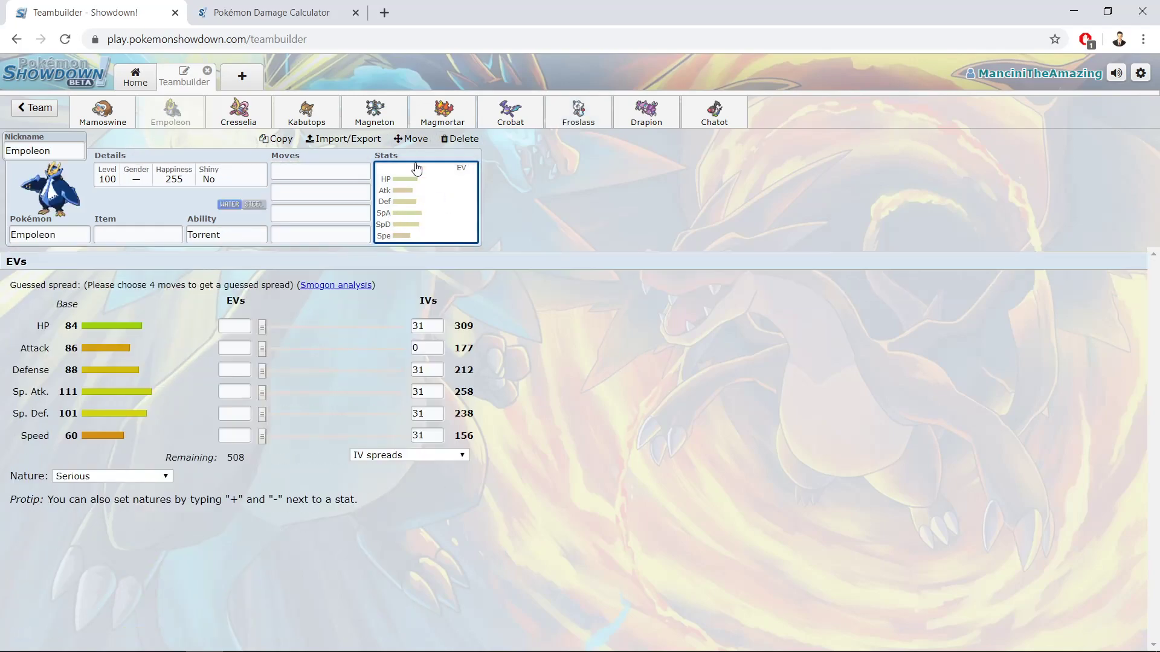
{"action": "left_click", "coordinate": [568, 112]}
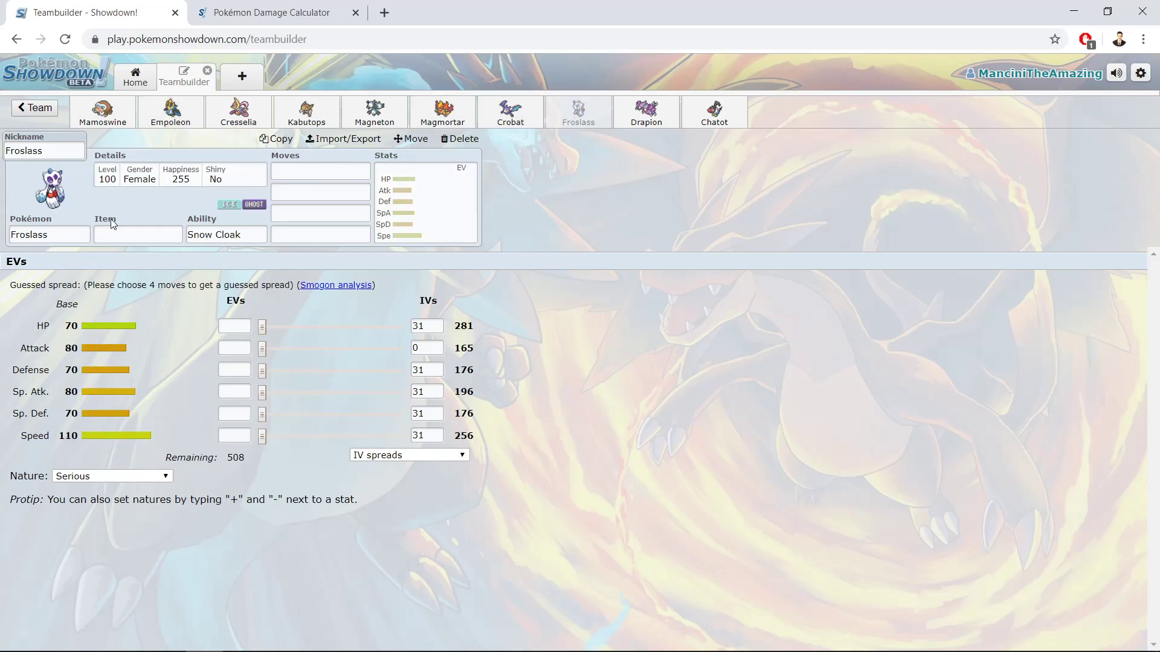
Check Froslass's first moves and find it in the UUBL tier of the species list.
{"action": "left_click", "coordinate": [296, 174]}
{"action": "left_click", "coordinate": [337, 171]}
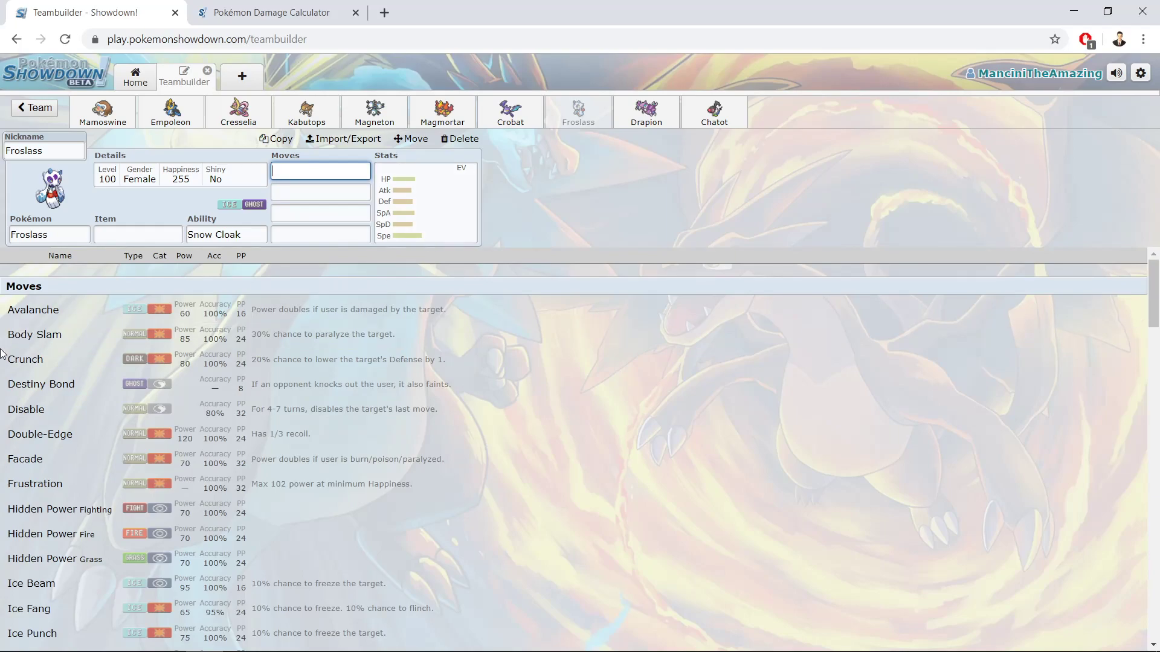
{"action": "scroll", "coordinate": [2, 352], "scroll_direction": "down", "scroll_amount": 1}
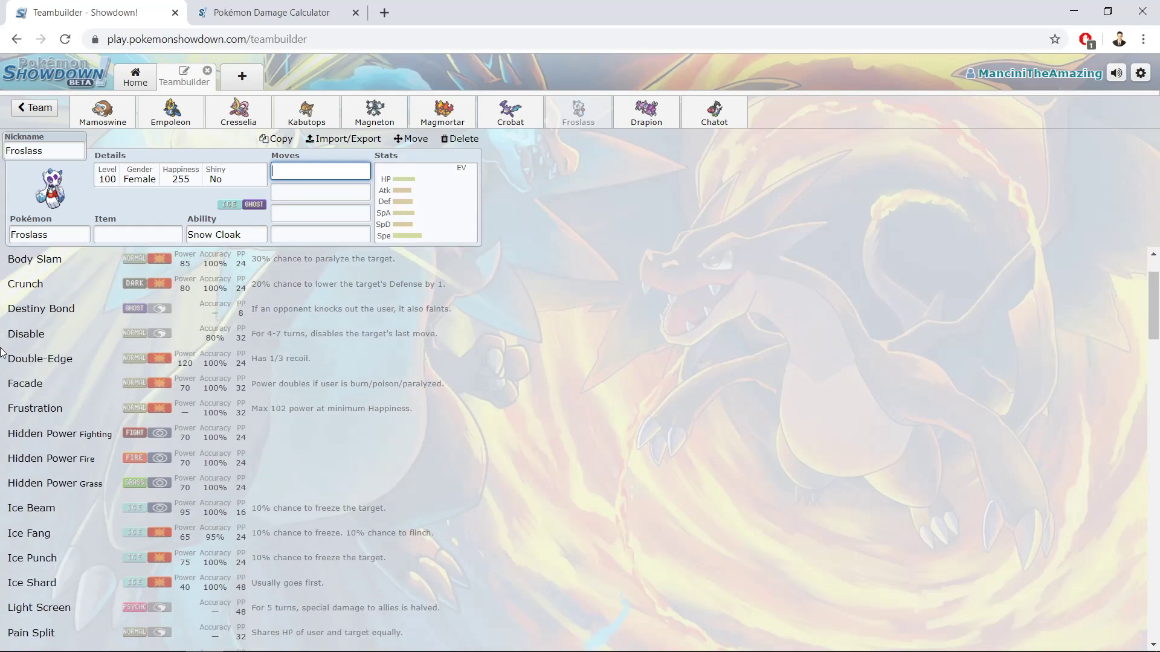
{"action": "left_click", "coordinate": [56, 235]}
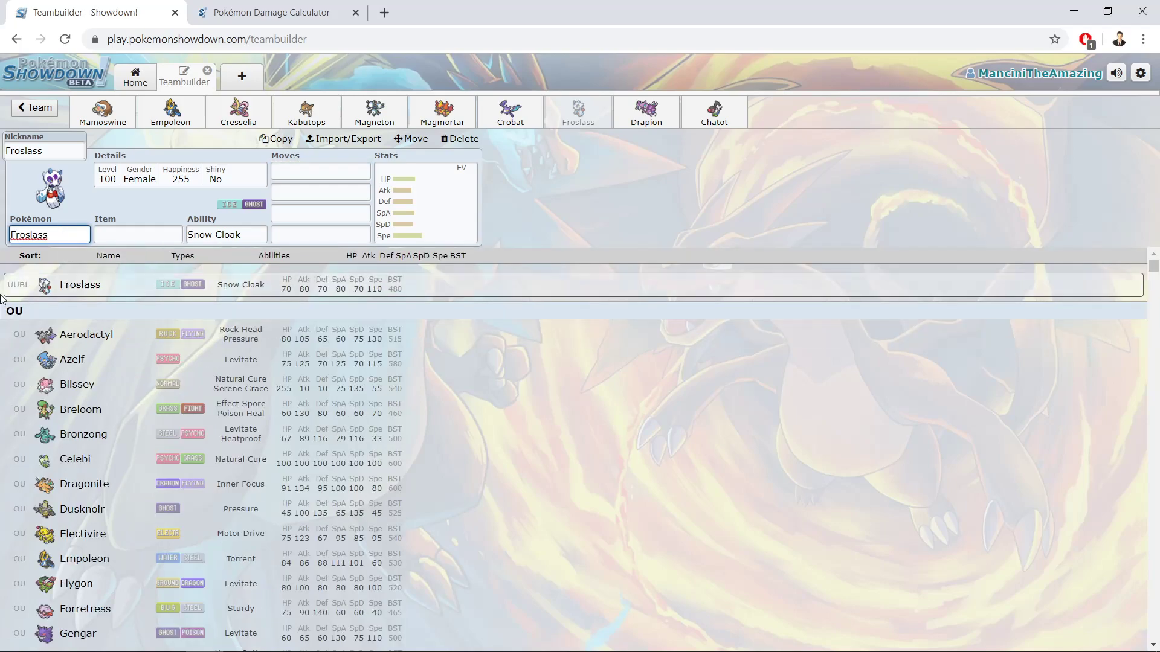
{"action": "scroll", "coordinate": [6, 305], "scroll_direction": "down", "scroll_amount": 15}
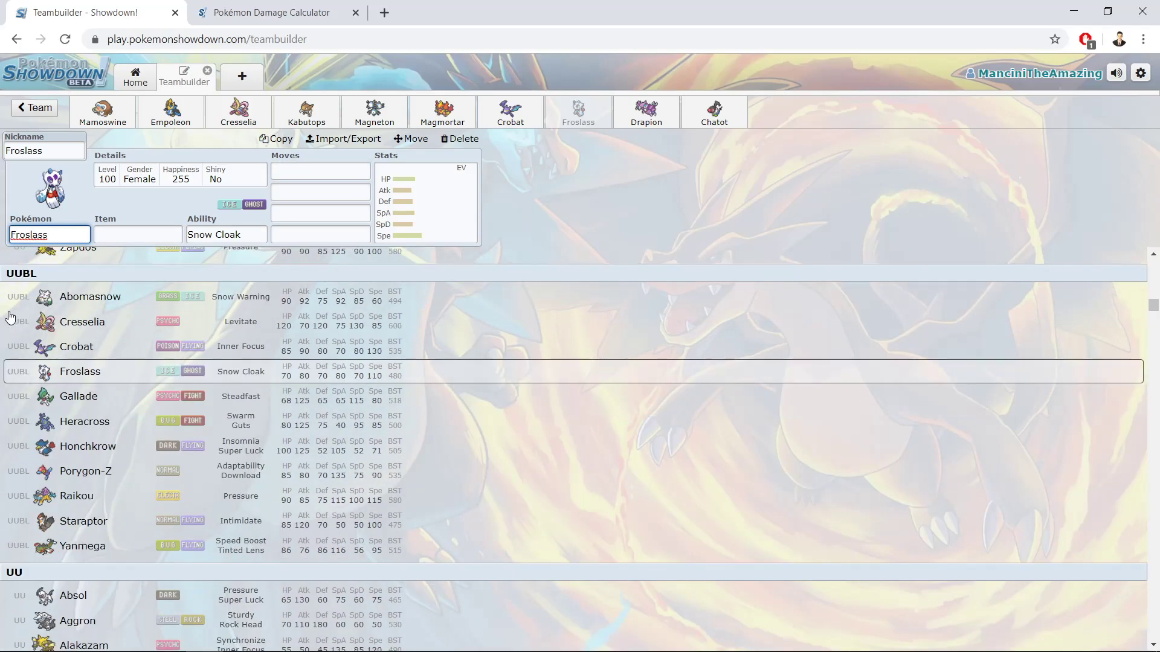
Review Froslass's move list down to the usually useless moves, and read its ability description.
{"action": "left_click", "coordinate": [318, 171]}
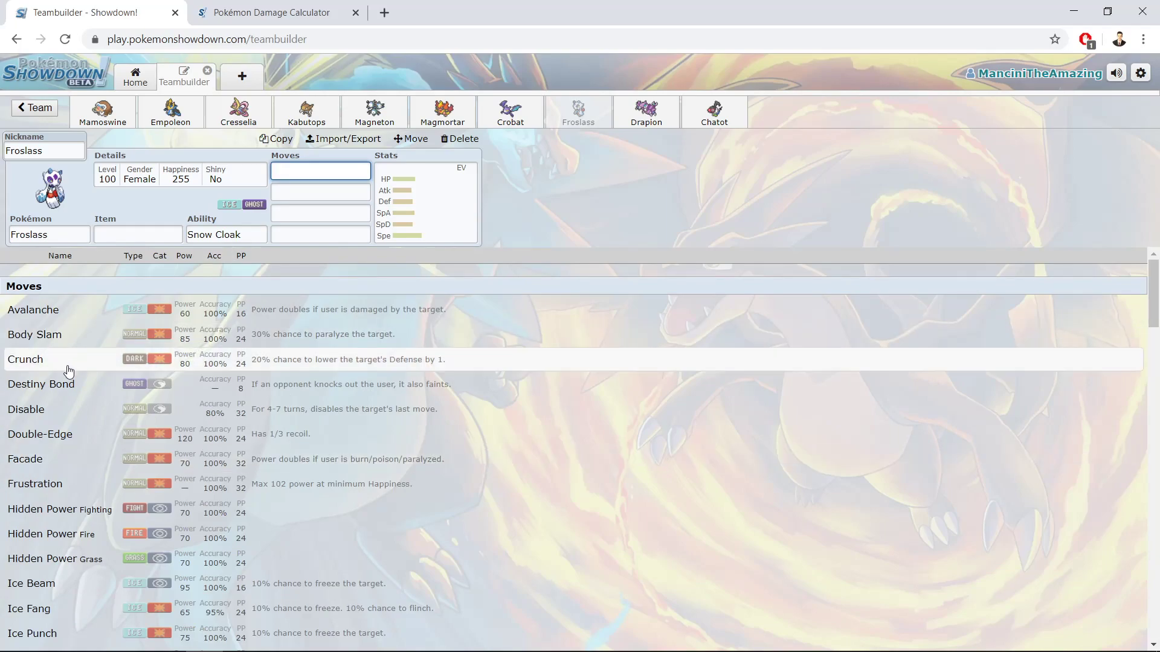
{"action": "scroll", "coordinate": [32, 379], "scroll_direction": "down", "scroll_amount": 10}
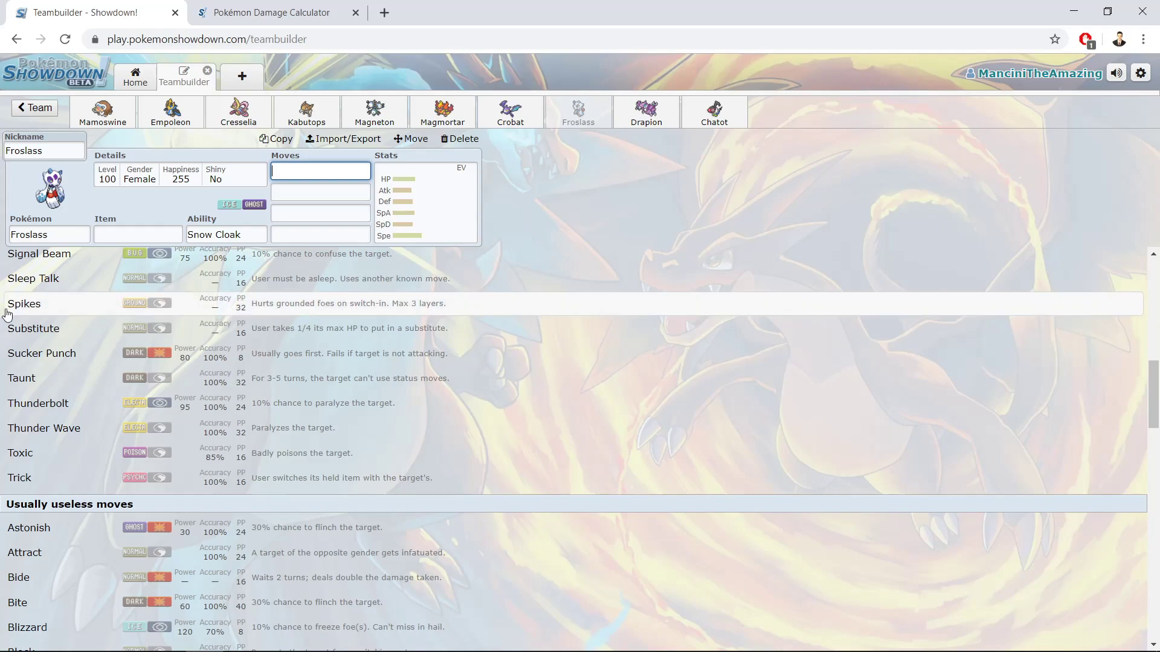
{"action": "scroll", "coordinate": [6, 332], "scroll_direction": "up", "scroll_amount": 6}
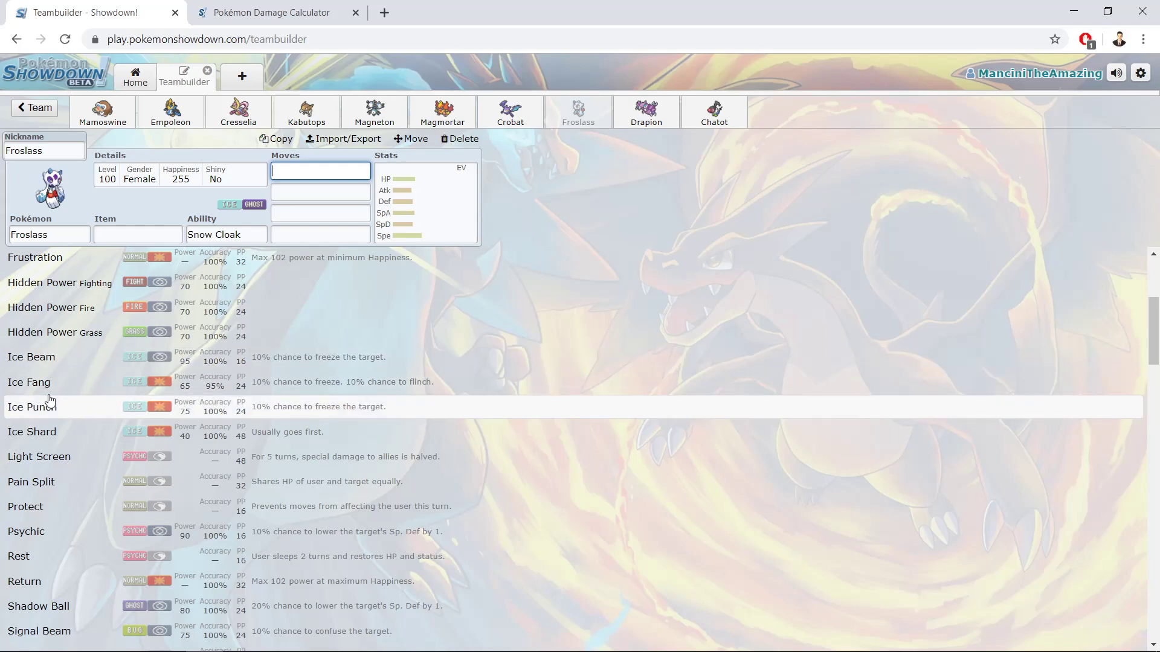
{"action": "scroll", "coordinate": [51, 338], "scroll_direction": "up", "scroll_amount": 4}
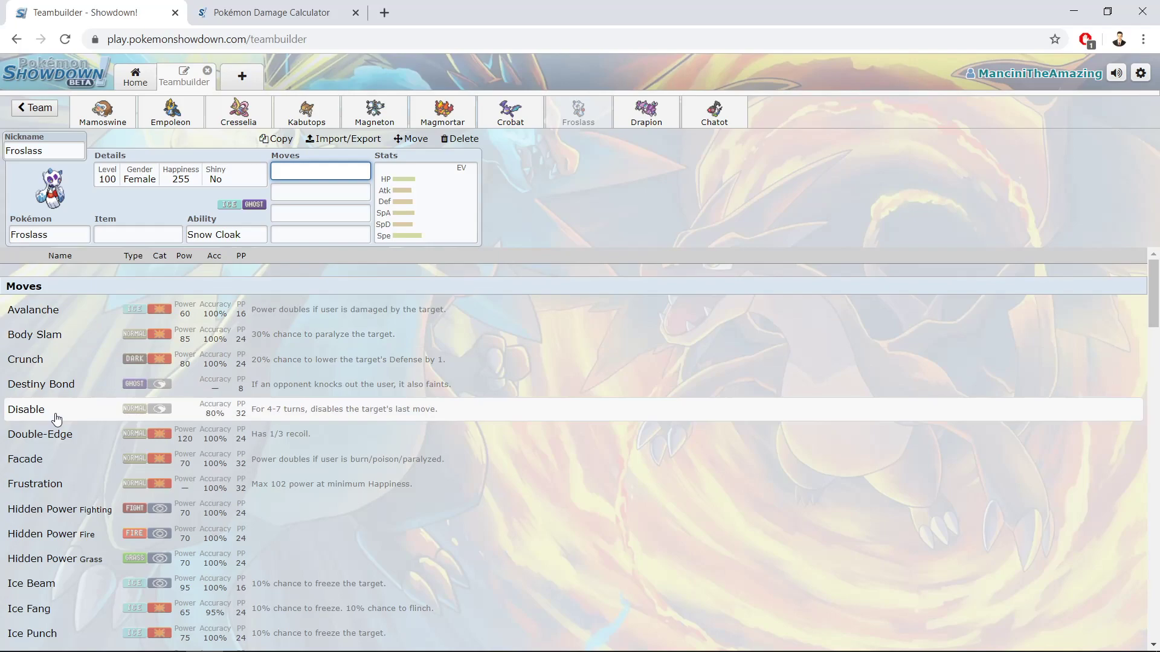
{"action": "left_click", "coordinate": [216, 235]}
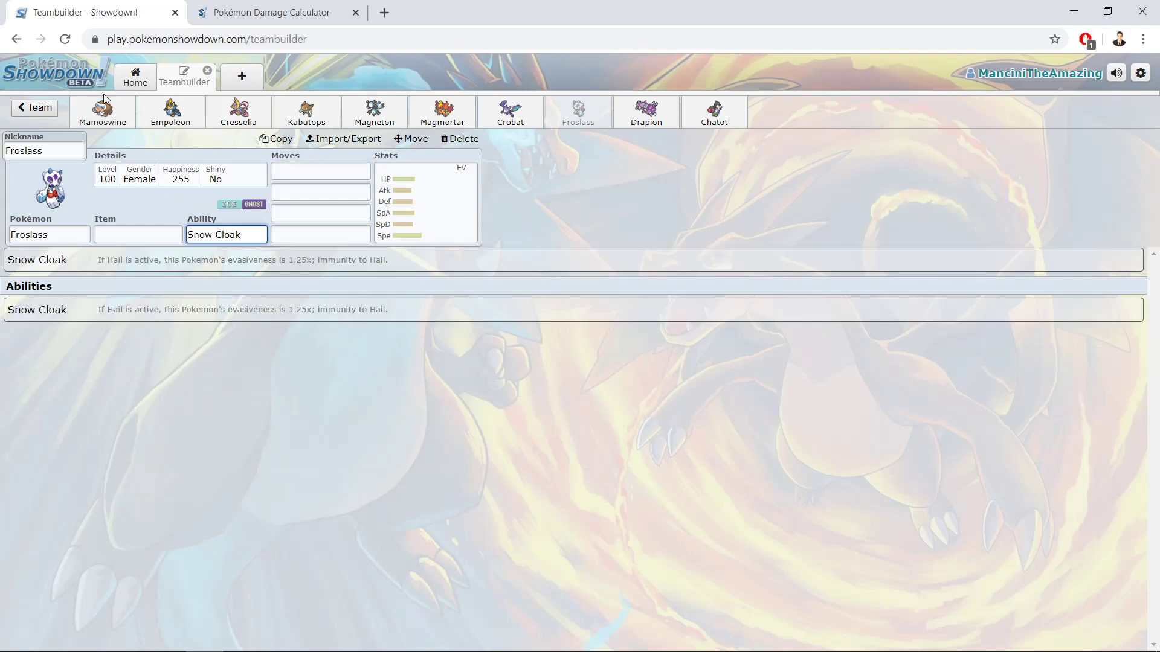
Review Froslass's move list again, from its first moves down to Thunderbolt and back up to the Hidden Power options.
{"action": "left_click", "coordinate": [320, 179]}
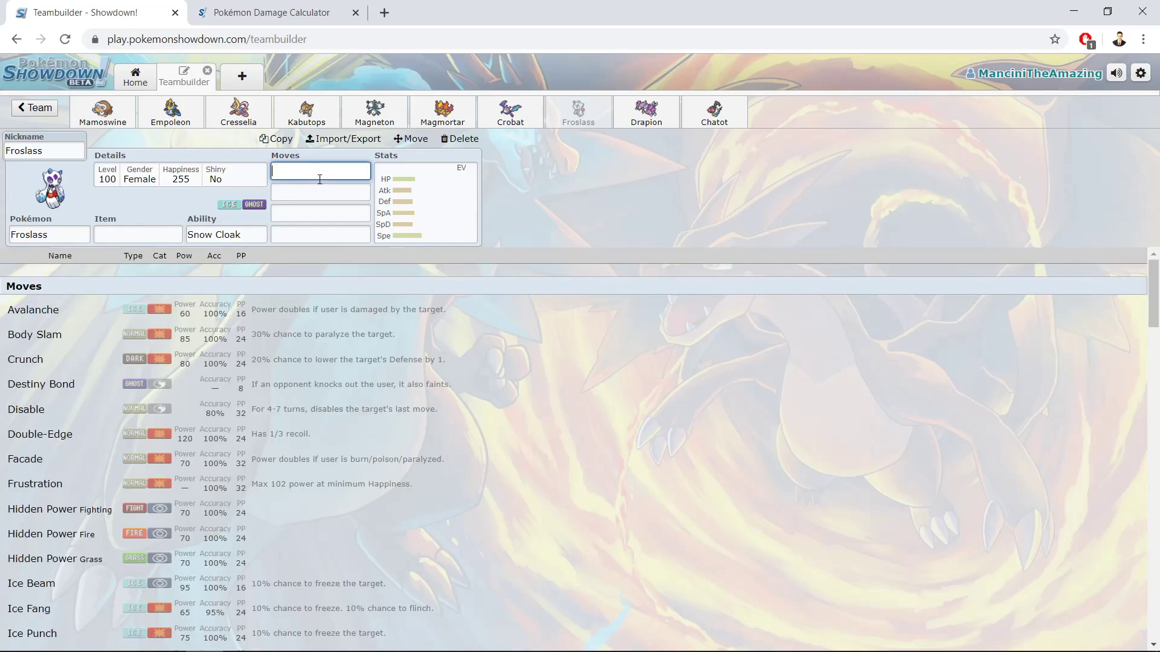
{"action": "scroll", "coordinate": [5, 358], "scroll_direction": "down", "scroll_amount": 7}
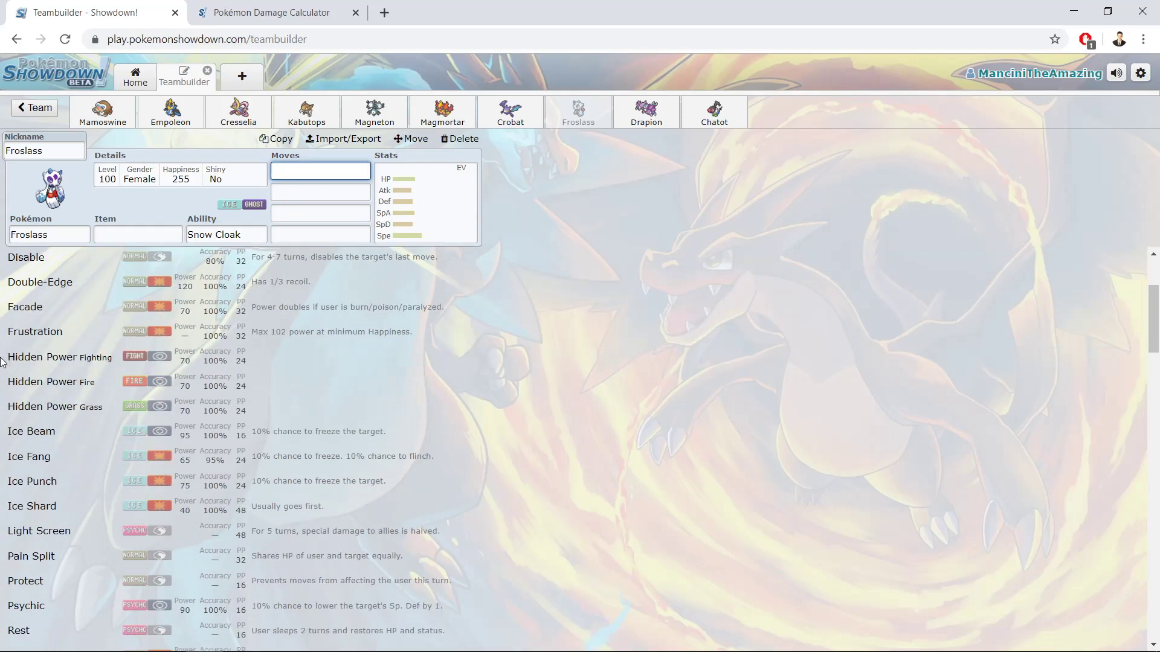
{"action": "scroll", "coordinate": [5, 357], "scroll_direction": "down", "scroll_amount": 2}
{"action": "scroll", "coordinate": [3, 432], "scroll_direction": "up", "scroll_amount": 3}
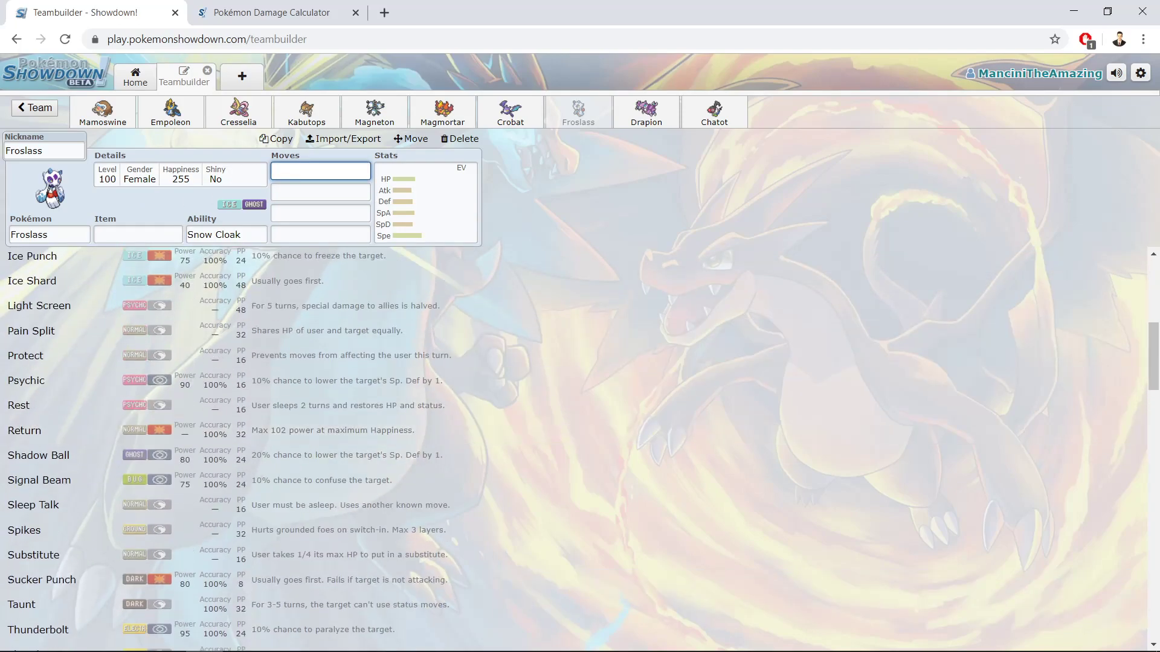
{"action": "scroll", "coordinate": [73, 577], "scroll_direction": "up", "scroll_amount": 4}
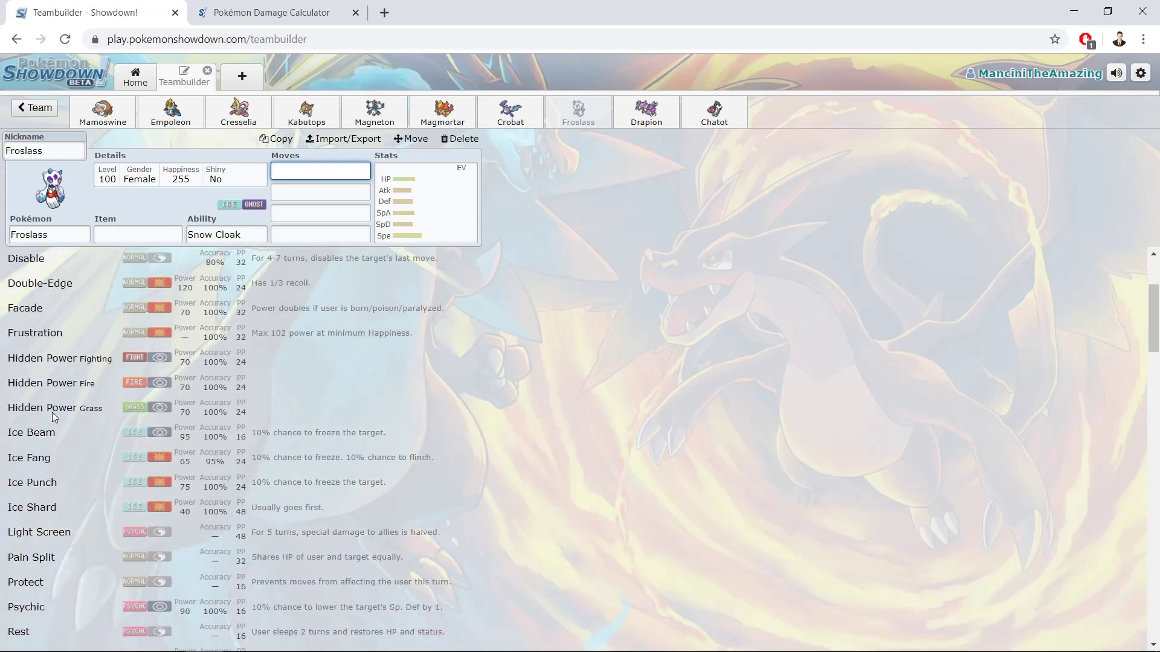
Examine Froslass's base stats, focusing on its Attack and Special Attack.
{"action": "left_click", "coordinate": [423, 205]}
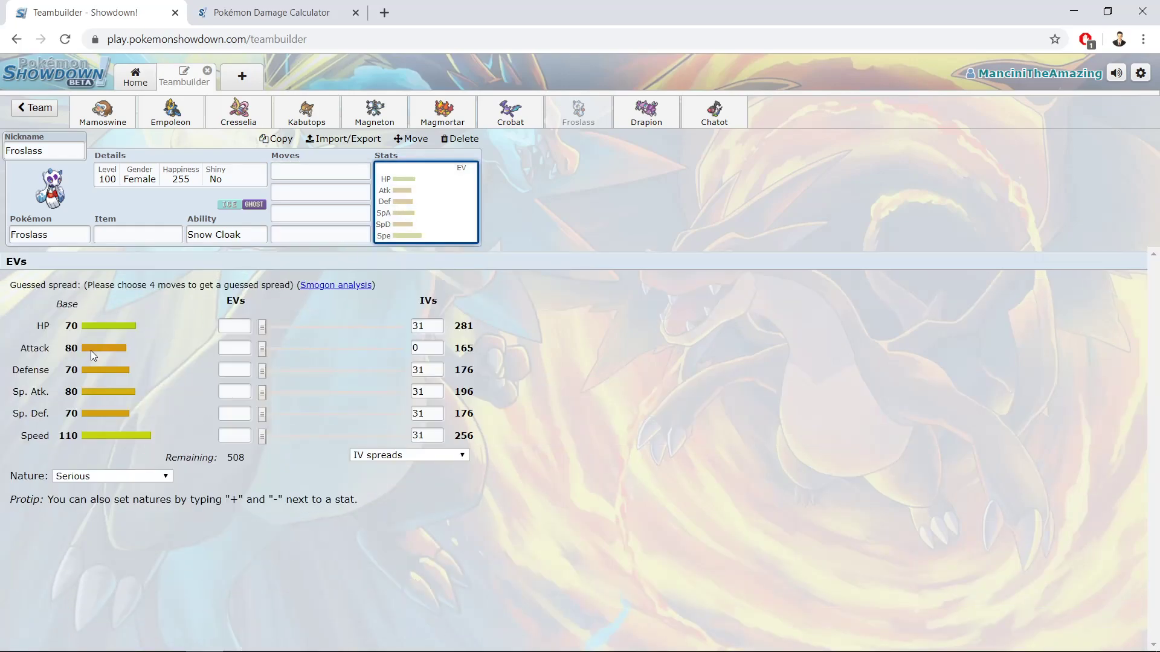
{"action": "left_click_drag", "start_coordinate": [40, 350], "coordinate": [82, 385]}
{"action": "left_click", "coordinate": [82, 385]}
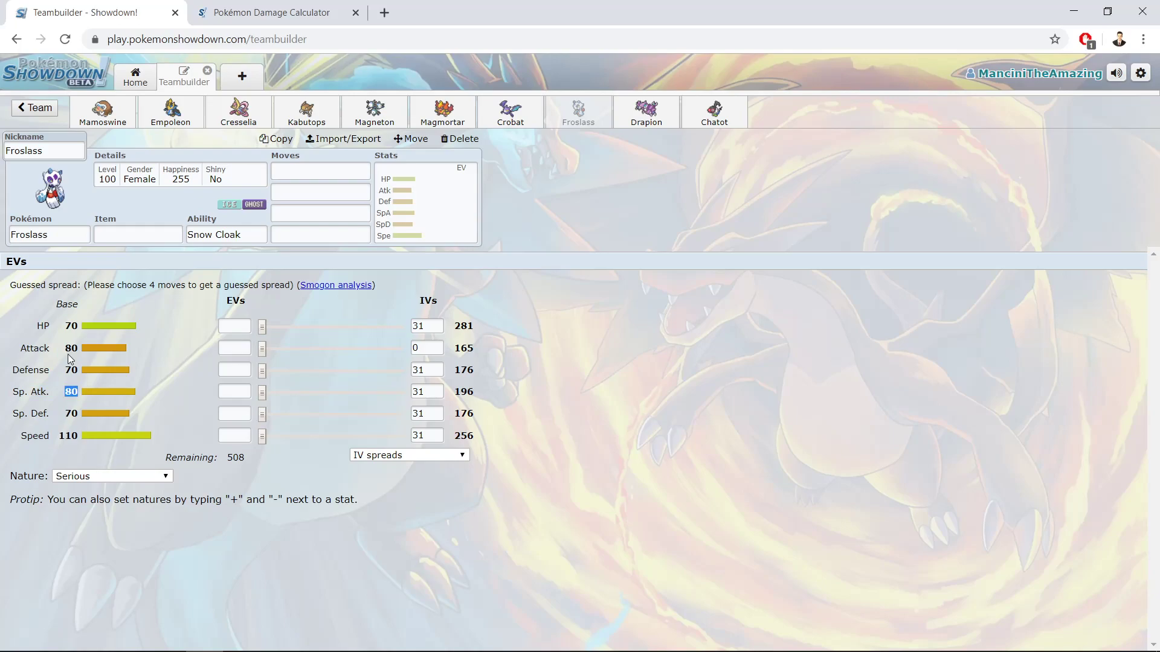
{"action": "double_click", "coordinate": [68, 349]}
{"action": "left_click", "coordinate": [68, 349]}
Compare the base stats of Crobat, Empoleon, Cresselia, Mamoswine, Kabutops and Magneton one after another.
{"action": "left_click", "coordinate": [513, 112]}
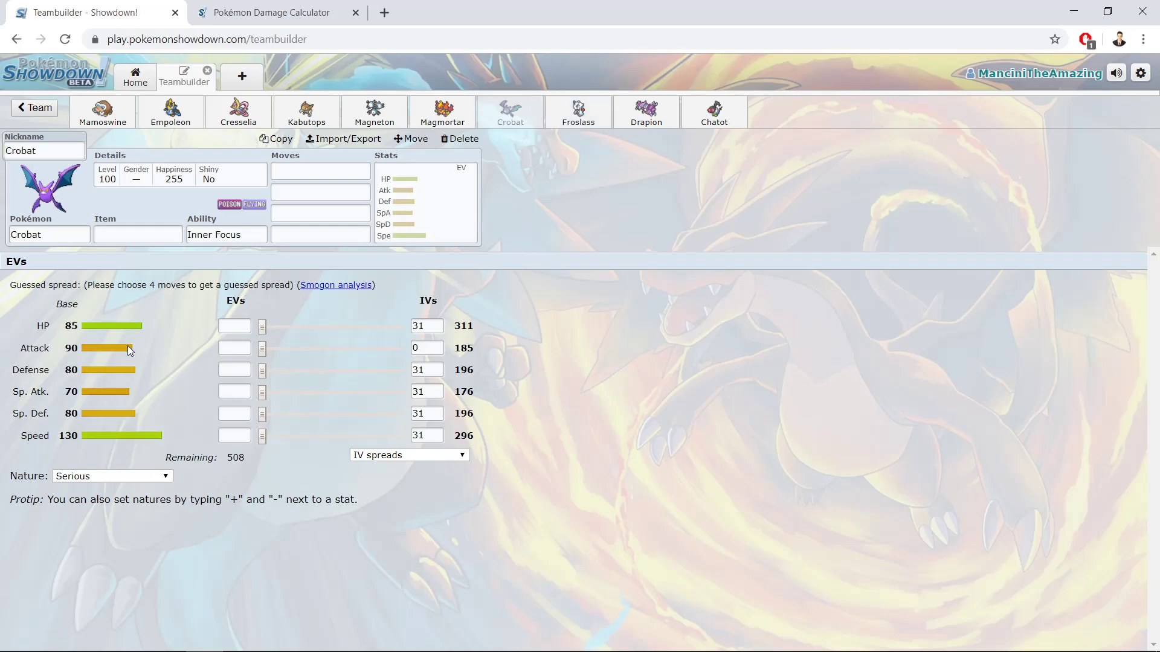
{"action": "left_click", "coordinate": [171, 111]}
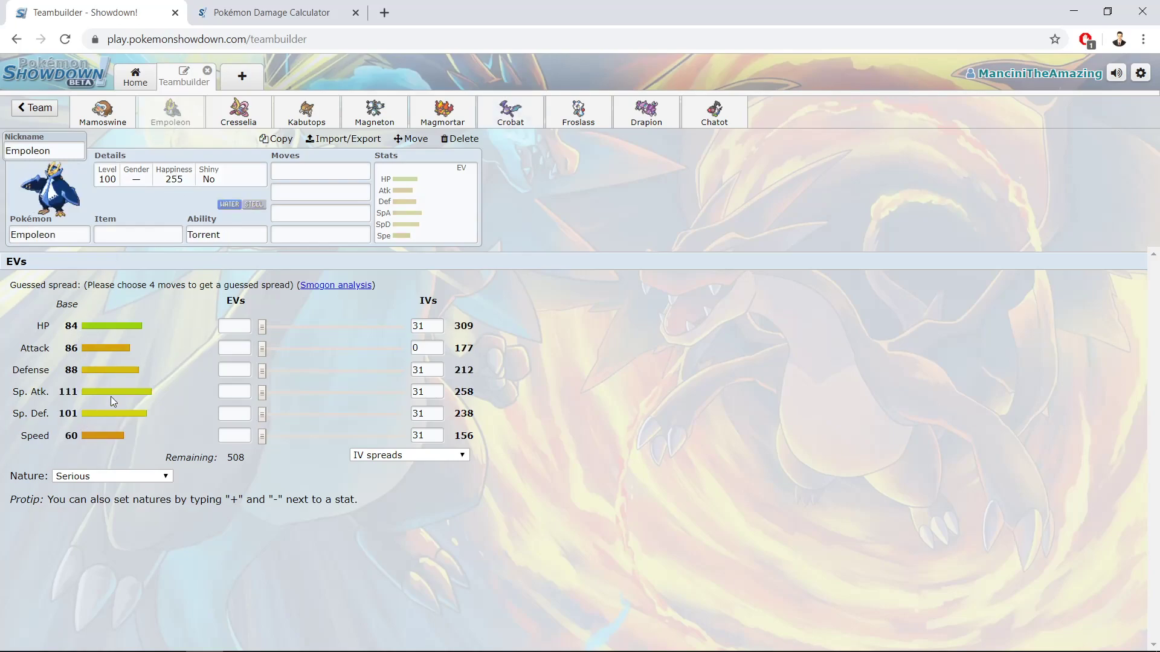
{"action": "left_click", "coordinate": [239, 112]}
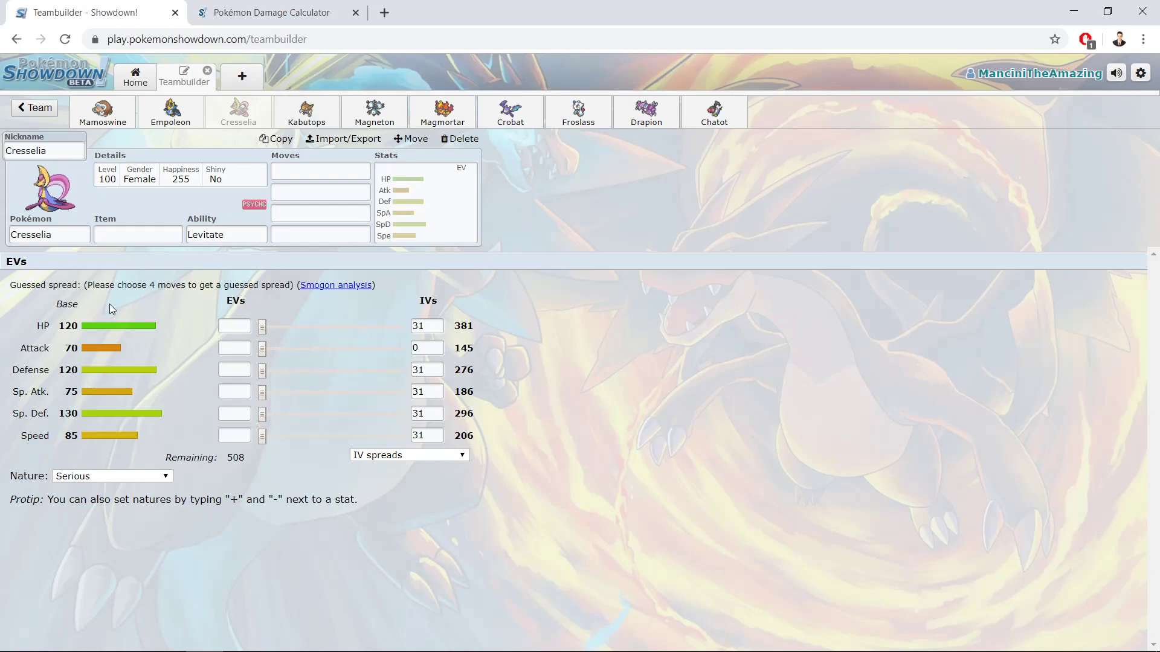
{"action": "left_click", "coordinate": [104, 111]}
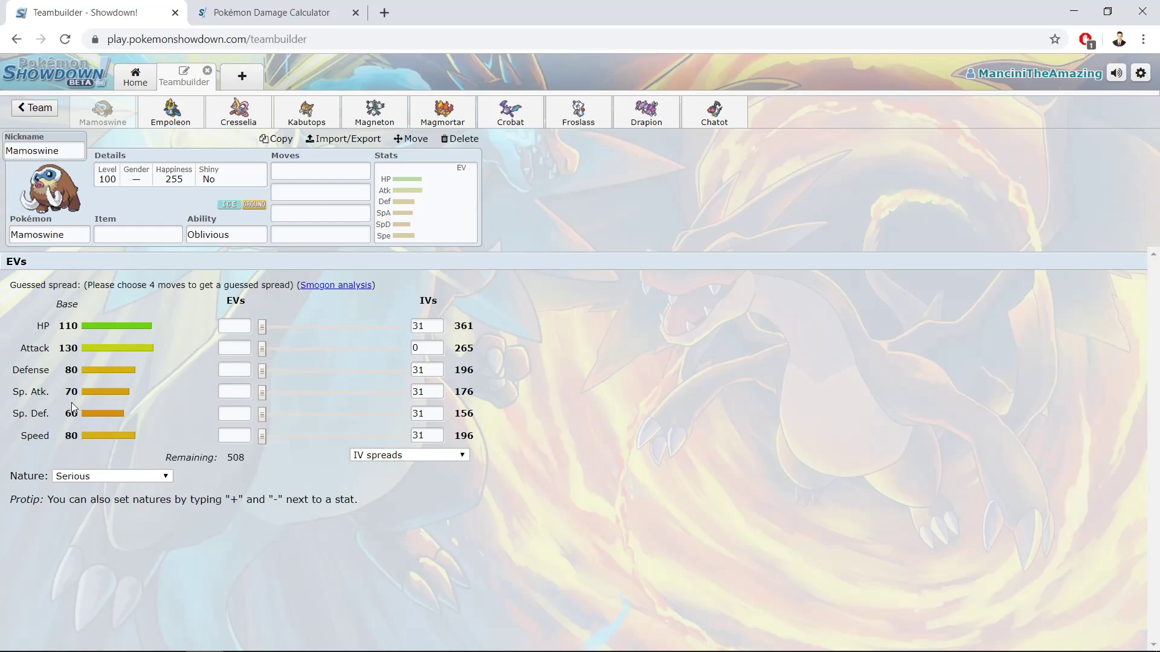
{"action": "left_click", "coordinate": [306, 111]}
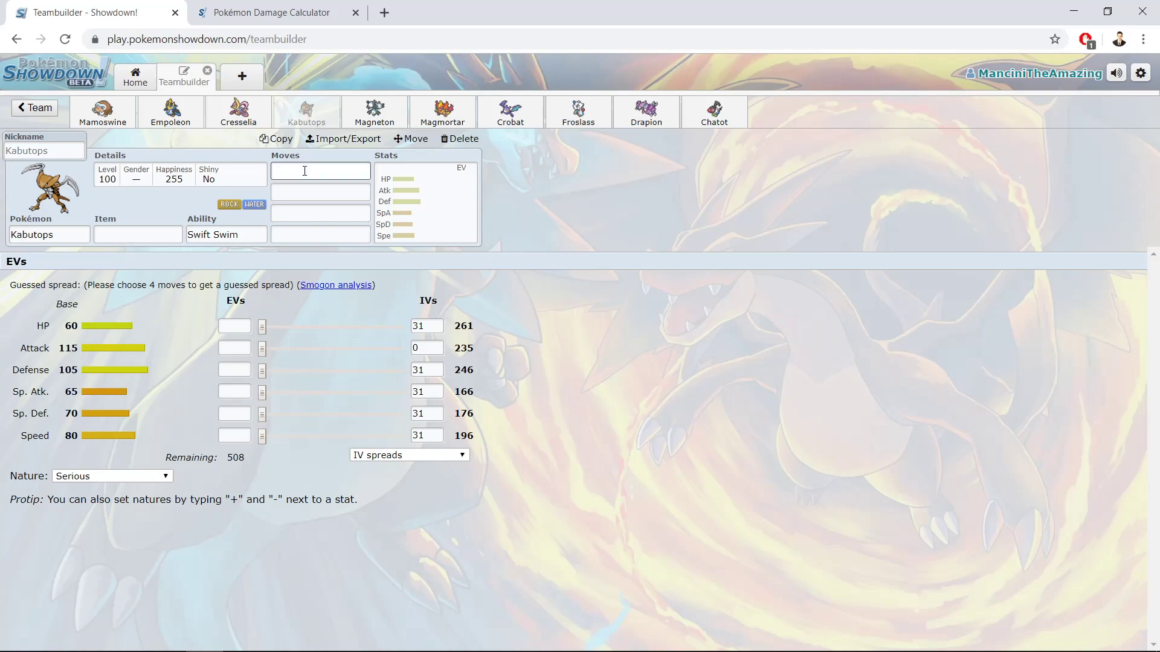
{"action": "left_click", "coordinate": [376, 117]}
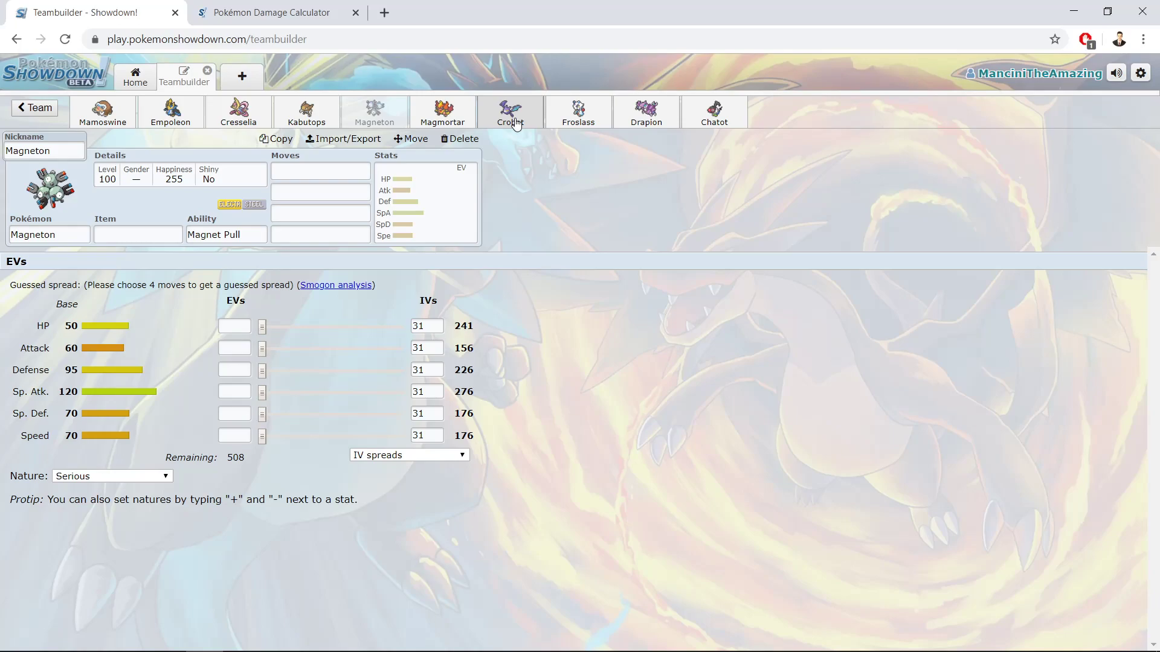
Check Magneton's first moves, its ability options and the popular items it can hold.
{"action": "left_click", "coordinate": [288, 181]}
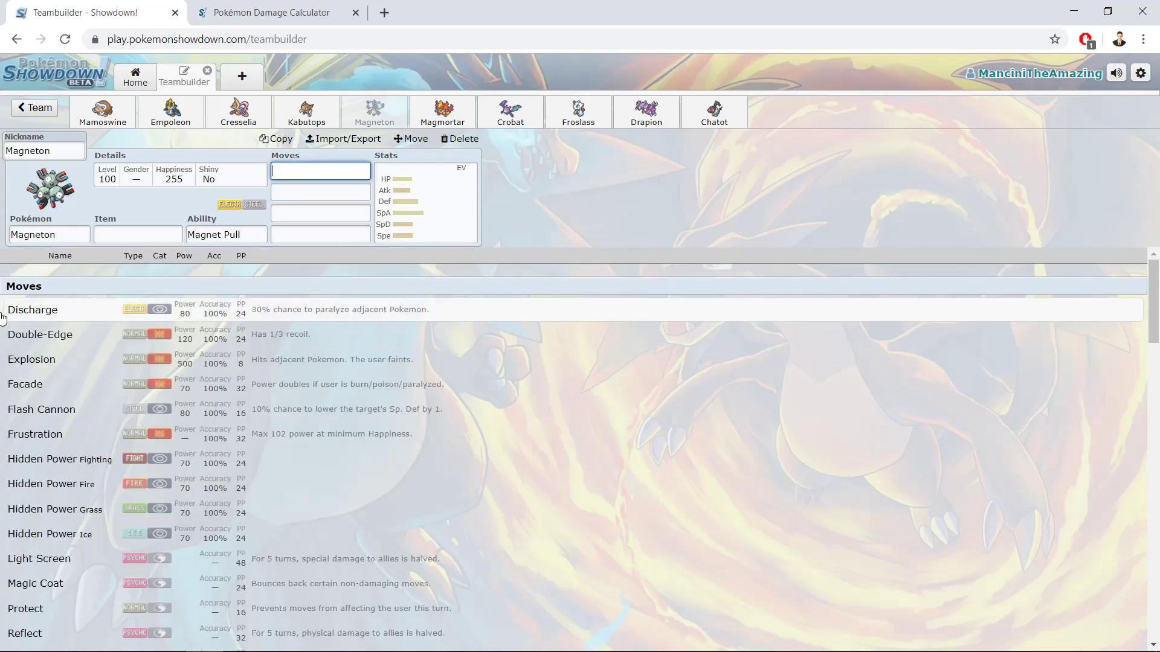
{"action": "key", "text": "shift+Tab"}
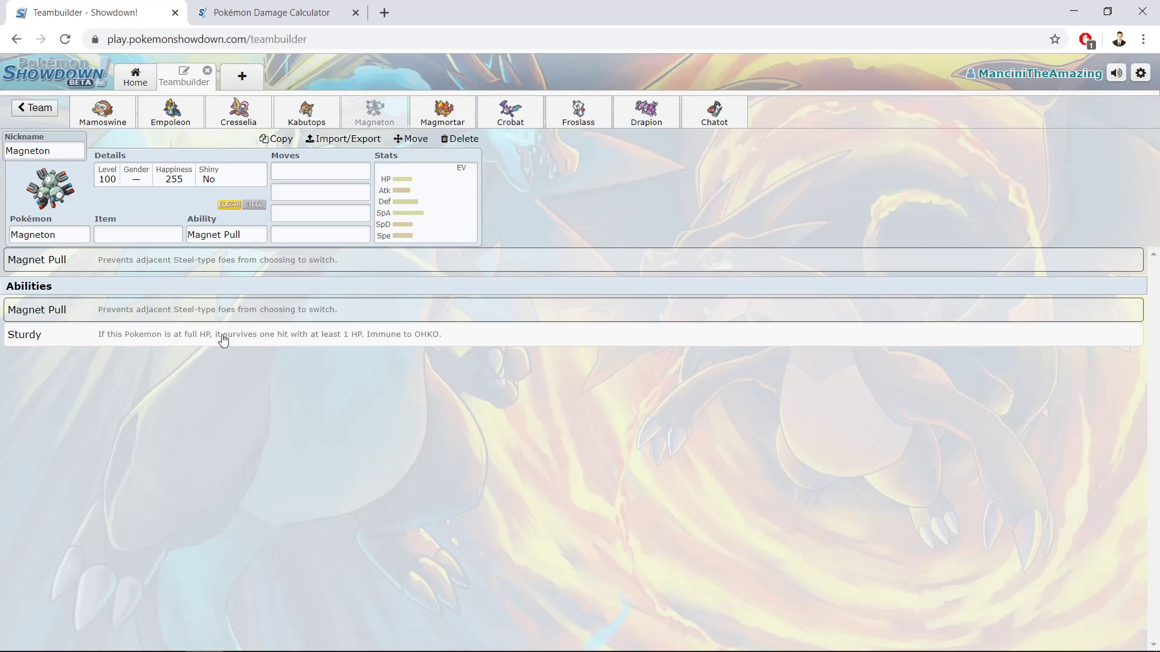
{"action": "left_click", "coordinate": [165, 234]}
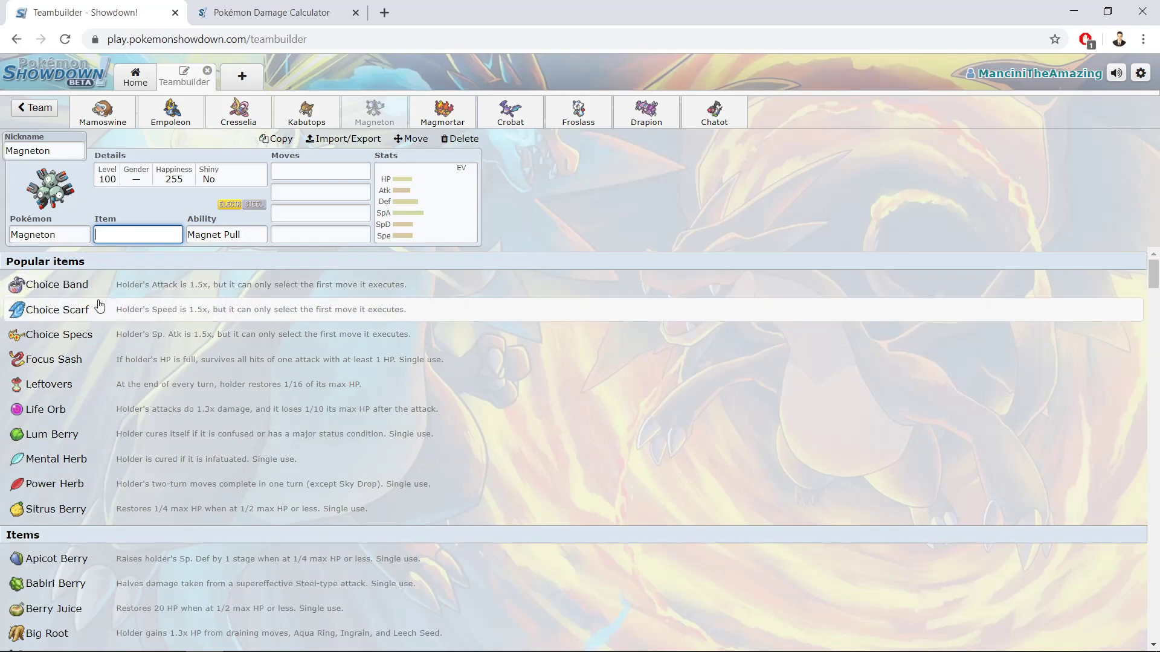
Examine Magneton's base stats, including its Special Attack, and look through its move list down to Toxic.
{"action": "left_click", "coordinate": [418, 224]}
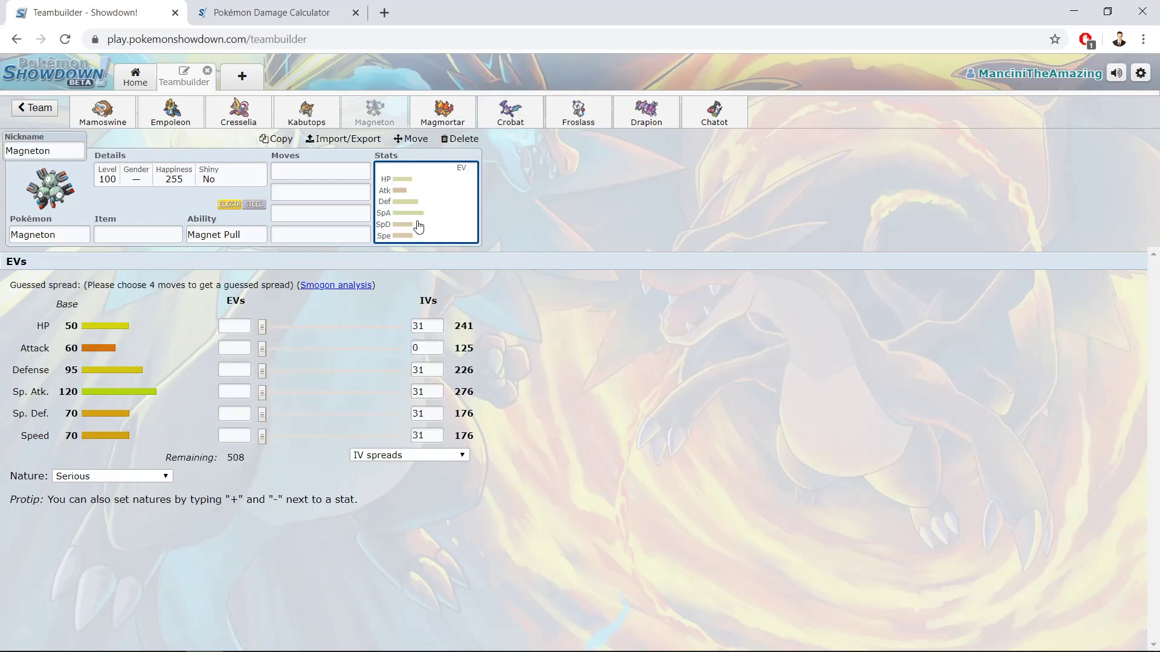
{"action": "left_click_drag", "start_coordinate": [114, 353], "coordinate": [199, 458]}
{"action": "left_click", "coordinate": [62, 391]}
{"action": "double_click", "coordinate": [62, 391]}
{"action": "left_click", "coordinate": [72, 448]}
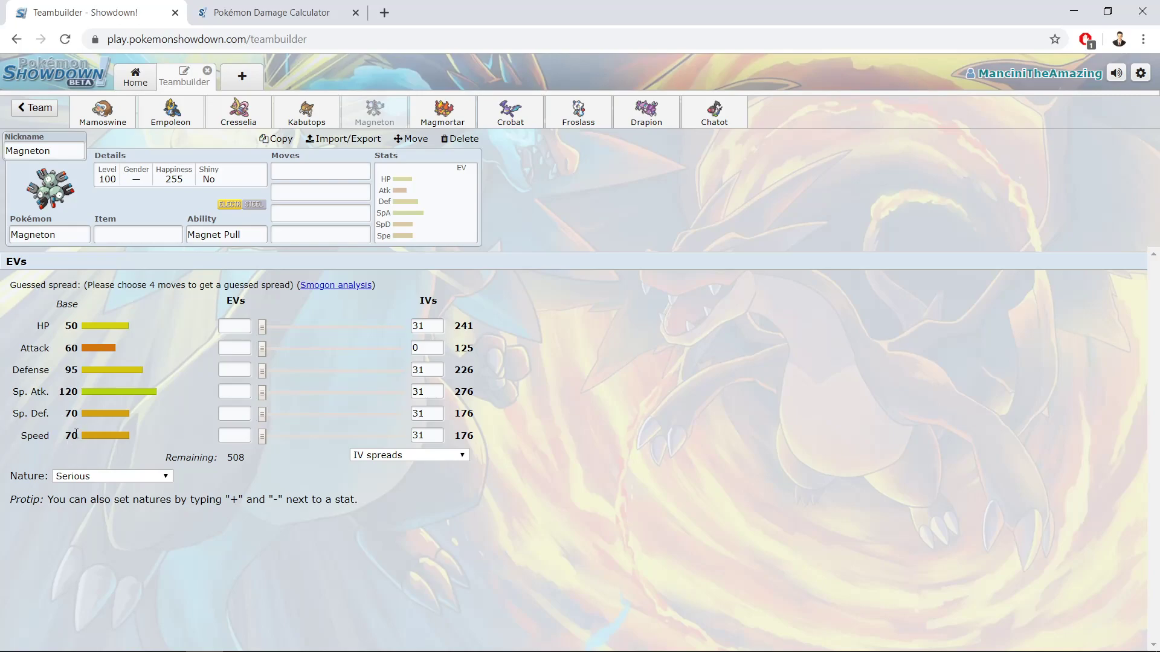
{"action": "left_click_drag", "start_coordinate": [28, 483], "coordinate": [178, 299]}
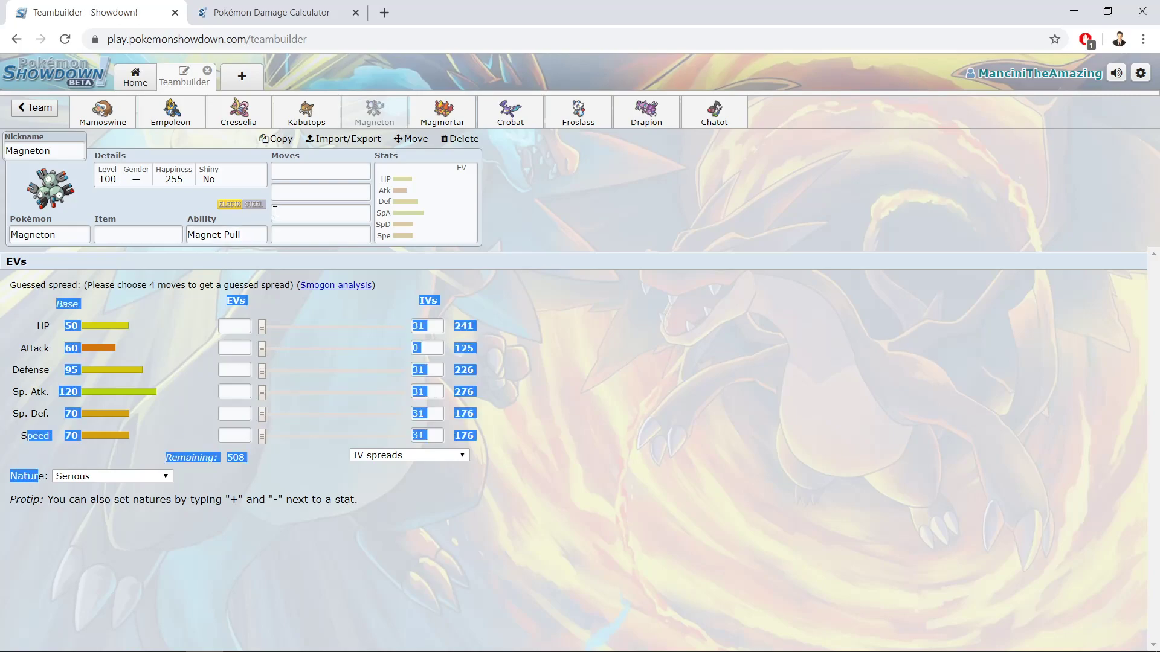
{"action": "left_click", "coordinate": [177, 299]}
{"action": "left_click", "coordinate": [314, 171]}
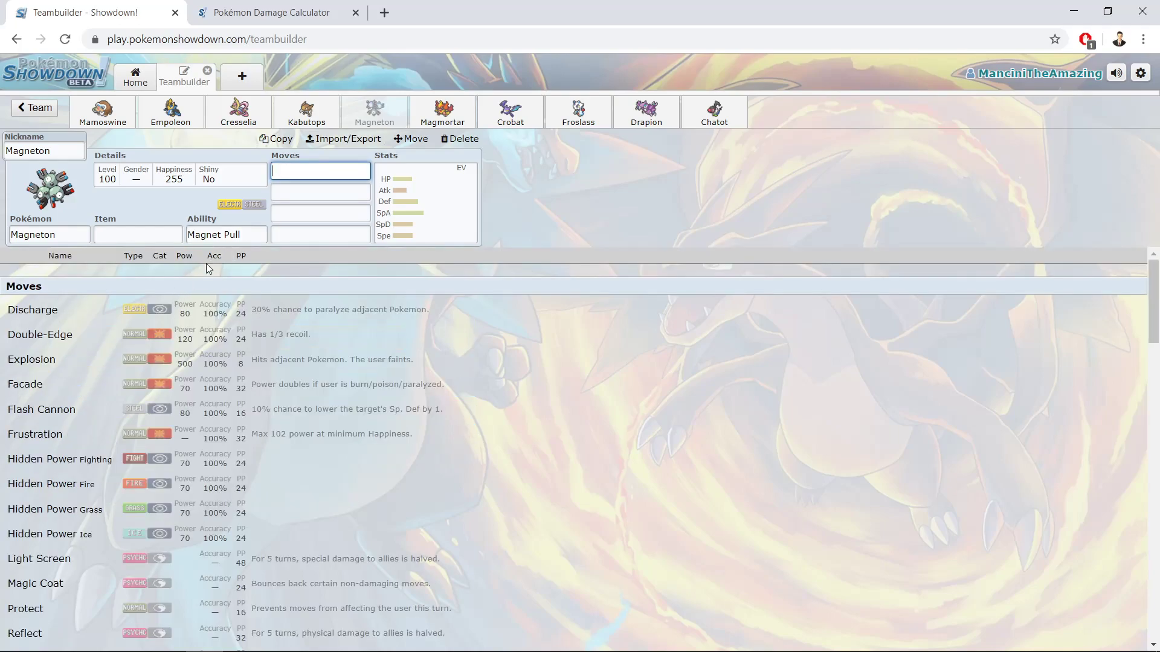
{"action": "scroll", "coordinate": [11, 311], "scroll_direction": "down", "scroll_amount": 4}
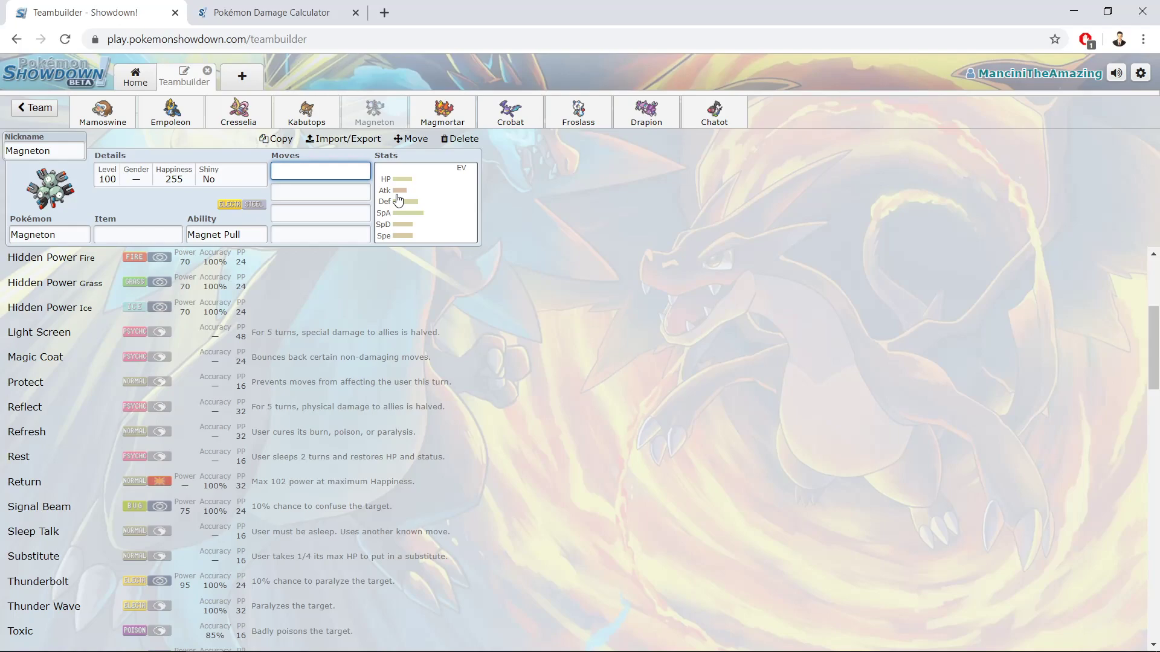
Filter the species list by Steel type and look through the matching Pokémon down to Lucario.
{"action": "left_click", "coordinate": [52, 233]}
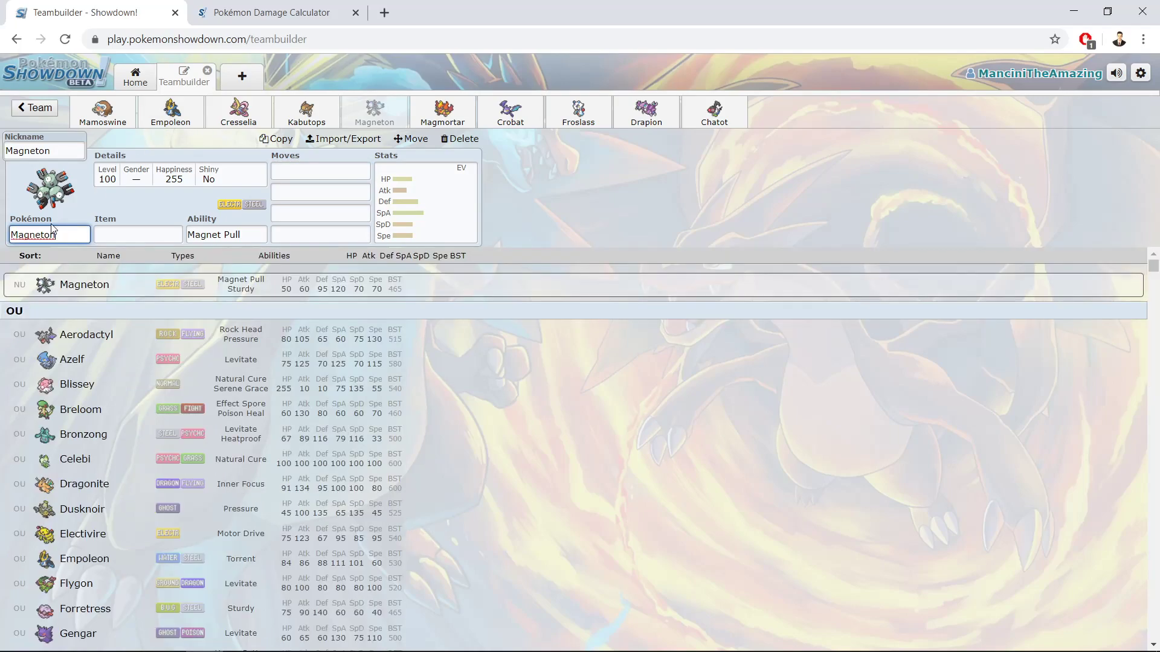
{"action": "left_click", "coordinate": [183, 255]}
{"action": "scroll", "coordinate": [90, 543], "scroll_direction": "down", "scroll_amount": 2}
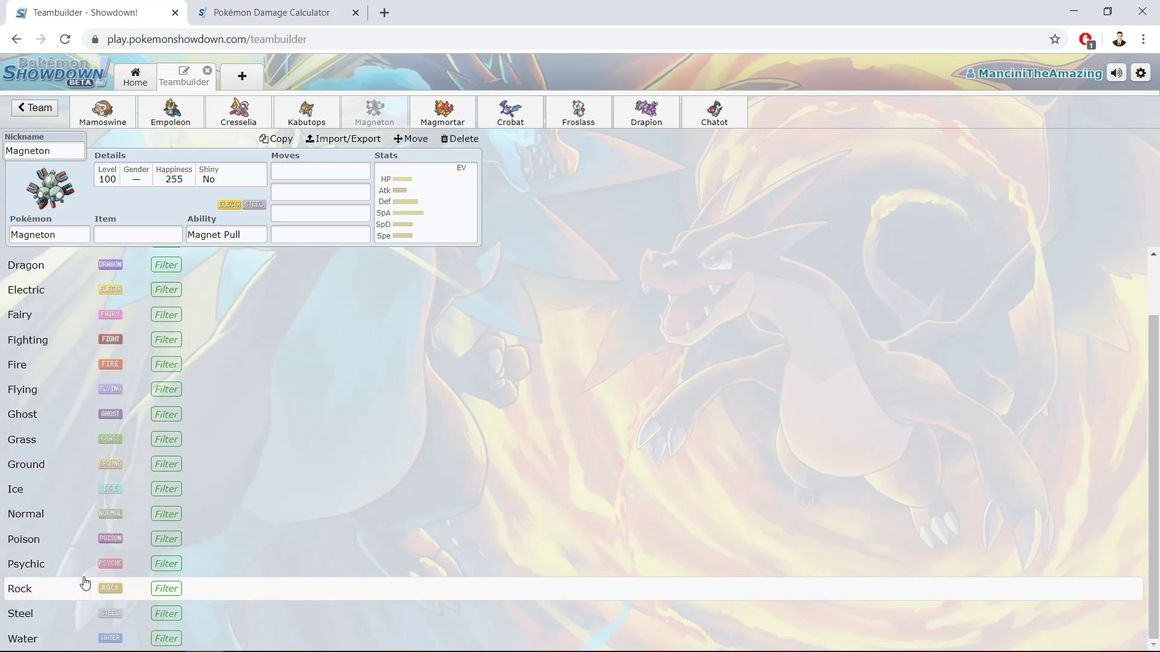
{"action": "left_click", "coordinate": [70, 611]}
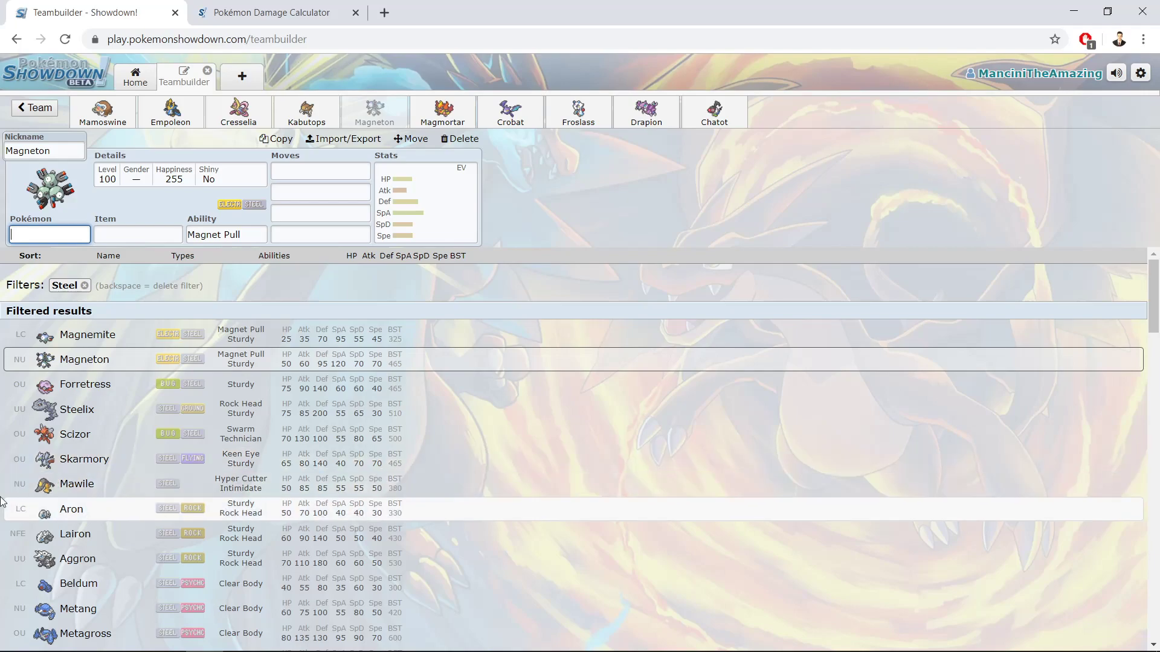
{"action": "scroll", "coordinate": [5, 482], "scroll_direction": "down", "scroll_amount": 1}
{"action": "scroll", "coordinate": [3, 483], "scroll_direction": "down", "scroll_amount": 2}
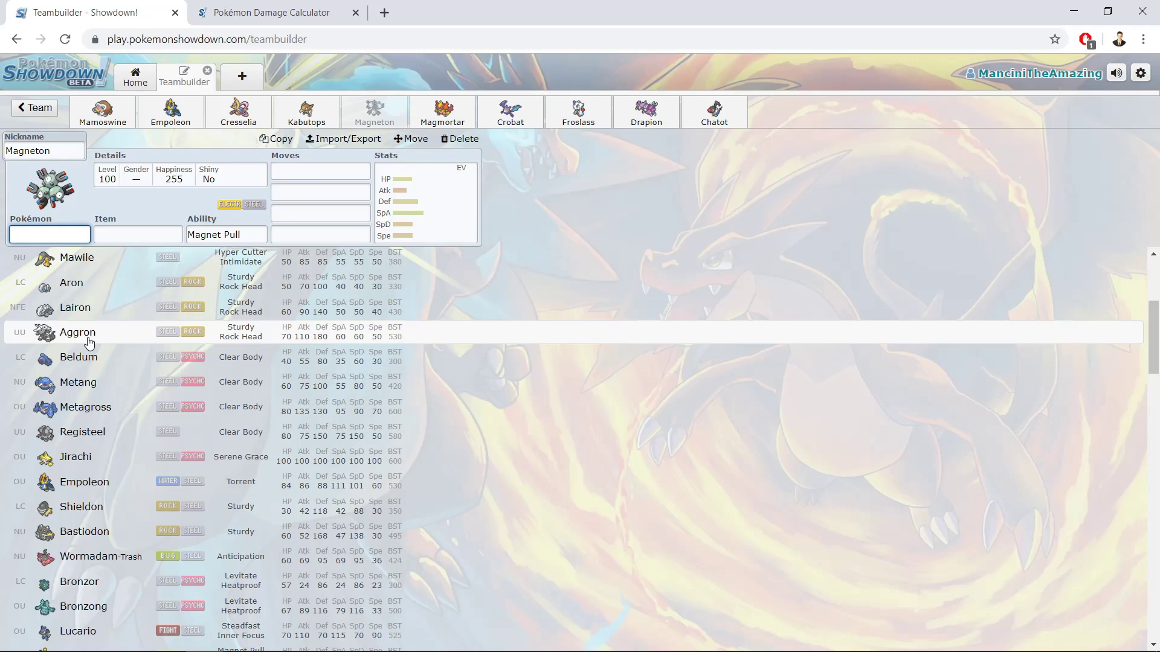
Browse Magneton's held items down to the Pokémon-specific ones, then bring up the species list.
{"action": "left_click", "coordinate": [129, 233]}
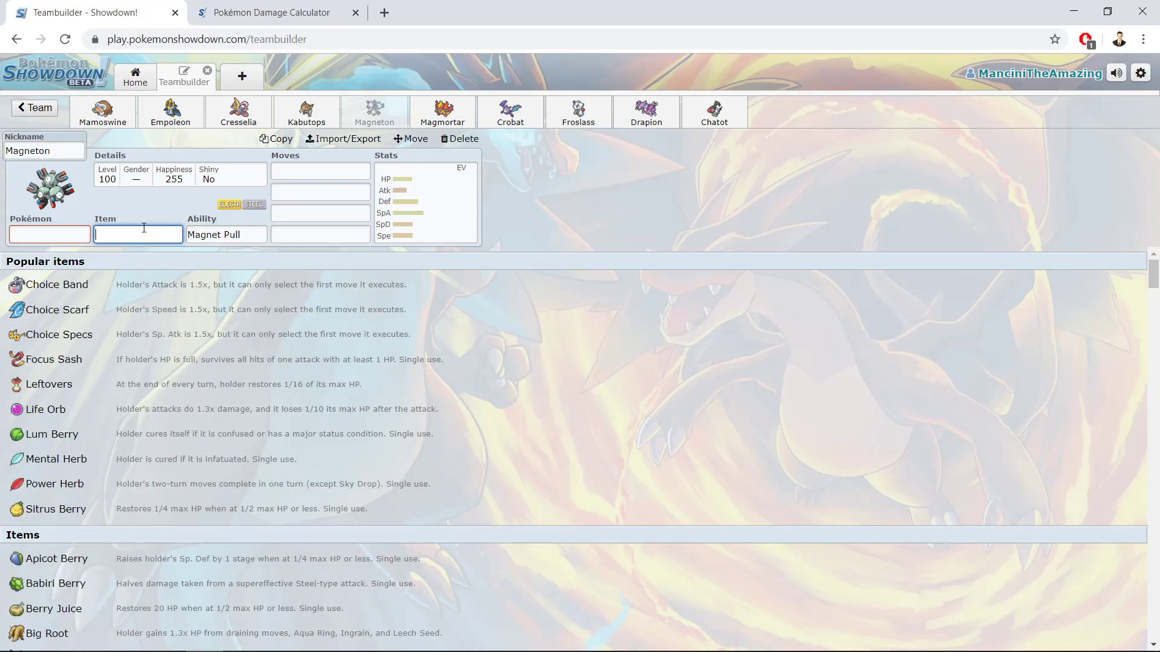
{"action": "scroll", "coordinate": [16, 464], "scroll_direction": "down", "scroll_amount": 6}
{"action": "scroll", "coordinate": [16, 464], "scroll_direction": "down", "scroll_amount": 20}
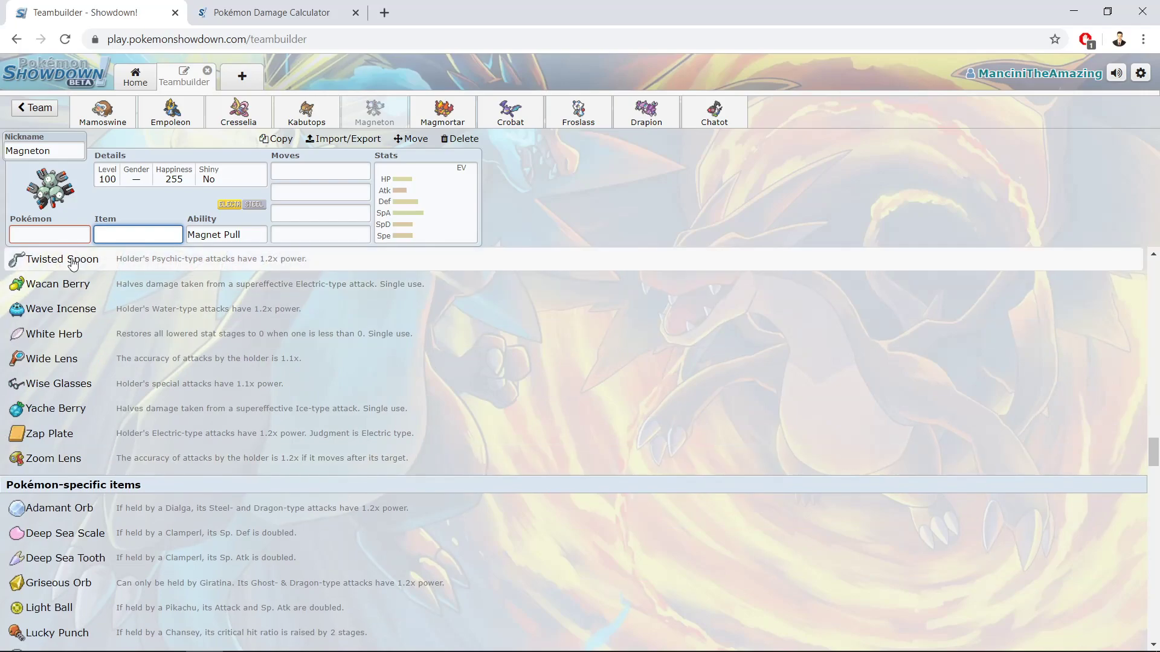
{"action": "left_click", "coordinate": [76, 235]}
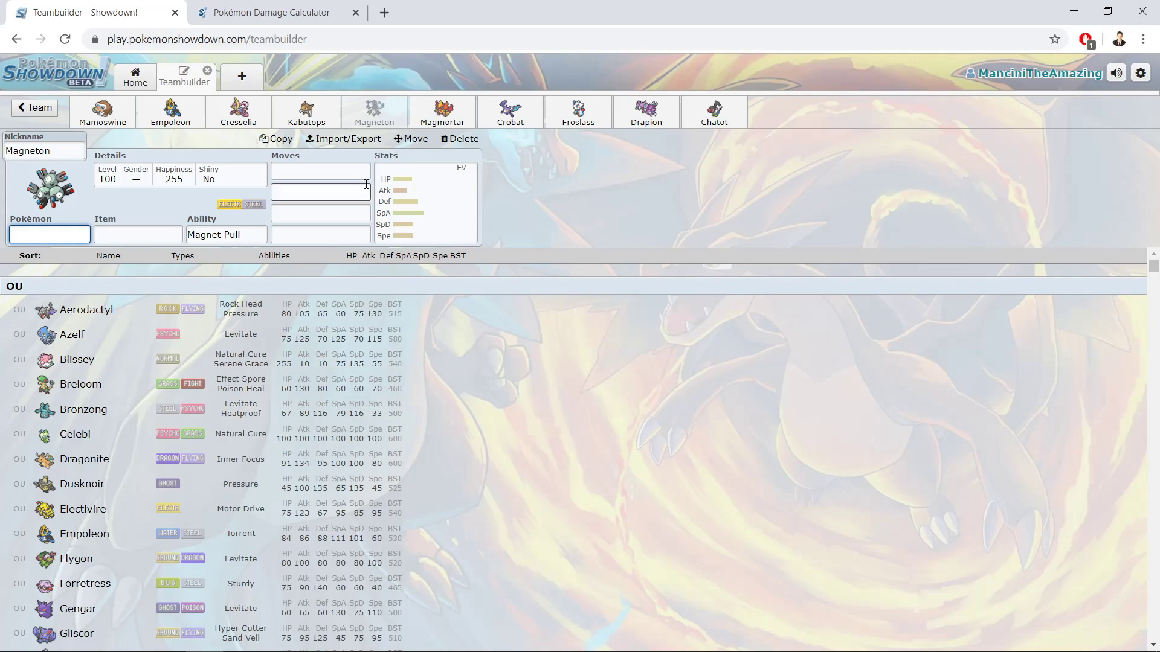
Review Magneton's move list from Discharge down to the usually useless moves and return to its beginning.
{"action": "left_click", "coordinate": [428, 183]}
{"action": "left_click", "coordinate": [320, 192]}
{"action": "scroll", "coordinate": [251, 405], "scroll_direction": "down", "scroll_amount": 5}
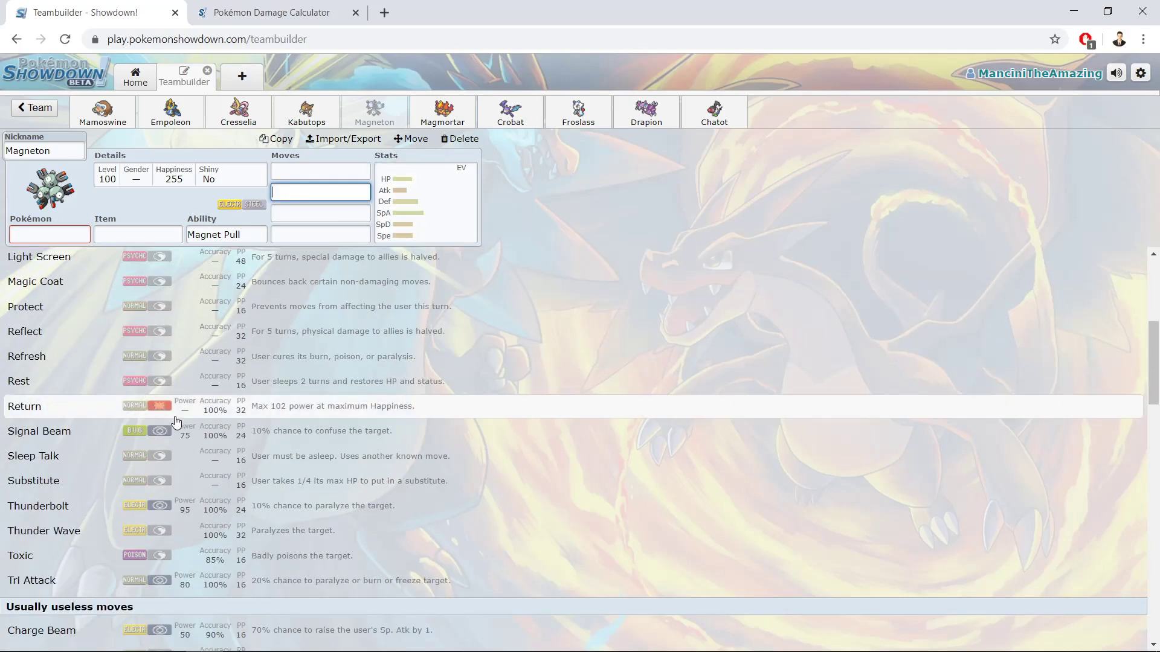
{"action": "scroll", "coordinate": [109, 401], "scroll_direction": "up", "scroll_amount": 3}
{"action": "scroll", "coordinate": [91, 392], "scroll_direction": "up", "scroll_amount": 3}
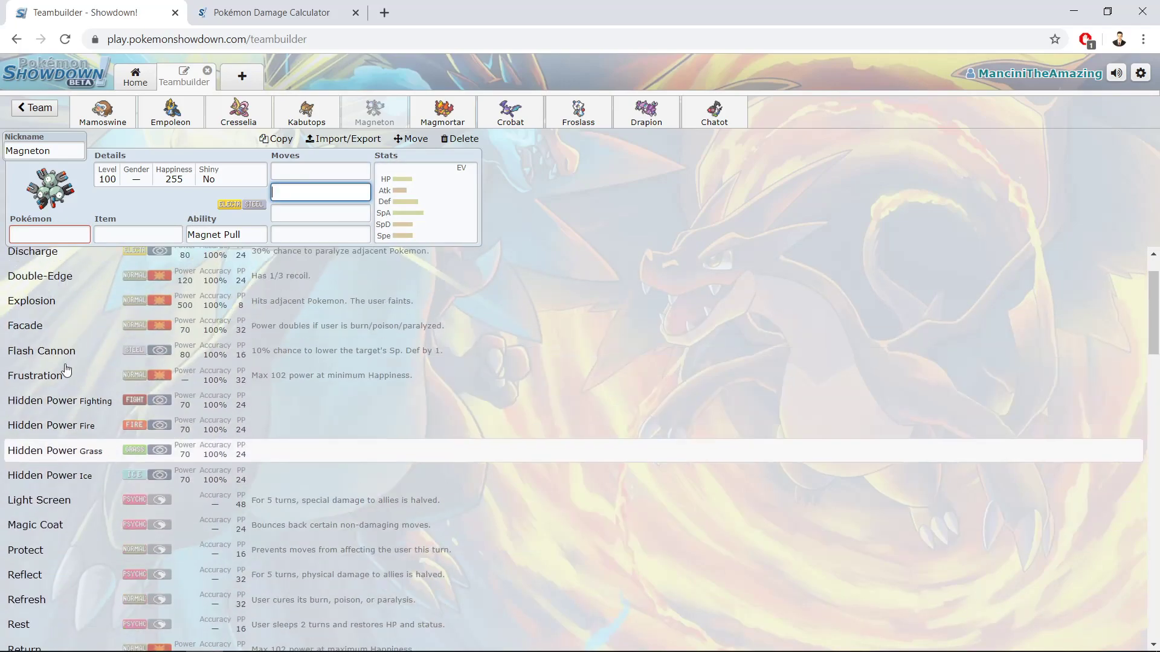
{"action": "scroll", "coordinate": [259, 383], "scroll_direction": "down", "scroll_amount": 3}
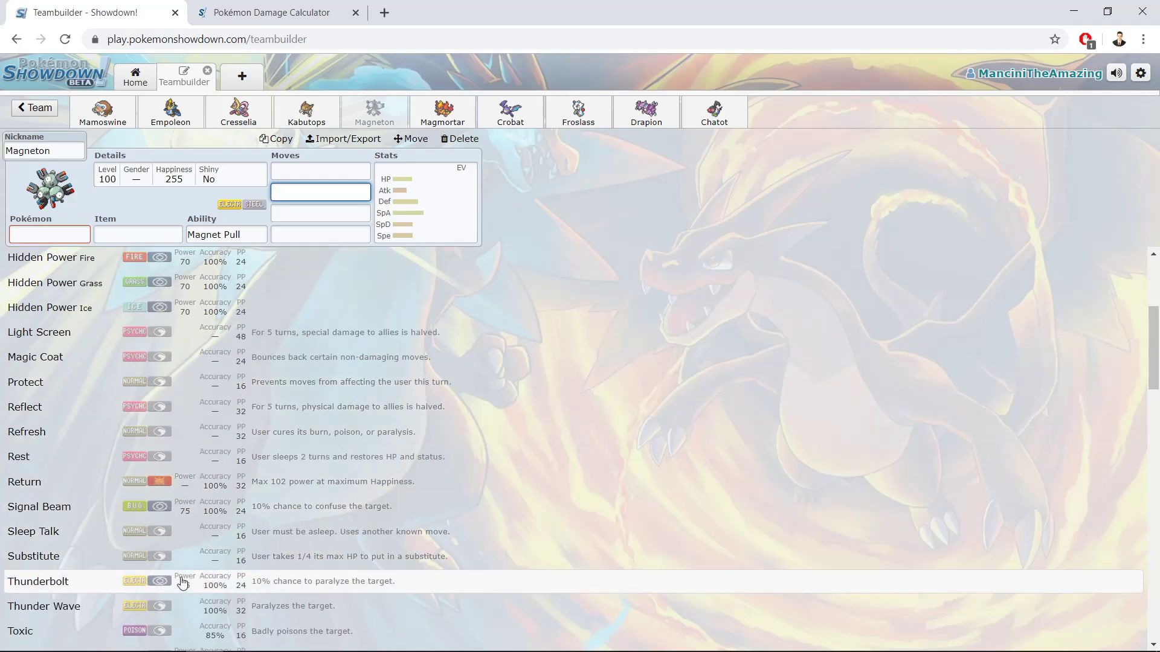
{"action": "scroll", "coordinate": [183, 583], "scroll_direction": "down", "scroll_amount": 1}
{"action": "scroll", "coordinate": [183, 583], "scroll_direction": "up", "scroll_amount": 4}
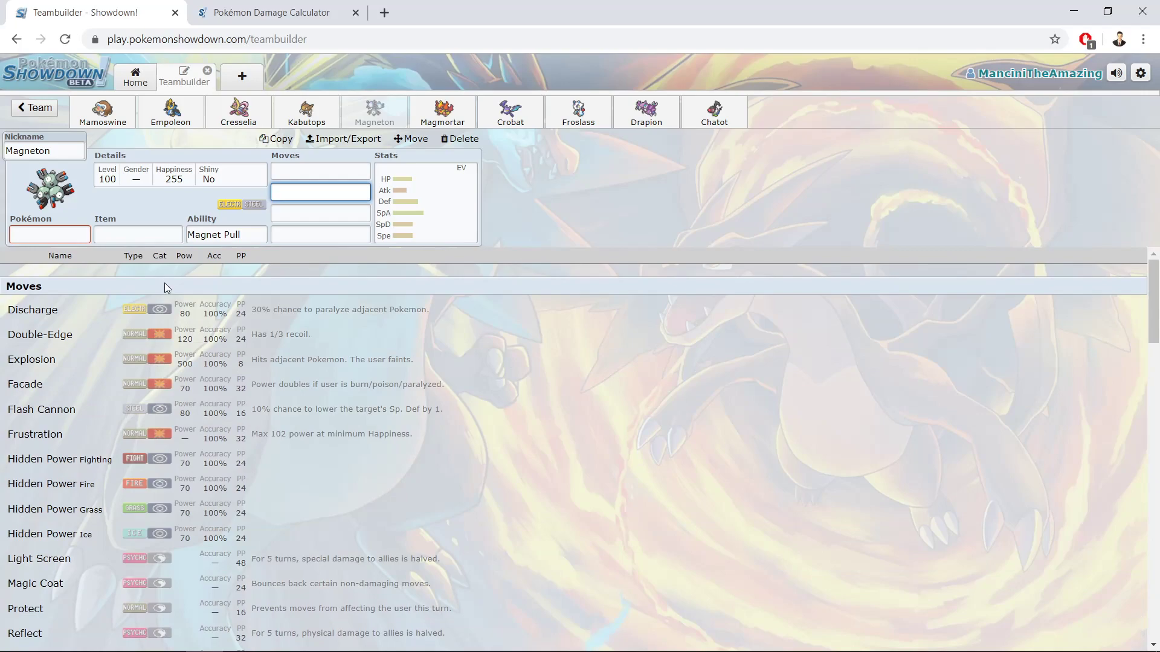
Go back to Magneton's stats and look over all of its base values.
{"action": "left_click", "coordinate": [417, 237]}
{"action": "left_click_drag", "start_coordinate": [71, 415], "coordinate": [99, 436]}
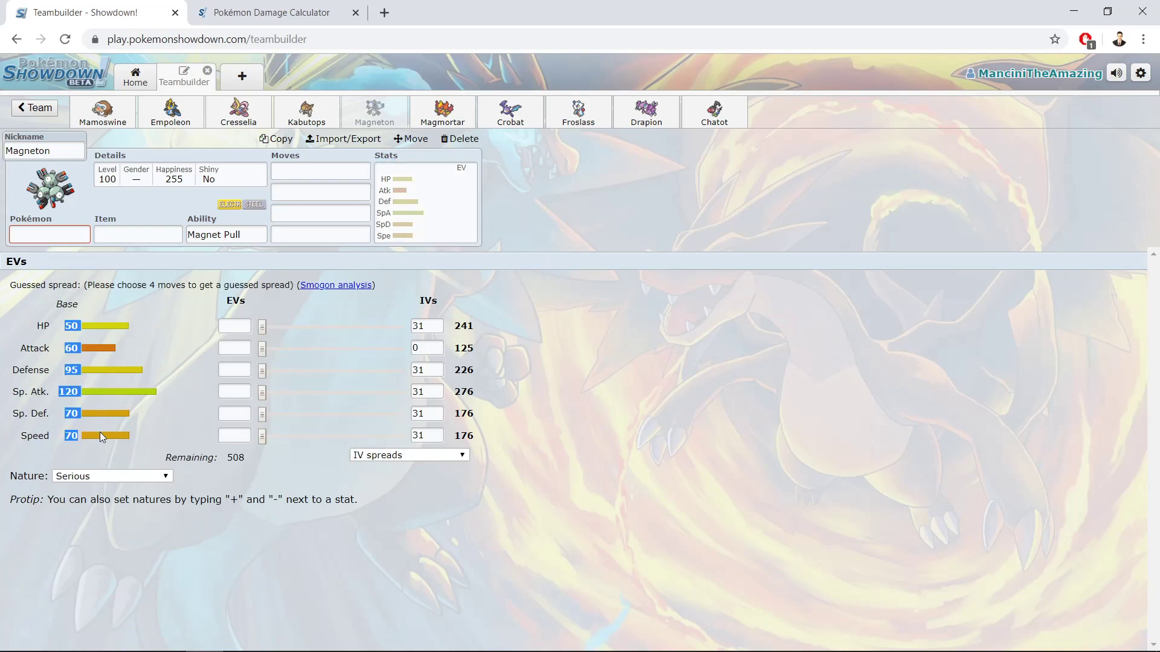
{"action": "left_click", "coordinate": [100, 432]}
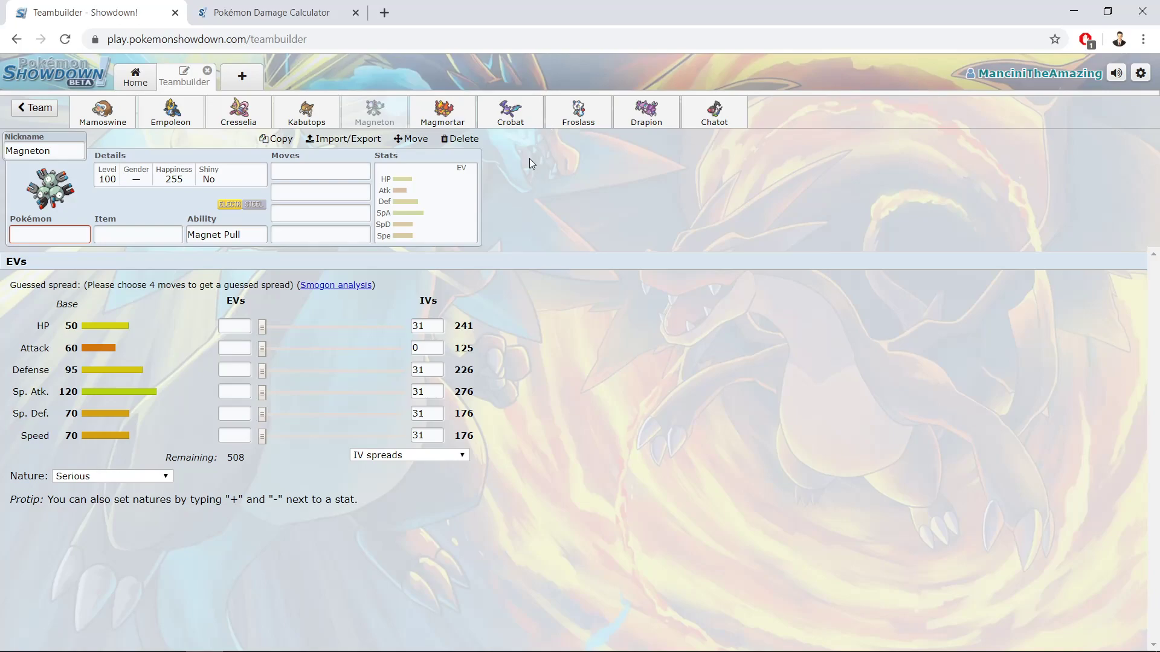
Open Chatot and view its base stats, then bring up its move list.
{"action": "left_click", "coordinate": [671, 121]}
{"action": "left_click", "coordinate": [689, 123]}
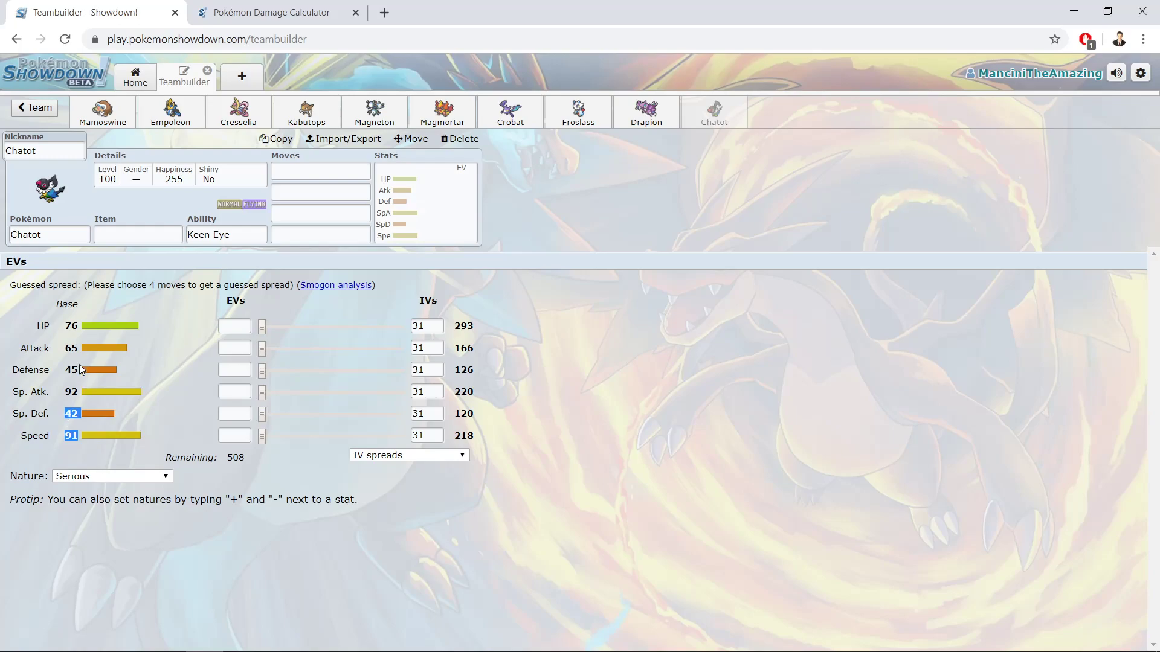
{"action": "left_click", "coordinate": [320, 171]}
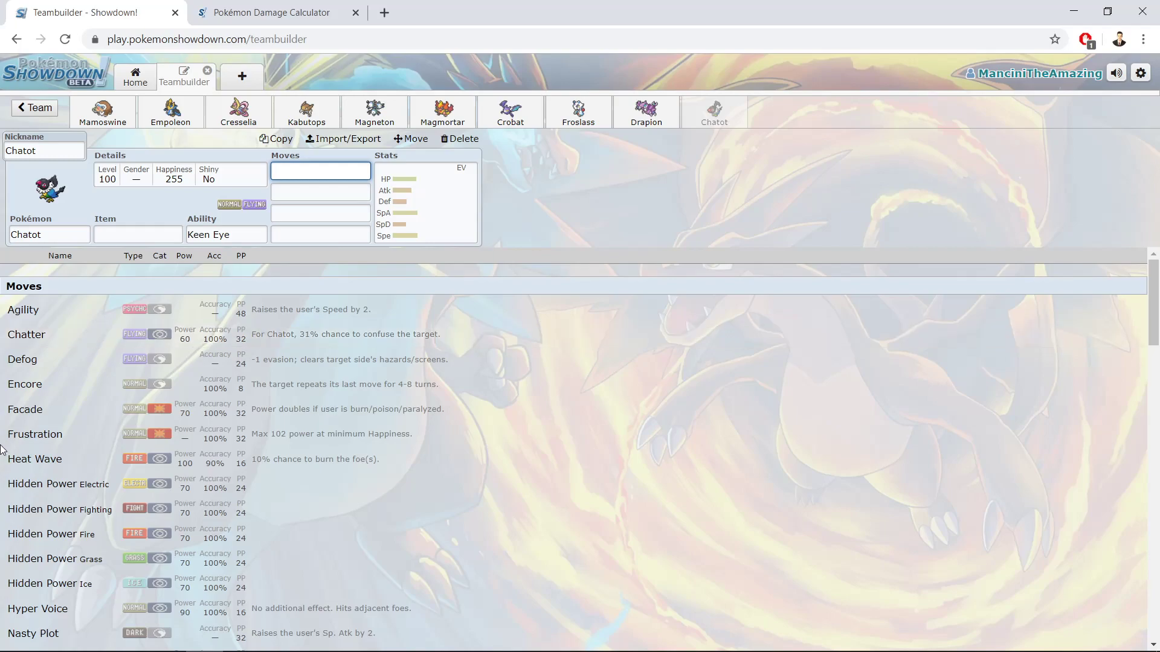
Read Chatot's full move list, from Agility down to Uproar among the usually useless moves, and return to its beginning.
{"action": "scroll", "coordinate": [2, 452], "scroll_direction": "down", "scroll_amount": 1}
{"action": "scroll", "coordinate": [24, 375], "scroll_direction": "up", "scroll_amount": 1}
{"action": "scroll", "coordinate": [20, 398], "scroll_direction": "down", "scroll_amount": 3}
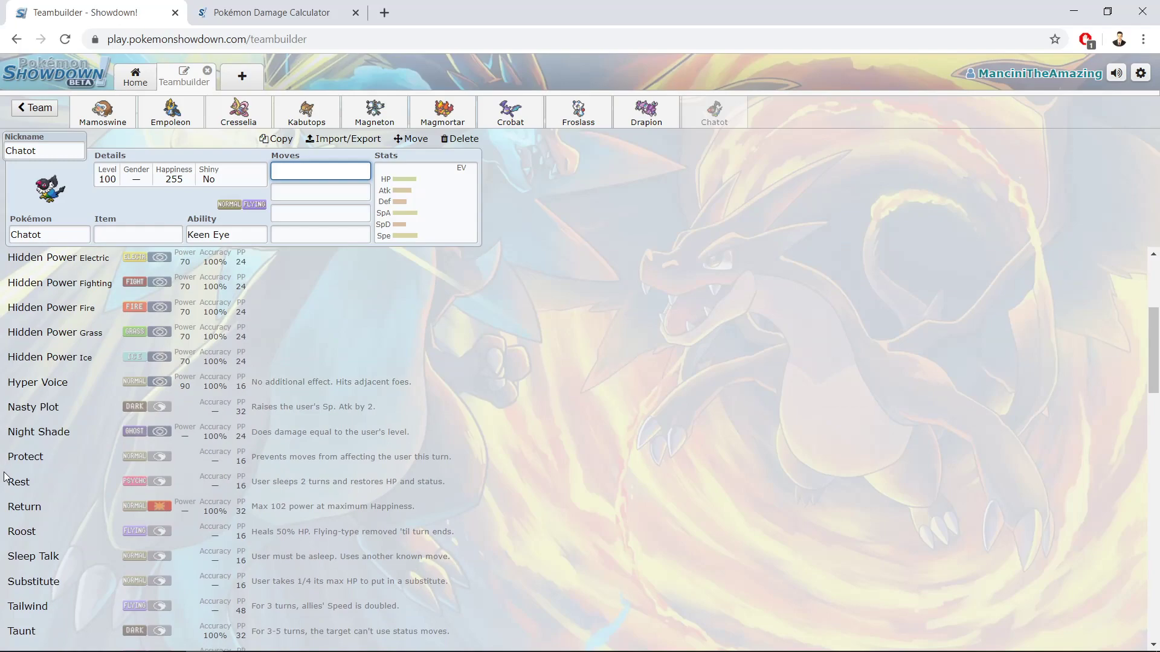
{"action": "scroll", "coordinate": [6, 477], "scroll_direction": "down", "scroll_amount": 4}
{"action": "scroll", "coordinate": [6, 477], "scroll_direction": "up", "scroll_amount": 2}
{"action": "scroll", "coordinate": [6, 477], "scroll_direction": "down", "scroll_amount": 15}
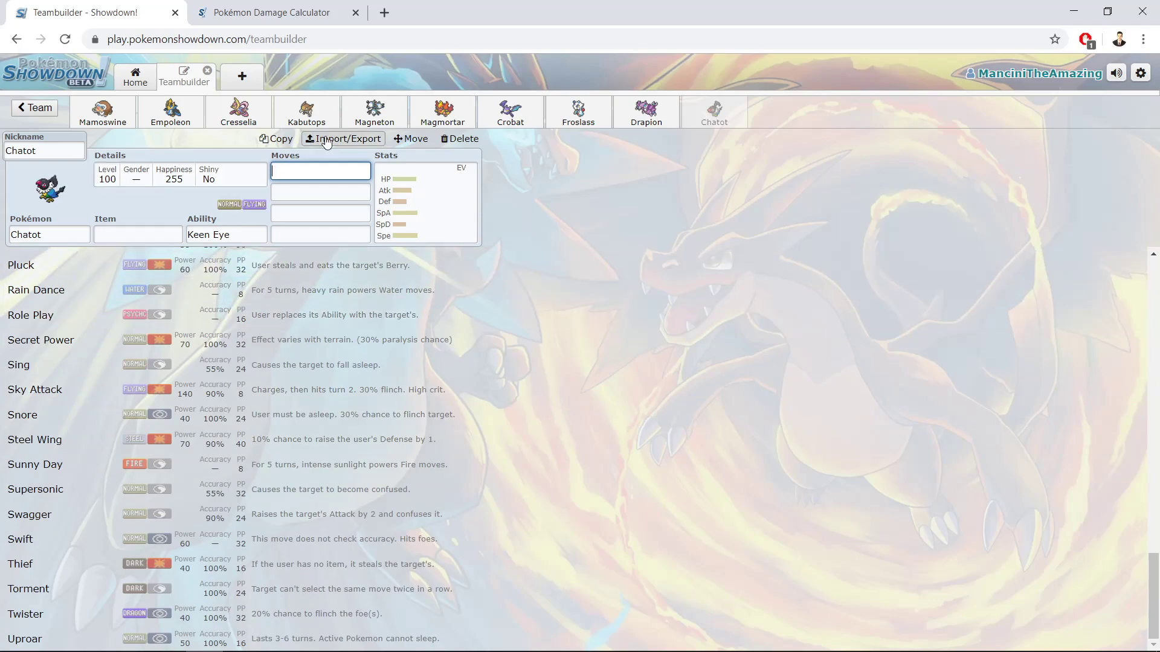
{"action": "scroll", "coordinate": [3, 379], "scroll_direction": "up", "scroll_amount": 10}
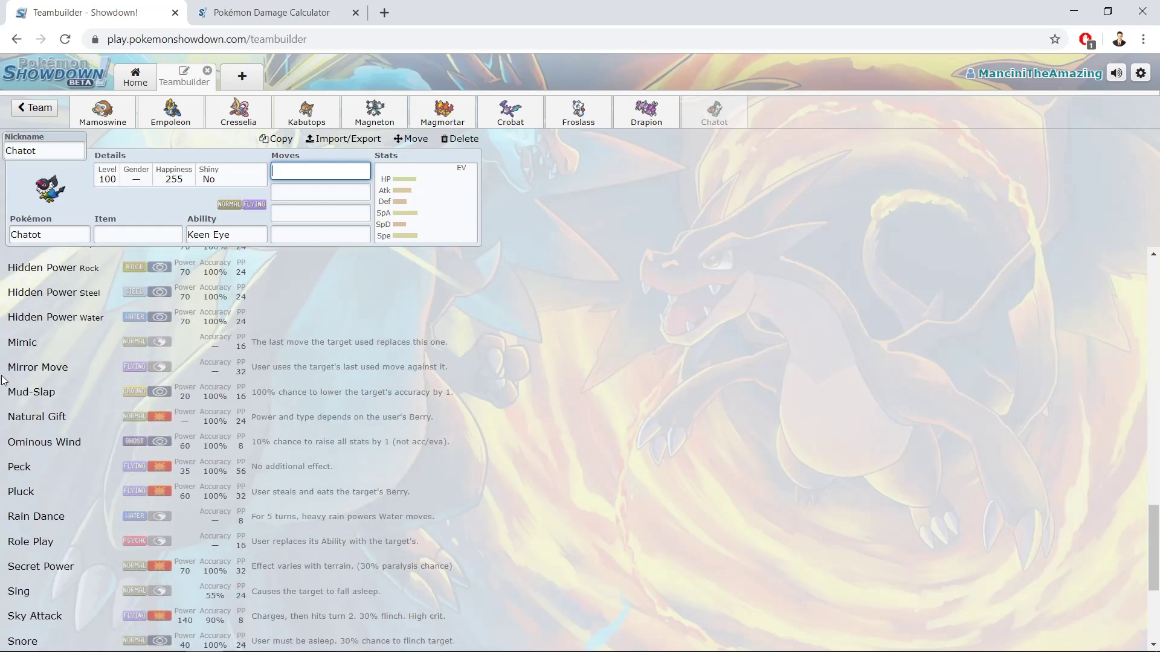
{"action": "scroll", "coordinate": [3, 380], "scroll_direction": "up", "scroll_amount": 15}
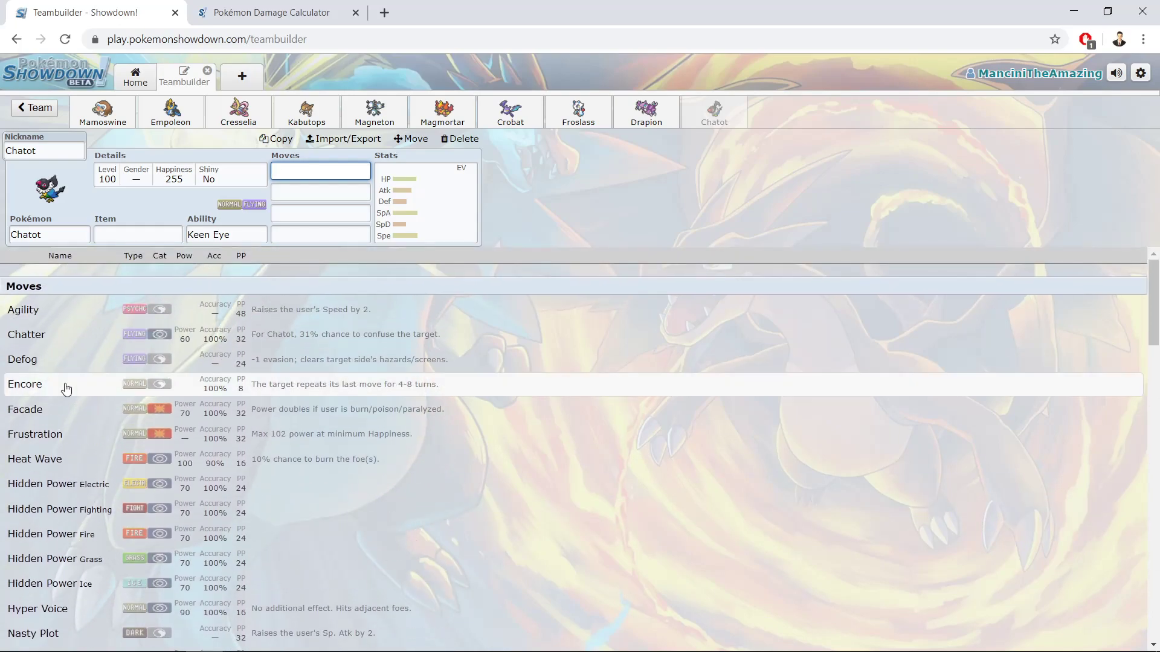
Go over Chatot's main moves again, comparing options such as Chatter, Heat Wave, Hyper Voice and Nasty Plot.
{"action": "scroll", "coordinate": [40, 408], "scroll_direction": "down", "scroll_amount": 6}
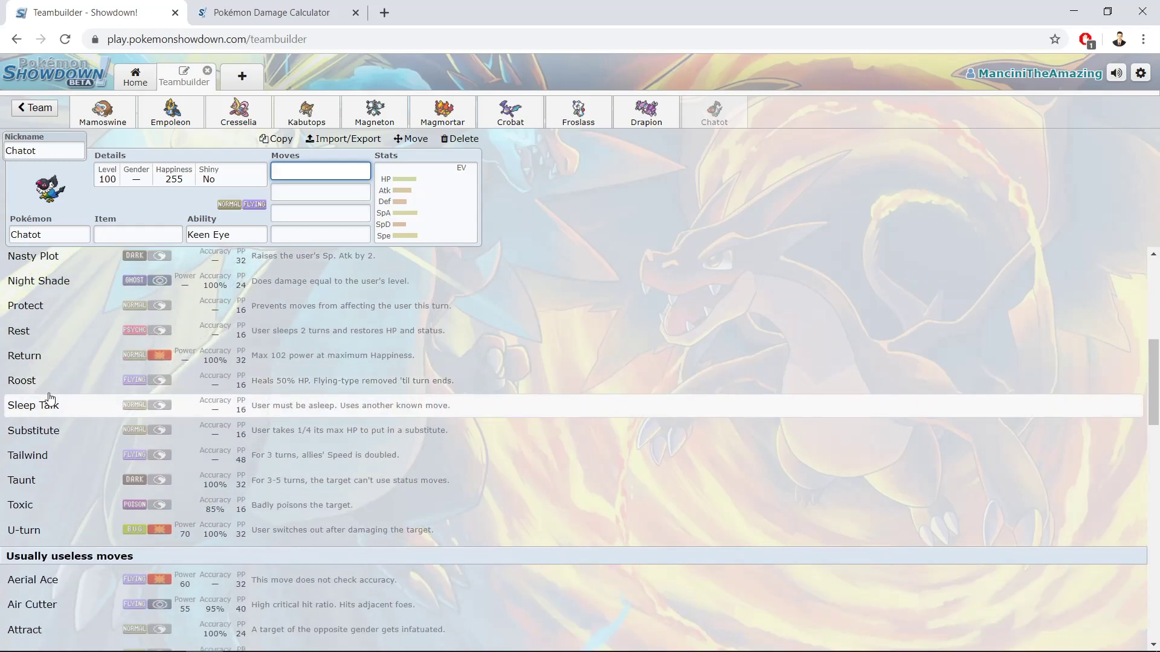
{"action": "scroll", "coordinate": [56, 394], "scroll_direction": "up", "scroll_amount": 3}
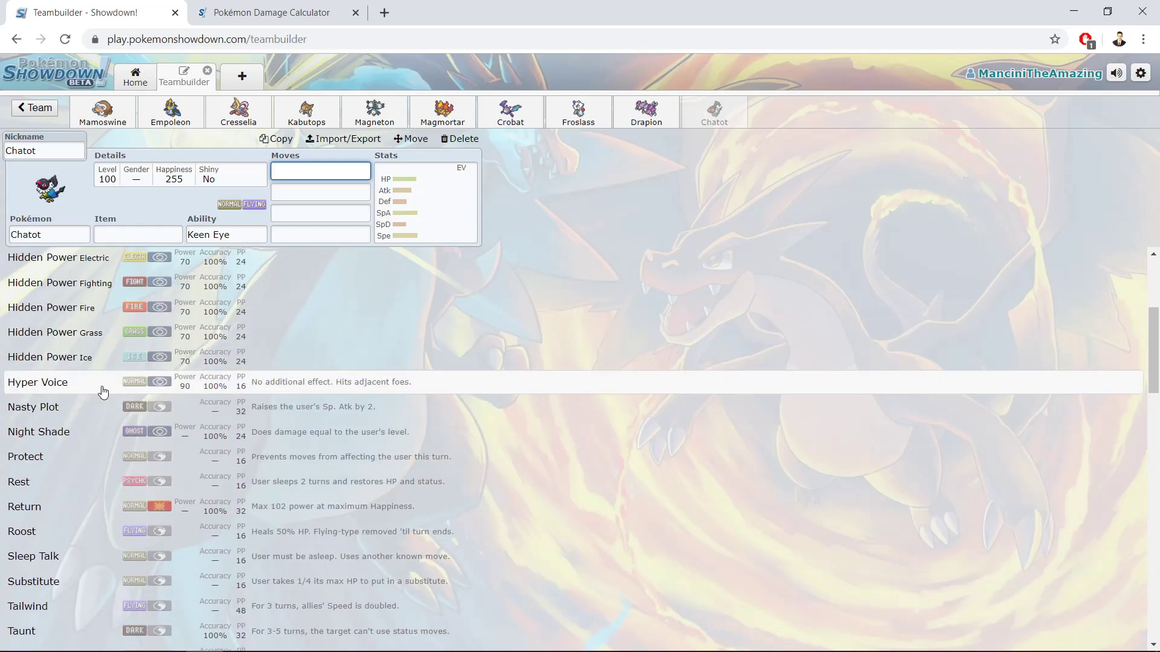
{"action": "scroll", "coordinate": [103, 401], "scroll_direction": "up", "scroll_amount": 5}
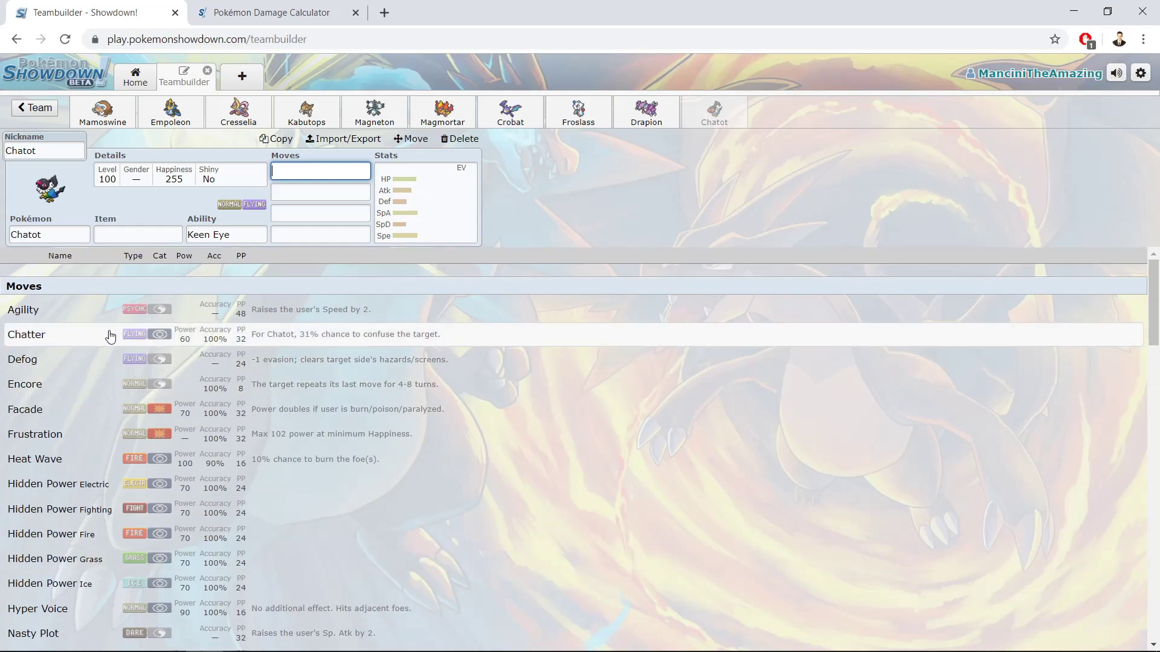
{"action": "scroll", "coordinate": [115, 342], "scroll_direction": "down", "scroll_amount": 5}
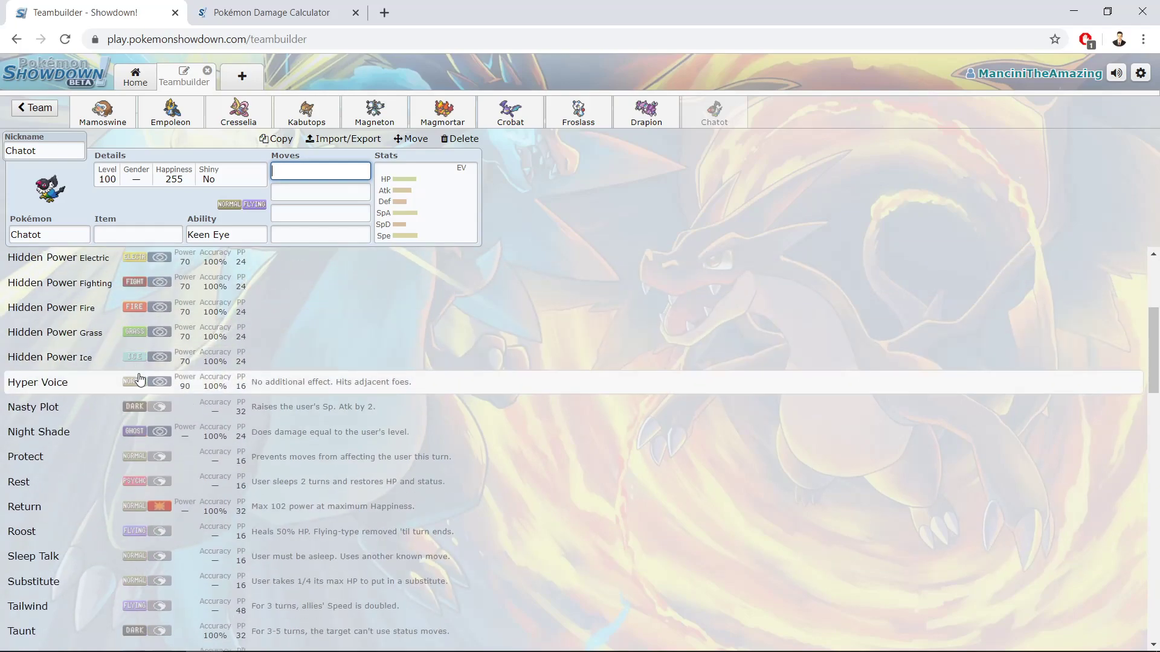
{"action": "scroll", "coordinate": [121, 363], "scroll_direction": "up", "scroll_amount": 5}
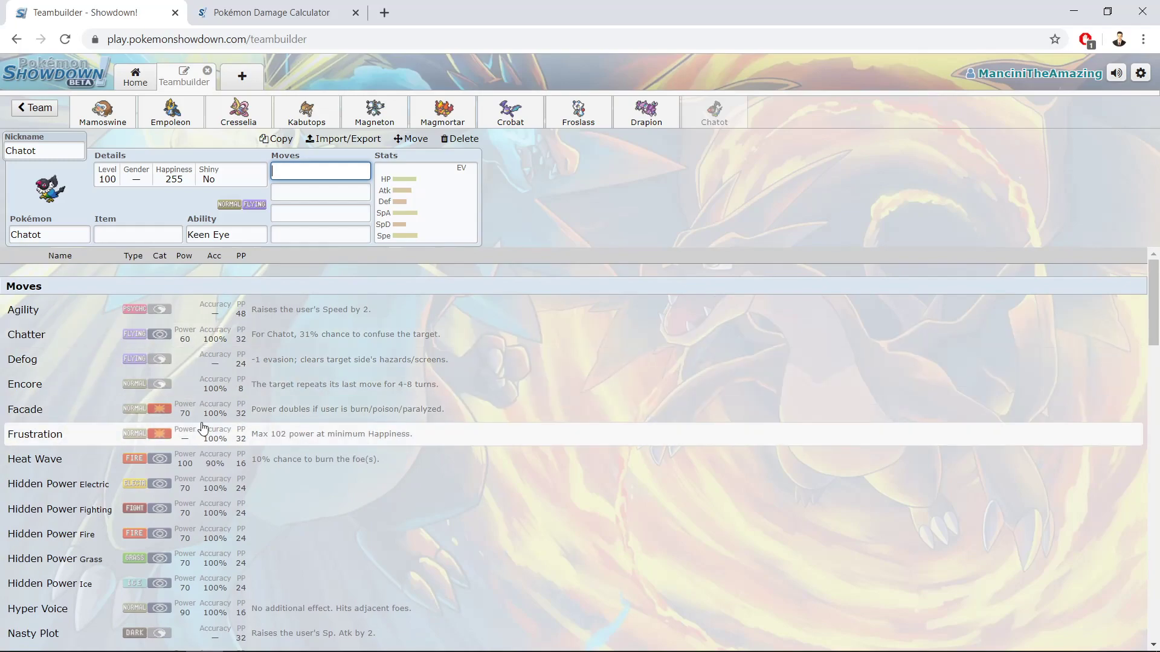
{"action": "scroll", "coordinate": [202, 407], "scroll_direction": "down", "scroll_amount": 4}
{"action": "scroll", "coordinate": [200, 399], "scroll_direction": "up", "scroll_amount": 1}
{"action": "scroll", "coordinate": [137, 405], "scroll_direction": "up", "scroll_amount": 3}
Examine Chatot's usually useless moves from Aerial Ace onward and go back to the top of the move list.
{"action": "scroll", "coordinate": [136, 402], "scroll_direction": "down", "scroll_amount": 10}
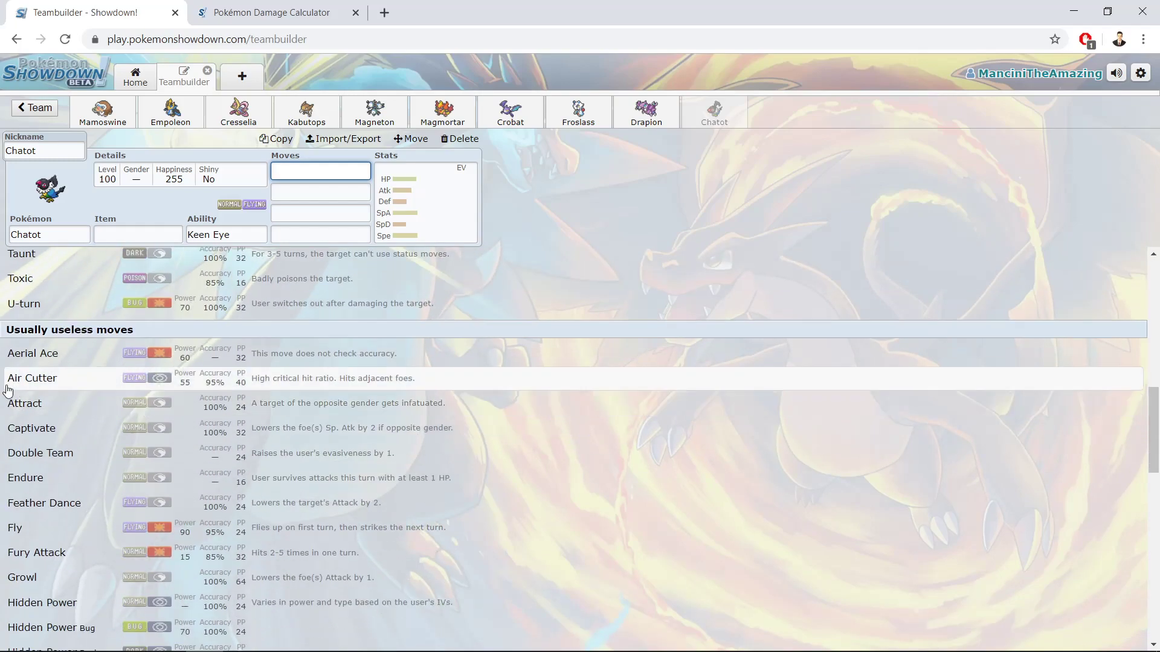
{"action": "scroll", "coordinate": [3, 379], "scroll_direction": "down", "scroll_amount": 1}
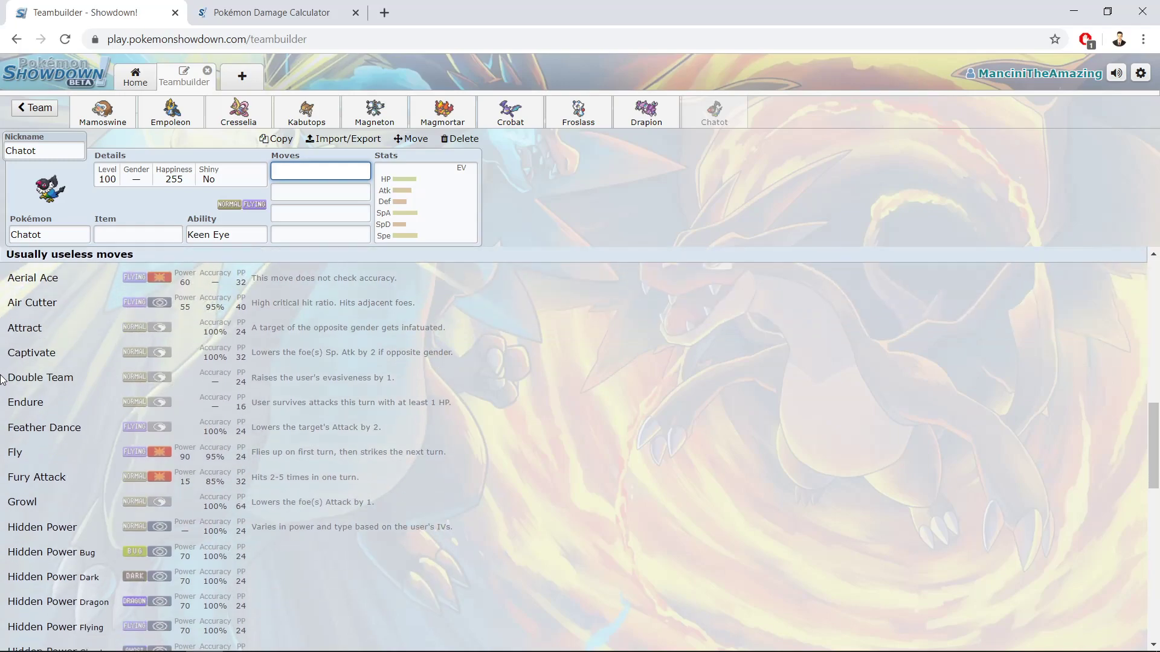
{"action": "scroll", "coordinate": [12, 379], "scroll_direction": "down", "scroll_amount": 8}
{"action": "scroll", "coordinate": [9, 380], "scroll_direction": "up", "scroll_amount": 10}
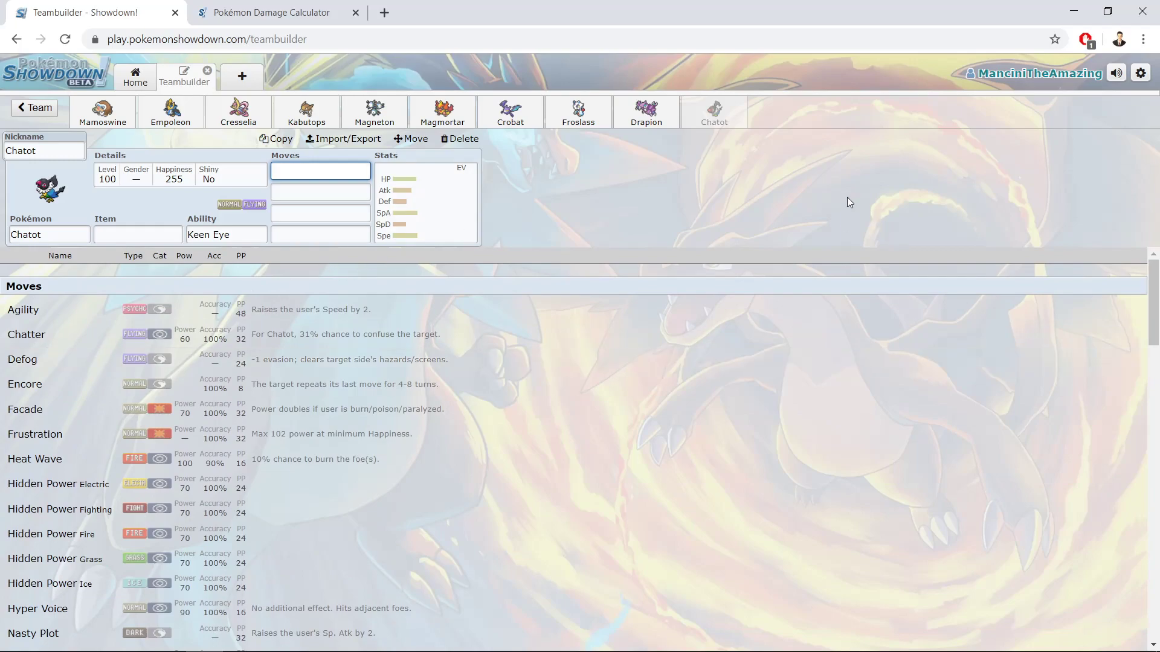
View Chatot's base stats and compare them with those of Empoleon, Crobat, Froslass and Drapion.
{"action": "left_click", "coordinate": [459, 181]}
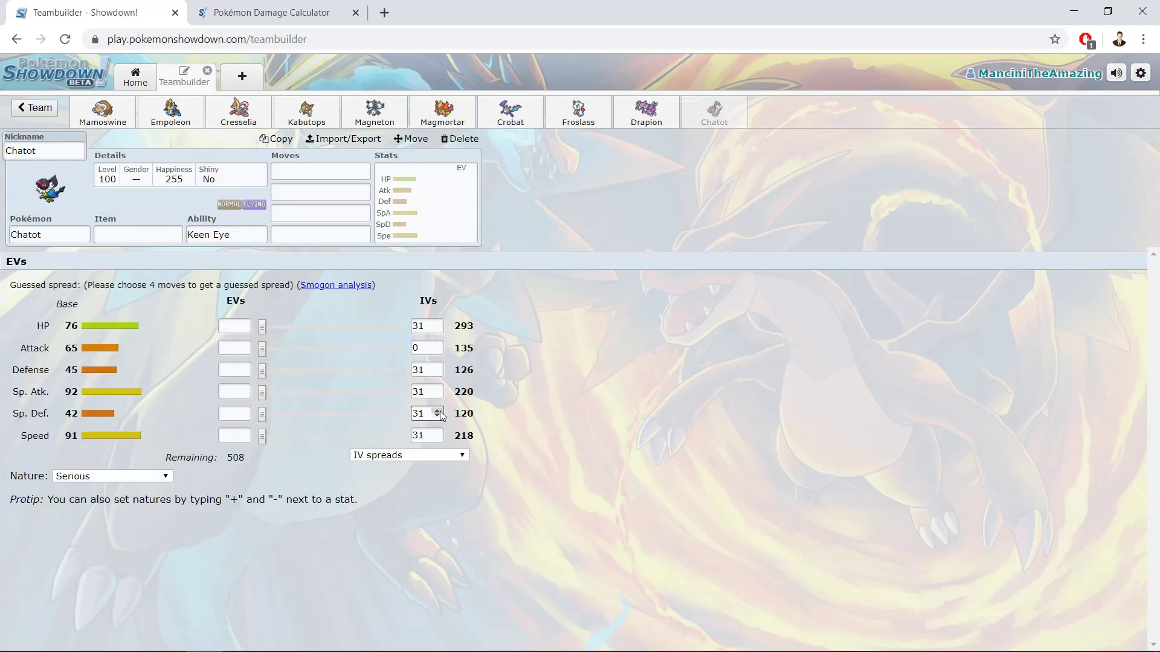
{"action": "left_click", "coordinate": [172, 114]}
{"action": "left_click", "coordinate": [511, 112]}
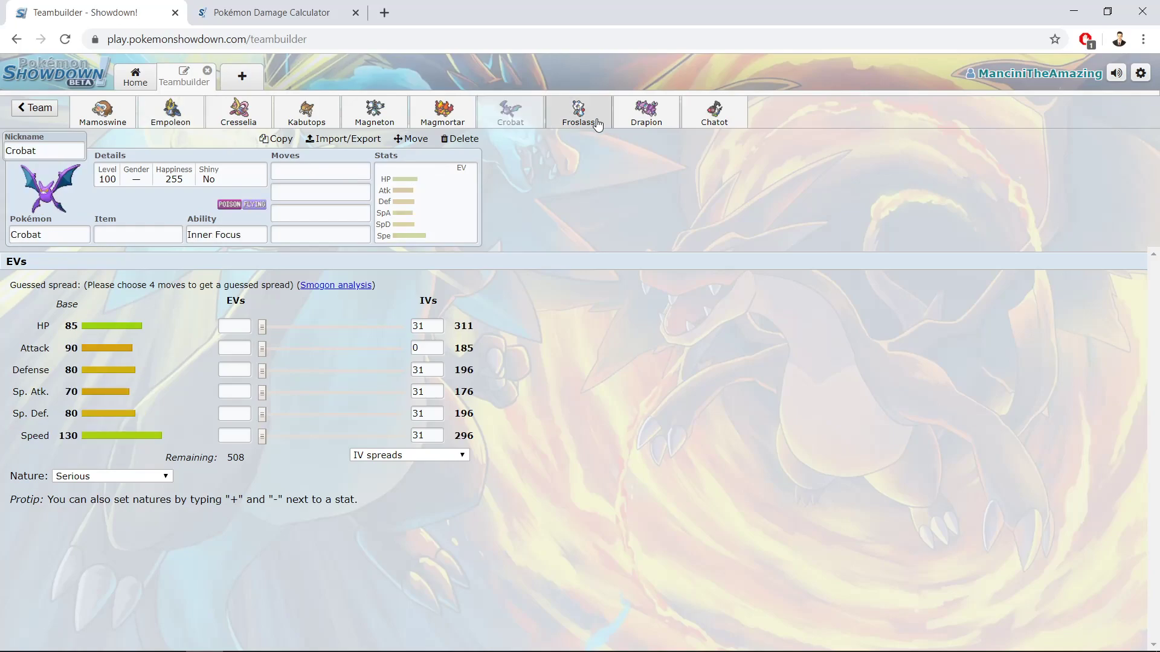
{"action": "left_click", "coordinate": [578, 112]}
{"action": "left_click", "coordinate": [648, 113]}
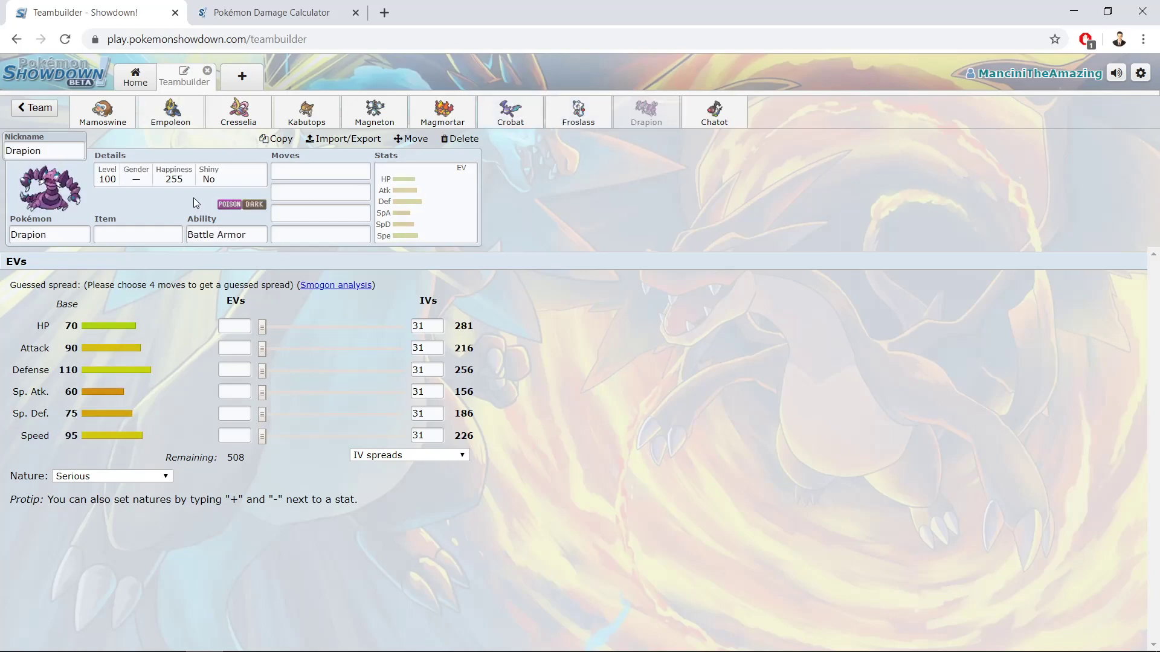
Look at Drapion's available abilities and held items, then examine its base Defense.
{"action": "left_click", "coordinate": [220, 234]}
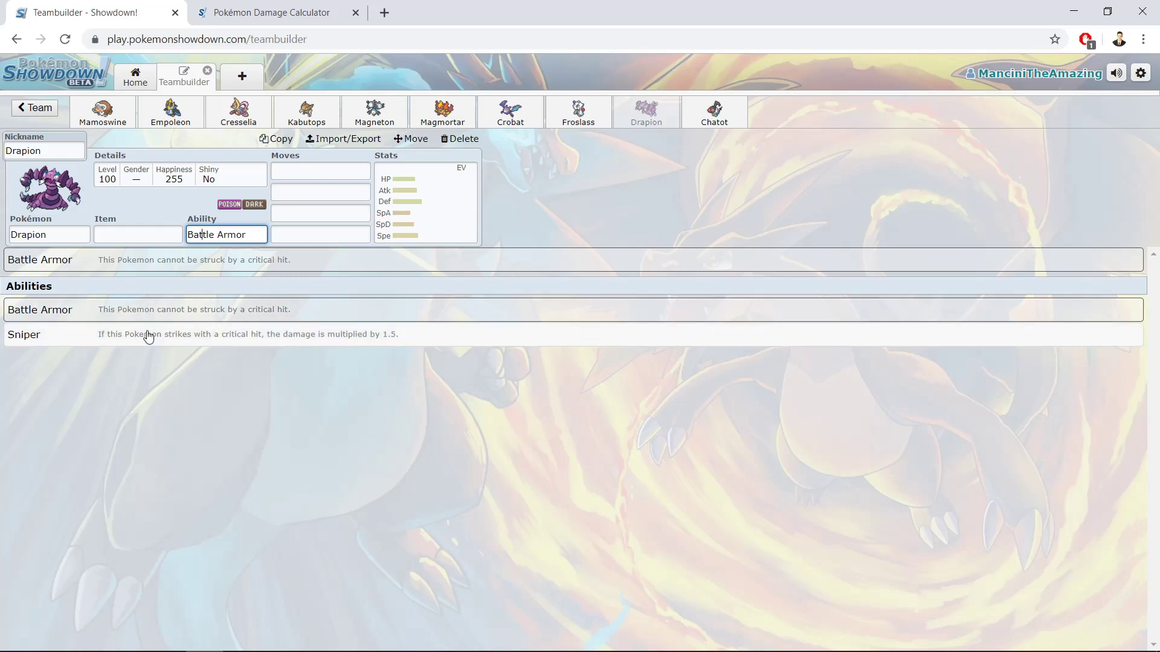
{"action": "left_click", "coordinate": [168, 234]}
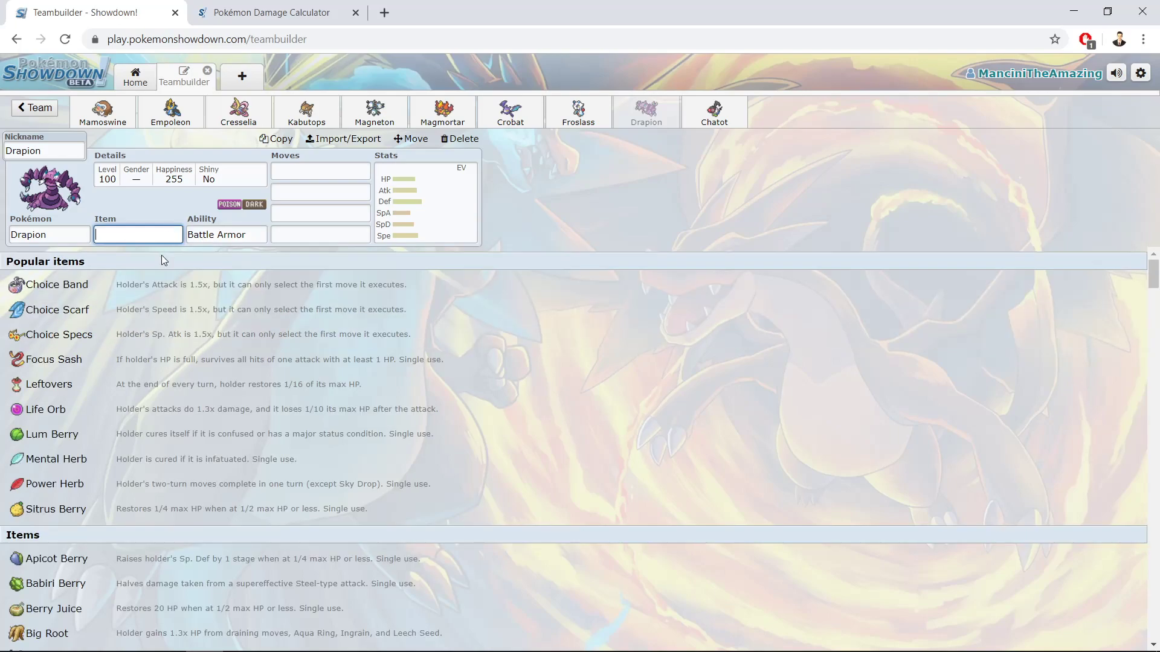
{"action": "left_click", "coordinate": [426, 202]}
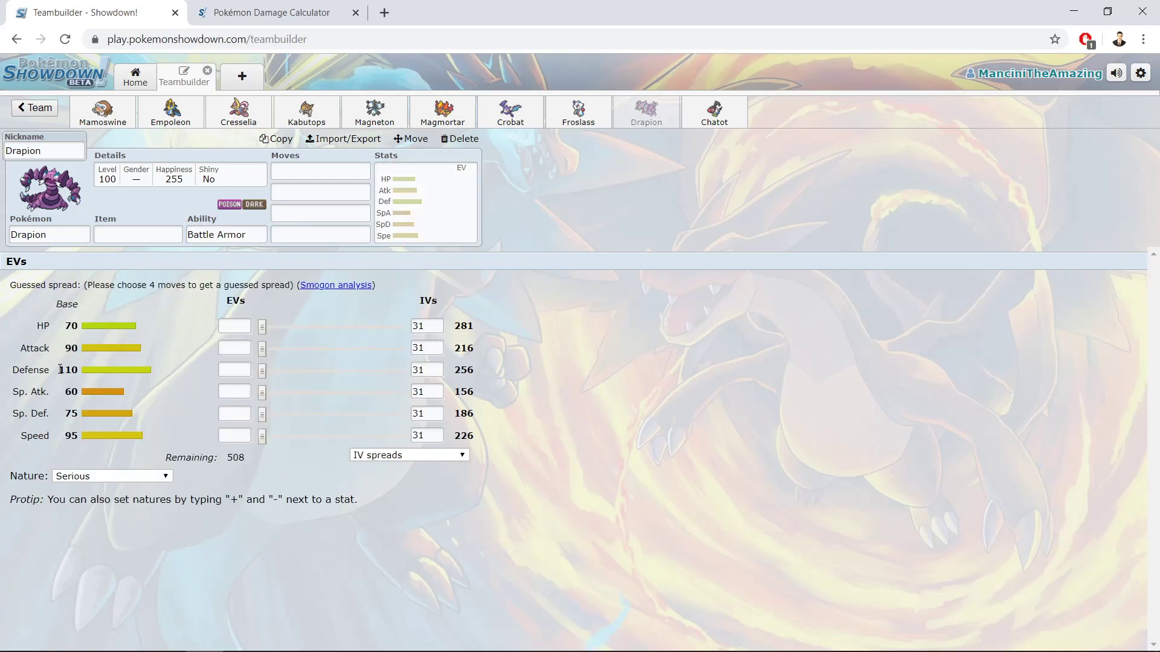
{"action": "left_click_drag", "start_coordinate": [82, 372], "coordinate": [76, 374]}
{"action": "left_click", "coordinate": [72, 378]}
Bring up Drapion's move list and examine its Poison/Dark typing.
{"action": "left_click", "coordinate": [368, 171]}
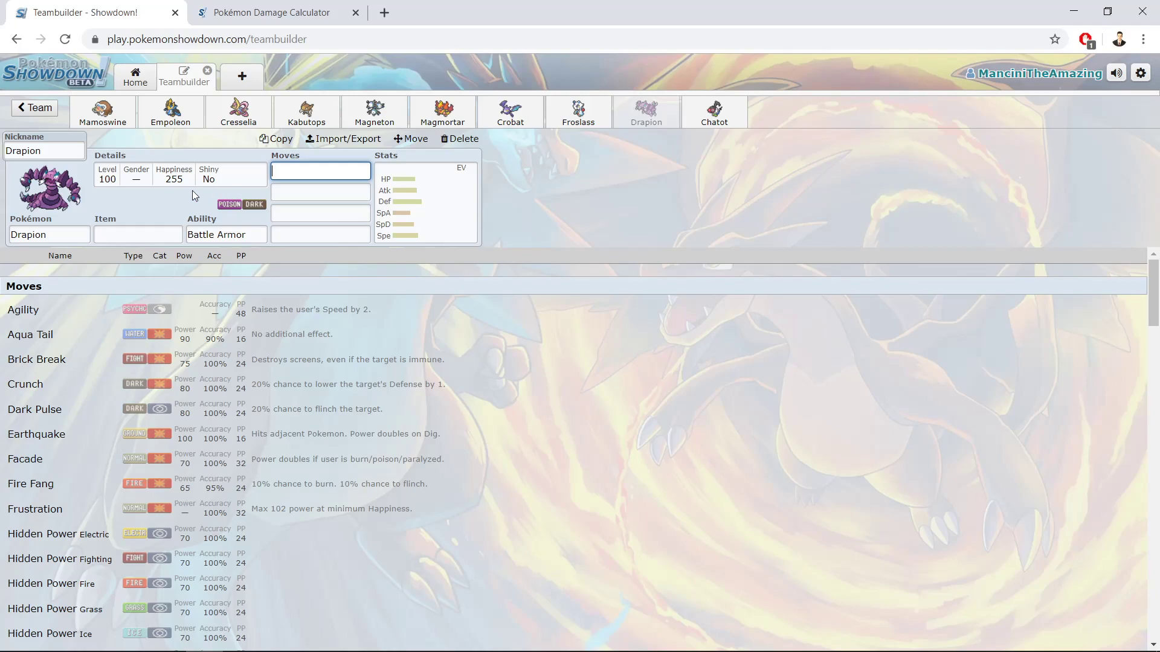
{"action": "left_click_drag", "start_coordinate": [201, 198], "coordinate": [283, 207]}
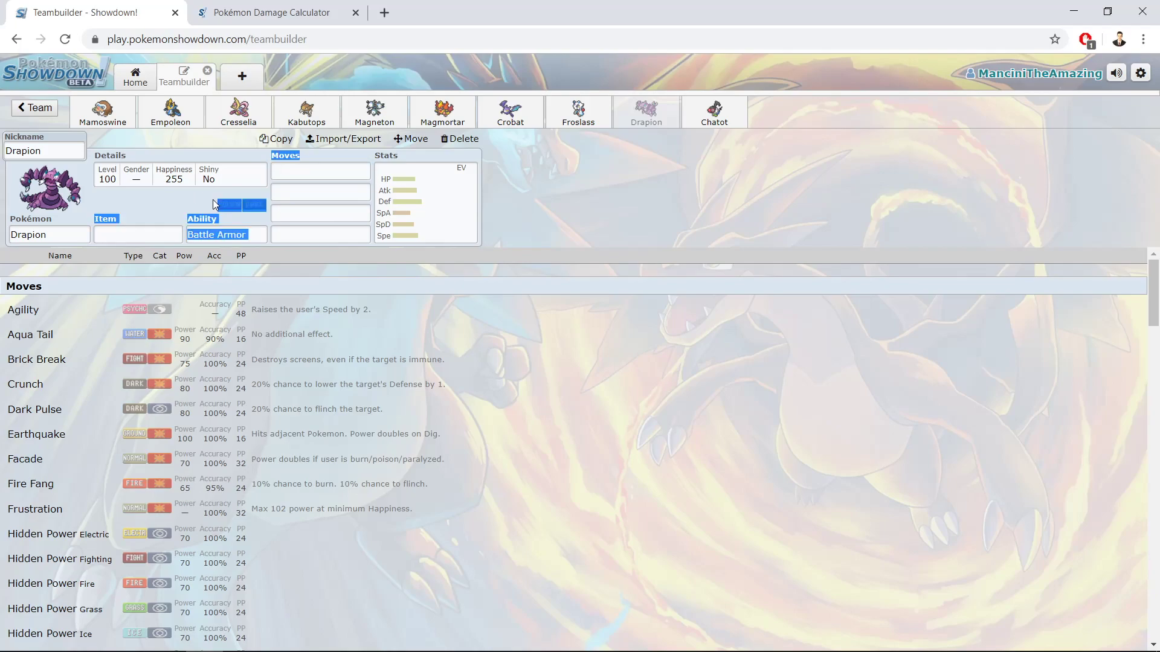
{"action": "left_click", "coordinate": [165, 203]}
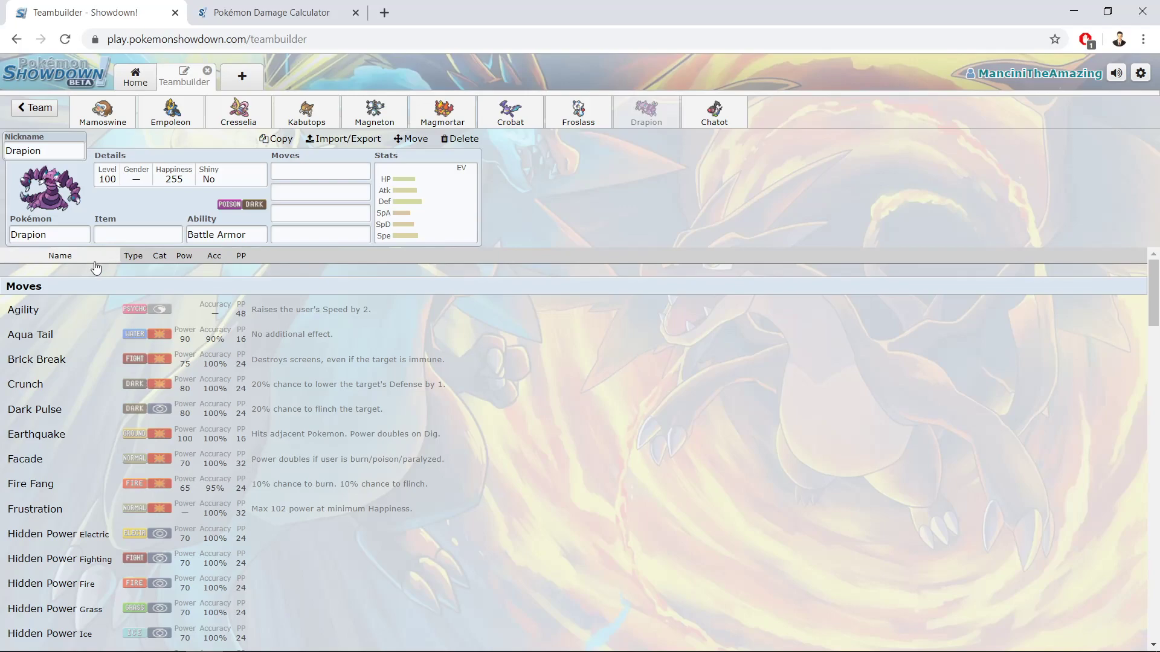
Return to Drapion's stats and examine its base Attack, Sp. Atk., Sp. Def. and Speed.
{"action": "left_click", "coordinate": [401, 200]}
{"action": "left_click", "coordinate": [70, 396]}
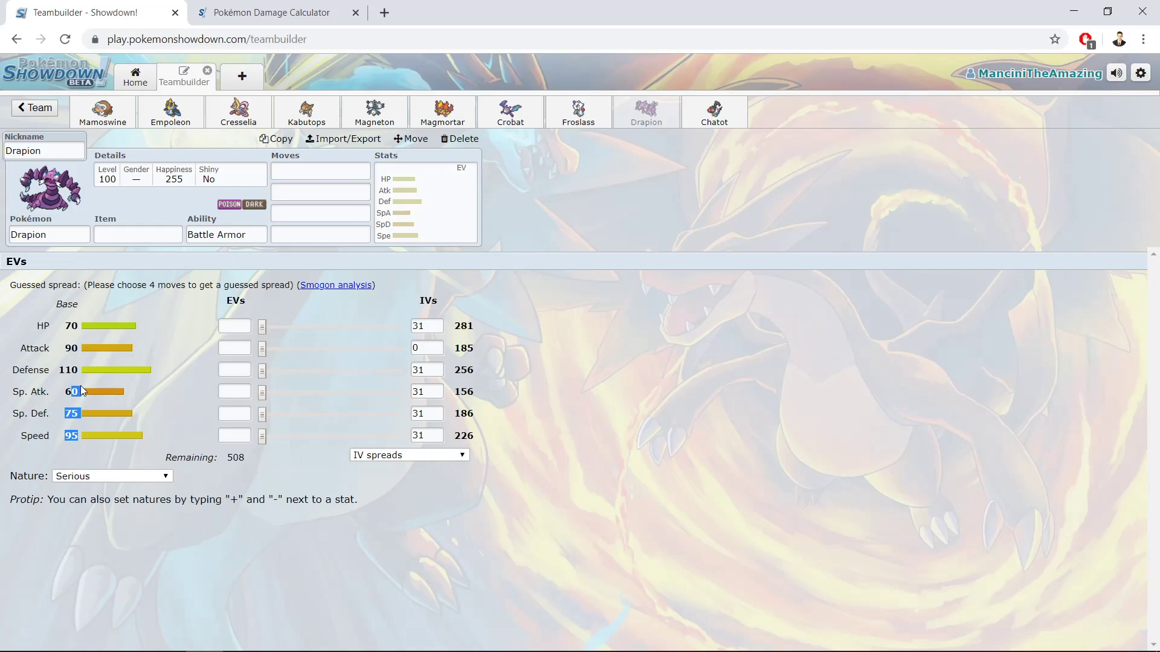
{"action": "left_click", "coordinate": [83, 391]}
{"action": "left_click_drag", "start_coordinate": [74, 347], "coordinate": [56, 351]}
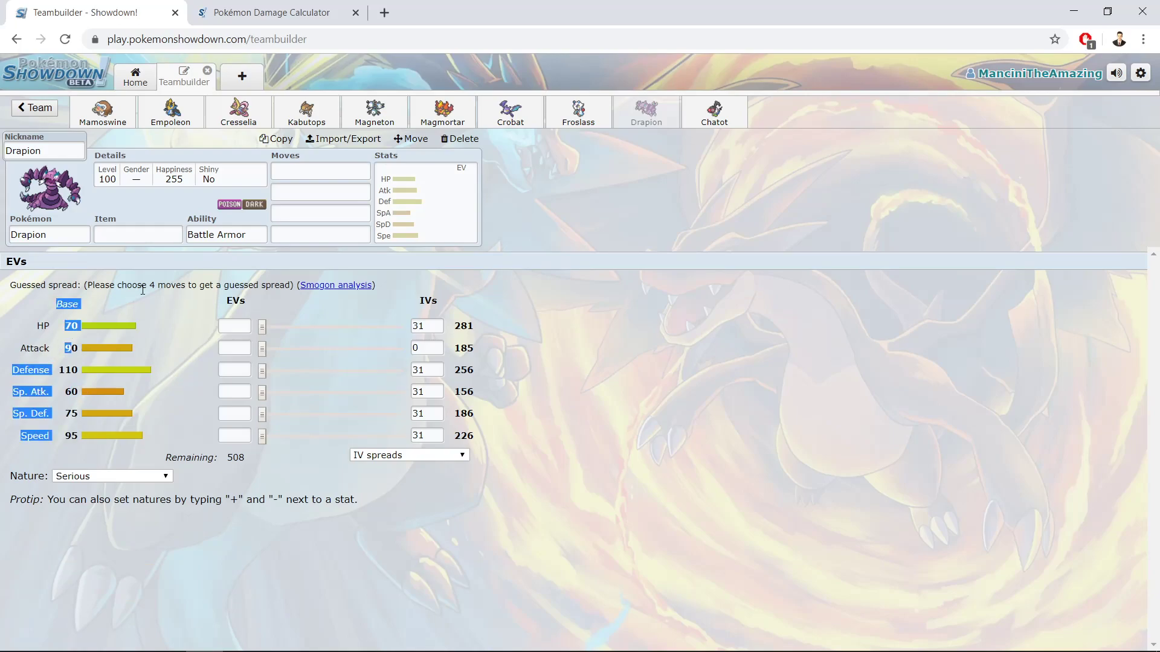
{"action": "left_click", "coordinate": [148, 344]}
Review Drapion's main moves from Agility through X-Scissor and return to the start of the list.
{"action": "left_click", "coordinate": [305, 172]}
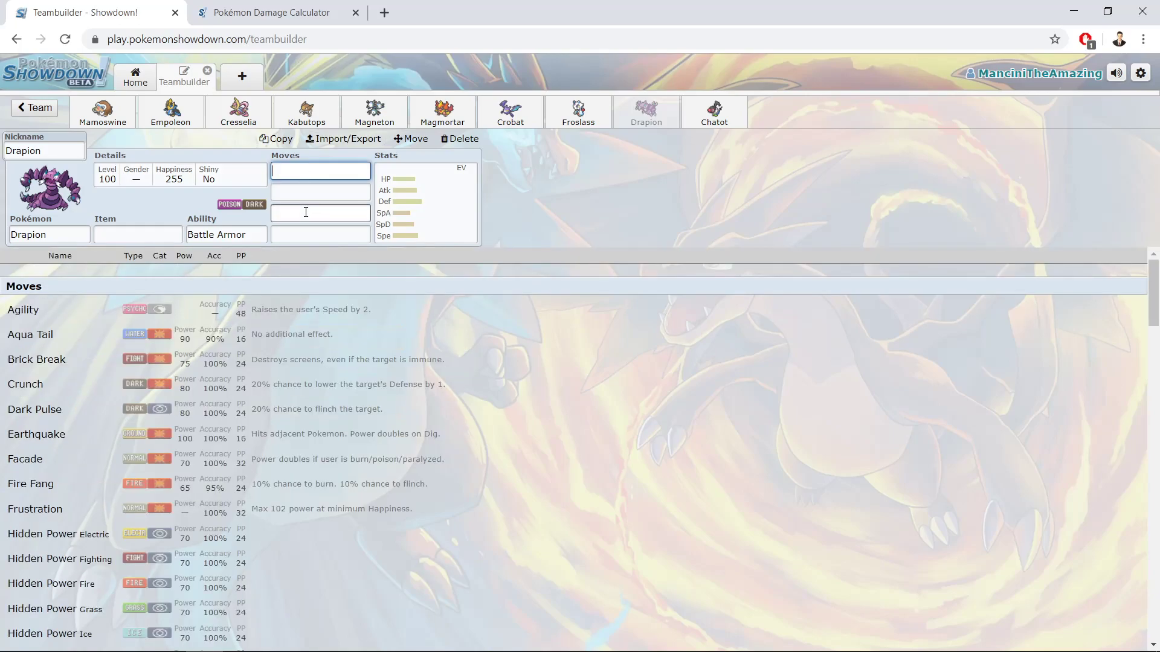
{"action": "scroll", "coordinate": [6, 369], "scroll_direction": "down", "scroll_amount": 7}
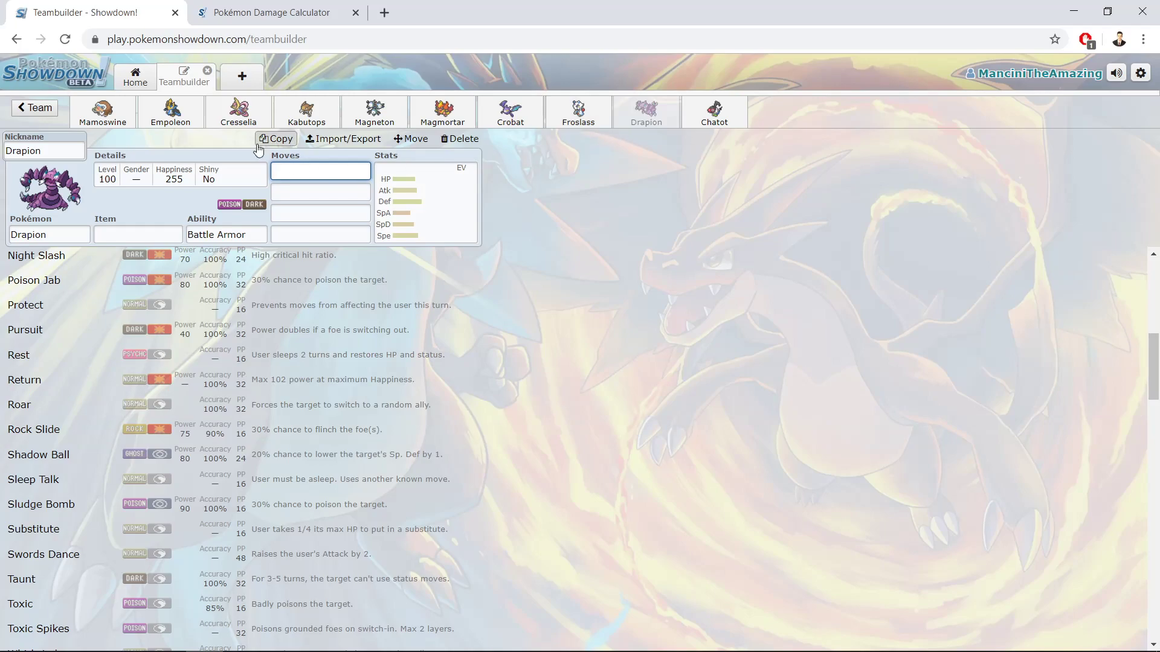
{"action": "scroll", "coordinate": [132, 514], "scroll_direction": "up", "scroll_amount": 5}
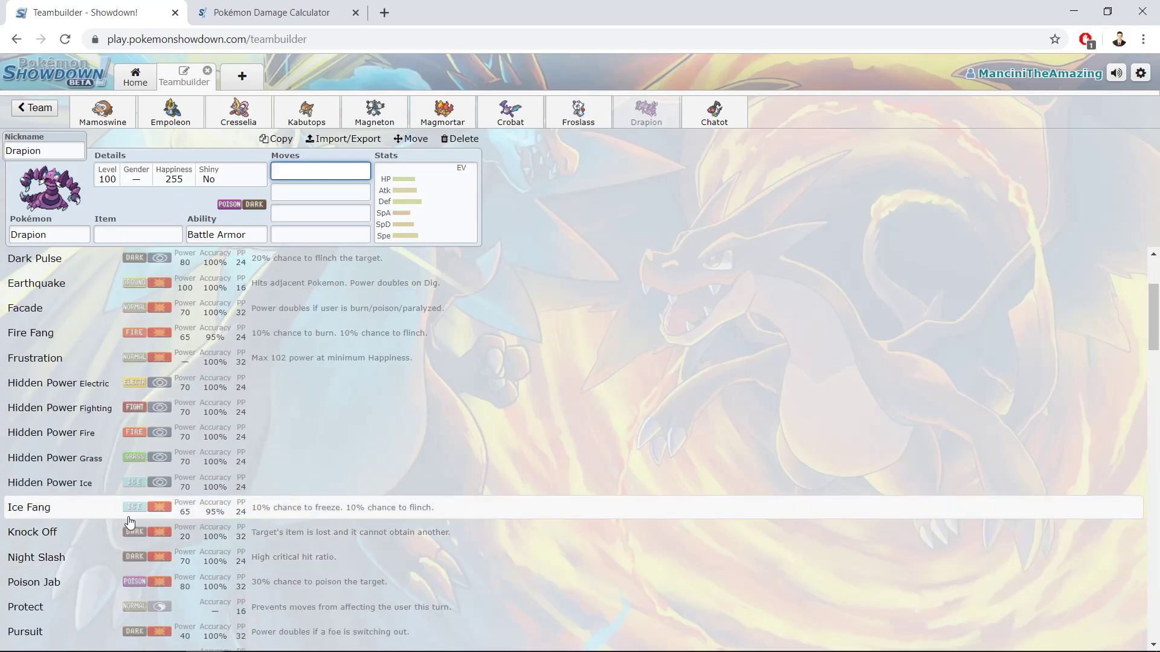
{"action": "scroll", "coordinate": [129, 520], "scroll_direction": "down", "scroll_amount": 3}
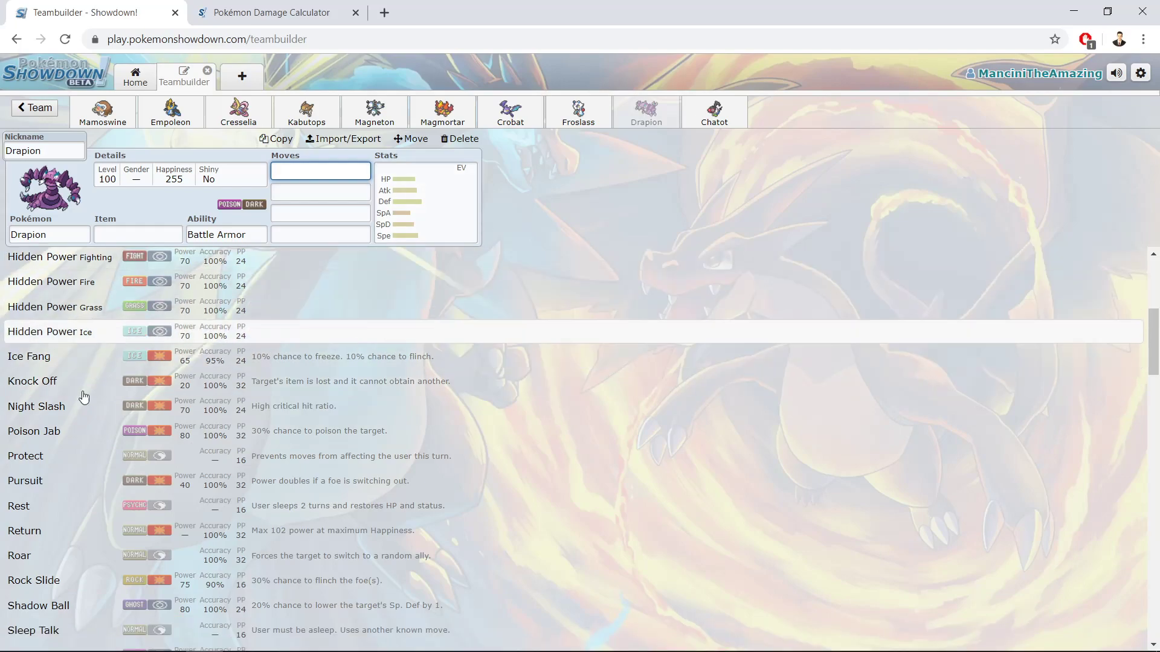
{"action": "scroll", "coordinate": [5, 505], "scroll_direction": "down", "scroll_amount": 4}
{"action": "scroll", "coordinate": [61, 574], "scroll_direction": "up", "scroll_amount": 3}
{"action": "scroll", "coordinate": [124, 619], "scroll_direction": "down", "scroll_amount": 1}
{"action": "scroll", "coordinate": [118, 604], "scroll_direction": "down", "scroll_amount": 1}
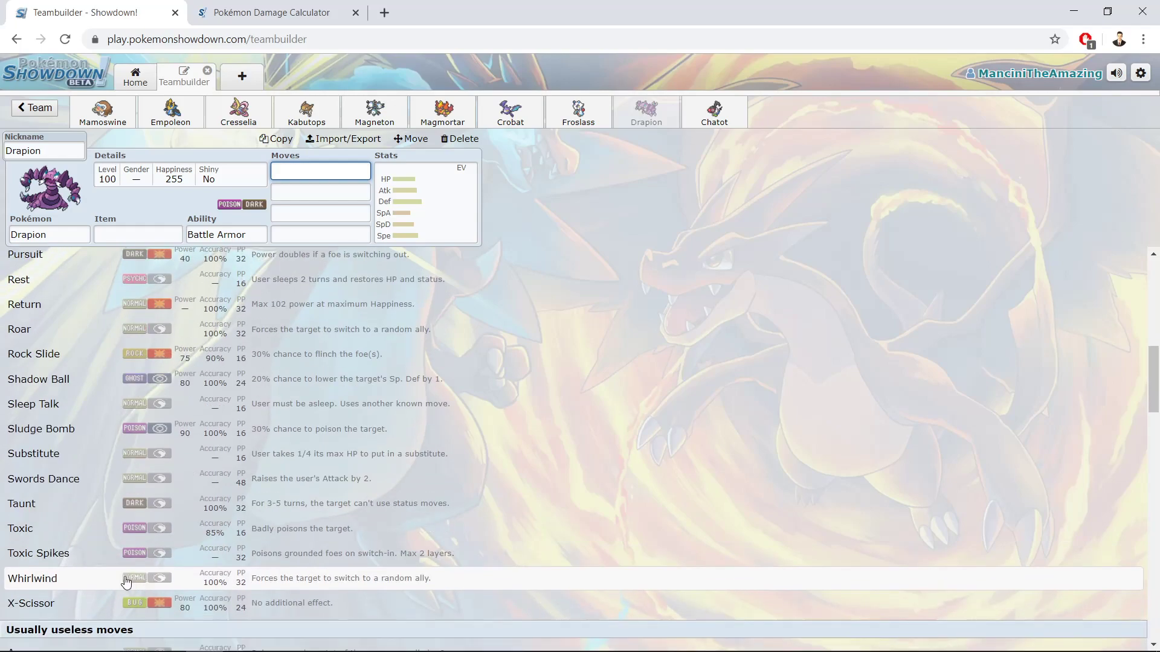
{"action": "scroll", "coordinate": [145, 526], "scroll_direction": "up", "scroll_amount": 4}
{"action": "scroll", "coordinate": [141, 556], "scroll_direction": "up", "scroll_amount": 4}
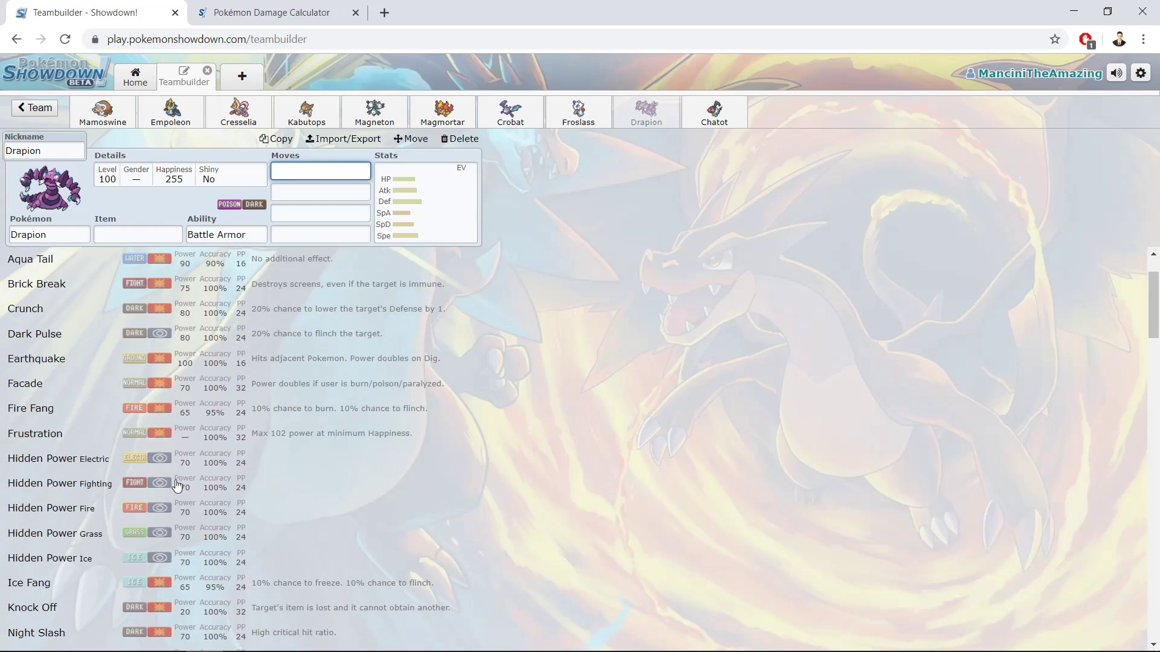
{"action": "scroll", "coordinate": [138, 570], "scroll_direction": "up", "scroll_amount": 2}
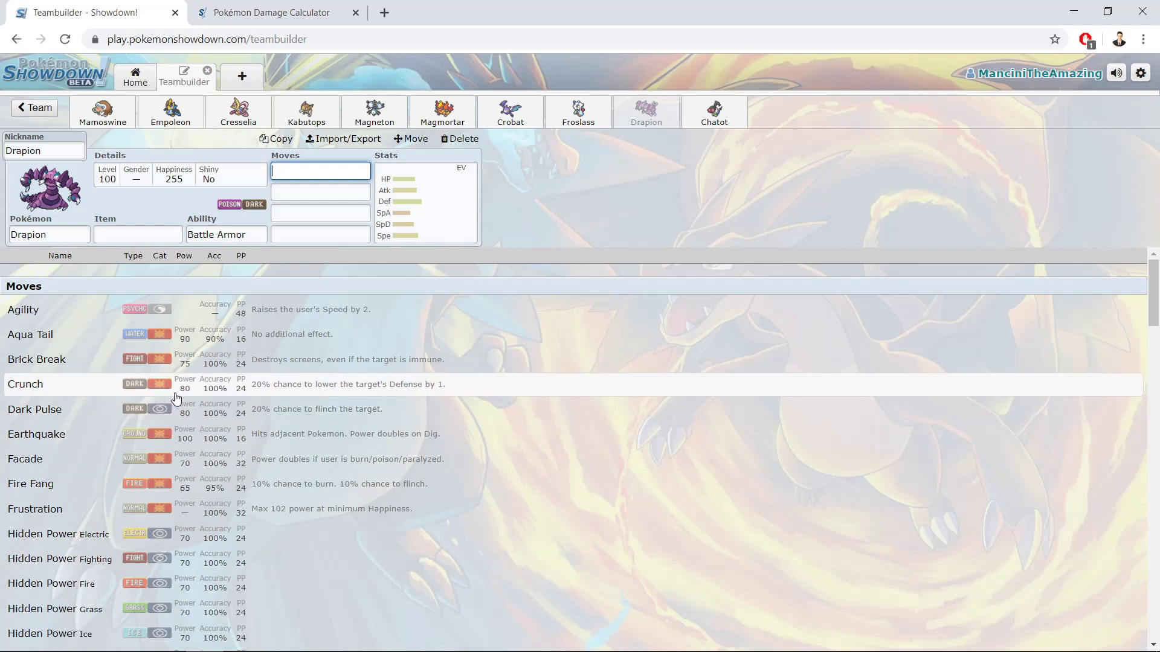
Recheck Drapion's moves down to the first usually useless ones, then bring up the species list.
{"action": "scroll", "coordinate": [169, 400], "scroll_direction": "down", "scroll_amount": 10}
{"action": "scroll", "coordinate": [121, 404], "scroll_direction": "up", "scroll_amount": 4}
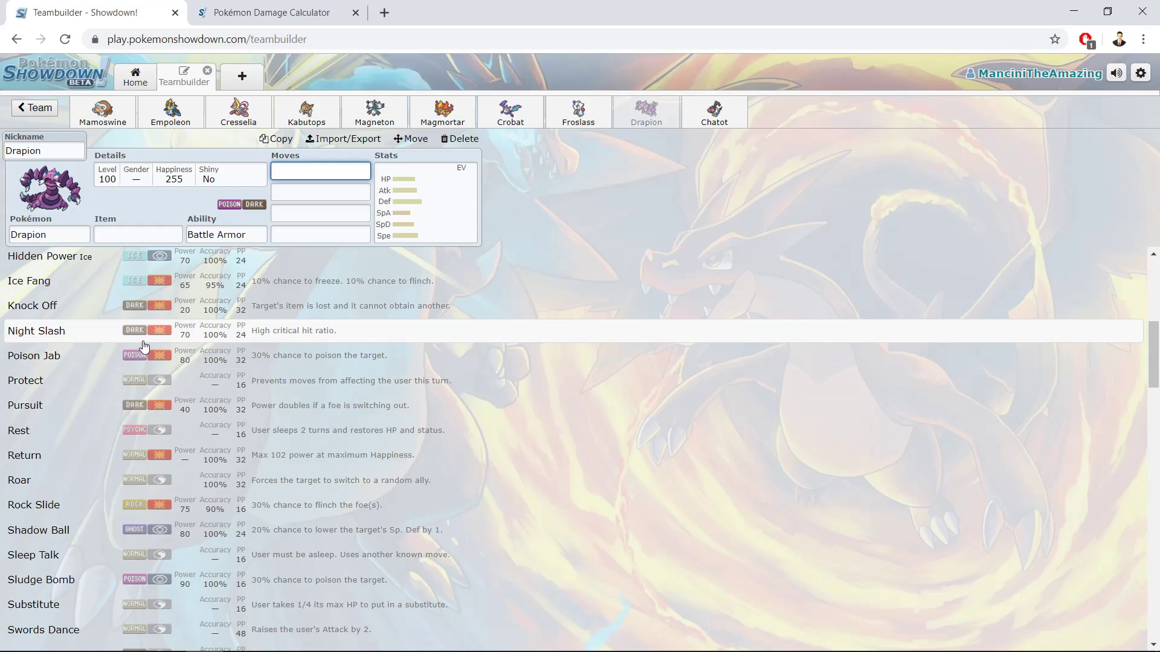
{"action": "scroll", "coordinate": [145, 350], "scroll_direction": "up", "scroll_amount": 3}
{"action": "scroll", "coordinate": [181, 393], "scroll_direction": "down", "scroll_amount": 9}
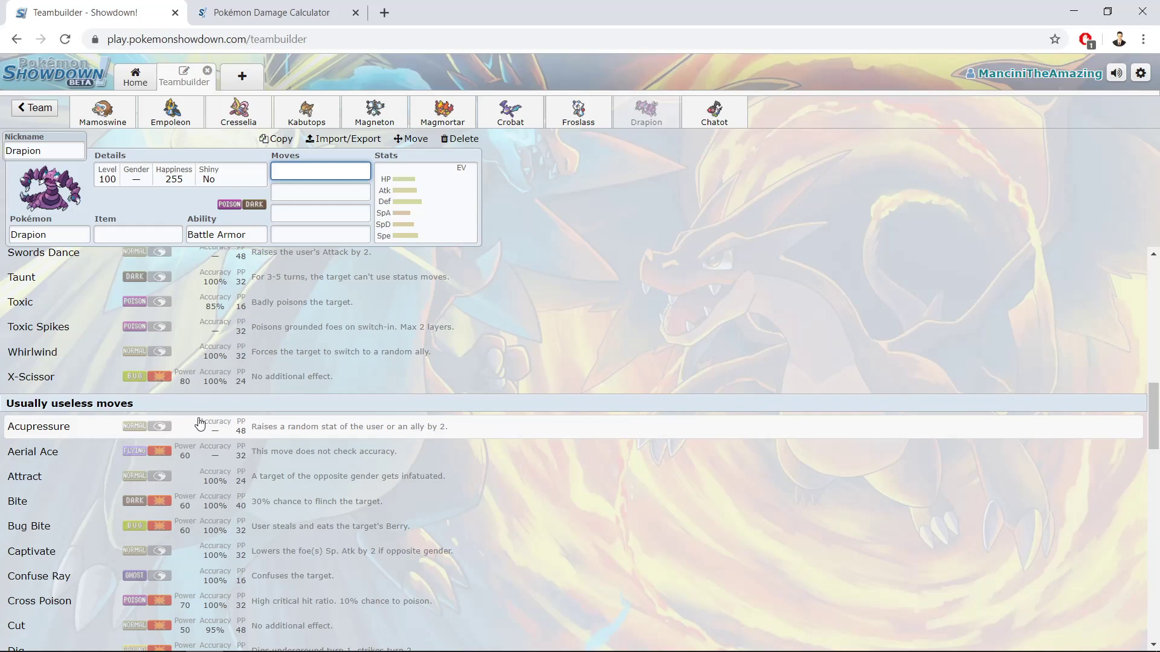
{"action": "scroll", "coordinate": [12, 393], "scroll_direction": "up", "scroll_amount": 6}
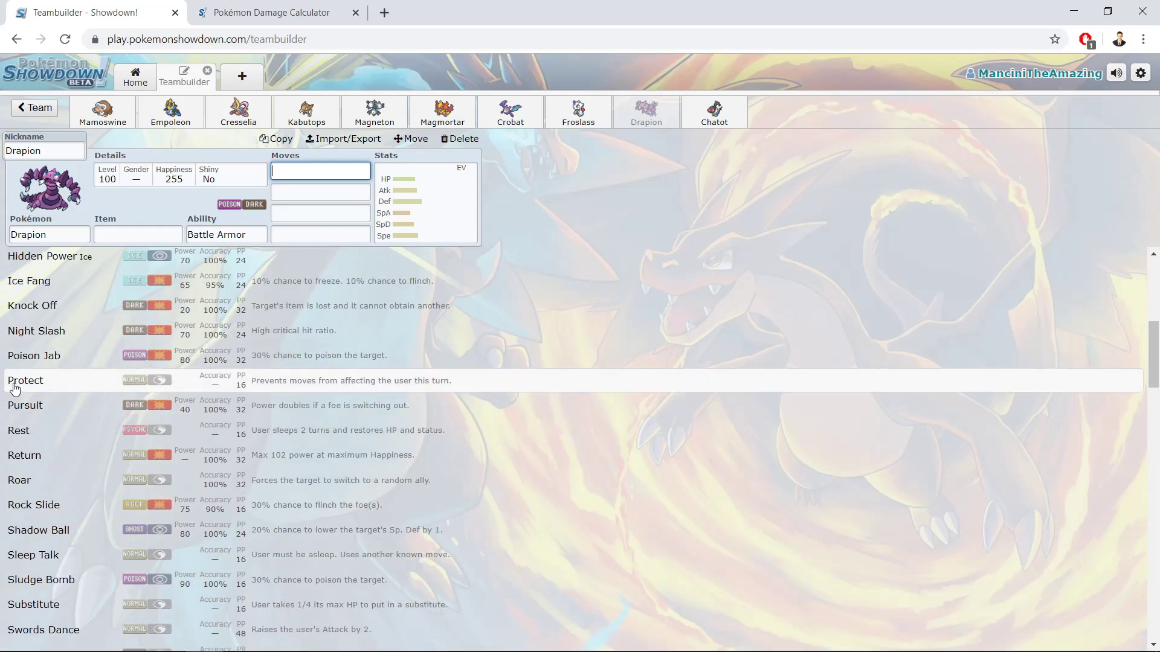
{"action": "scroll", "coordinate": [12, 392], "scroll_direction": "up", "scroll_amount": 6}
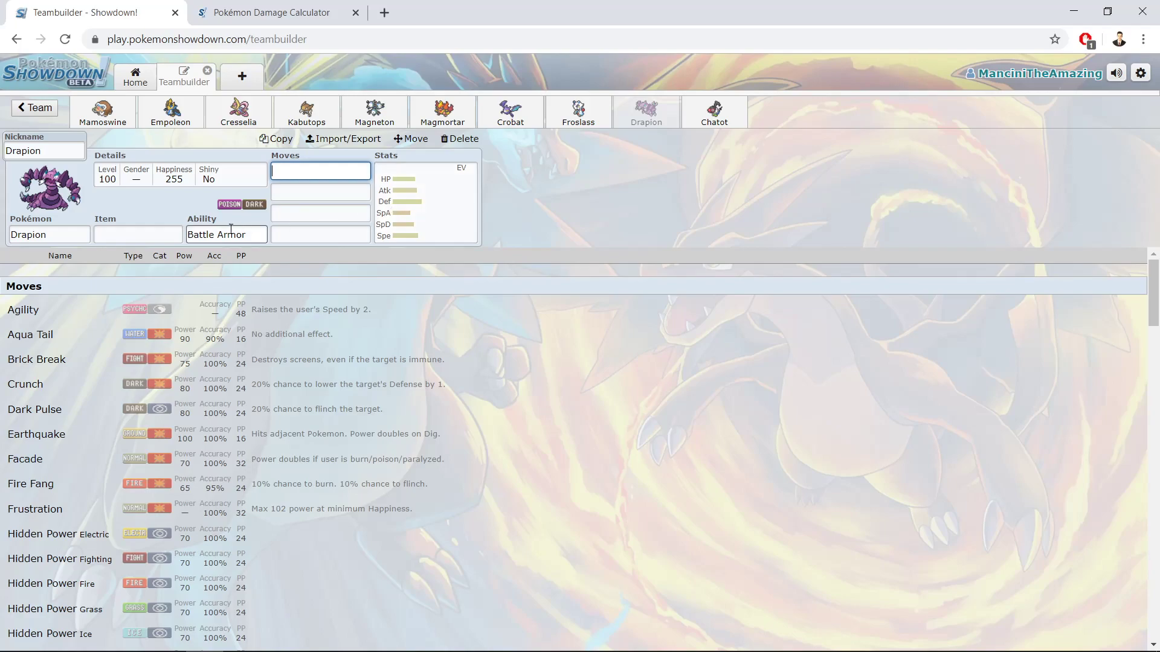
{"action": "left_click", "coordinate": [22, 237]}
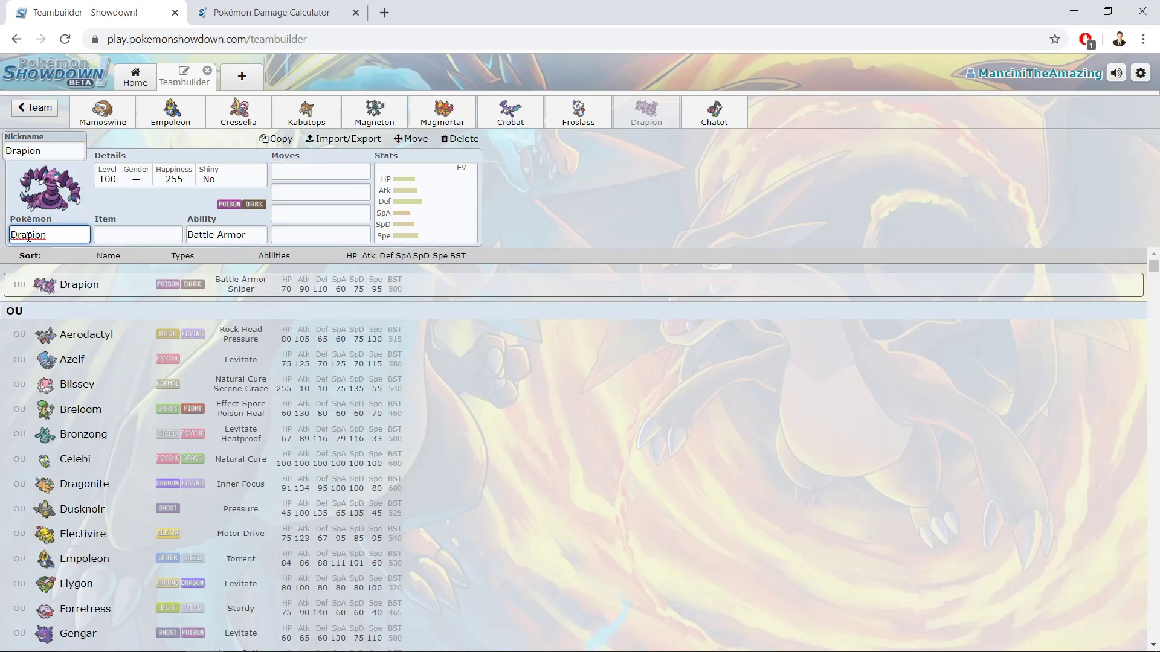
Browse the species list through OU and UUBL to the start of UU, rechecking Drapion's base stats in between.
{"action": "scroll", "coordinate": [35, 354], "scroll_direction": "down", "scroll_amount": 11}
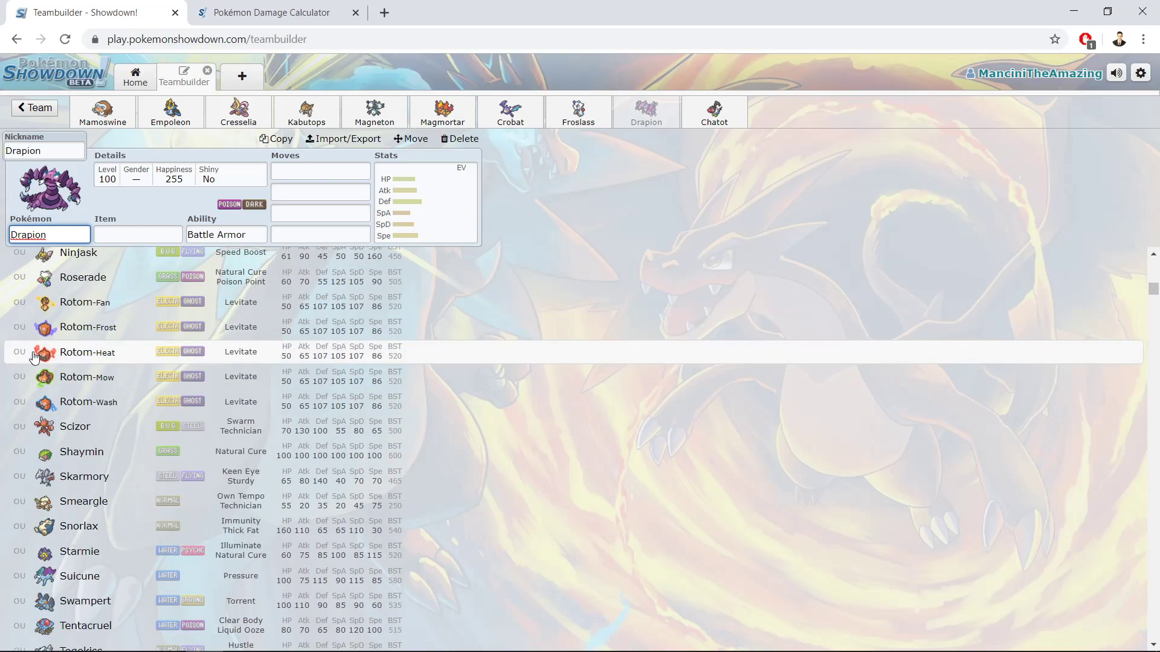
{"action": "scroll", "coordinate": [182, 365], "scroll_direction": "down", "scroll_amount": 10}
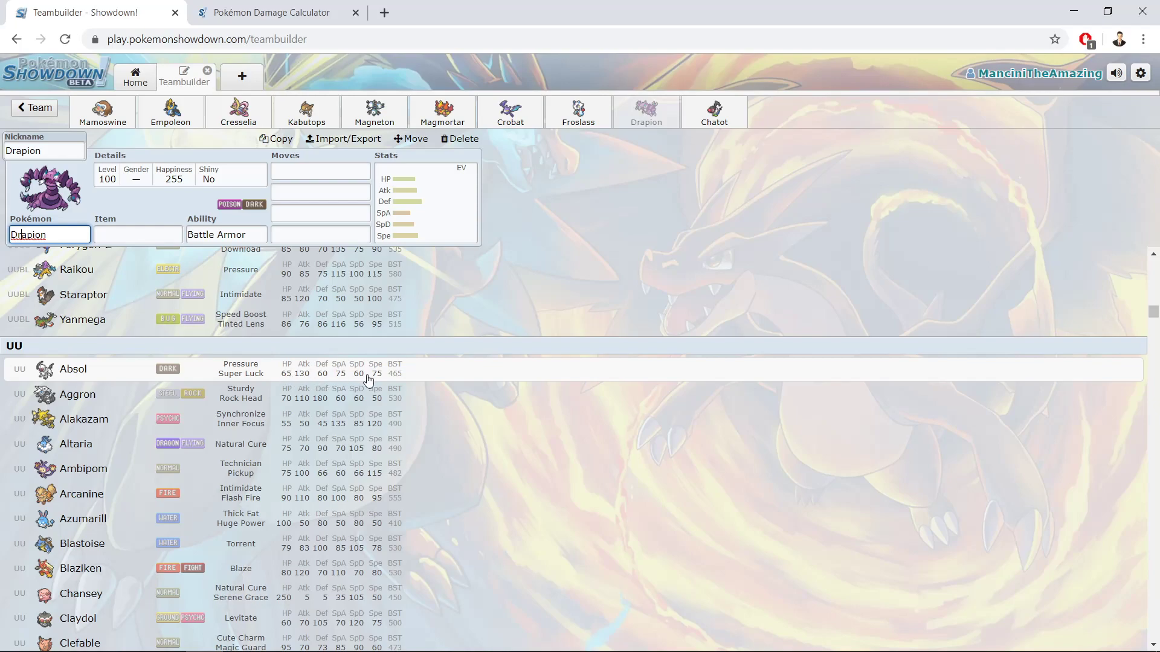
{"action": "left_click", "coordinate": [414, 183]}
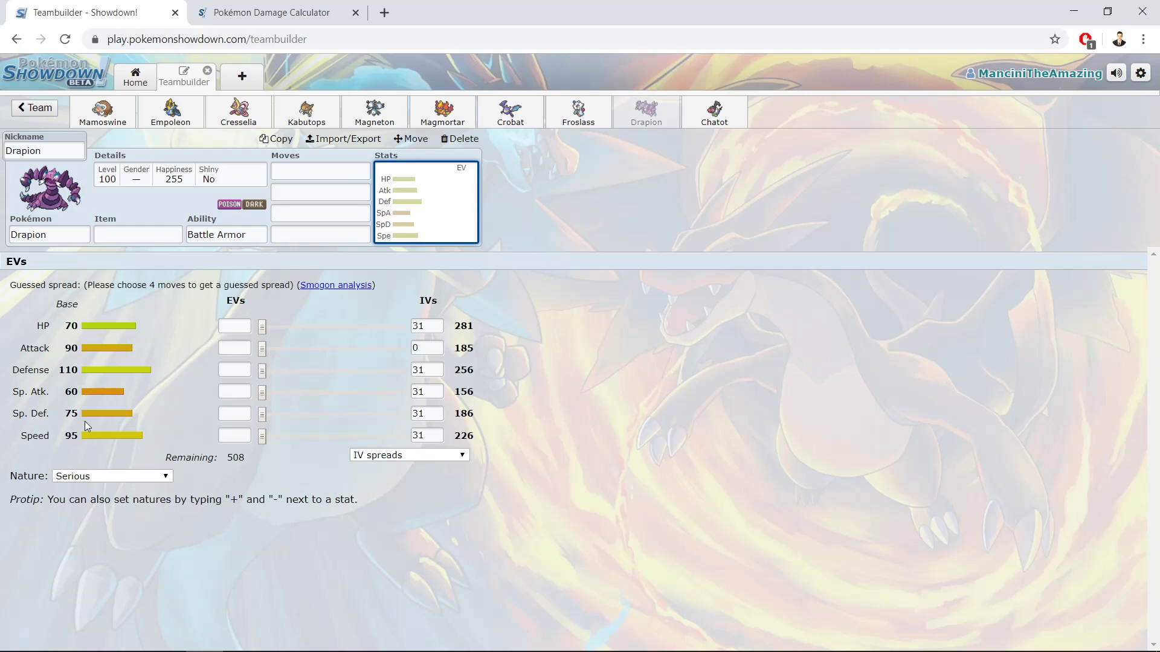
{"action": "left_click", "coordinate": [49, 235]}
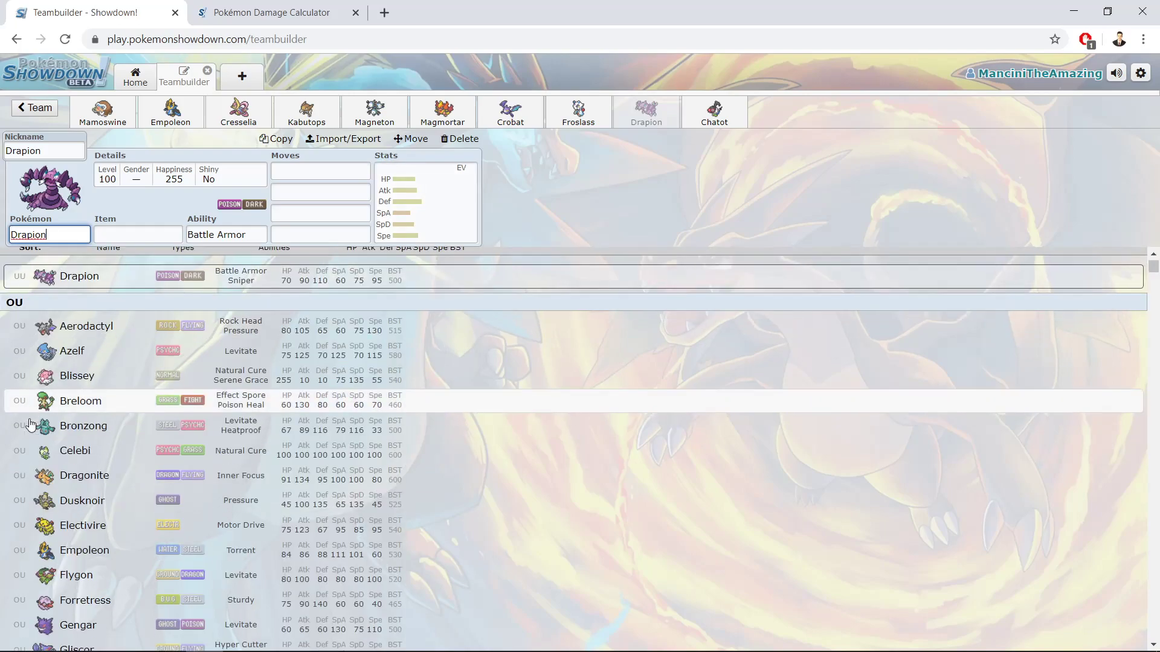
{"action": "scroll", "coordinate": [38, 392], "scroll_direction": "down", "scroll_amount": 15}
{"action": "scroll", "coordinate": [38, 391], "scroll_direction": "down", "scroll_amount": 2}
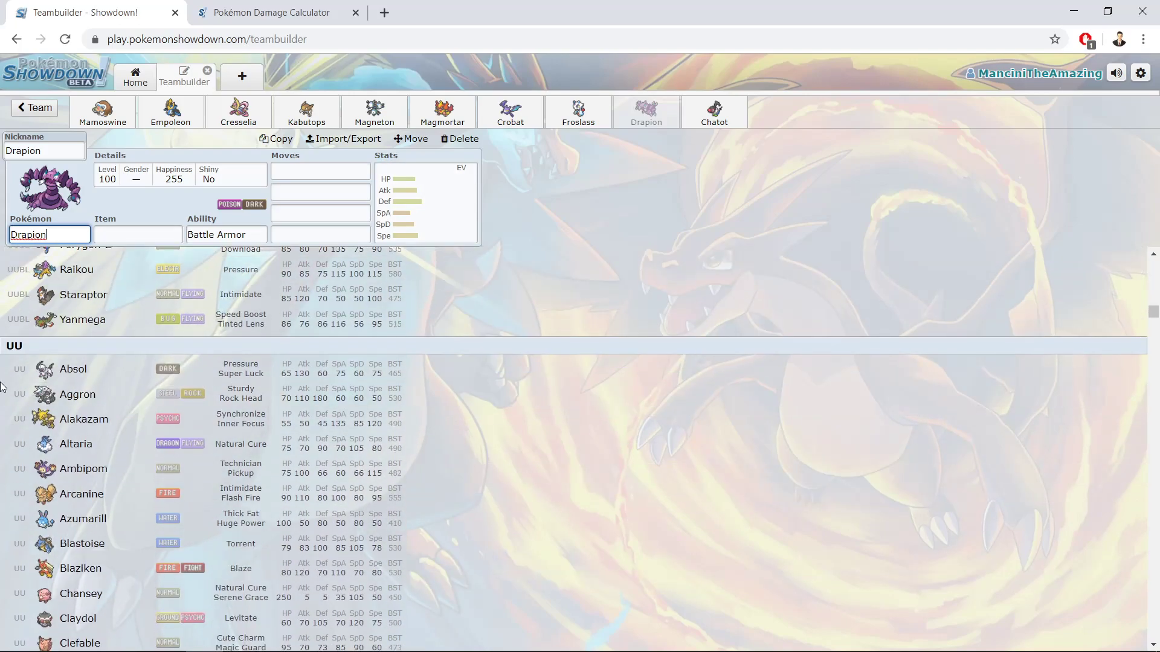
Skim Drapion's main moves again, then return to the species list and examine the UUBL and UU Pokémon.
{"action": "left_click", "coordinate": [304, 174]}
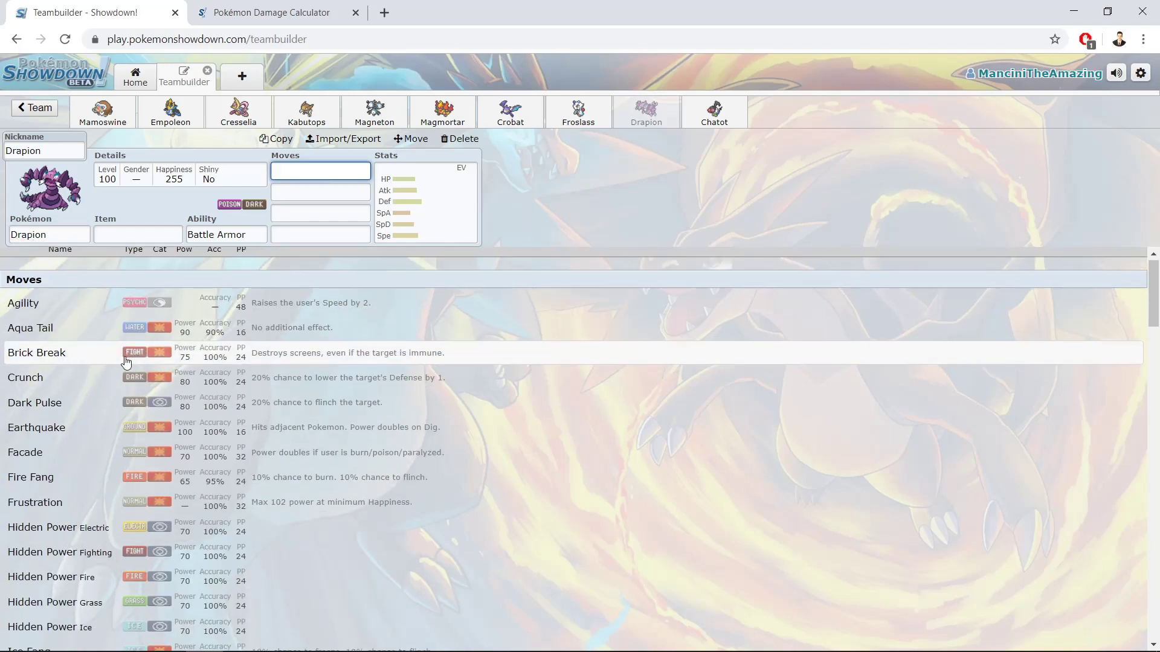
{"action": "scroll", "coordinate": [119, 361], "scroll_direction": "down", "scroll_amount": 8}
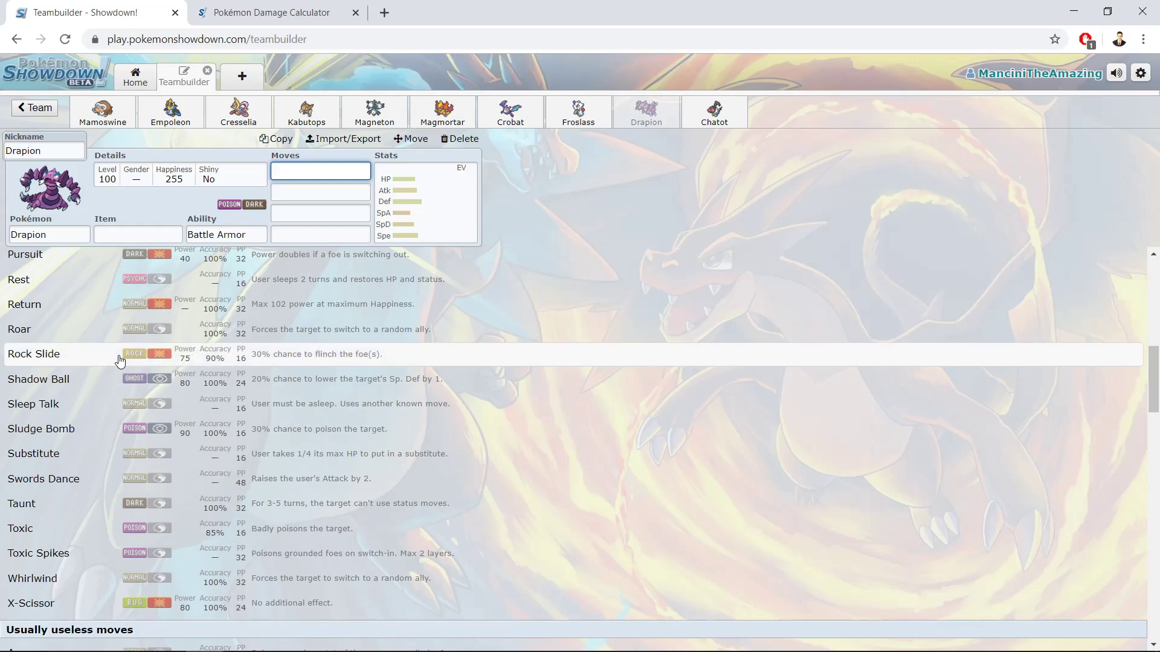
{"action": "scroll", "coordinate": [145, 362], "scroll_direction": "up", "scroll_amount": 5}
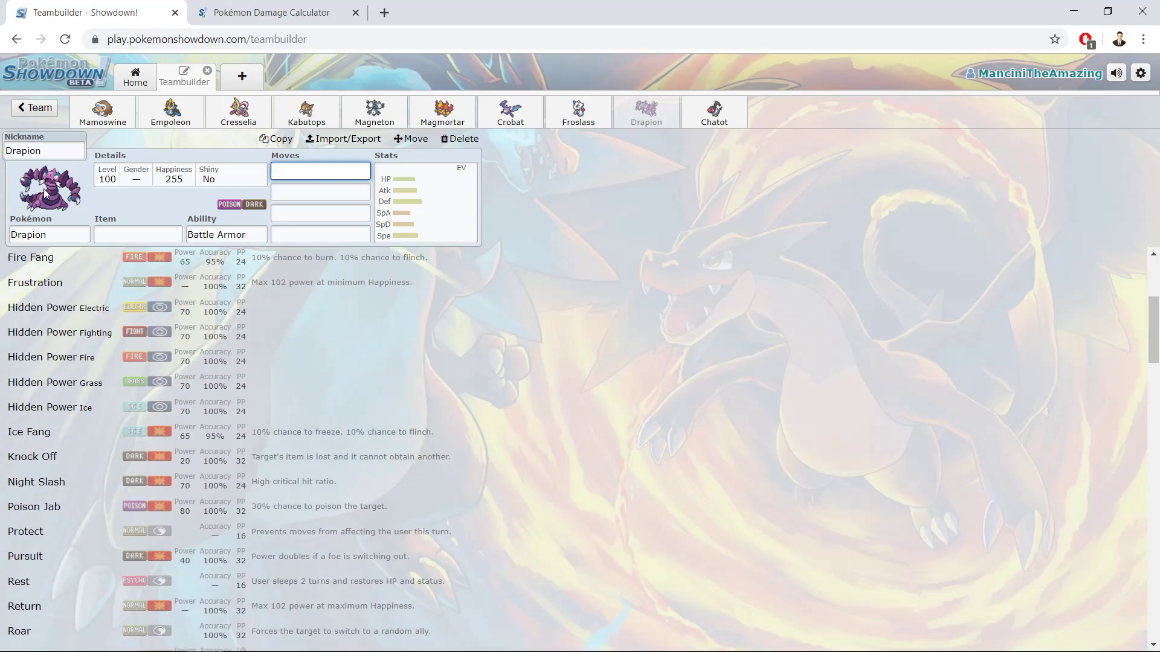
{"action": "left_click", "coordinate": [45, 193]}
{"action": "scroll", "coordinate": [192, 338], "scroll_direction": "down", "scroll_amount": 10}
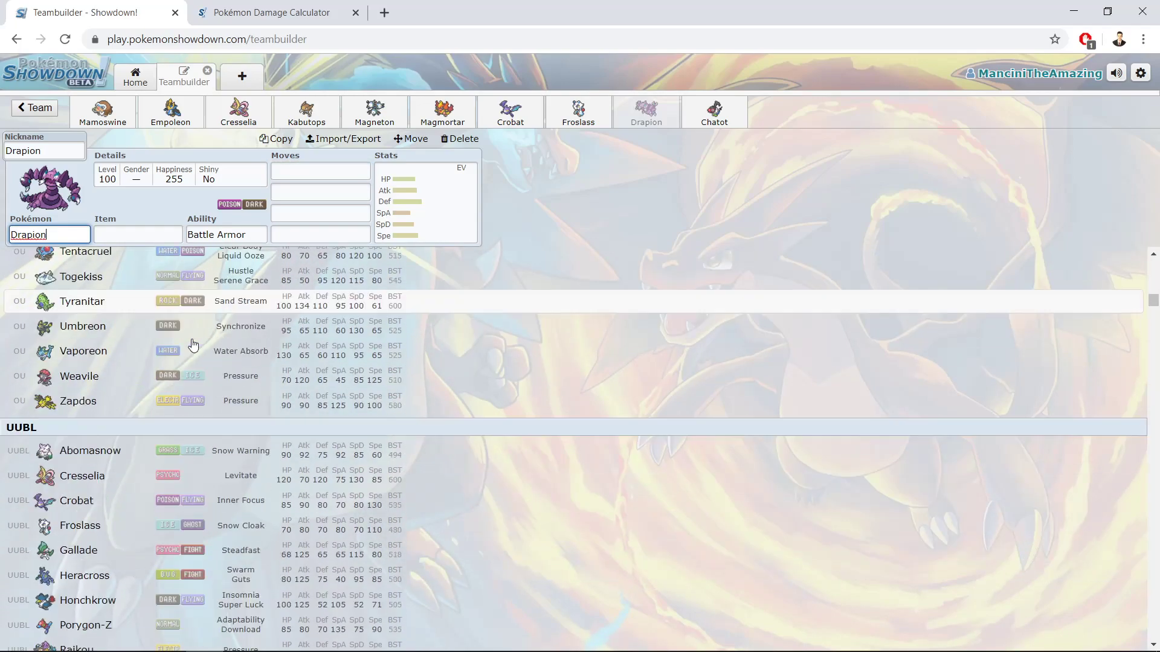
{"action": "scroll", "coordinate": [193, 345], "scroll_direction": "down", "scroll_amount": 6}
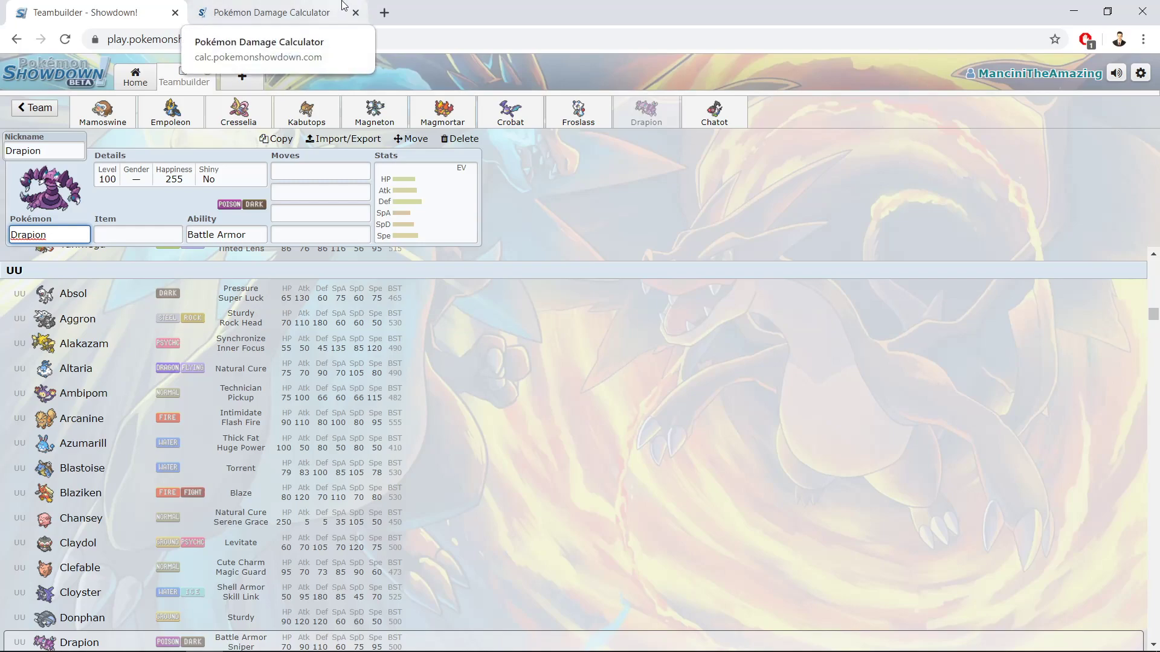
Review Drapion's usually useless moves from Acupressure through Torment and return to its main moves.
{"action": "left_click", "coordinate": [292, 191]}
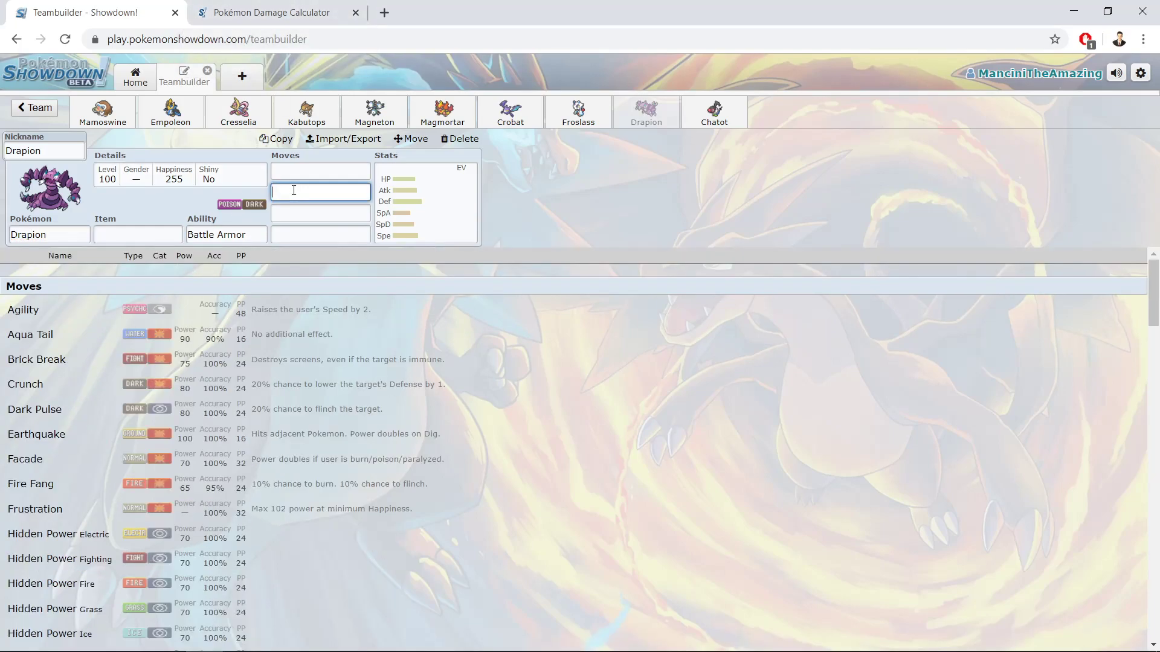
{"action": "scroll", "coordinate": [222, 476], "scroll_direction": "down", "scroll_amount": 15}
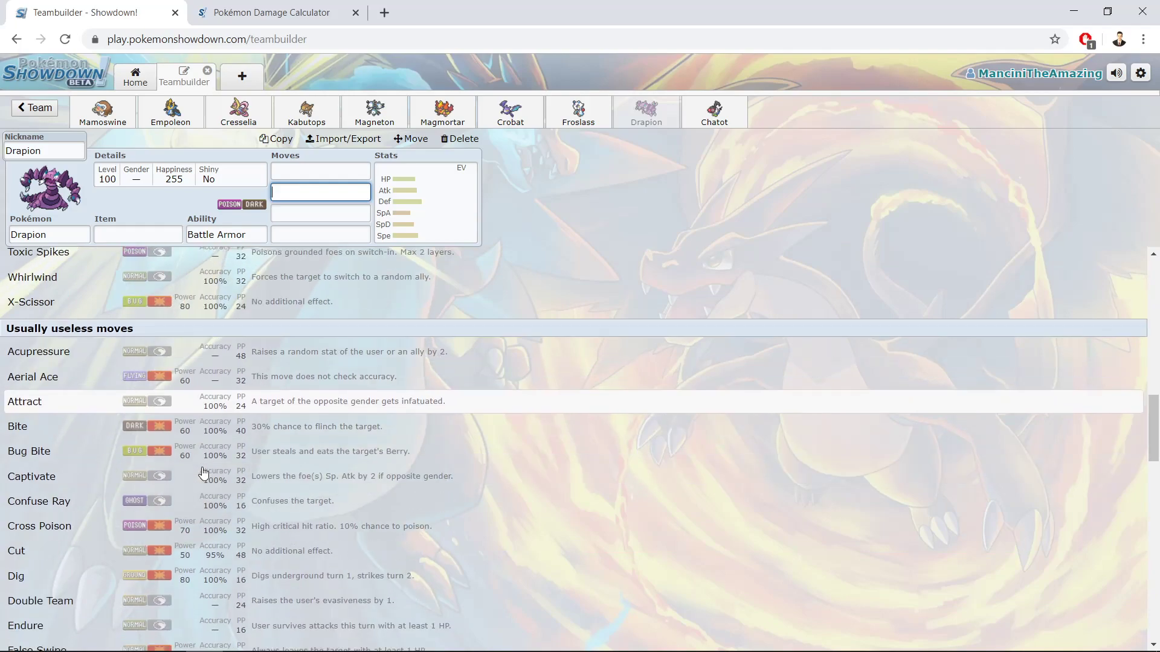
{"action": "scroll", "coordinate": [204, 474], "scroll_direction": "down", "scroll_amount": 6}
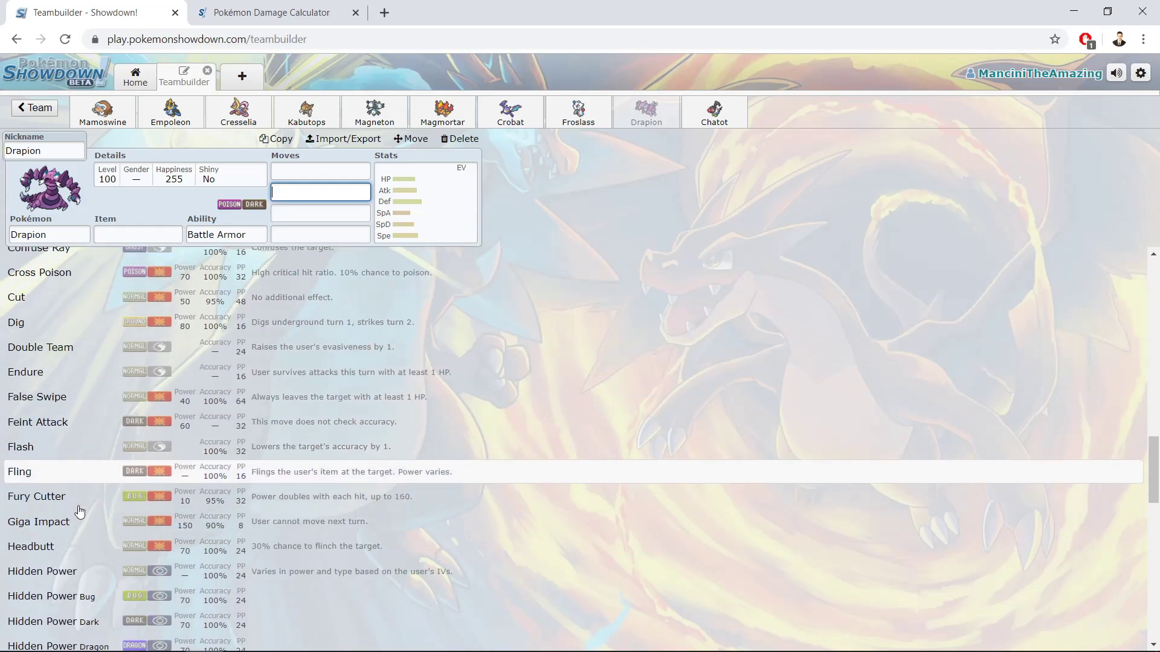
{"action": "scroll", "coordinate": [91, 501], "scroll_direction": "down", "scroll_amount": 5}
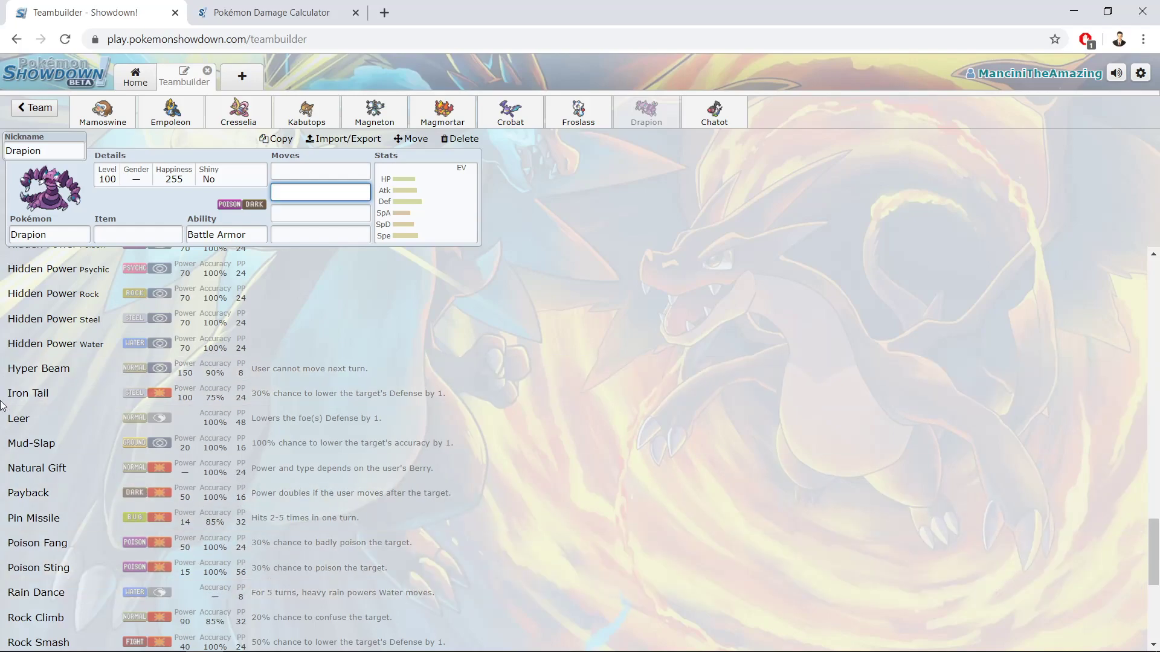
{"action": "scroll", "coordinate": [1, 405], "scroll_direction": "down", "scroll_amount": 5}
{"action": "scroll", "coordinate": [2, 406], "scroll_direction": "down", "scroll_amount": 1}
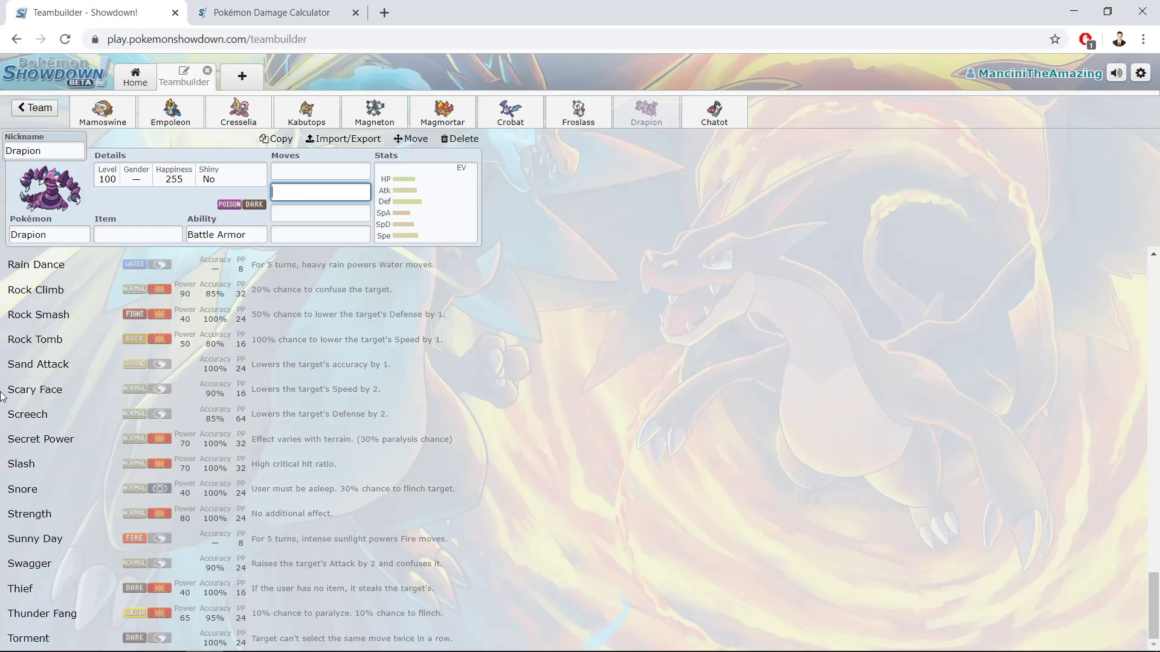
{"action": "scroll", "coordinate": [12, 411], "scroll_direction": "up", "scroll_amount": 4}
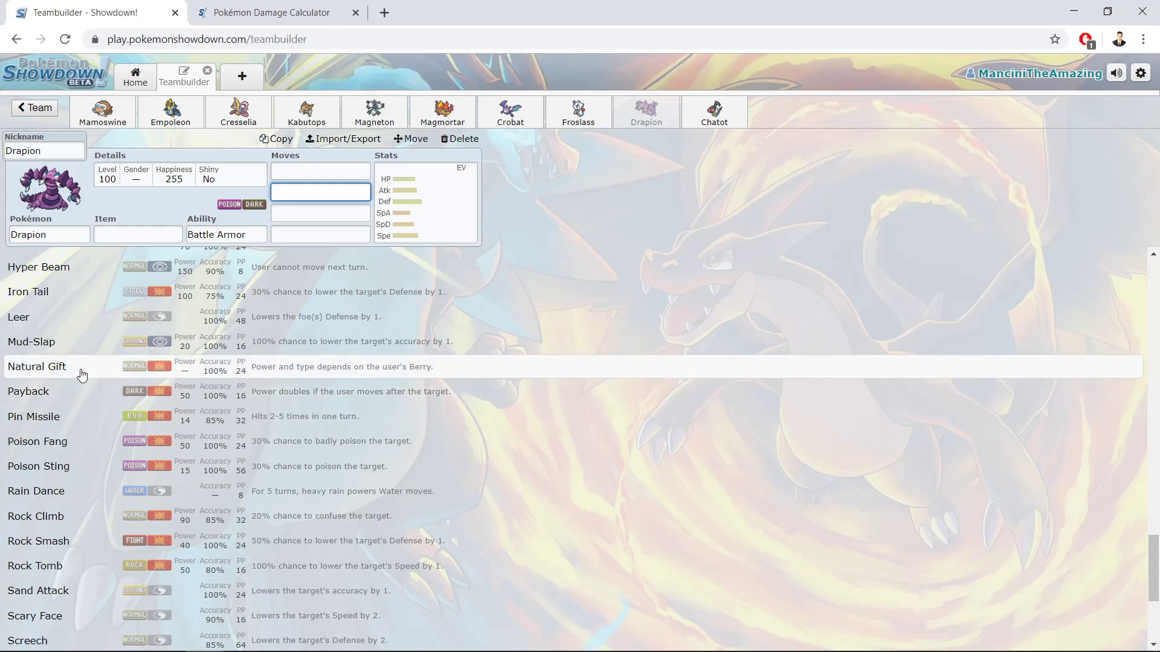
{"action": "scroll", "coordinate": [78, 370], "scroll_direction": "up", "scroll_amount": 20}
{"action": "scroll", "coordinate": [83, 365], "scroll_direction": "up", "scroll_amount": 15}
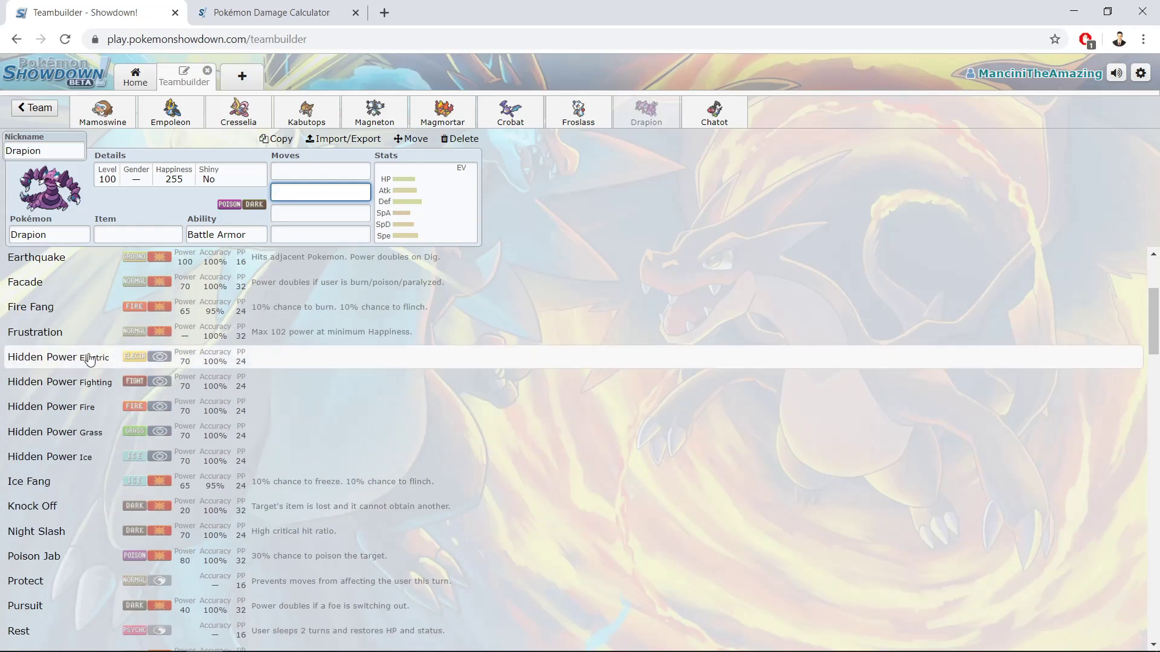
Switch to Mamoswine and look through its move list down to the usually useless moves near Sandstorm.
{"action": "left_click", "coordinate": [170, 112]}
{"action": "left_click", "coordinate": [102, 112]}
{"action": "left_click", "coordinate": [289, 170]}
{"action": "scroll", "coordinate": [67, 462], "scroll_direction": "down", "scroll_amount": 20}
{"action": "scroll", "coordinate": [64, 460], "scroll_direction": "down", "scroll_amount": 7}
{"action": "scroll", "coordinate": [65, 460], "scroll_direction": "down", "scroll_amount": 1}
{"action": "scroll", "coordinate": [65, 461], "scroll_direction": "up", "scroll_amount": 1}
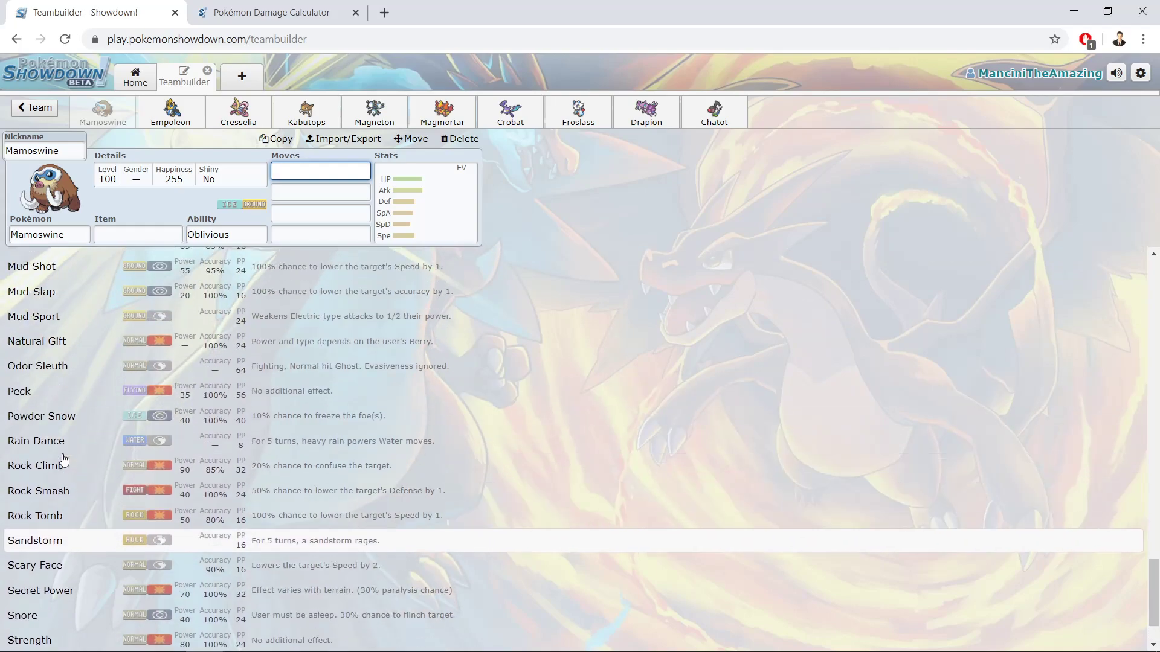
Switch to Empoleon and look through its usually useless moves down to Rock Climb.
{"action": "left_click", "coordinate": [145, 109]}
{"action": "scroll", "coordinate": [134, 351], "scroll_direction": "down", "scroll_amount": 15}
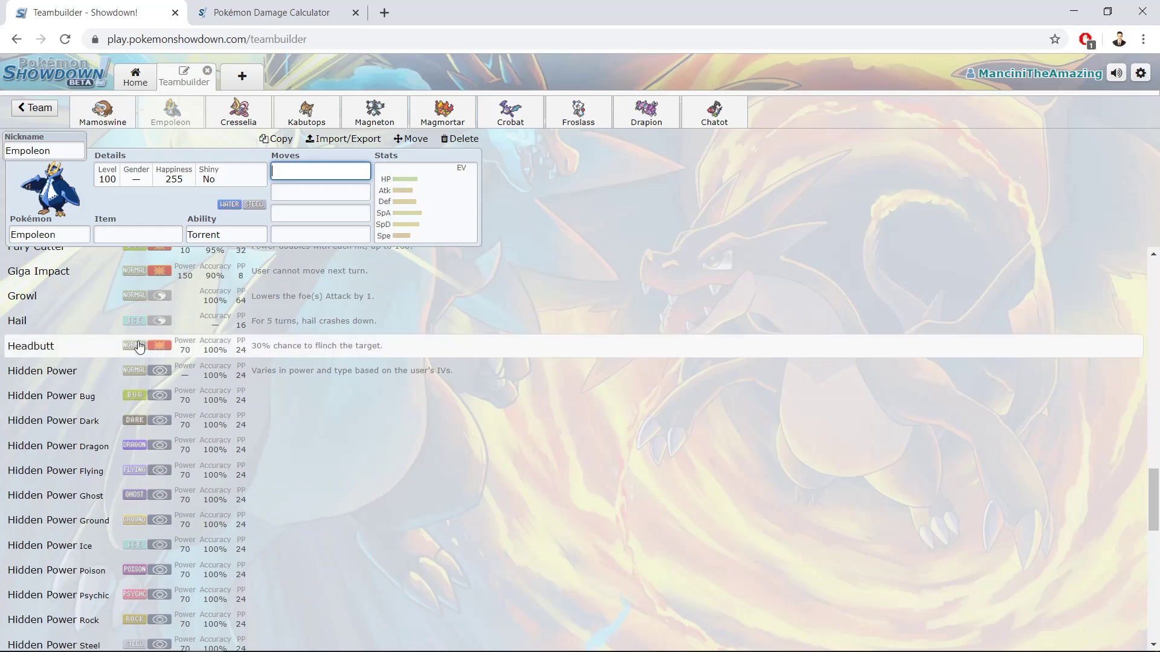
{"action": "scroll", "coordinate": [137, 349], "scroll_direction": "up", "scroll_amount": 4}
{"action": "scroll", "coordinate": [139, 348], "scroll_direction": "down", "scroll_amount": 5}
{"action": "scroll", "coordinate": [139, 347], "scroll_direction": "down", "scroll_amount": 5}
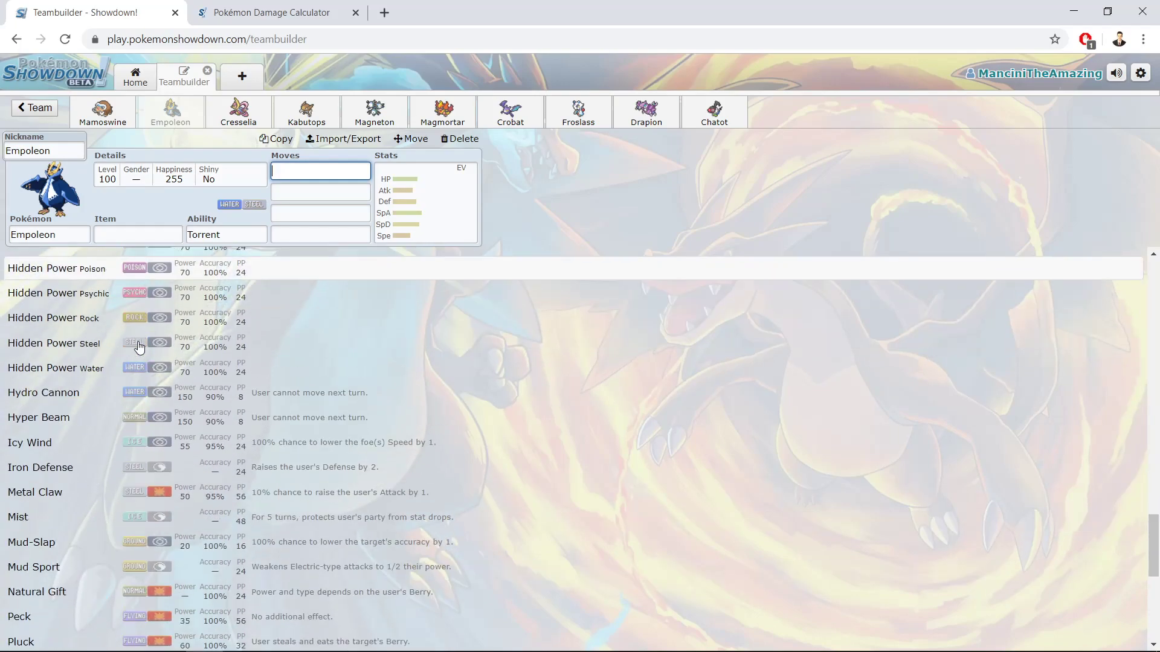
{"action": "scroll", "coordinate": [97, 492], "scroll_direction": "down", "scroll_amount": 1}
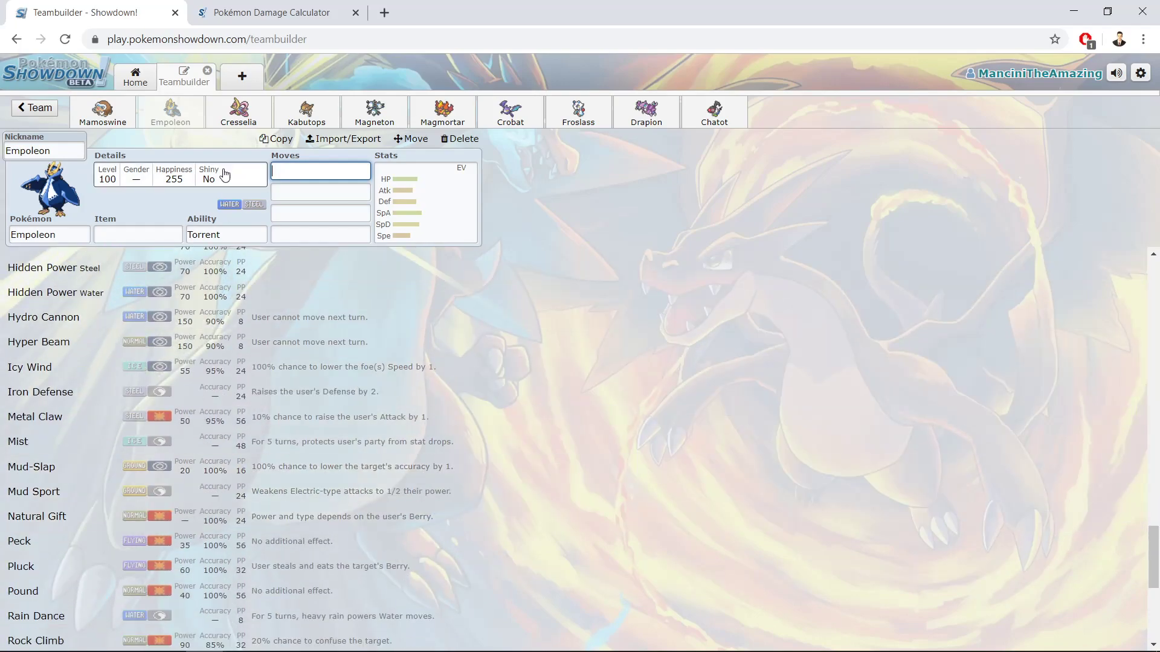
Look through Cresselia's move list and examine its base stats, especially Attack.
{"action": "left_click", "coordinate": [238, 114]}
{"action": "scroll", "coordinate": [186, 329], "scroll_direction": "down", "scroll_amount": 13}
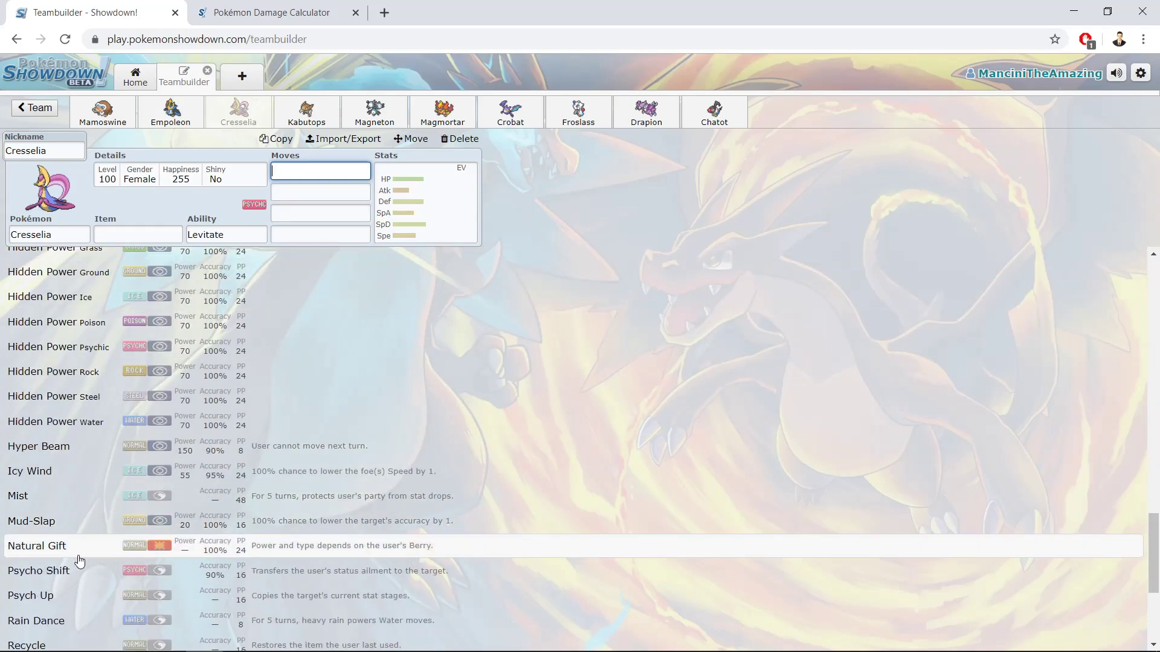
{"action": "left_click", "coordinate": [422, 204]}
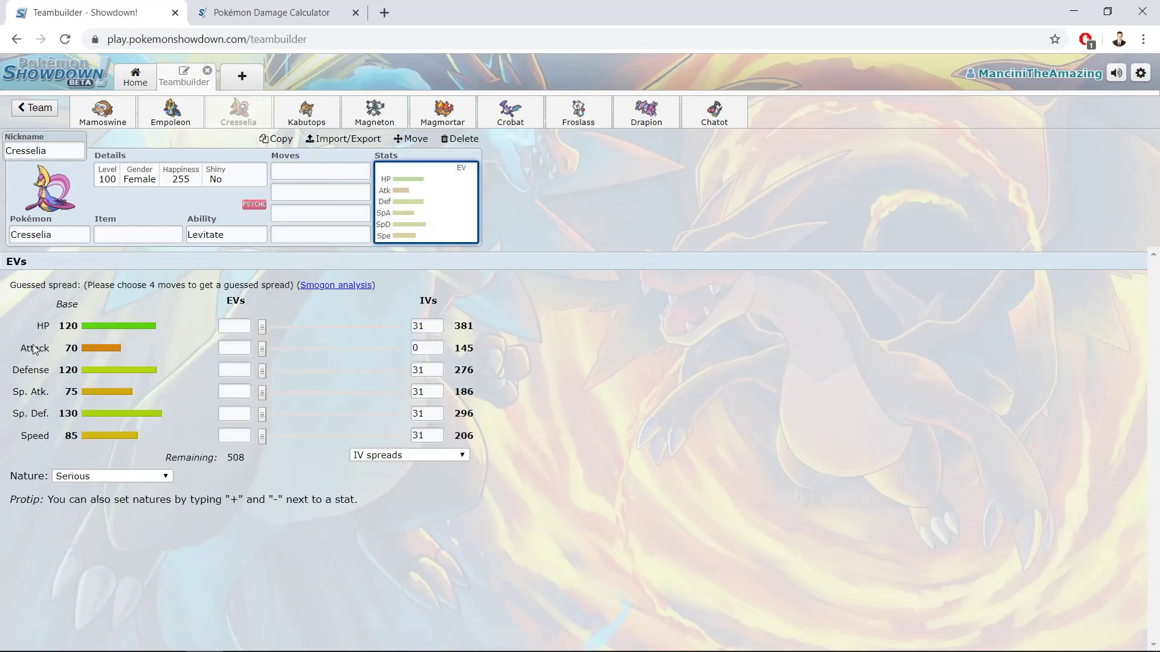
{"action": "left_click", "coordinate": [78, 351]}
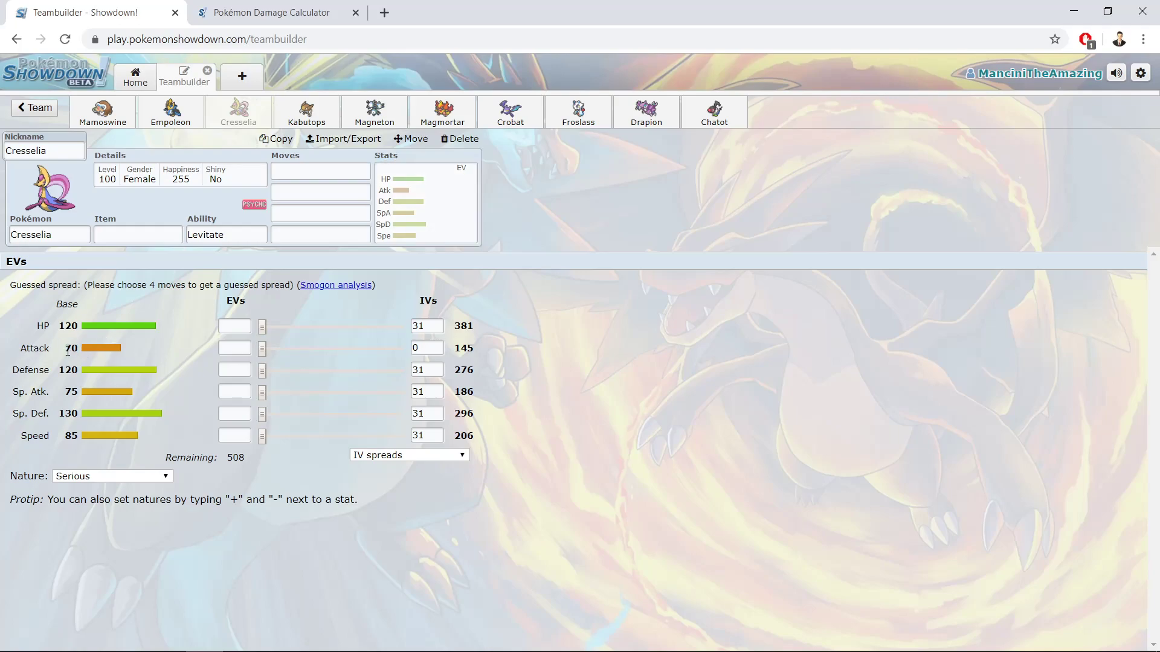
Check Kabutops's base stats and look through its move list down to Screech.
{"action": "left_click", "coordinate": [308, 112]}
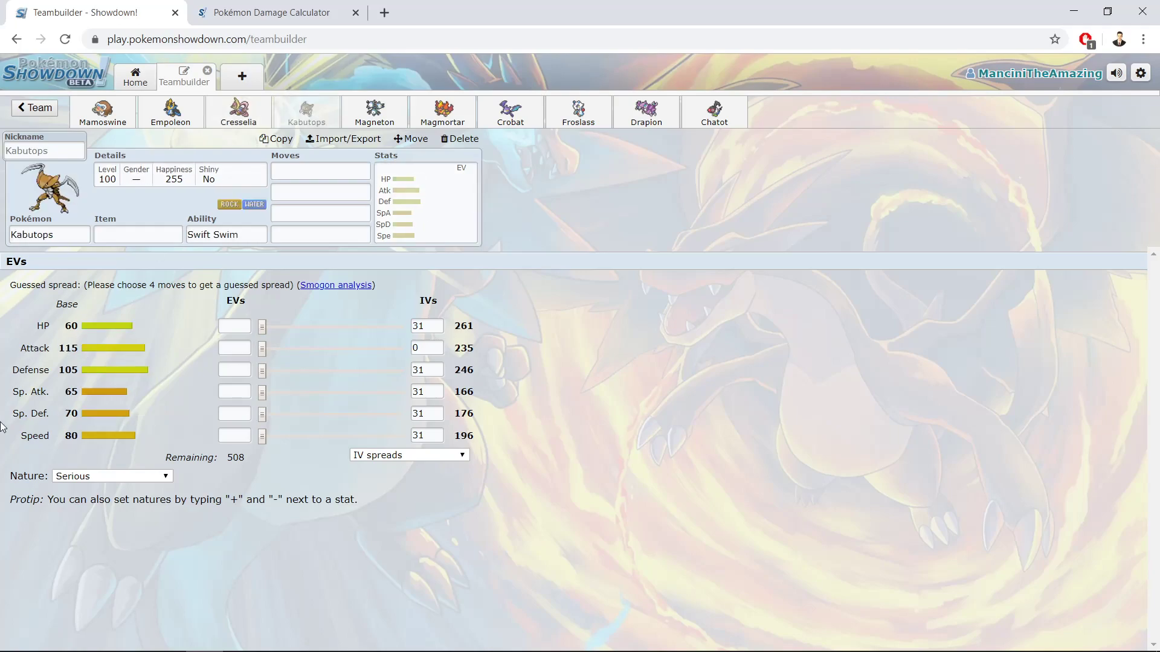
{"action": "left_click", "coordinate": [316, 171]}
{"action": "scroll", "coordinate": [15, 429], "scroll_direction": "down", "scroll_amount": 18}
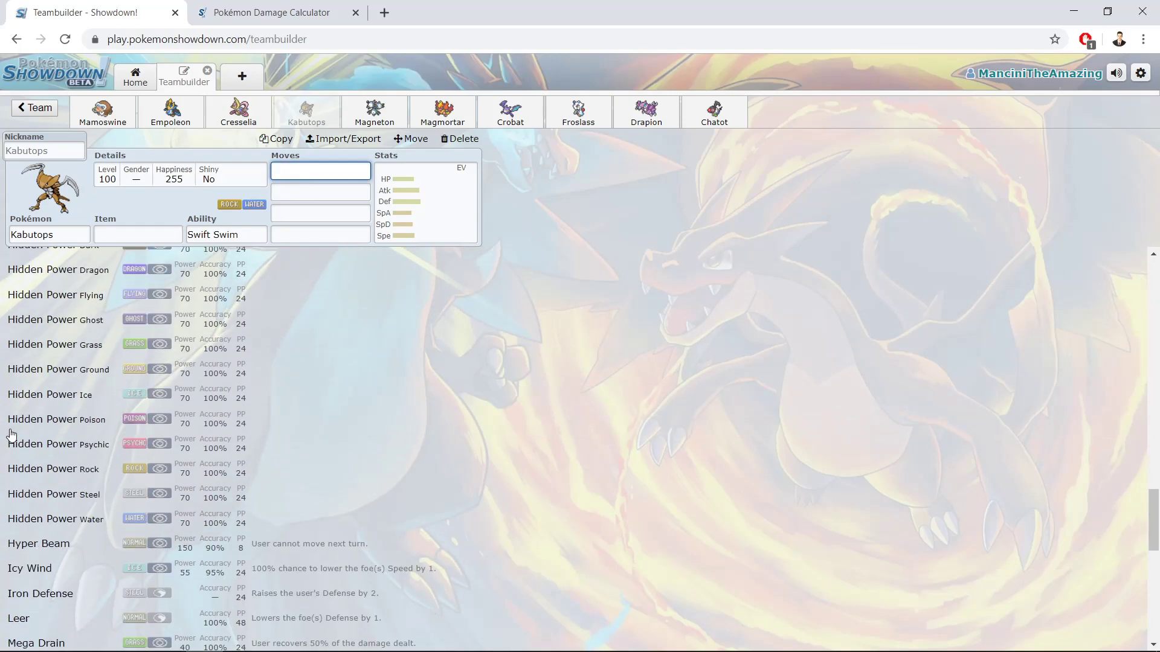
{"action": "scroll", "coordinate": [11, 435], "scroll_direction": "down", "scroll_amount": 3}
{"action": "scroll", "coordinate": [11, 434], "scroll_direction": "down", "scroll_amount": 4}
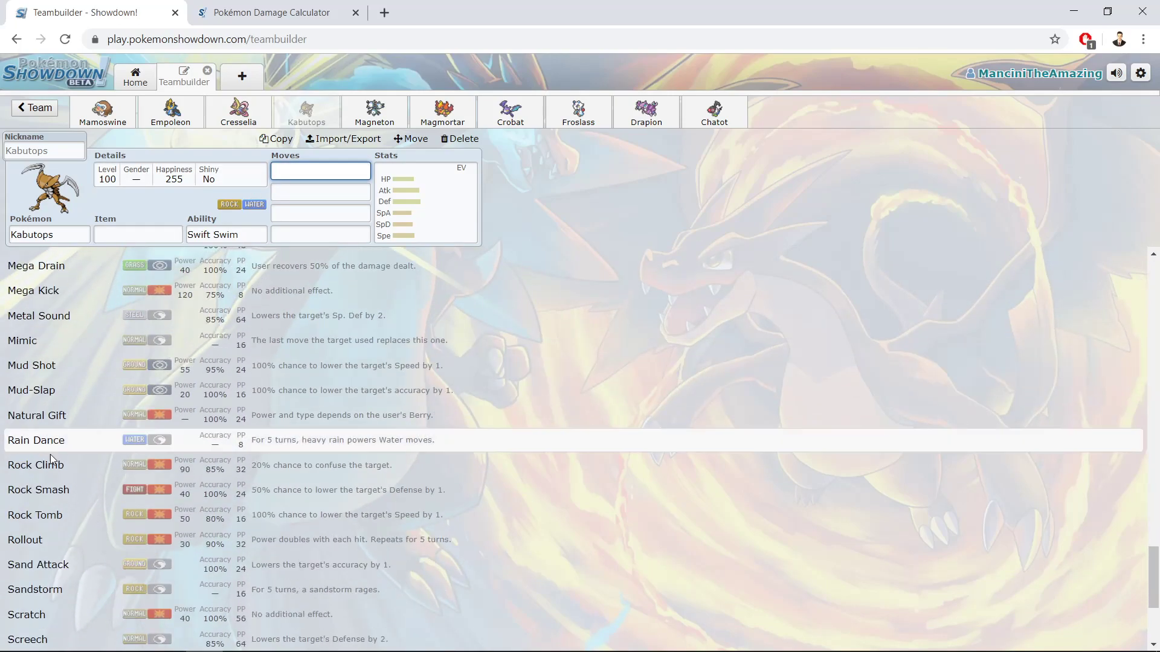
Look through Magneton's usually useless moves and examine its base stats, especially Attack.
{"action": "left_click", "coordinate": [388, 113]}
{"action": "scroll", "coordinate": [86, 495], "scroll_direction": "down", "scroll_amount": 15}
{"action": "scroll", "coordinate": [85, 495], "scroll_direction": "up", "scroll_amount": 3}
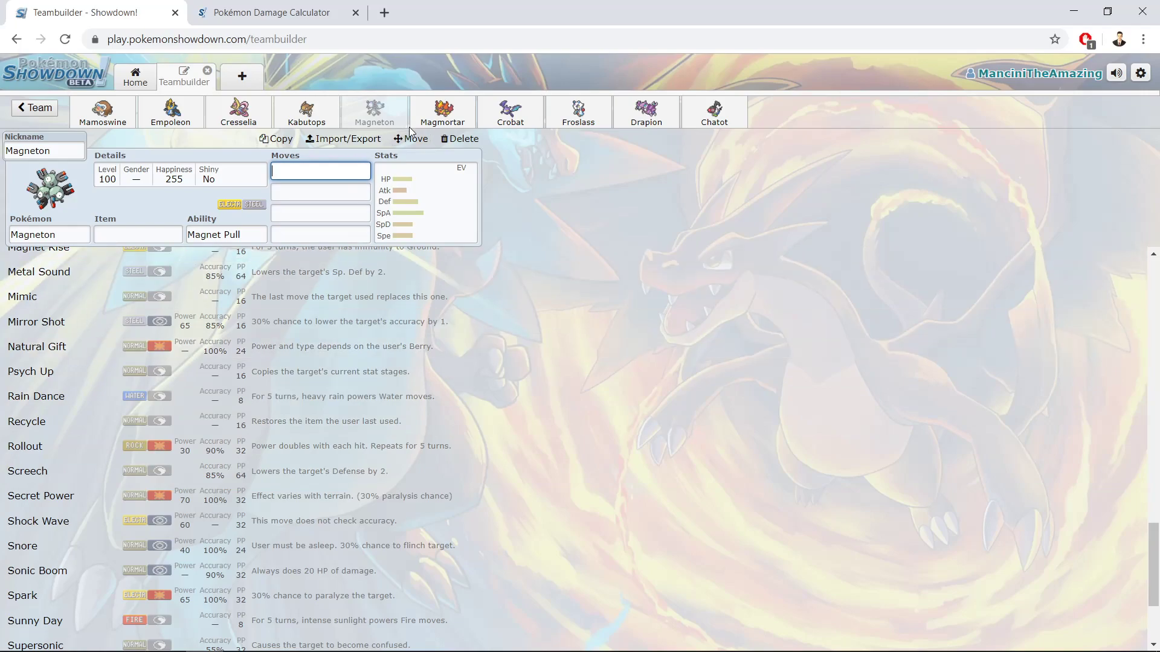
{"action": "key", "text": "Tab"}
{"action": "key", "text": "Tab"}
{"action": "key", "text": "Tab"}
{"action": "key", "text": "Tab"}
{"action": "left_click_drag", "start_coordinate": [83, 441], "coordinate": [71, 346]}
{"action": "left_click", "coordinate": [67, 349]}
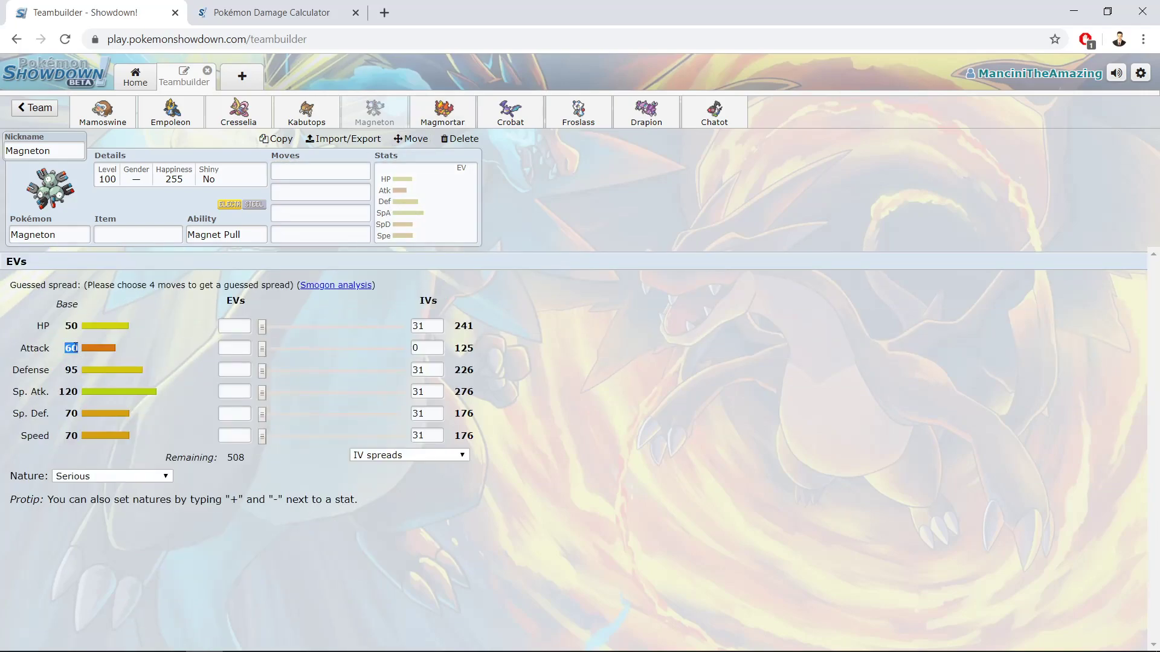
Check Magmortar's base stats and look through its usually useless moves down to Rock Smash.
{"action": "left_click", "coordinate": [433, 118]}
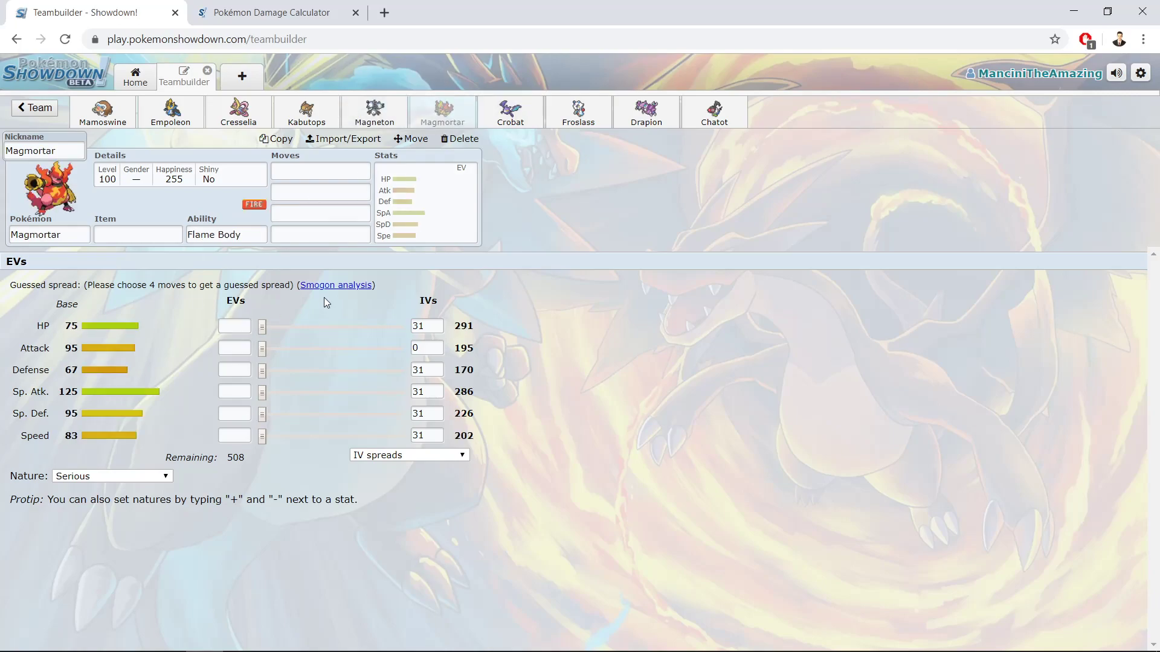
{"action": "left_click", "coordinate": [292, 188]}
{"action": "left_click", "coordinate": [293, 176]}
{"action": "scroll", "coordinate": [10, 415], "scroll_direction": "down", "scroll_amount": 20}
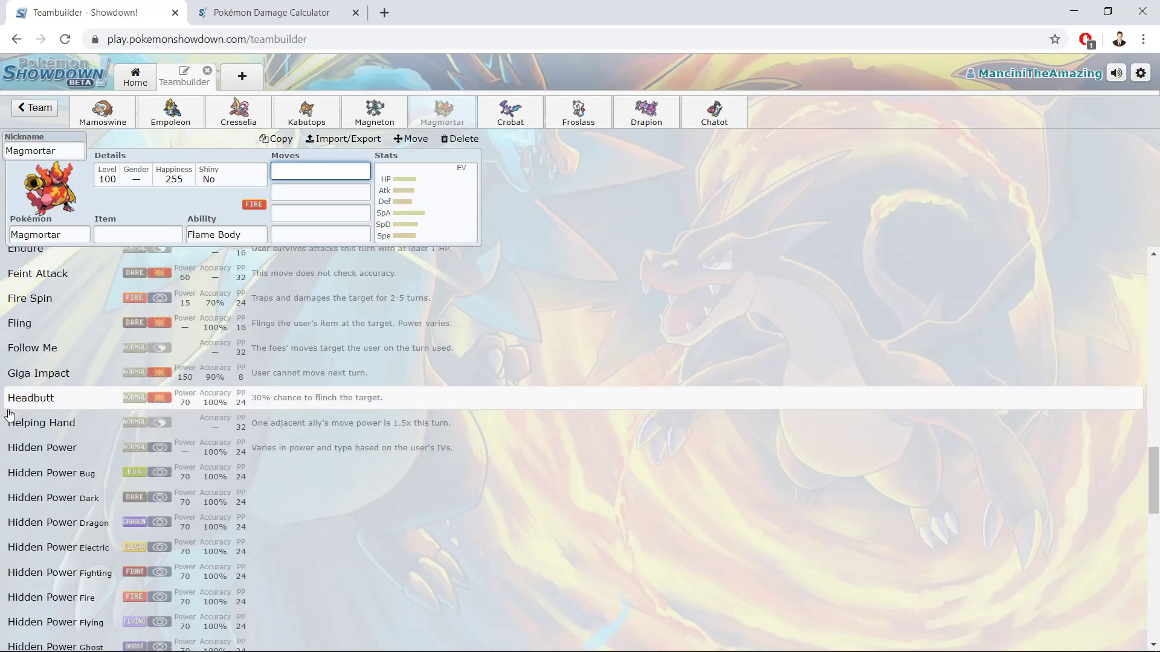
{"action": "scroll", "coordinate": [11, 414], "scroll_direction": "down", "scroll_amount": 4}
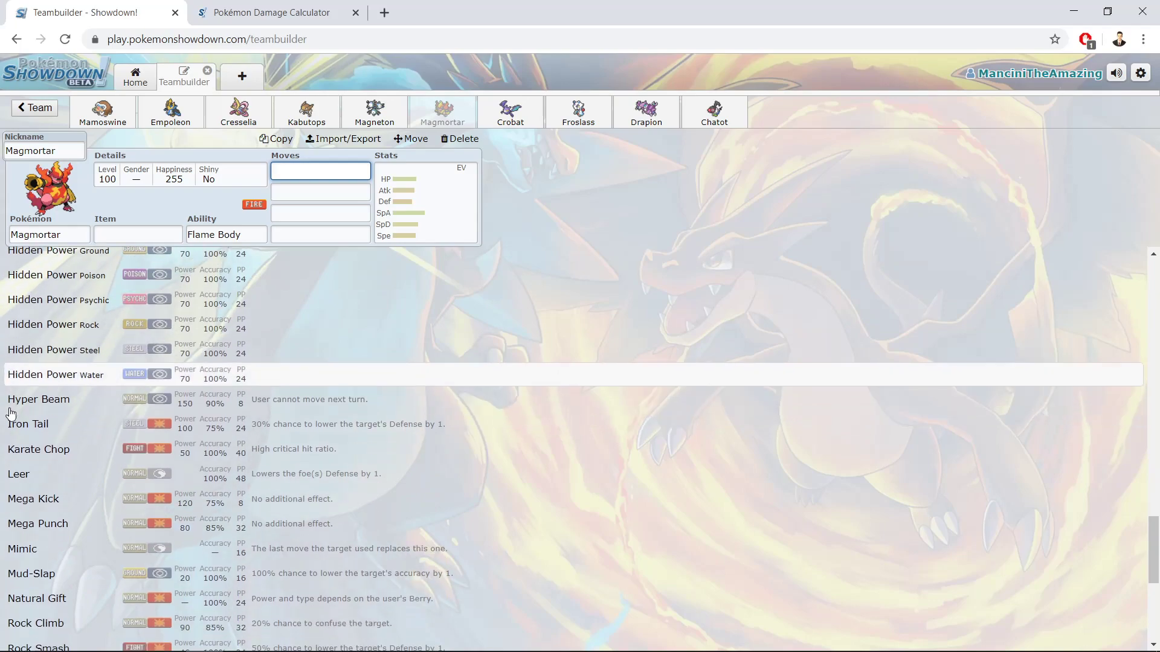
Switch to Crobat and look through its usually useless moves down to Poison Fang.
{"action": "left_click", "coordinate": [510, 114]}
{"action": "scroll", "coordinate": [85, 363], "scroll_direction": "down", "scroll_amount": 5}
{"action": "scroll", "coordinate": [85, 363], "scroll_direction": "up", "scroll_amount": 8}
{"action": "scroll", "coordinate": [52, 373], "scroll_direction": "down", "scroll_amount": 10}
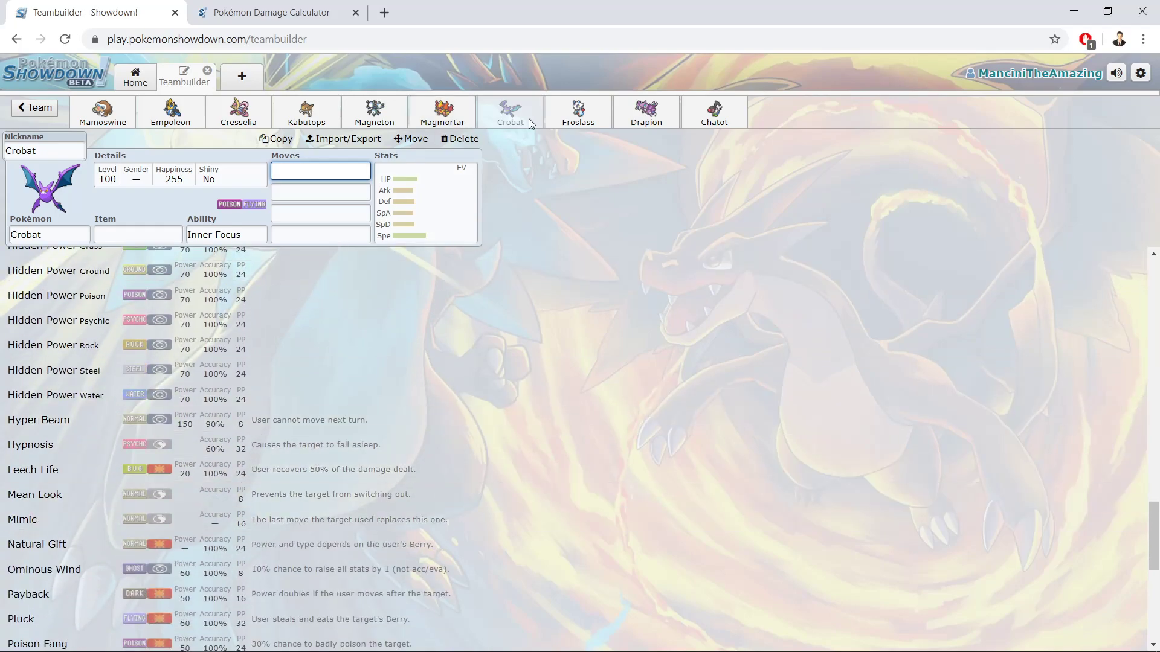
Look through Froslass's move list down to Icy Wind, then bring up Drapion's base stats.
{"action": "left_click", "coordinate": [578, 112]}
{"action": "scroll", "coordinate": [268, 390], "scroll_direction": "down", "scroll_amount": 10}
{"action": "scroll", "coordinate": [268, 390], "scroll_direction": "down", "scroll_amount": 12}
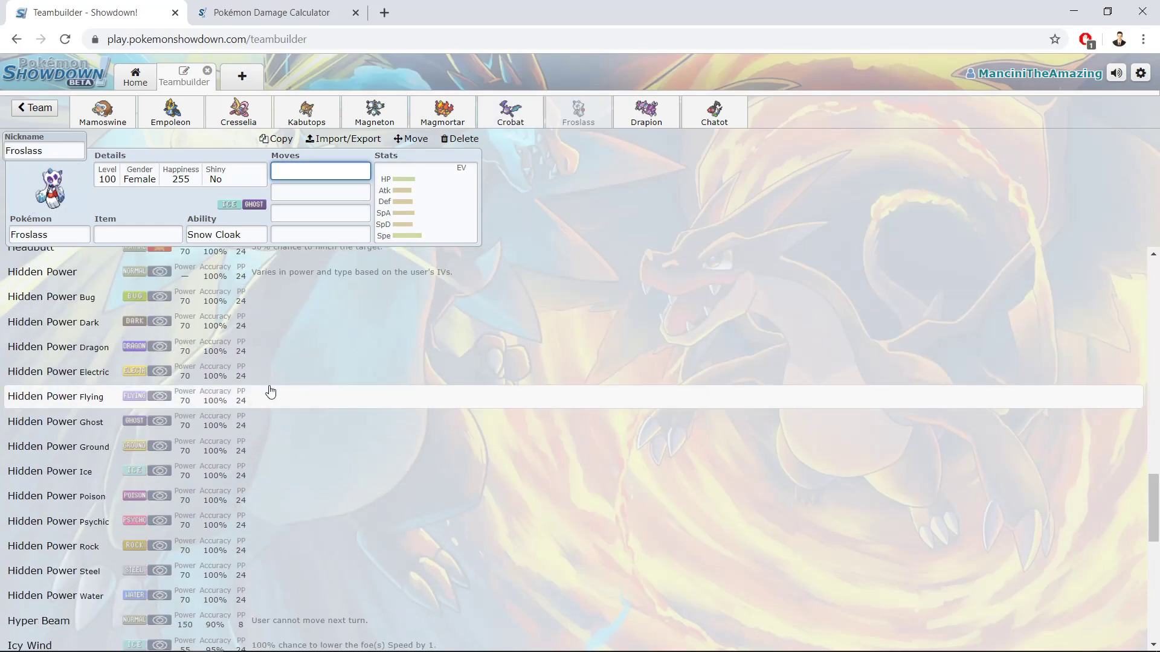
{"action": "left_click", "coordinate": [398, 235]}
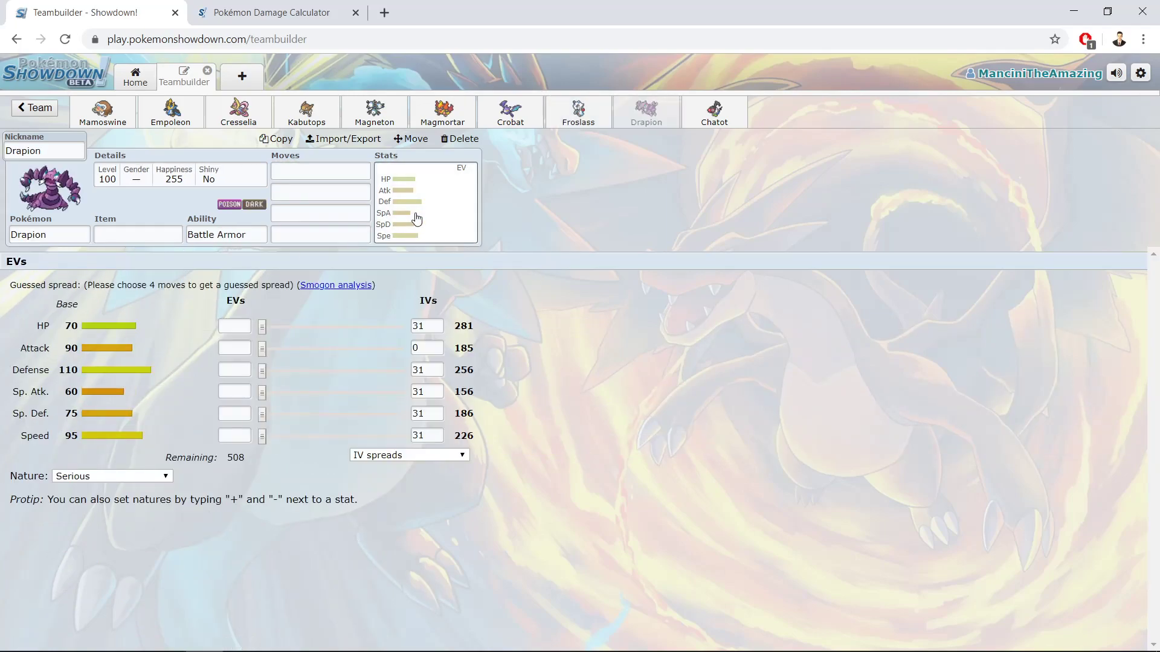
Open Drapion's move list, switch to Chatot and look through its moves down to Uproar.
{"action": "left_click", "coordinate": [352, 170]}
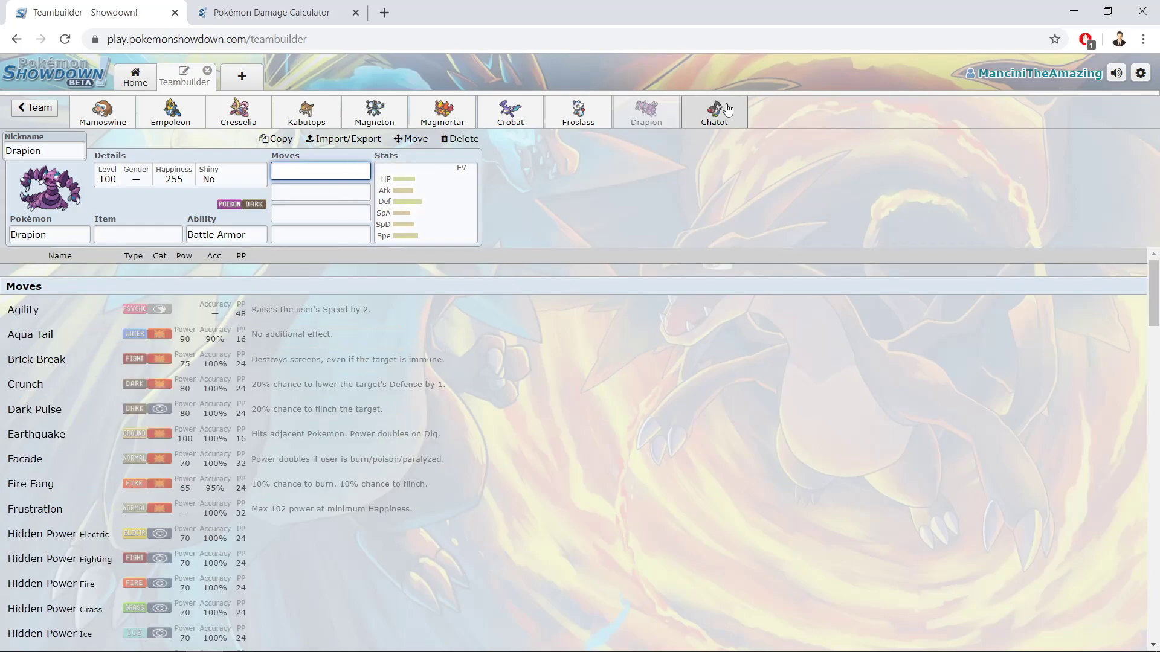
{"action": "left_click", "coordinate": [713, 112]}
{"action": "scroll", "coordinate": [93, 407], "scroll_direction": "down", "scroll_amount": 5}
{"action": "scroll", "coordinate": [64, 415], "scroll_direction": "down", "scroll_amount": 10}
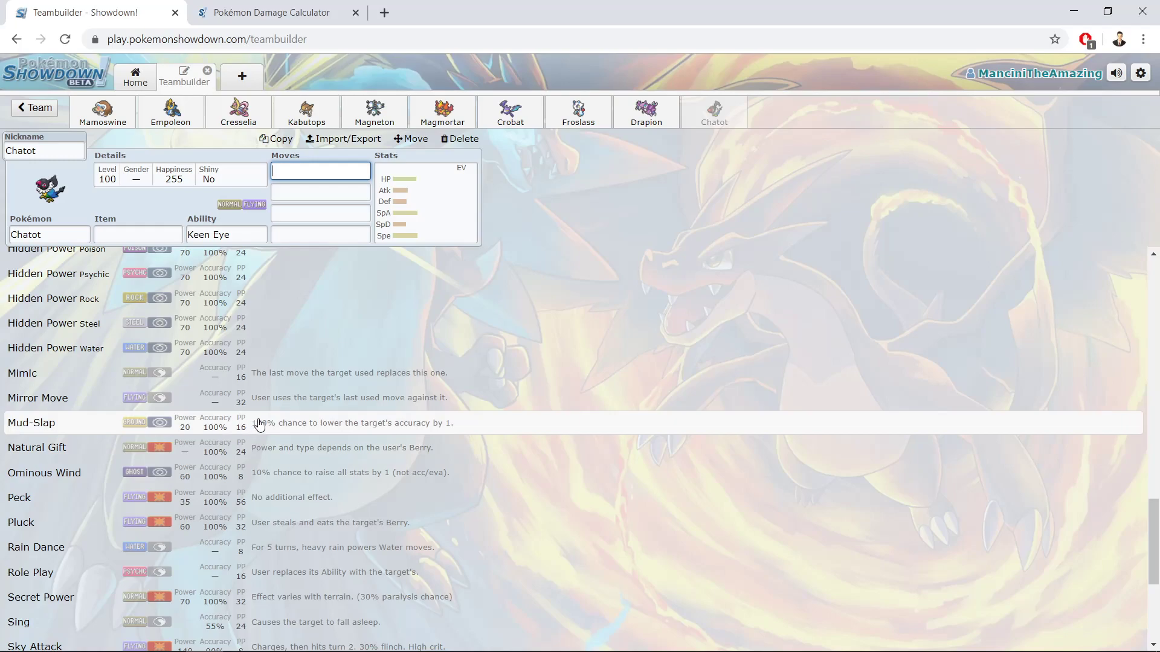
{"action": "scroll", "coordinate": [266, 425], "scroll_direction": "down", "scroll_amount": 3}
{"action": "scroll", "coordinate": [278, 425], "scroll_direction": "down", "scroll_amount": 1}
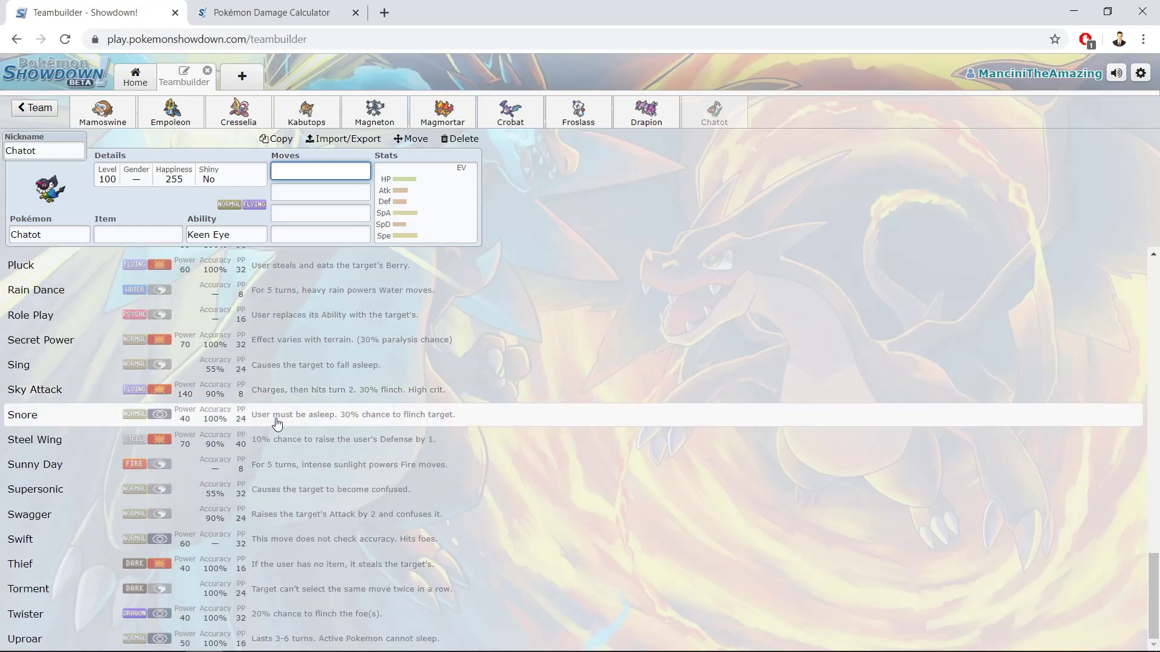
{"action": "scroll", "coordinate": [278, 423], "scroll_direction": "up", "scroll_amount": 20}
{"action": "scroll", "coordinate": [282, 421], "scroll_direction": "up", "scroll_amount": 2}
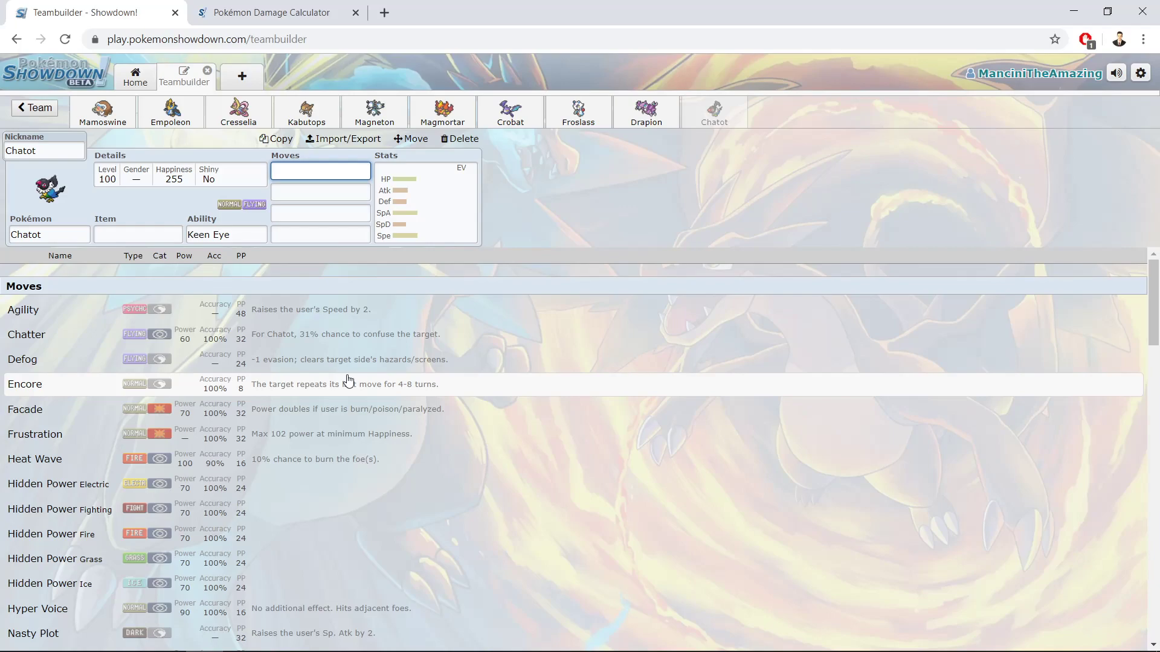
Replace Chatot with Fearow from the NU tier of the Pokémon list.
{"action": "left_click", "coordinate": [50, 233]}
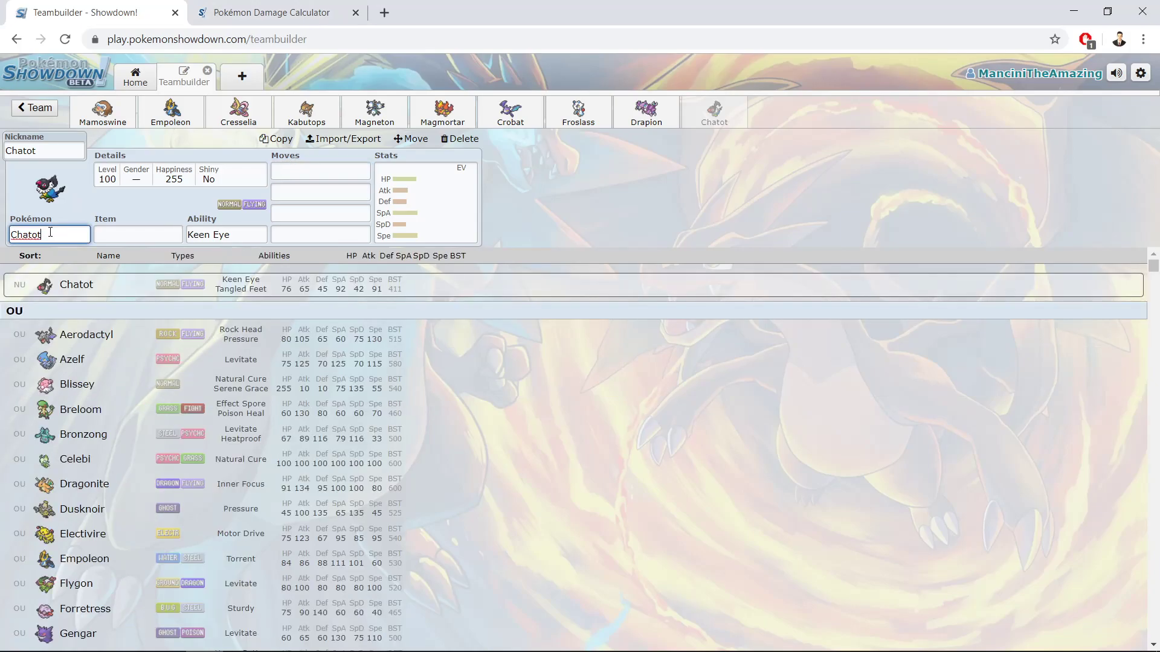
{"action": "scroll", "coordinate": [21, 314], "scroll_direction": "down", "scroll_amount": 20}
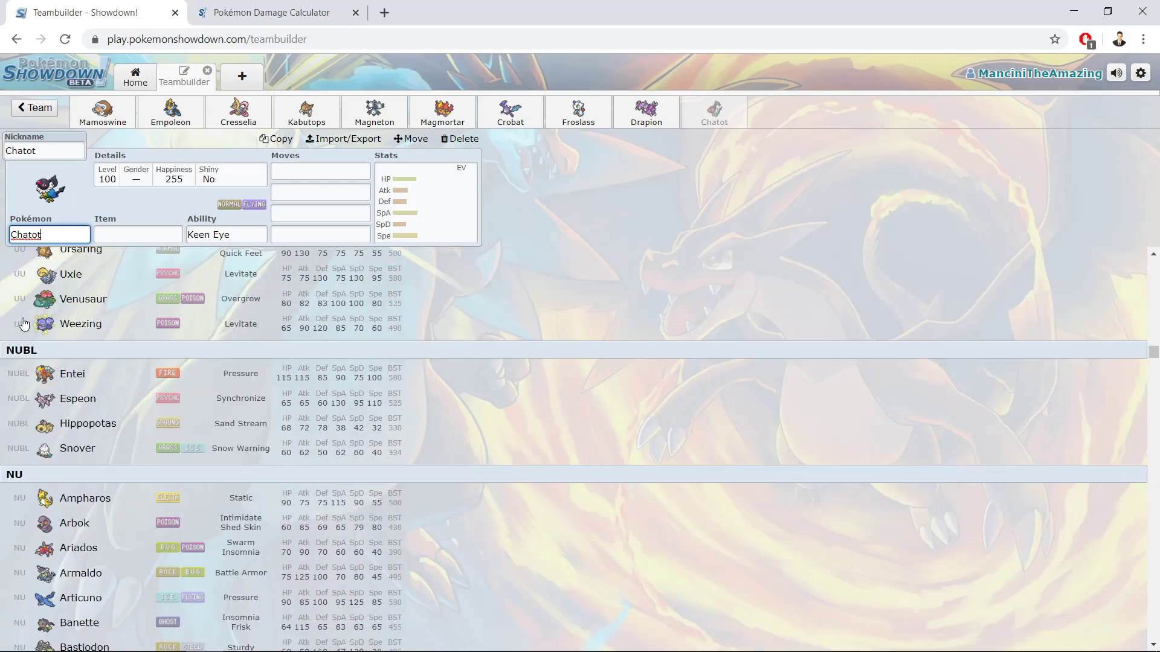
{"action": "scroll", "coordinate": [24, 325], "scroll_direction": "down", "scroll_amount": 10}
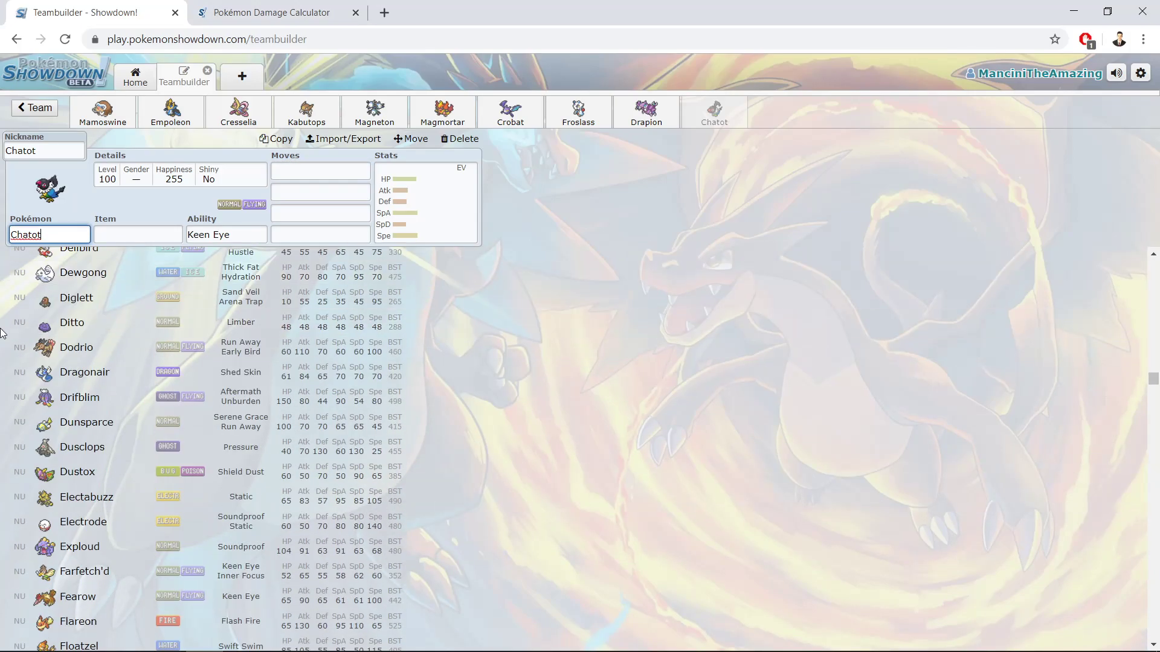
{"action": "scroll", "coordinate": [23, 323], "scroll_direction": "down", "scroll_amount": 3}
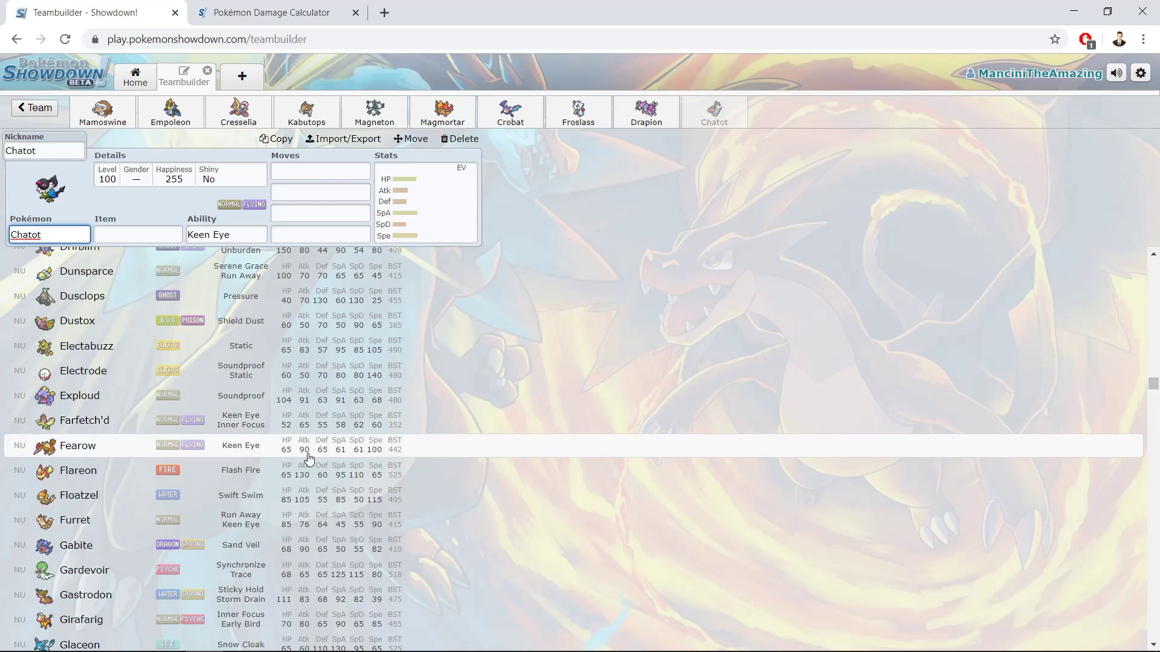
{"action": "left_click", "coordinate": [279, 450]}
Look through Fearow's moves, including the usually useless ones down to Mud-Slap.
{"action": "left_click", "coordinate": [297, 188]}
{"action": "scroll", "coordinate": [15, 392], "scroll_direction": "down", "scroll_amount": 2}
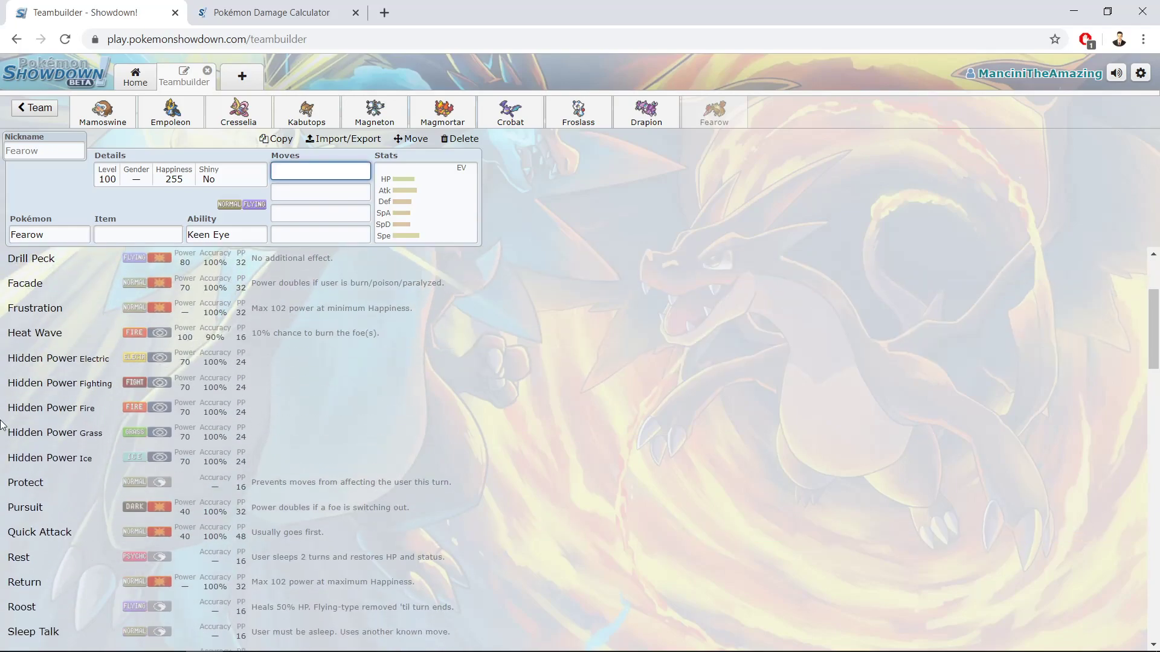
{"action": "scroll", "coordinate": [13, 489], "scroll_direction": "down", "scroll_amount": 5}
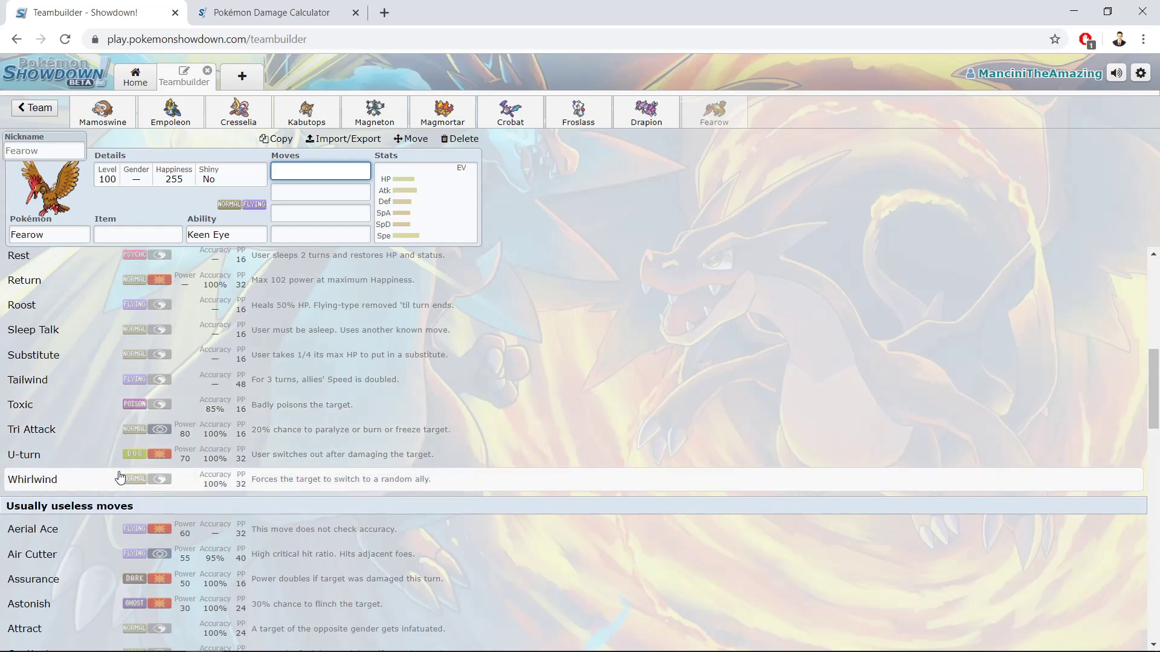
{"action": "scroll", "coordinate": [120, 472], "scroll_direction": "down", "scroll_amount": 2}
{"action": "scroll", "coordinate": [120, 473], "scroll_direction": "down", "scroll_amount": 15}
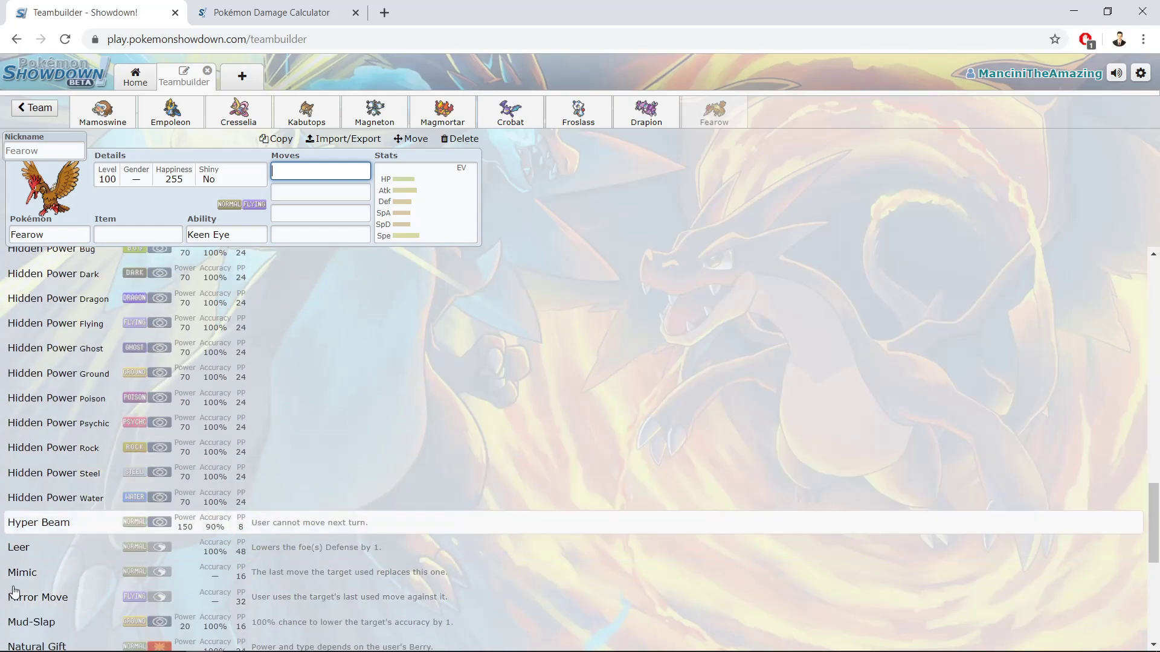
Change Fearow back to Chatot from the NU tier and examine Chatot's base stats.
{"action": "left_click", "coordinate": [49, 235]}
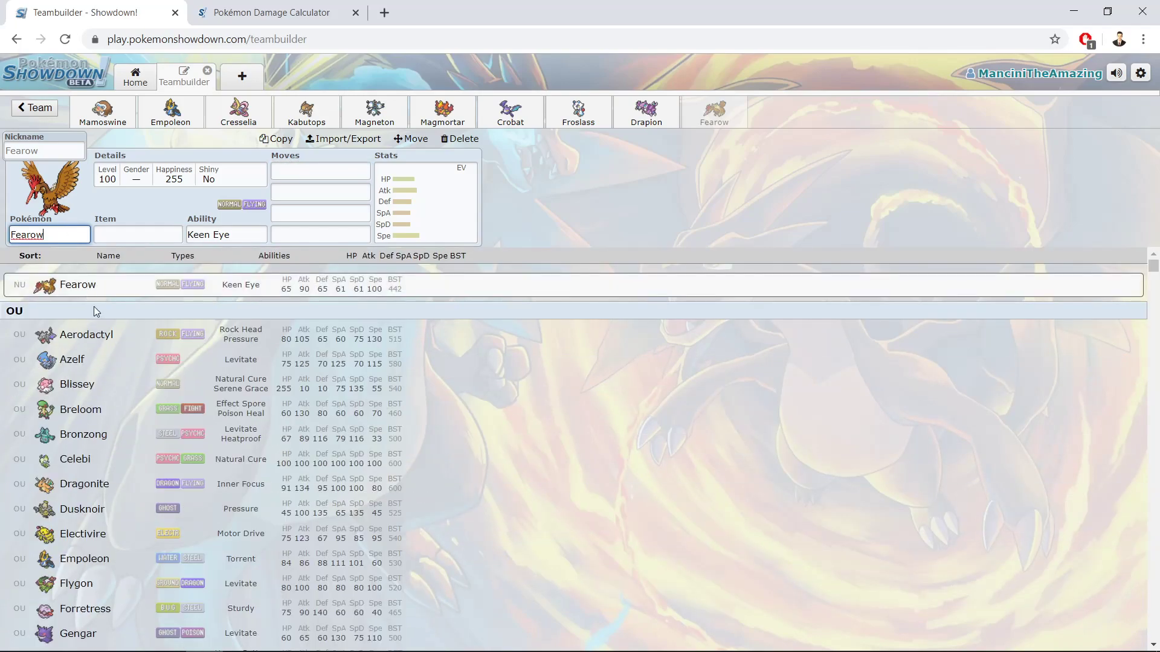
{"action": "scroll", "coordinate": [119, 369], "scroll_direction": "down", "scroll_amount": 20}
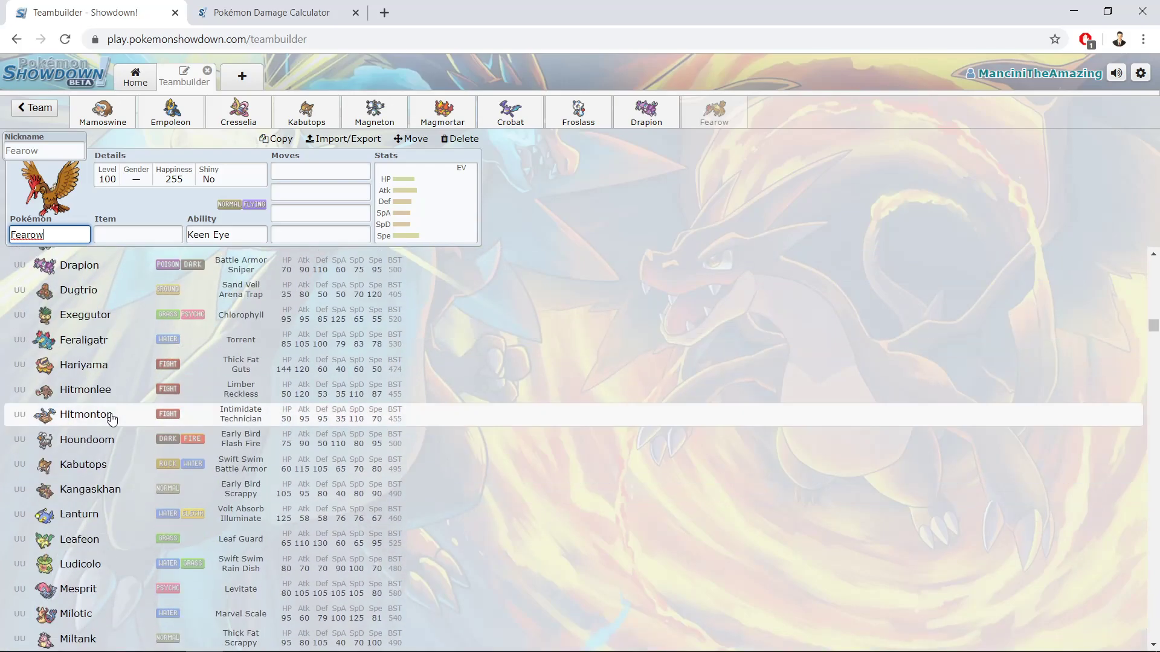
{"action": "scroll", "coordinate": [114, 430], "scroll_direction": "down", "scroll_amount": 13}
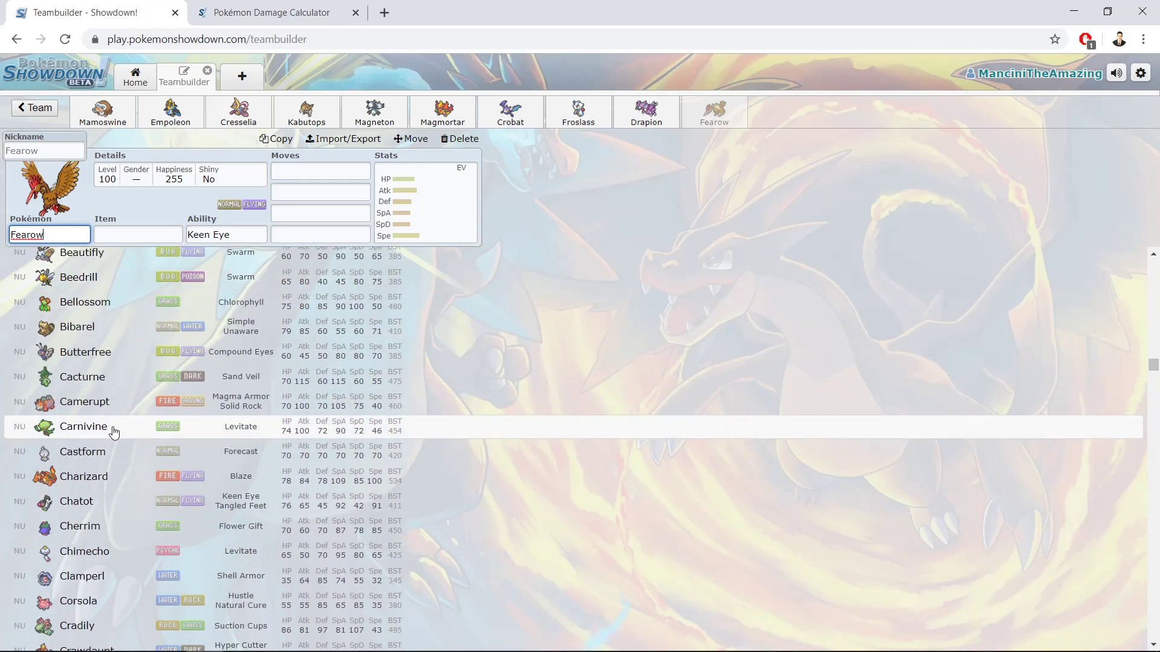
{"action": "left_click", "coordinate": [70, 499]}
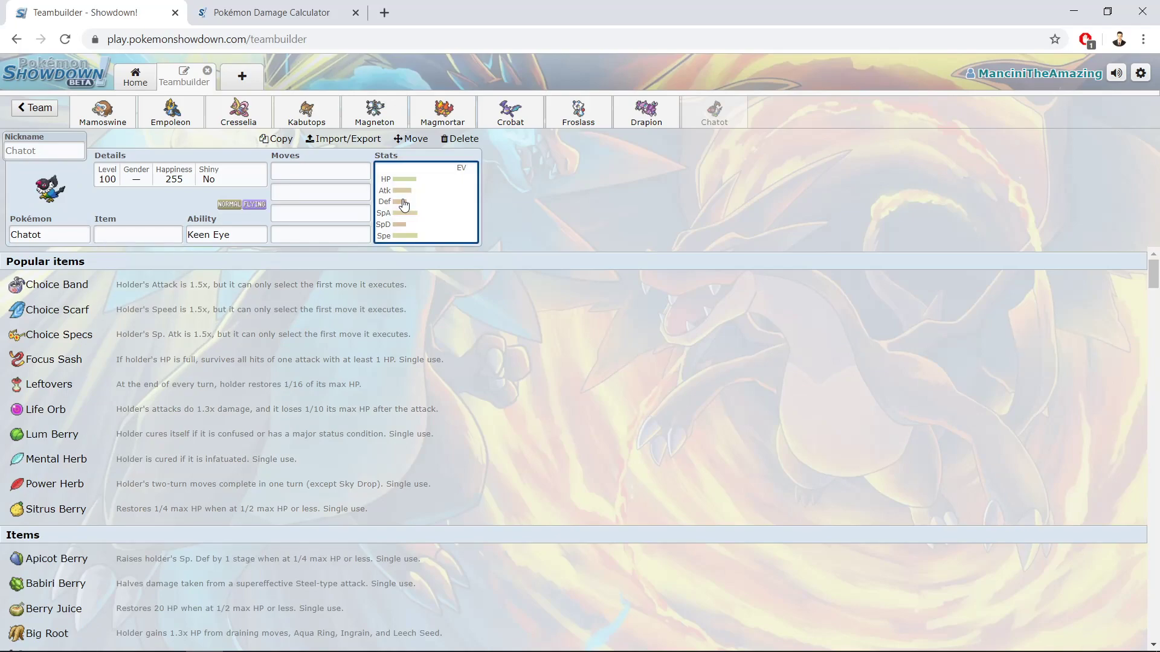
{"action": "left_click", "coordinate": [404, 205]}
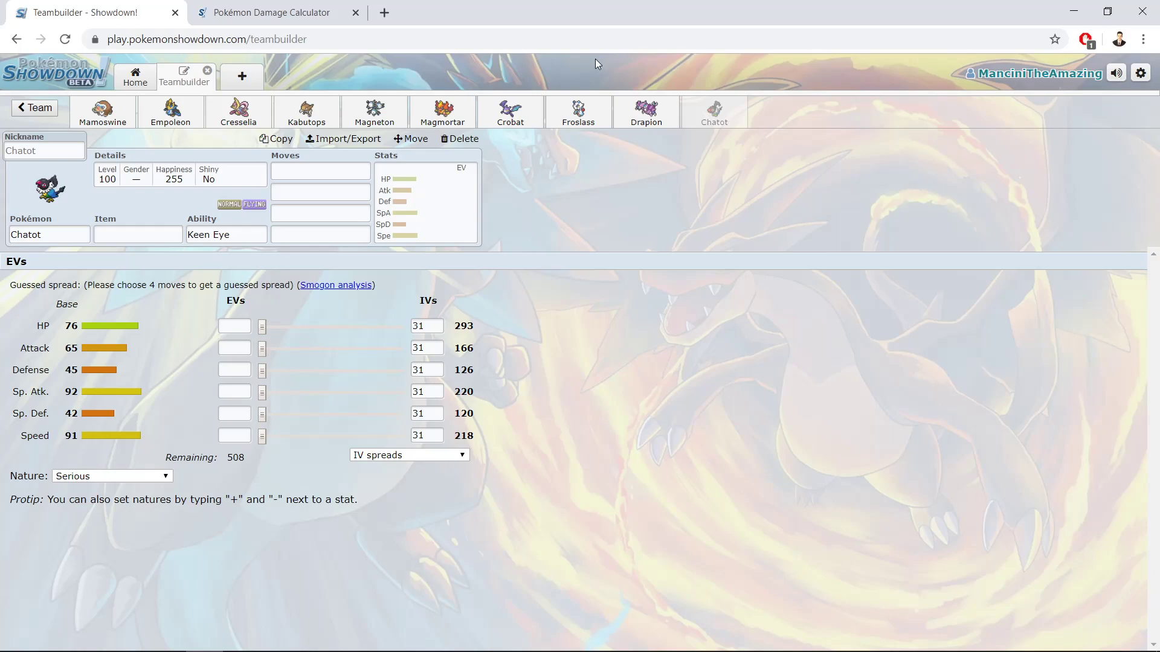
{"action": "mouse_move", "coordinate": [354, 637]}
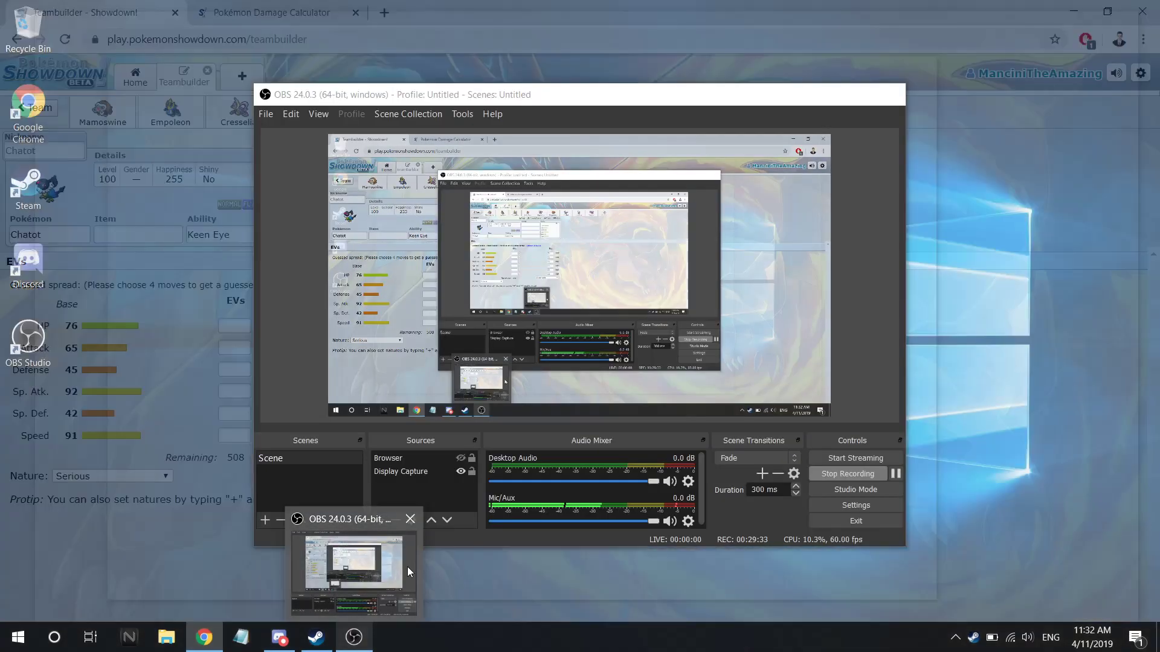